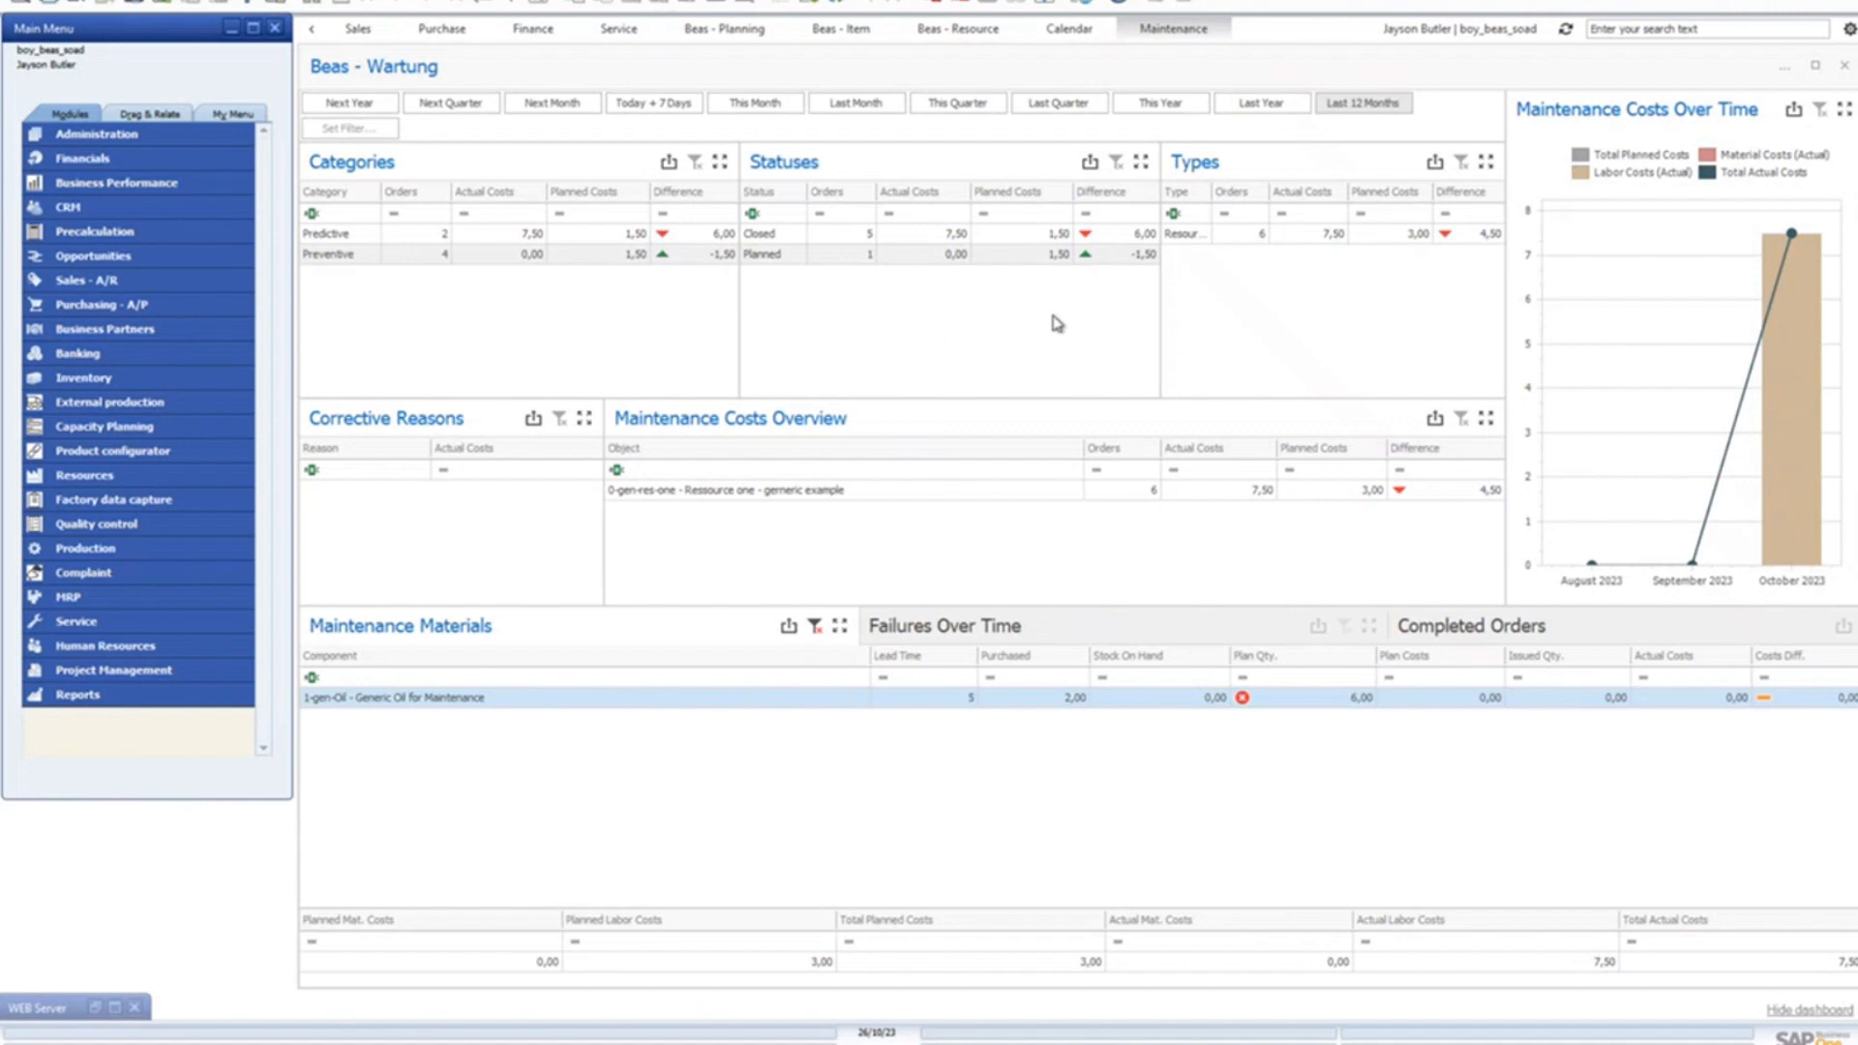
Step: Check the Beas Manage Server settings among the administration utilities and close them again
mouse_move(1785, 274)
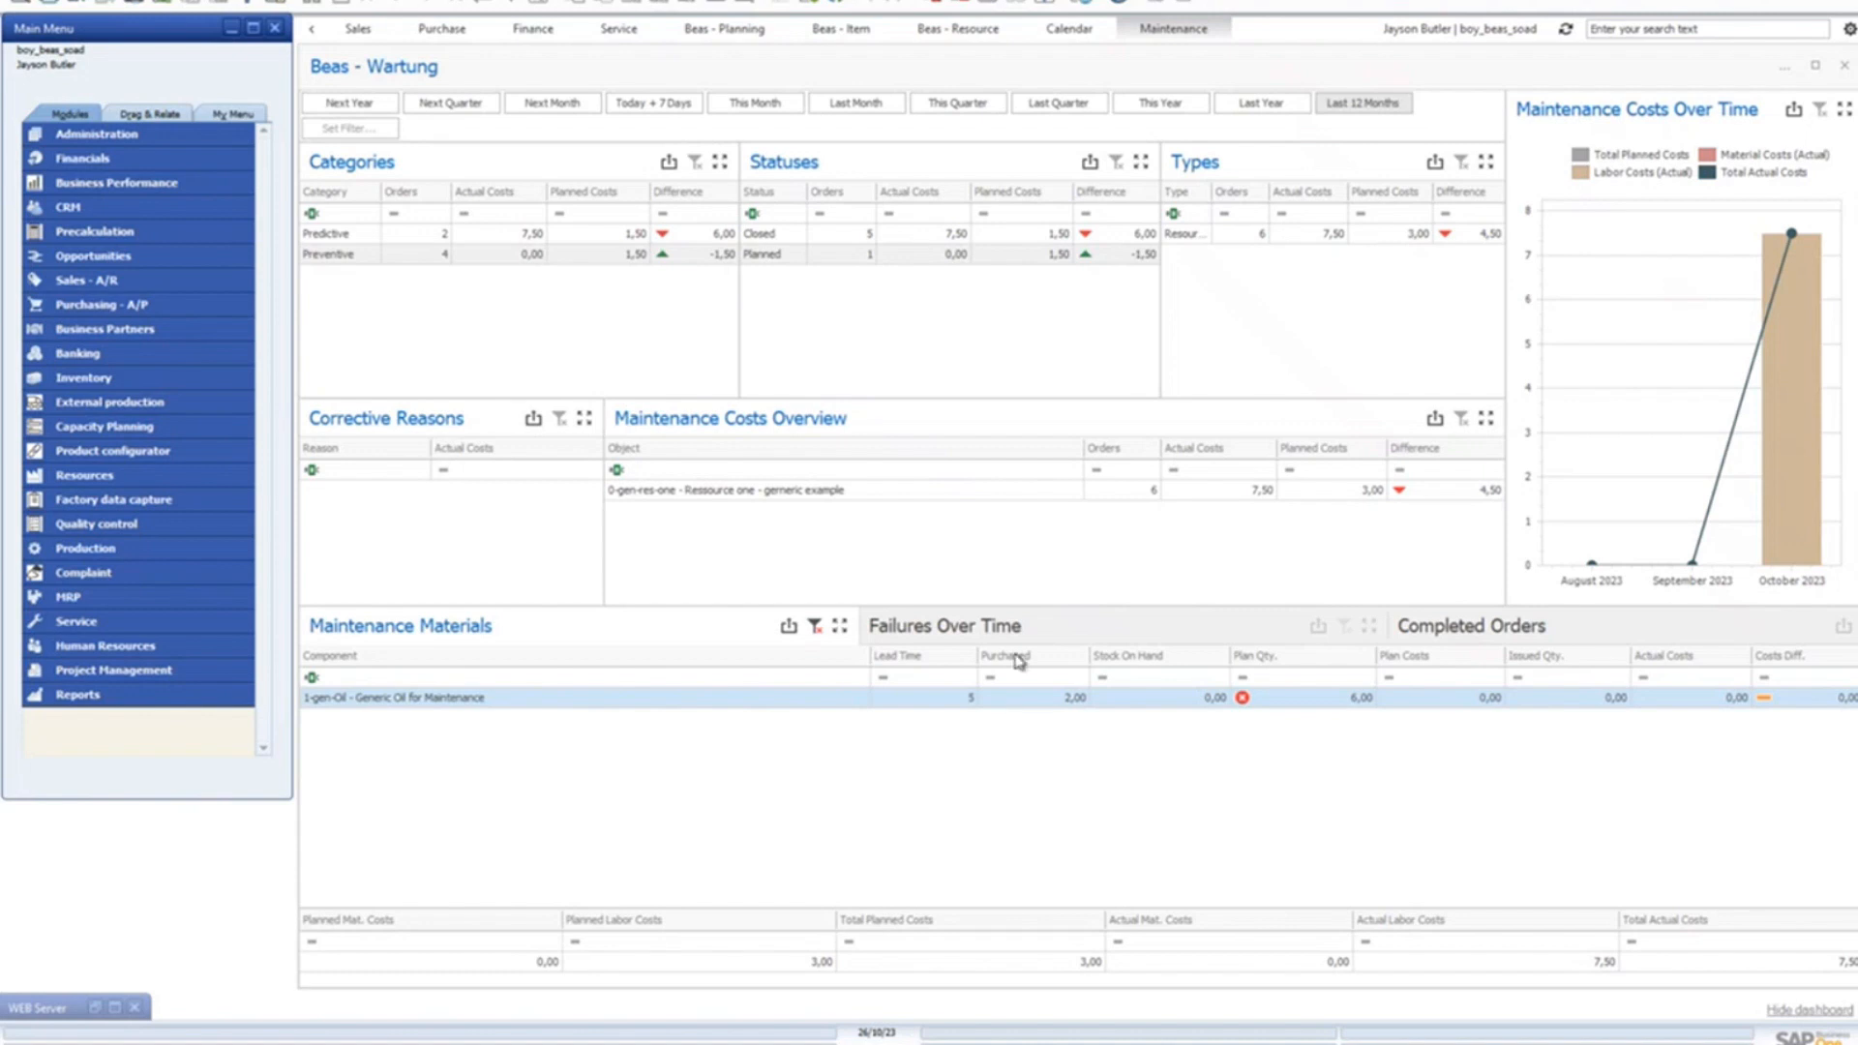
click(113, 137)
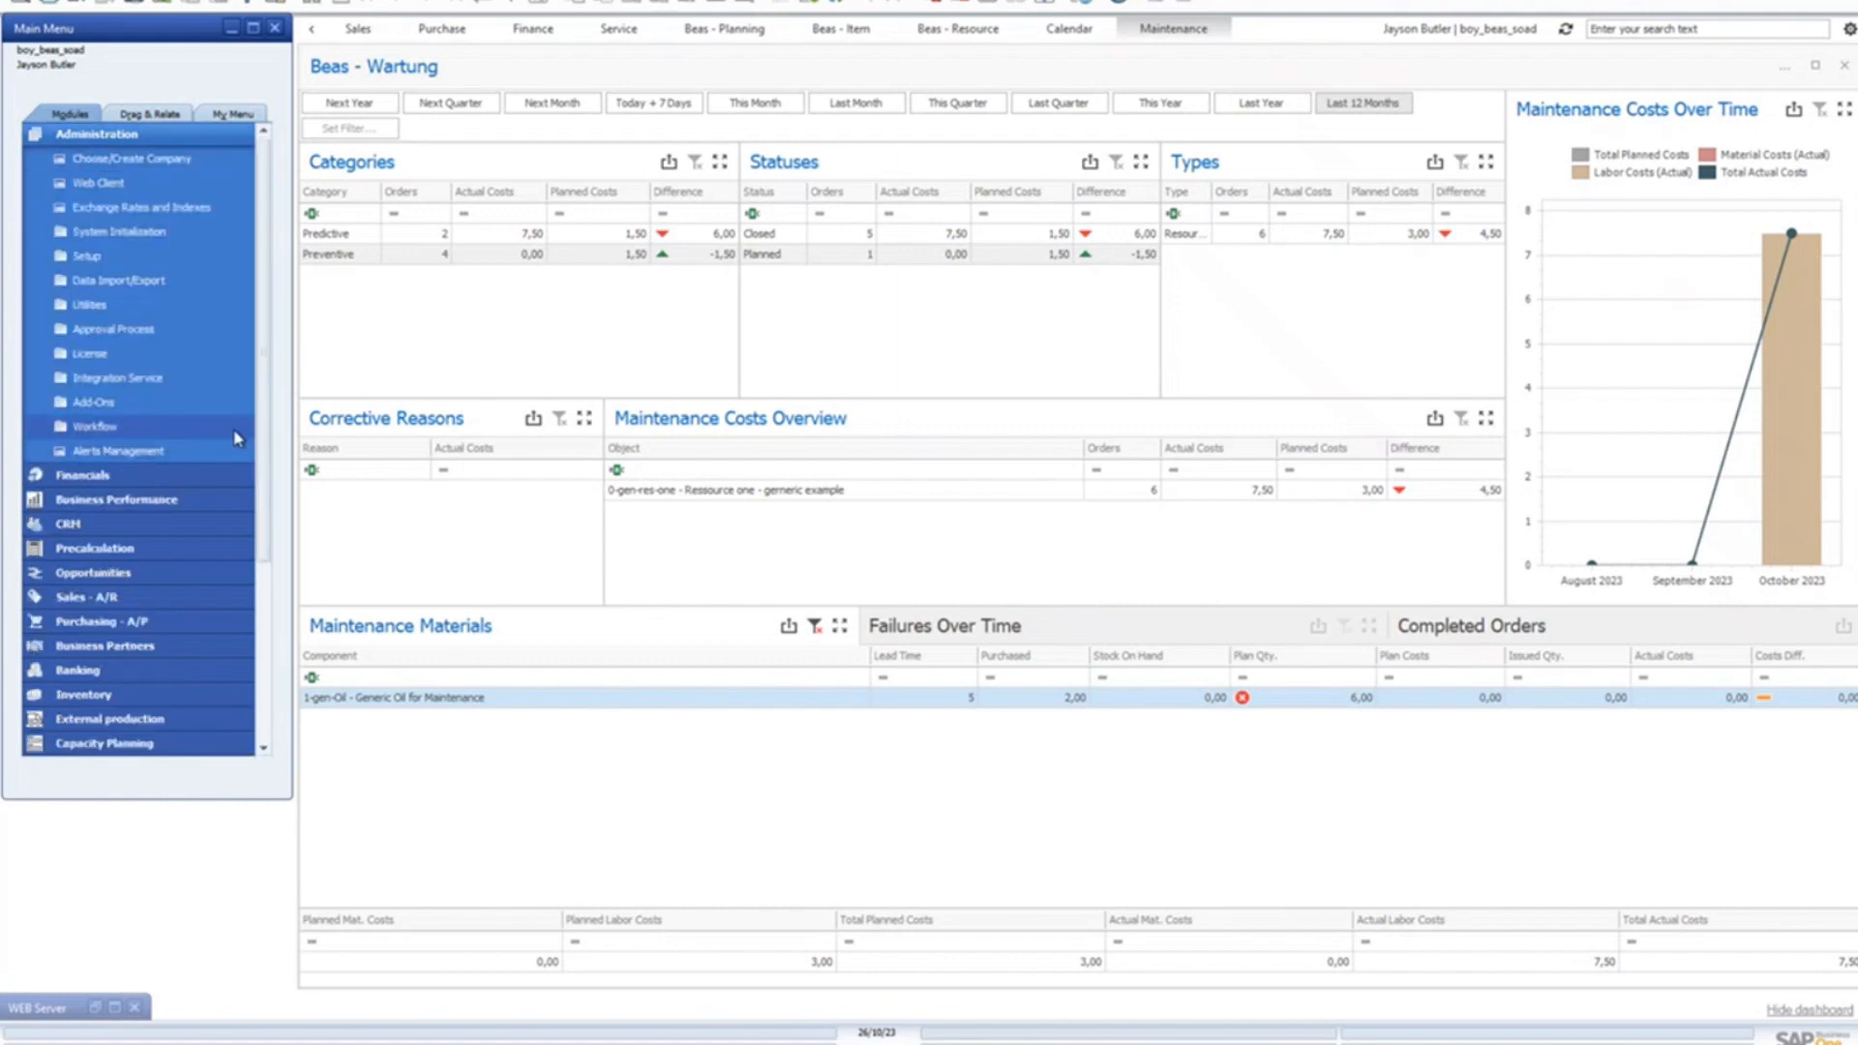
click(124, 310)
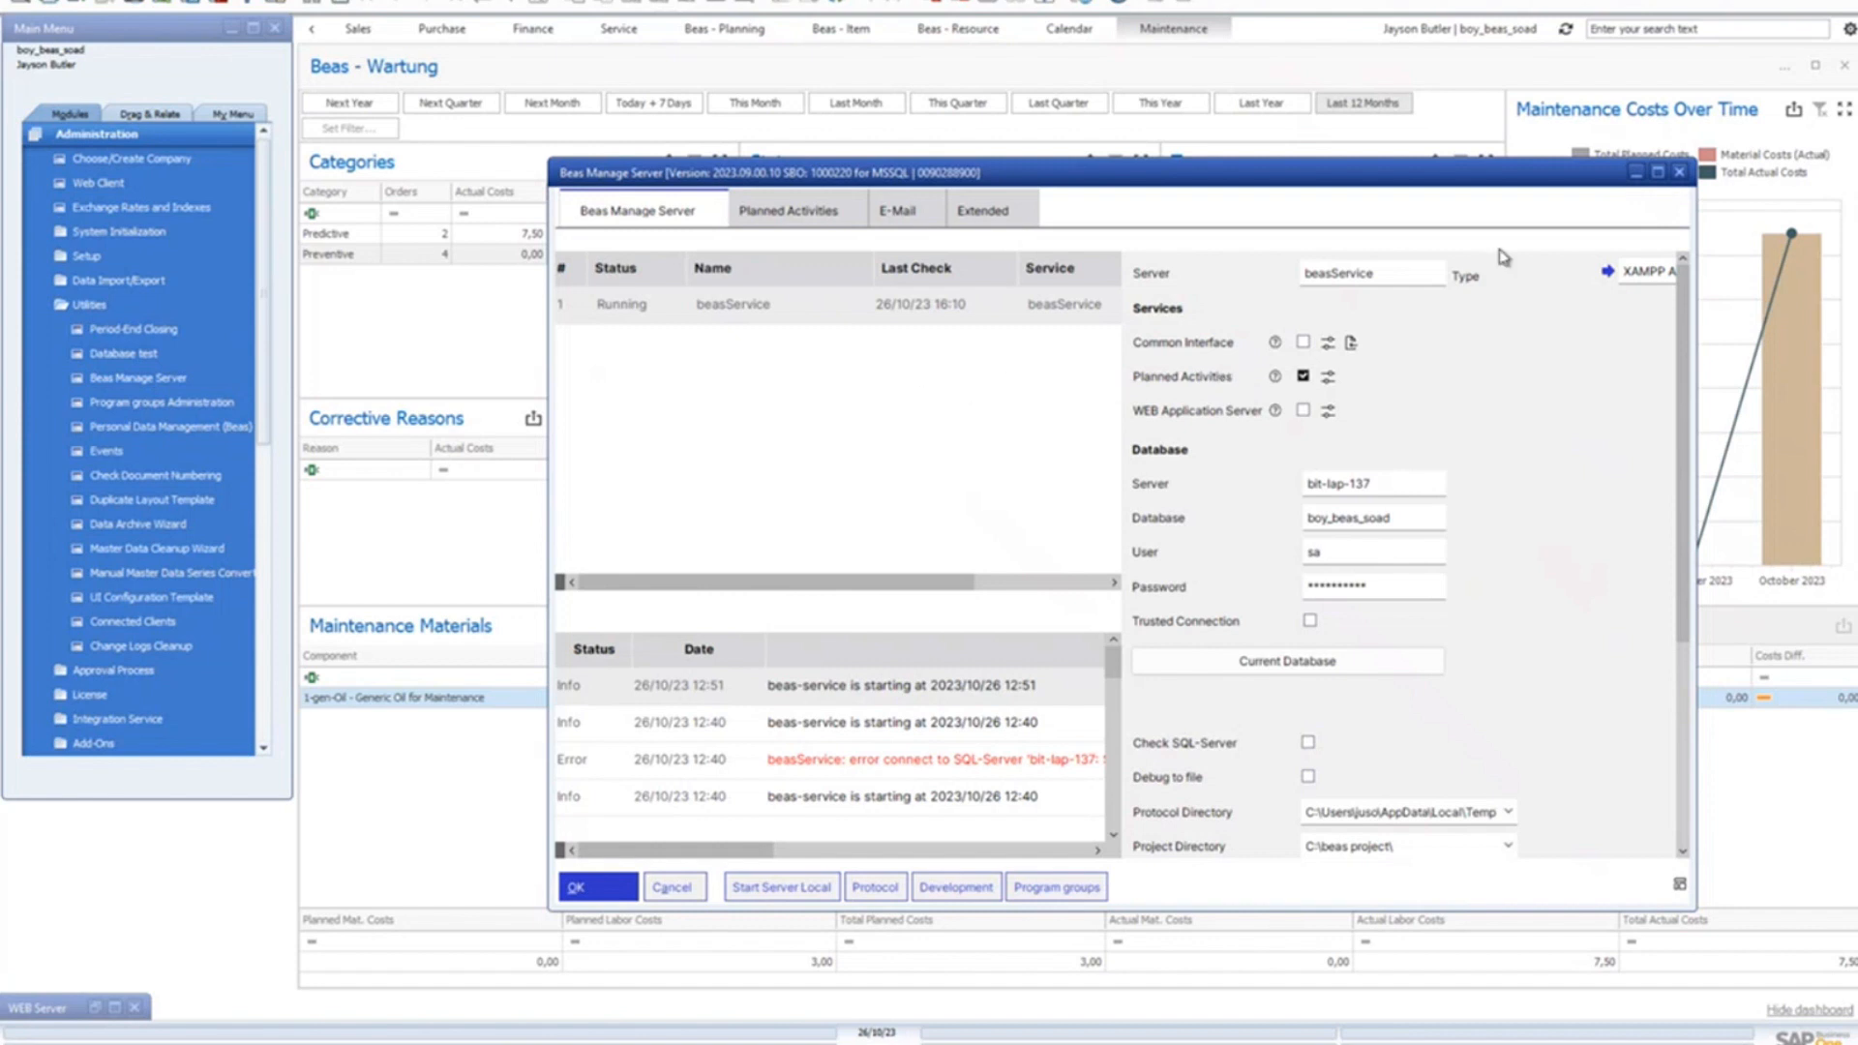
click(1679, 173)
click(95, 134)
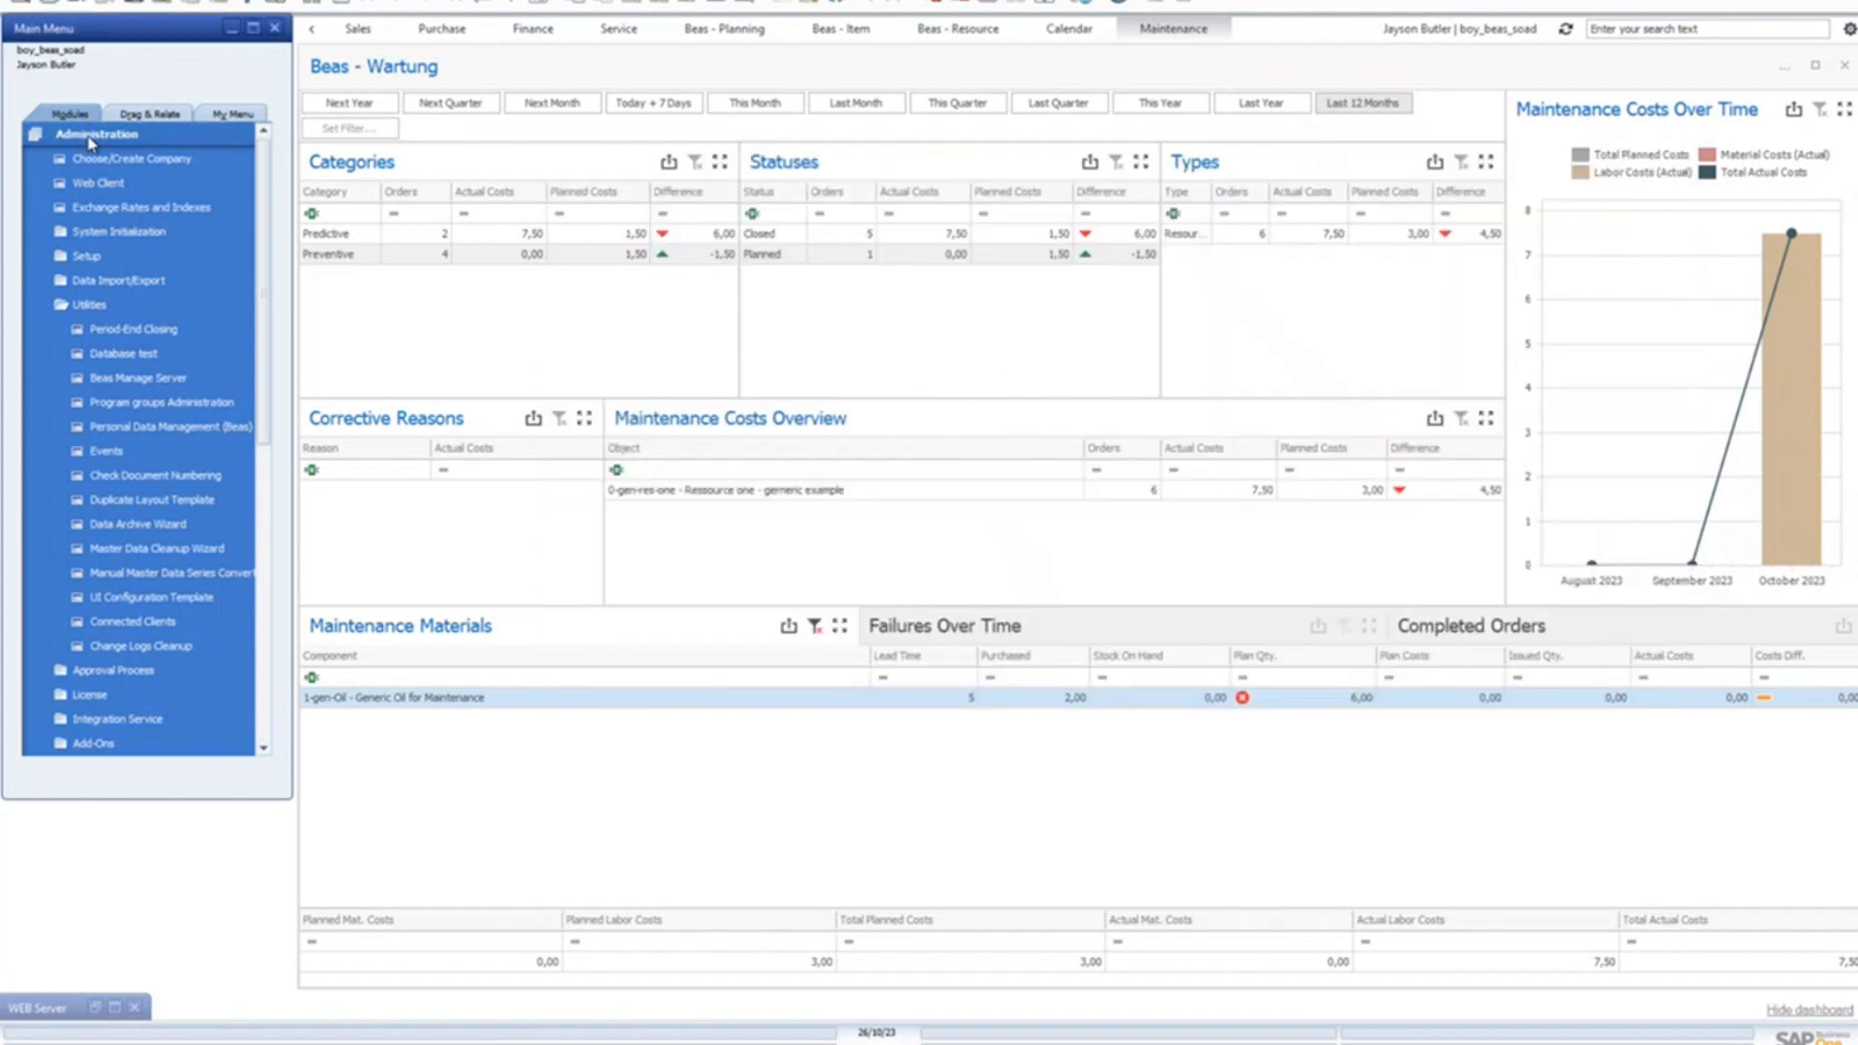
Step: Open the int_mnt internal maintenance record from the Service module
click(114, 622)
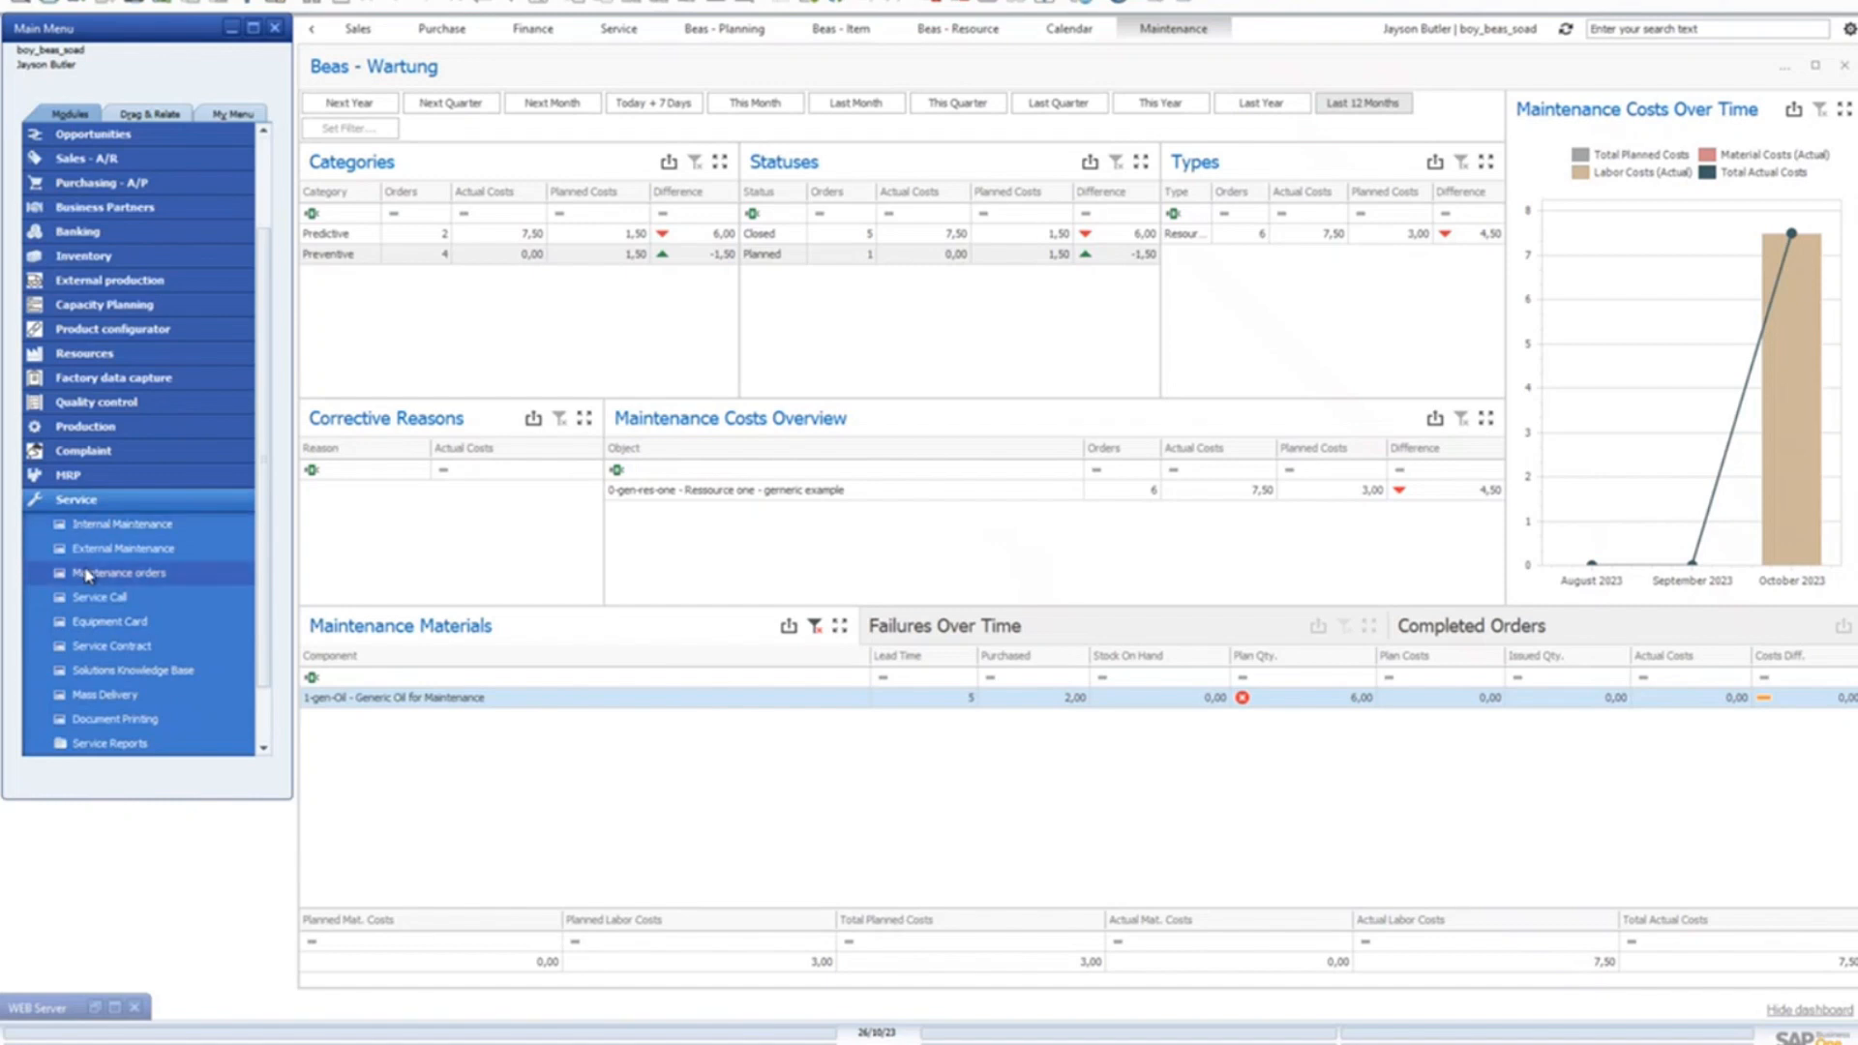
scroll(106, 573, down, 1)
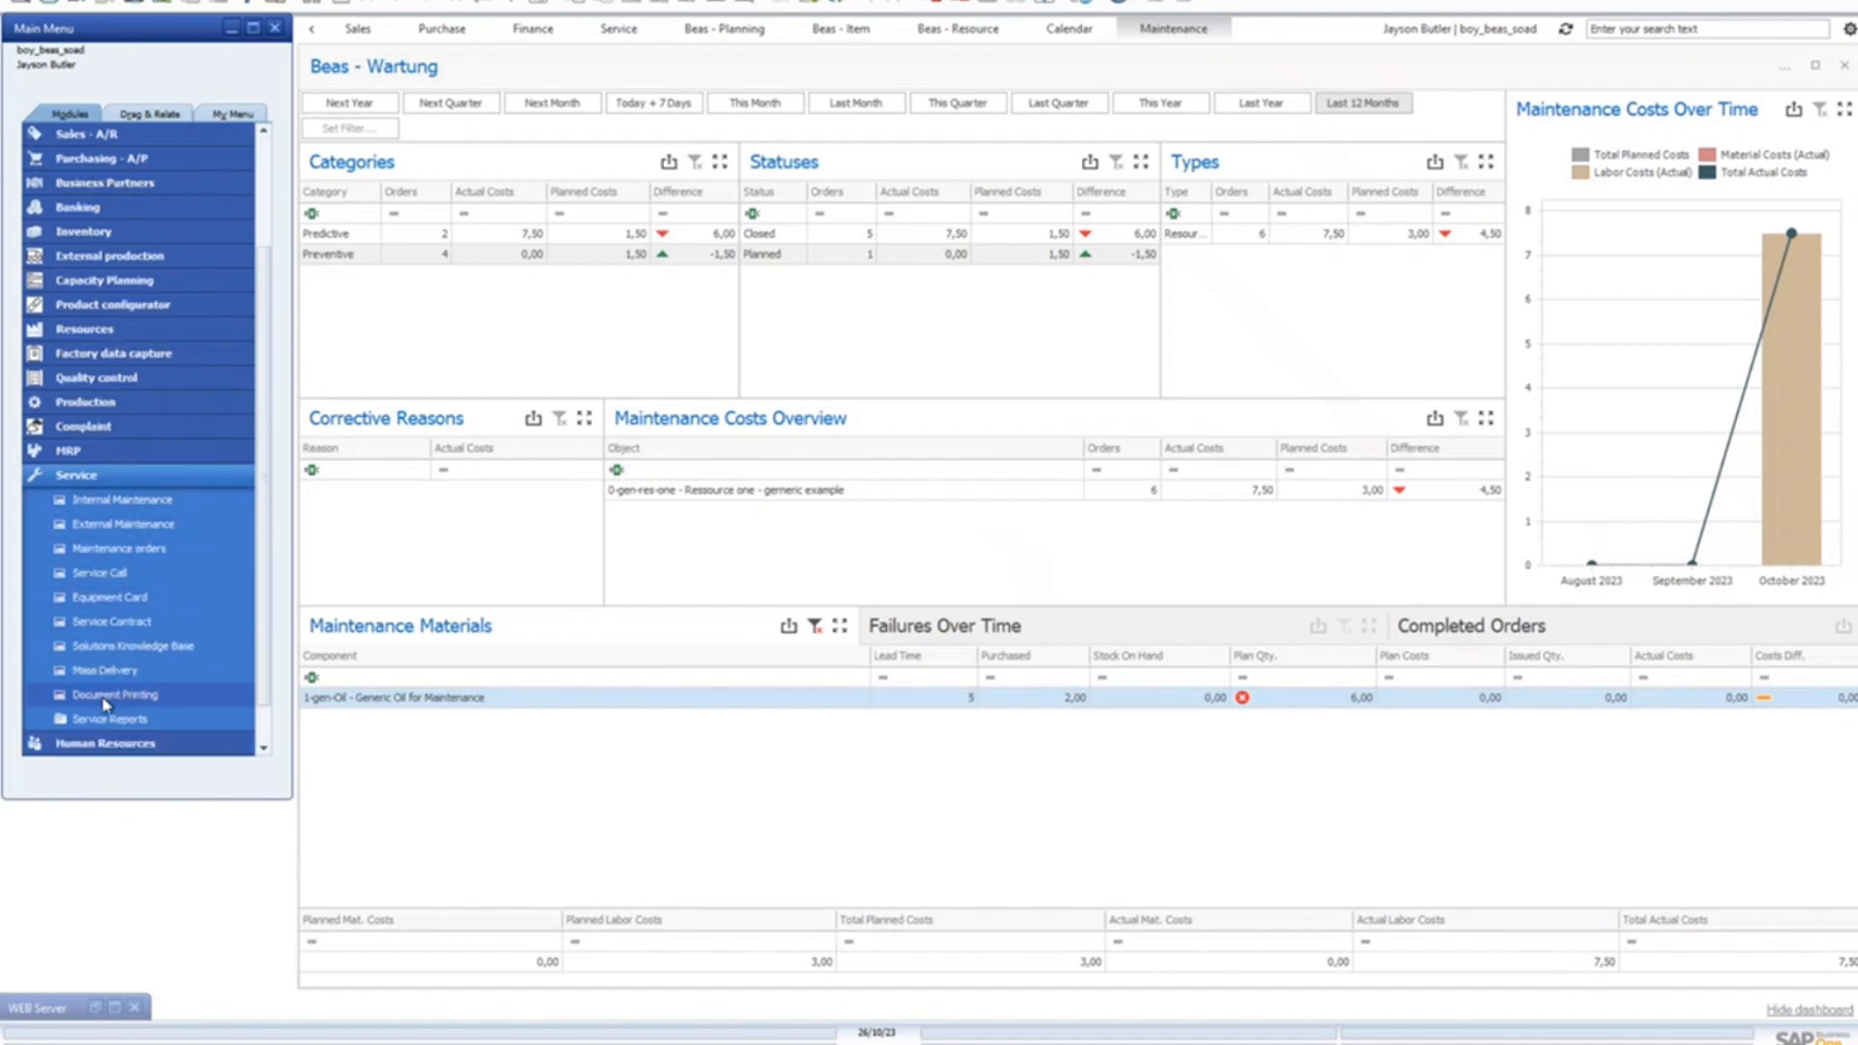
click(124, 507)
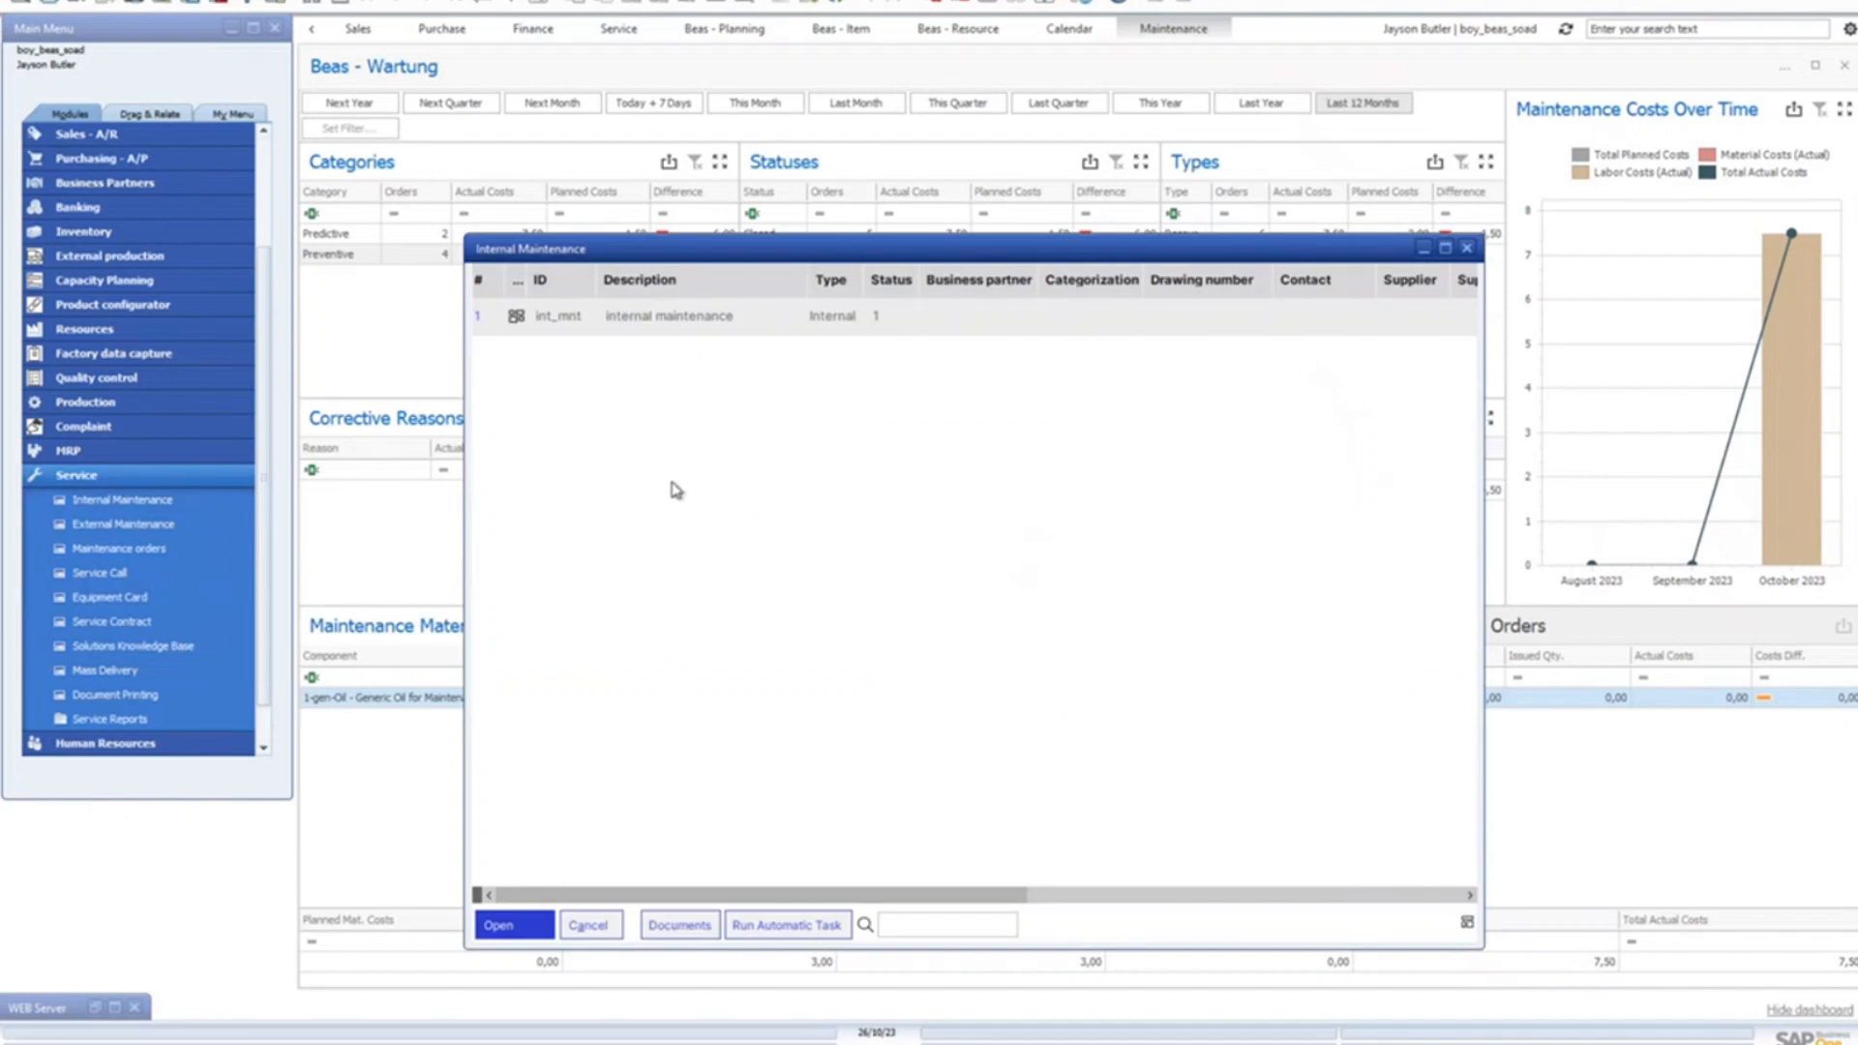
double_click(668, 318)
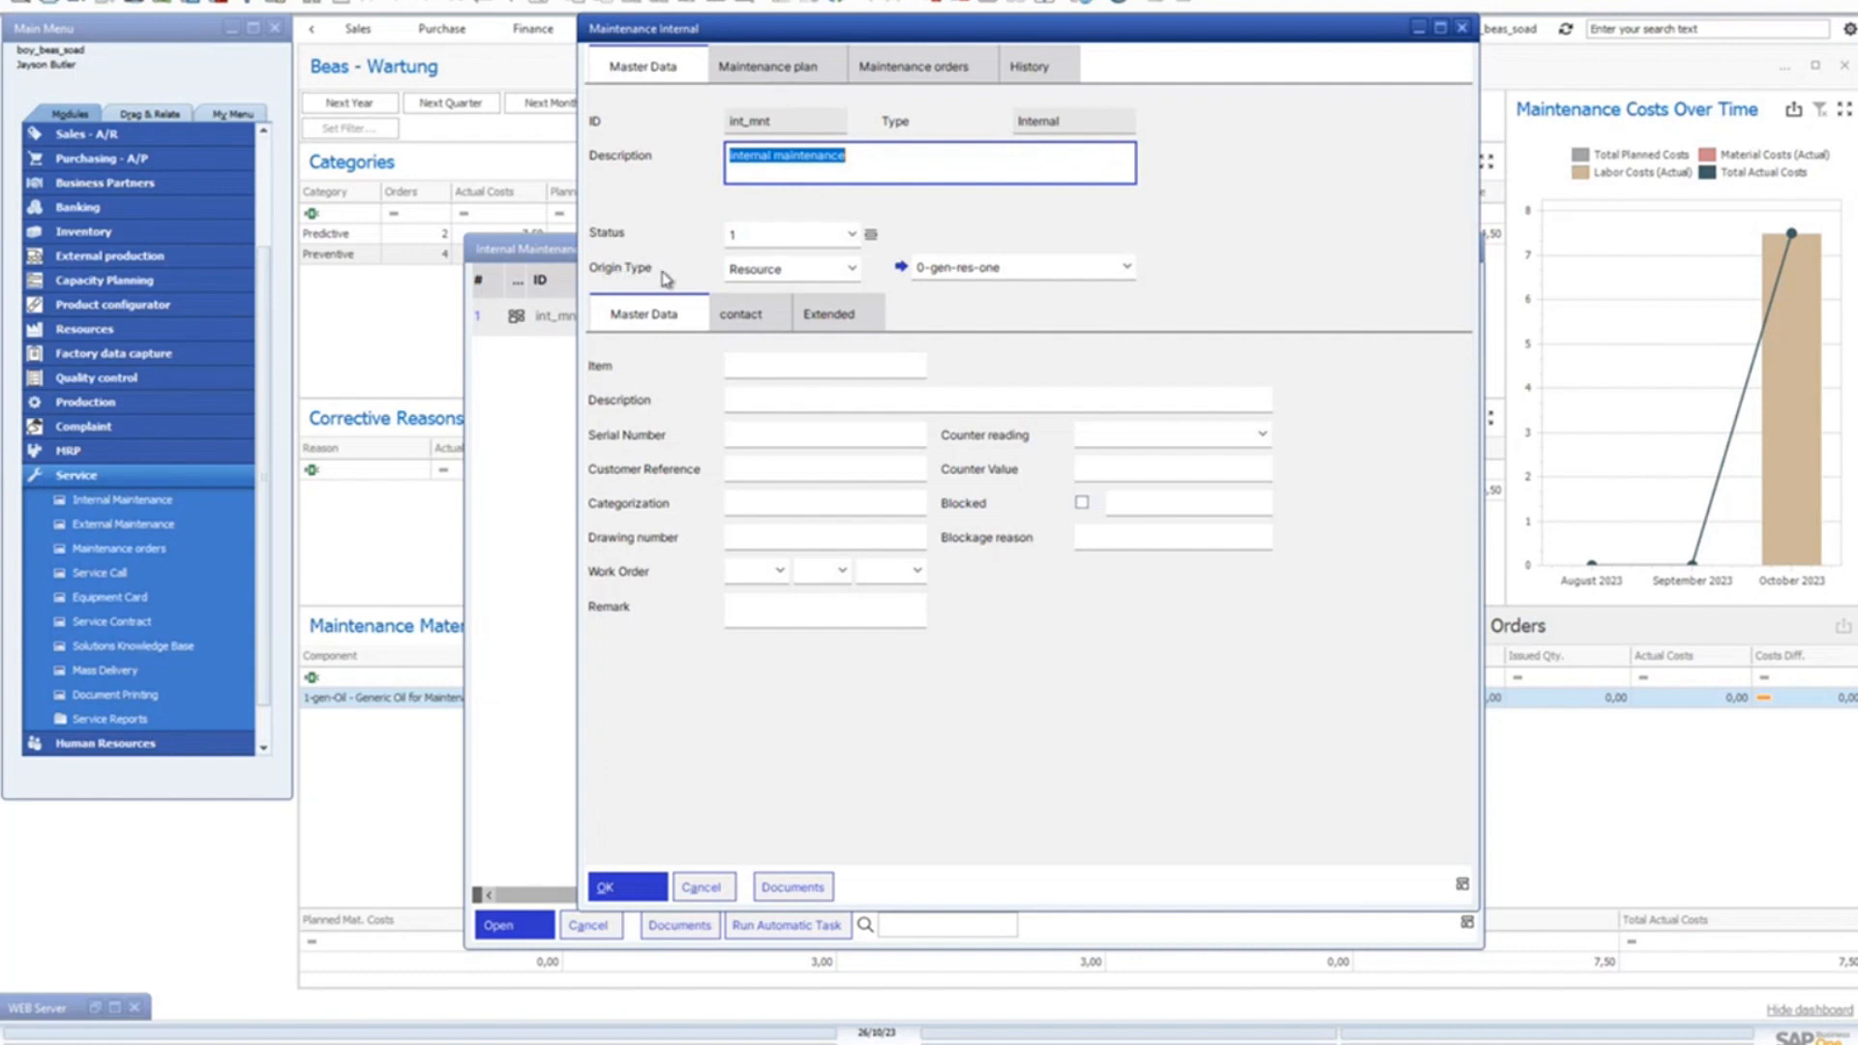
Step: Examine the record's origin type and resource choices, along with its master data, contact and extended details
click(853, 269)
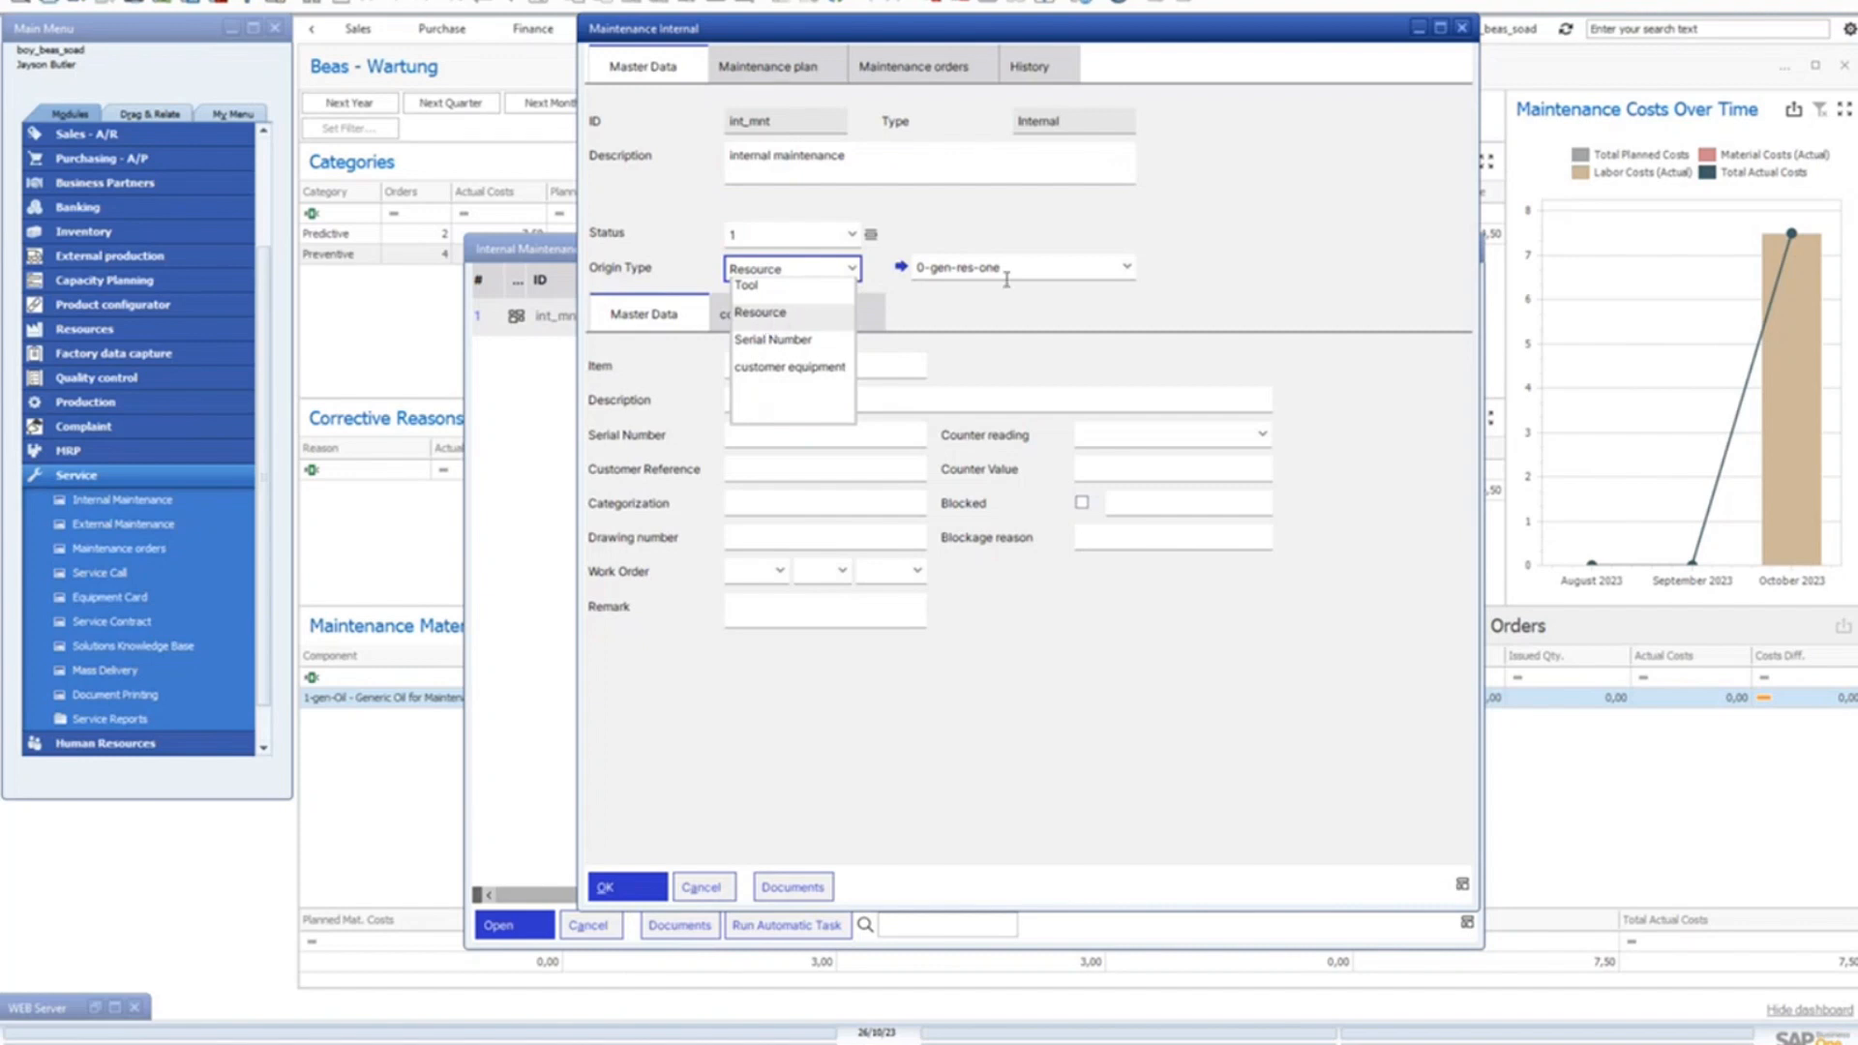
click(1128, 268)
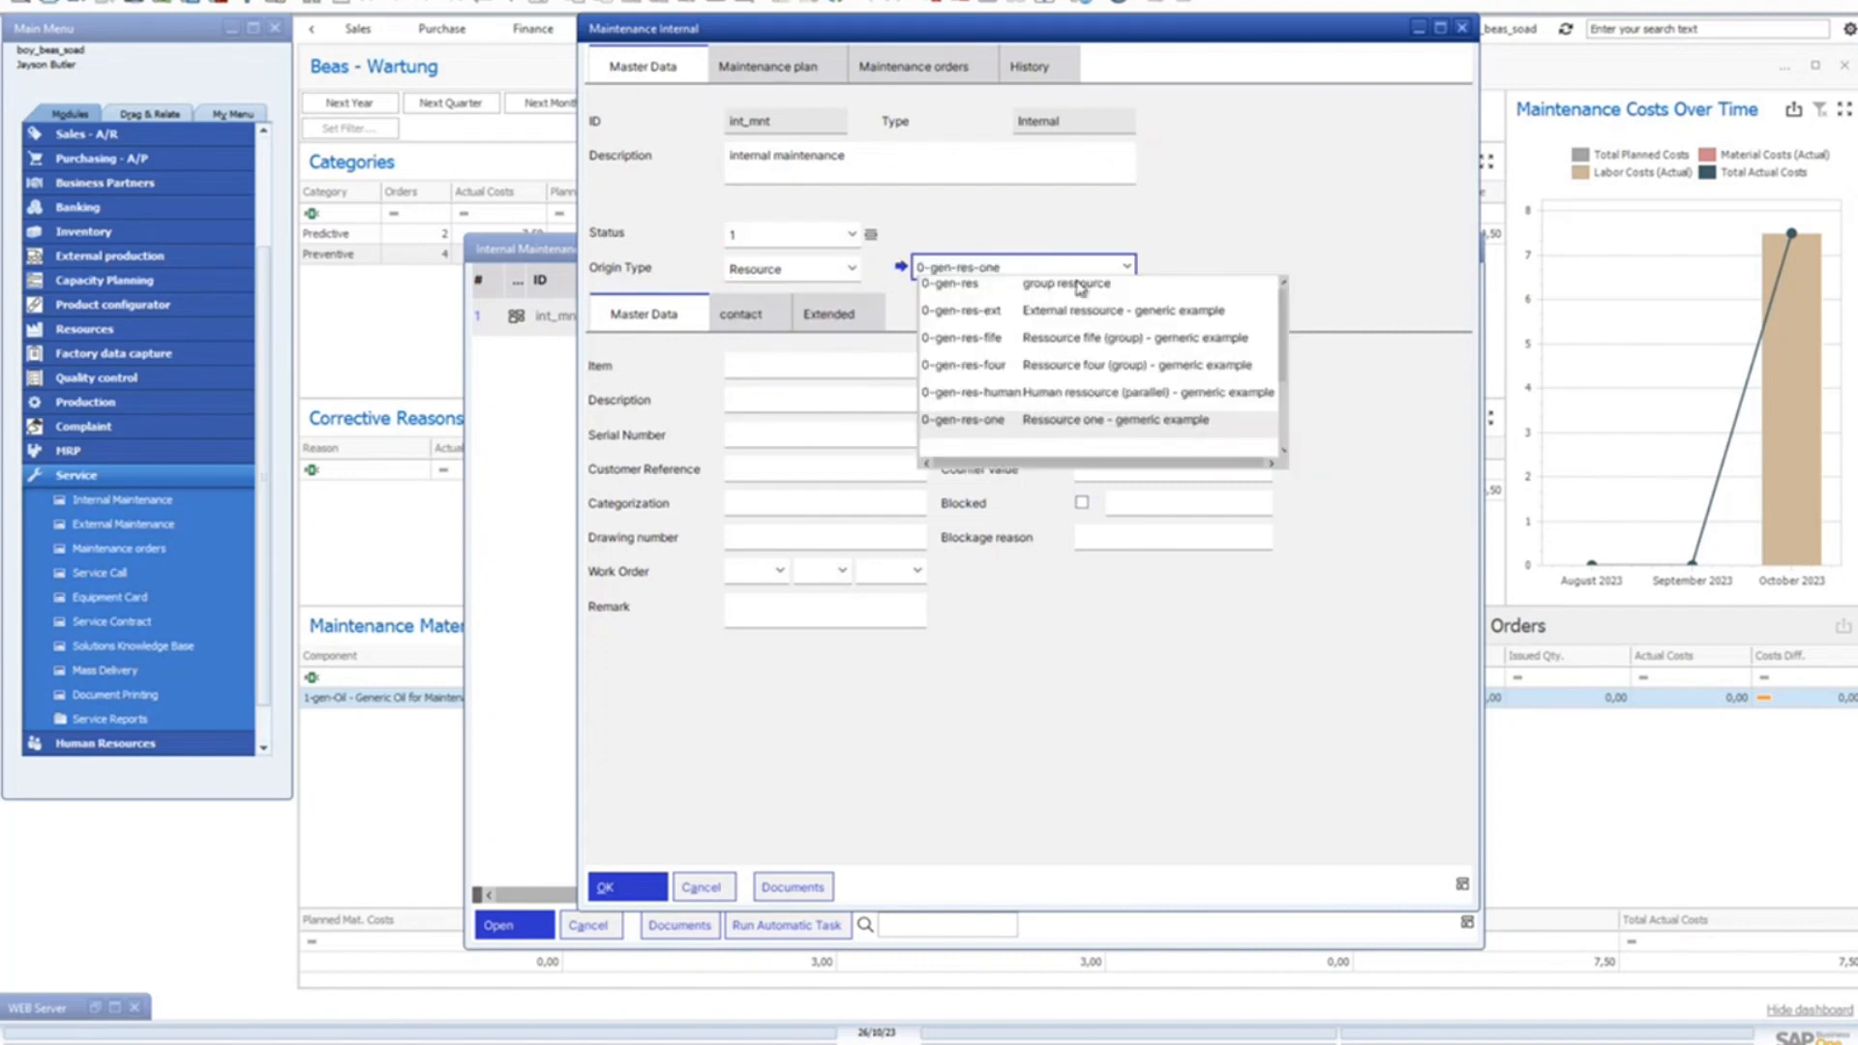
click(1232, 263)
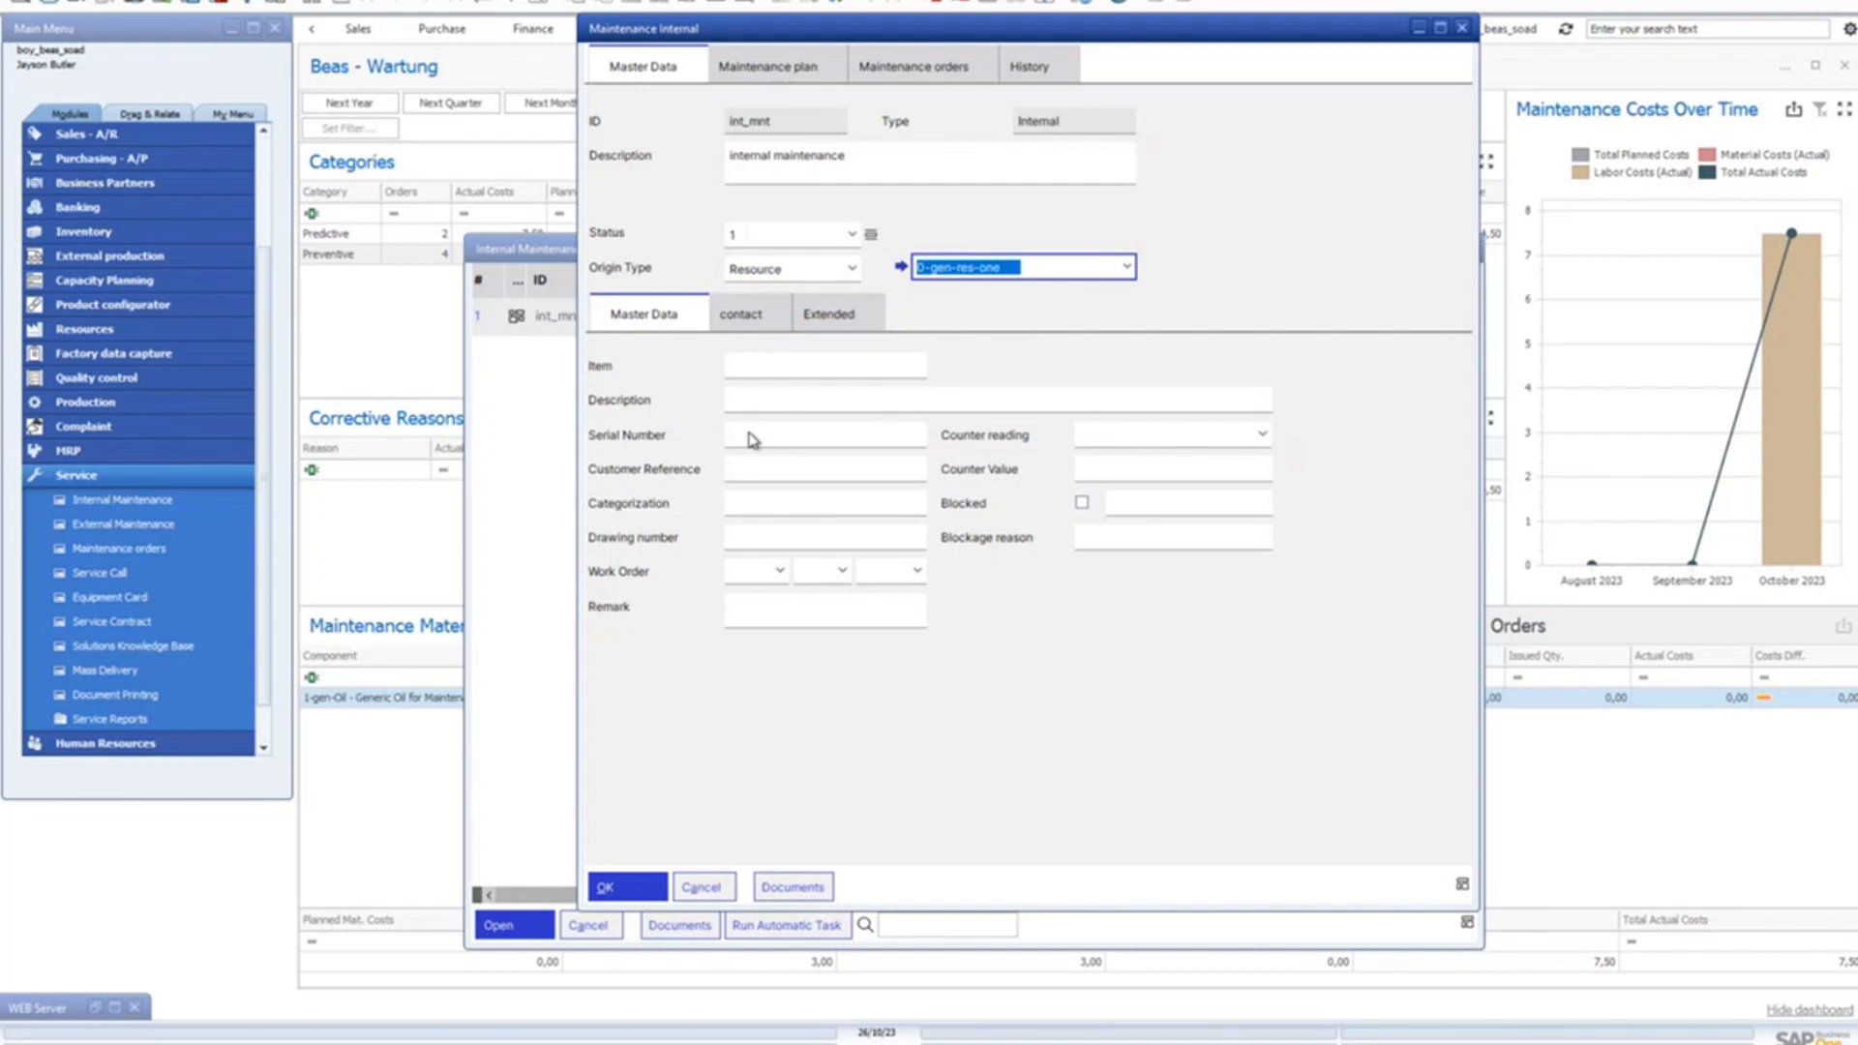
click(784, 434)
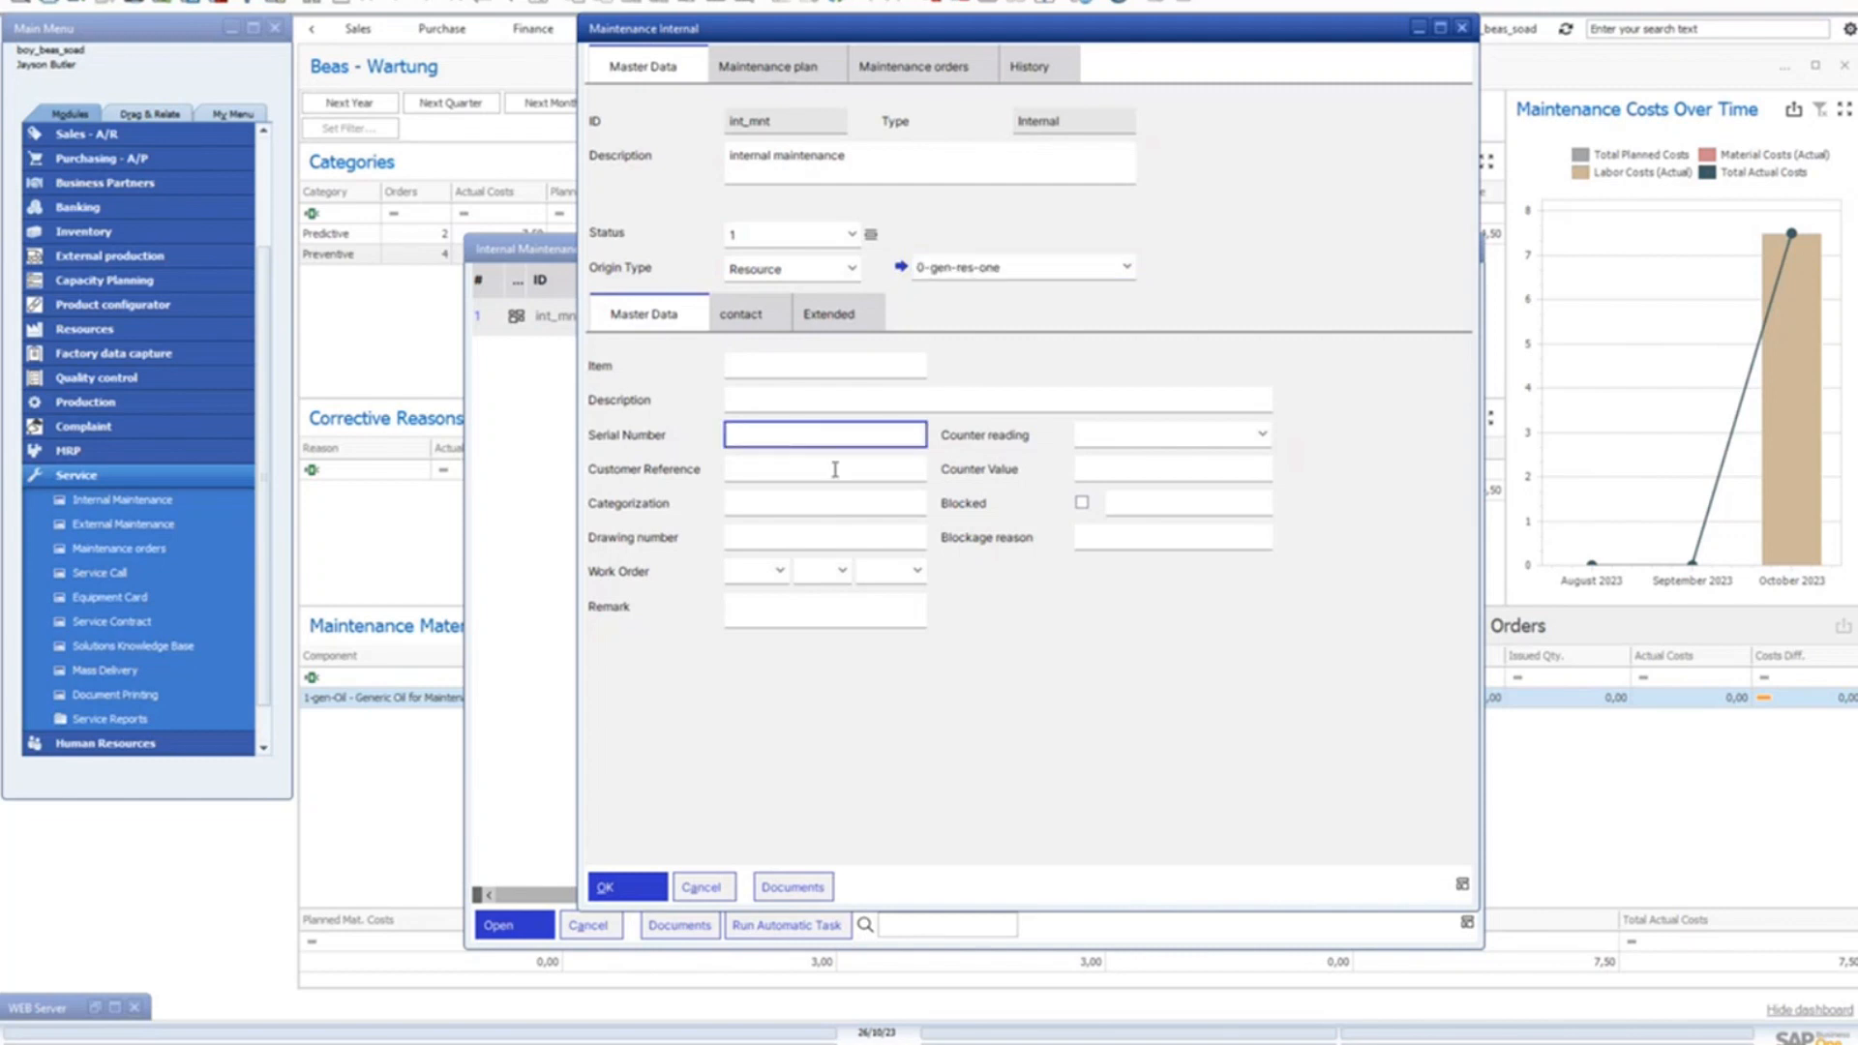
click(755, 315)
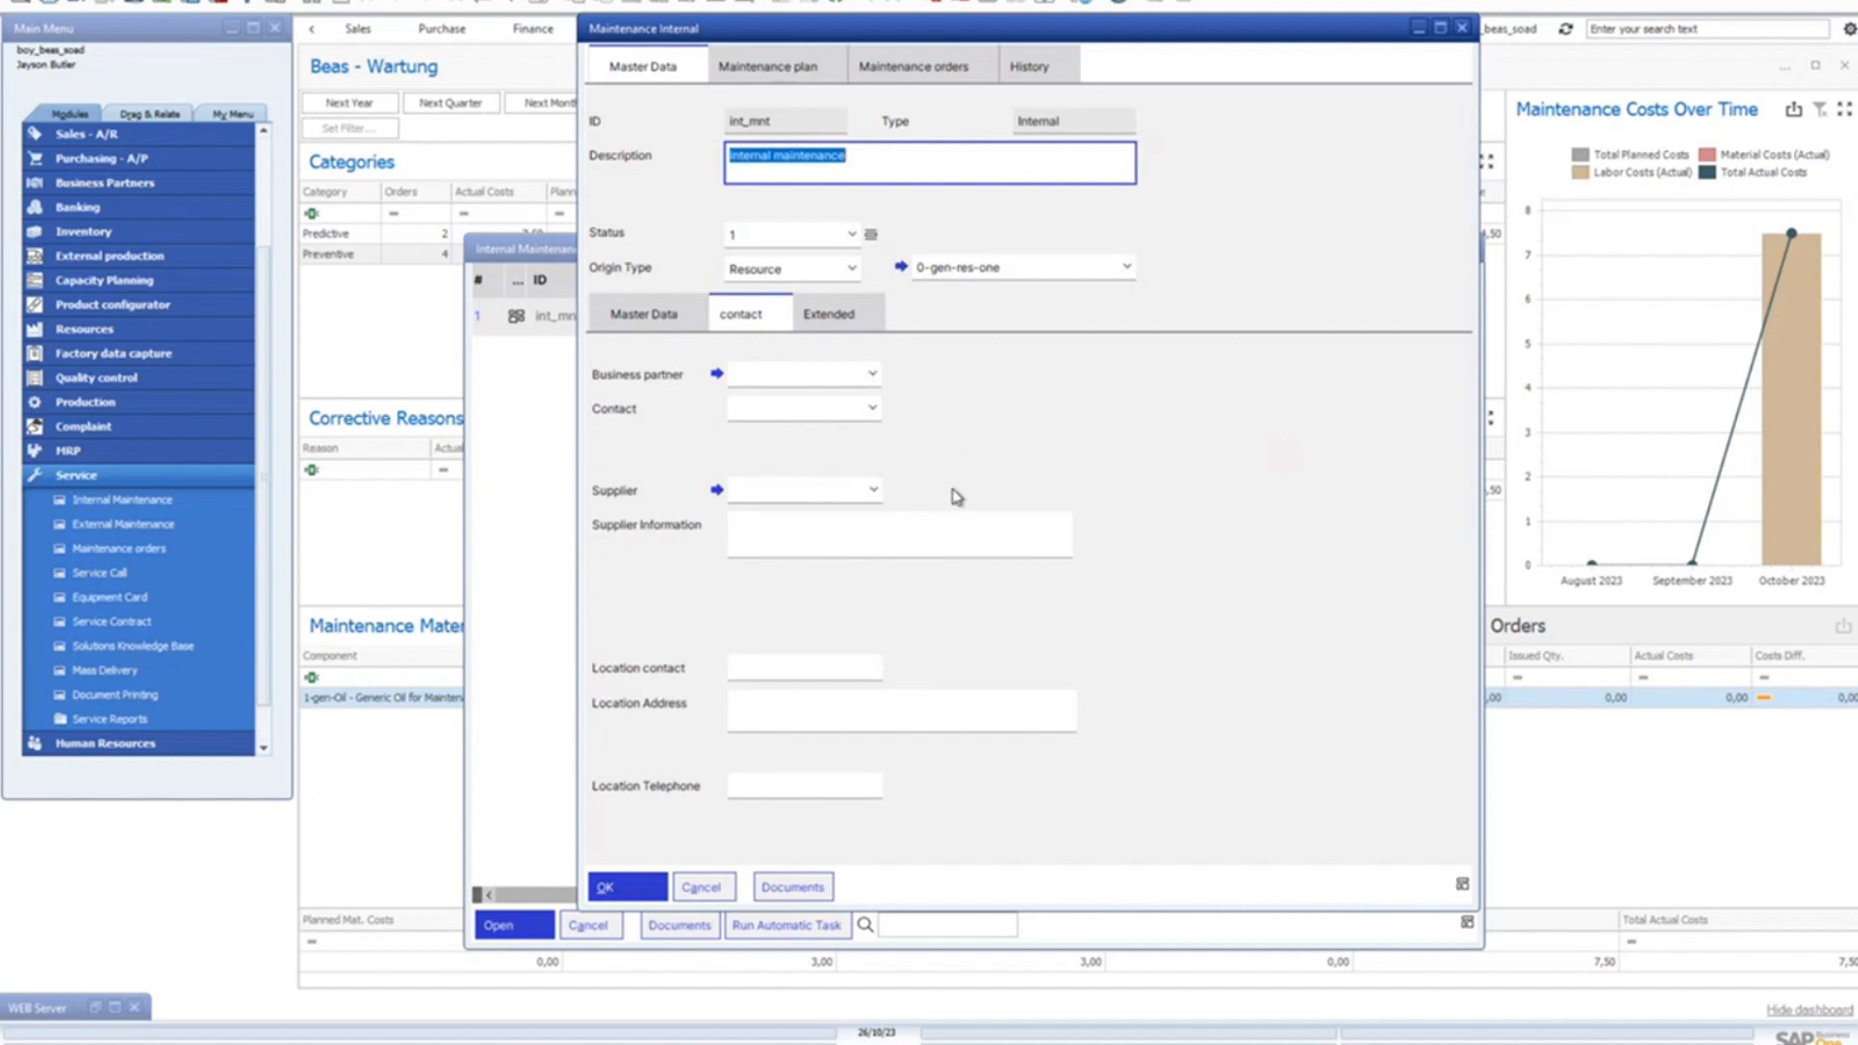
click(826, 316)
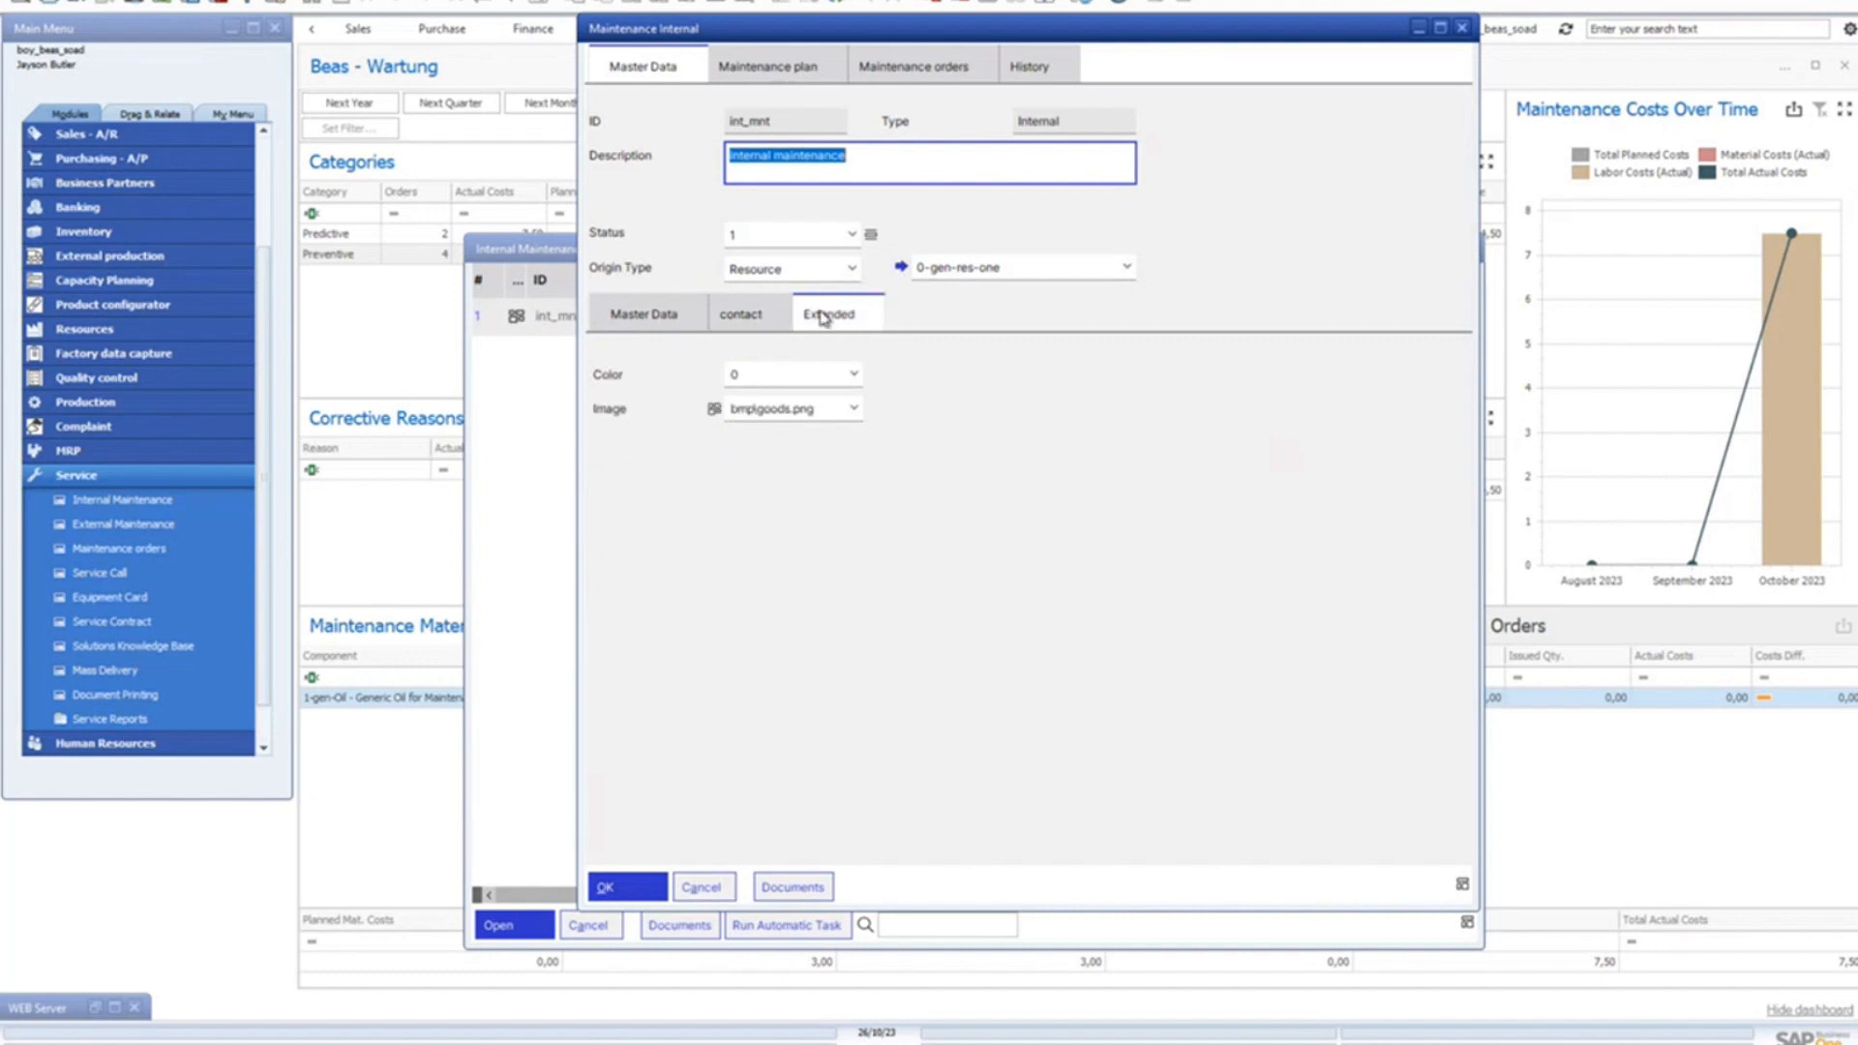
click(661, 315)
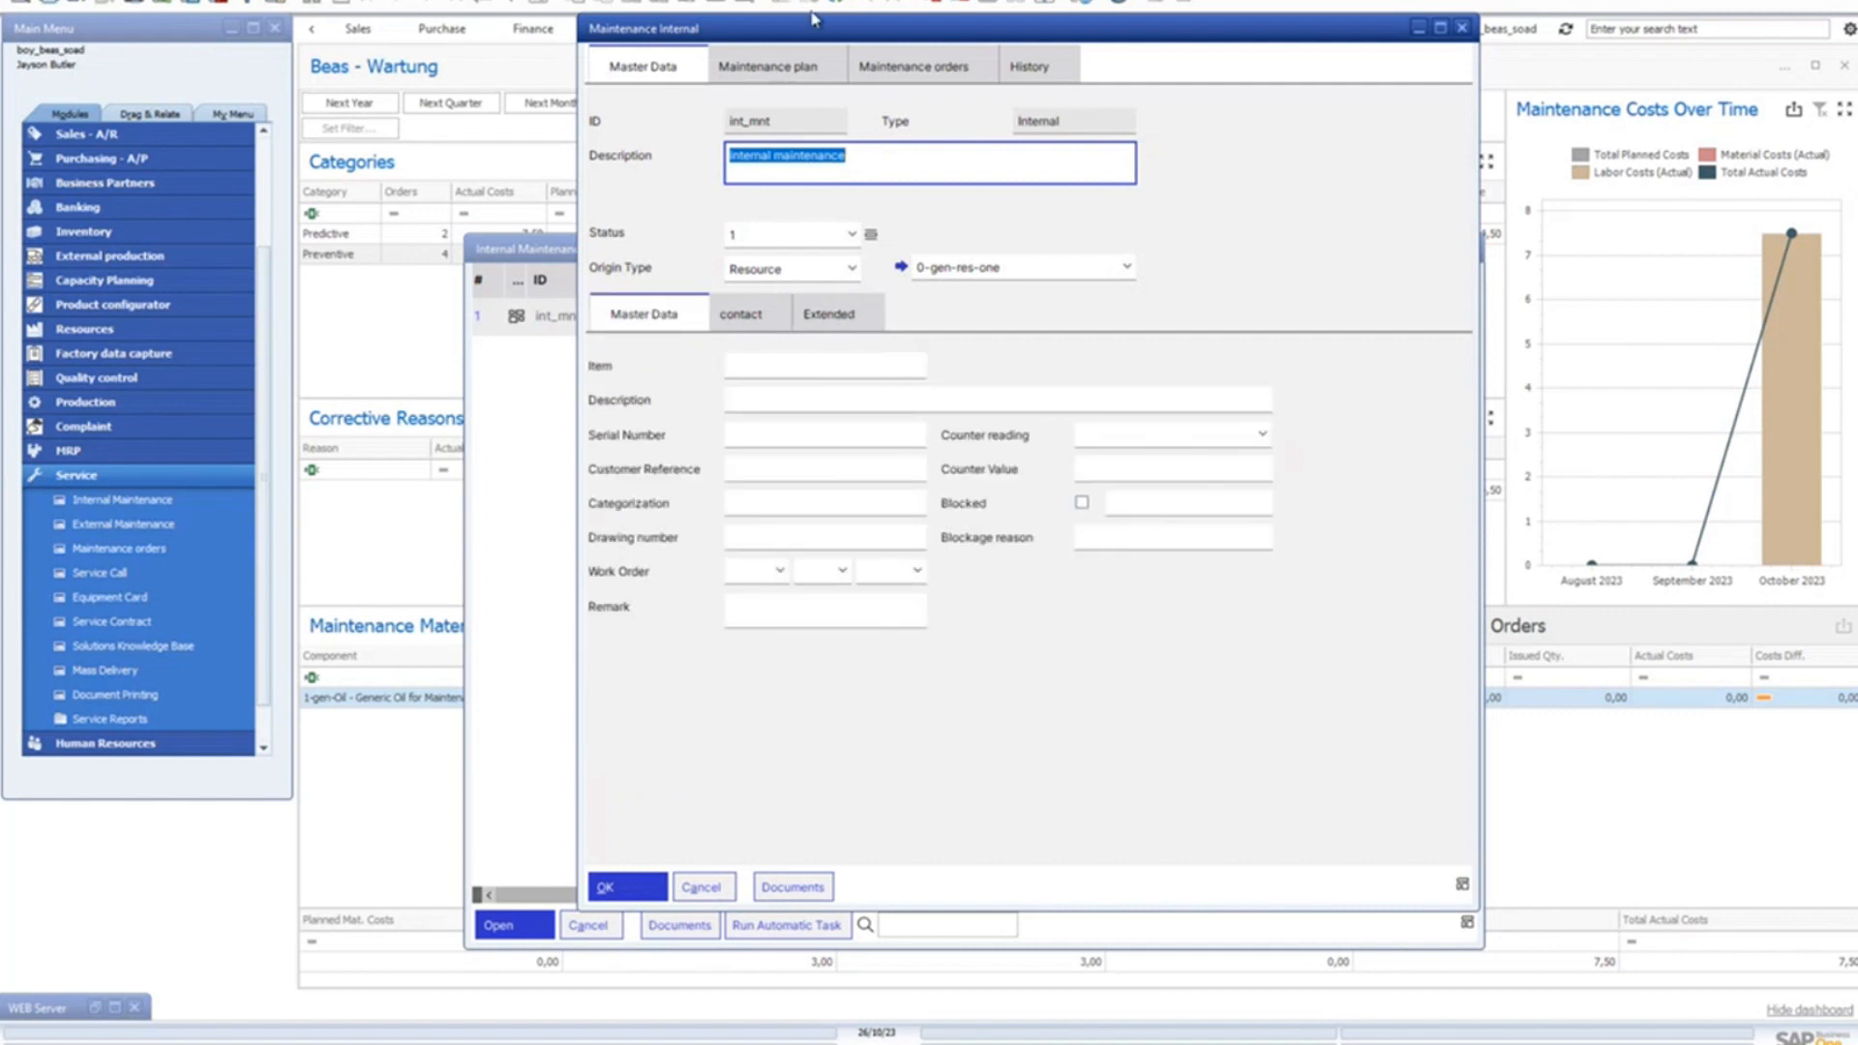
Step: Open the record's 0-Predictive maintenance plan and check its Work Order and Production Type options
click(793, 67)
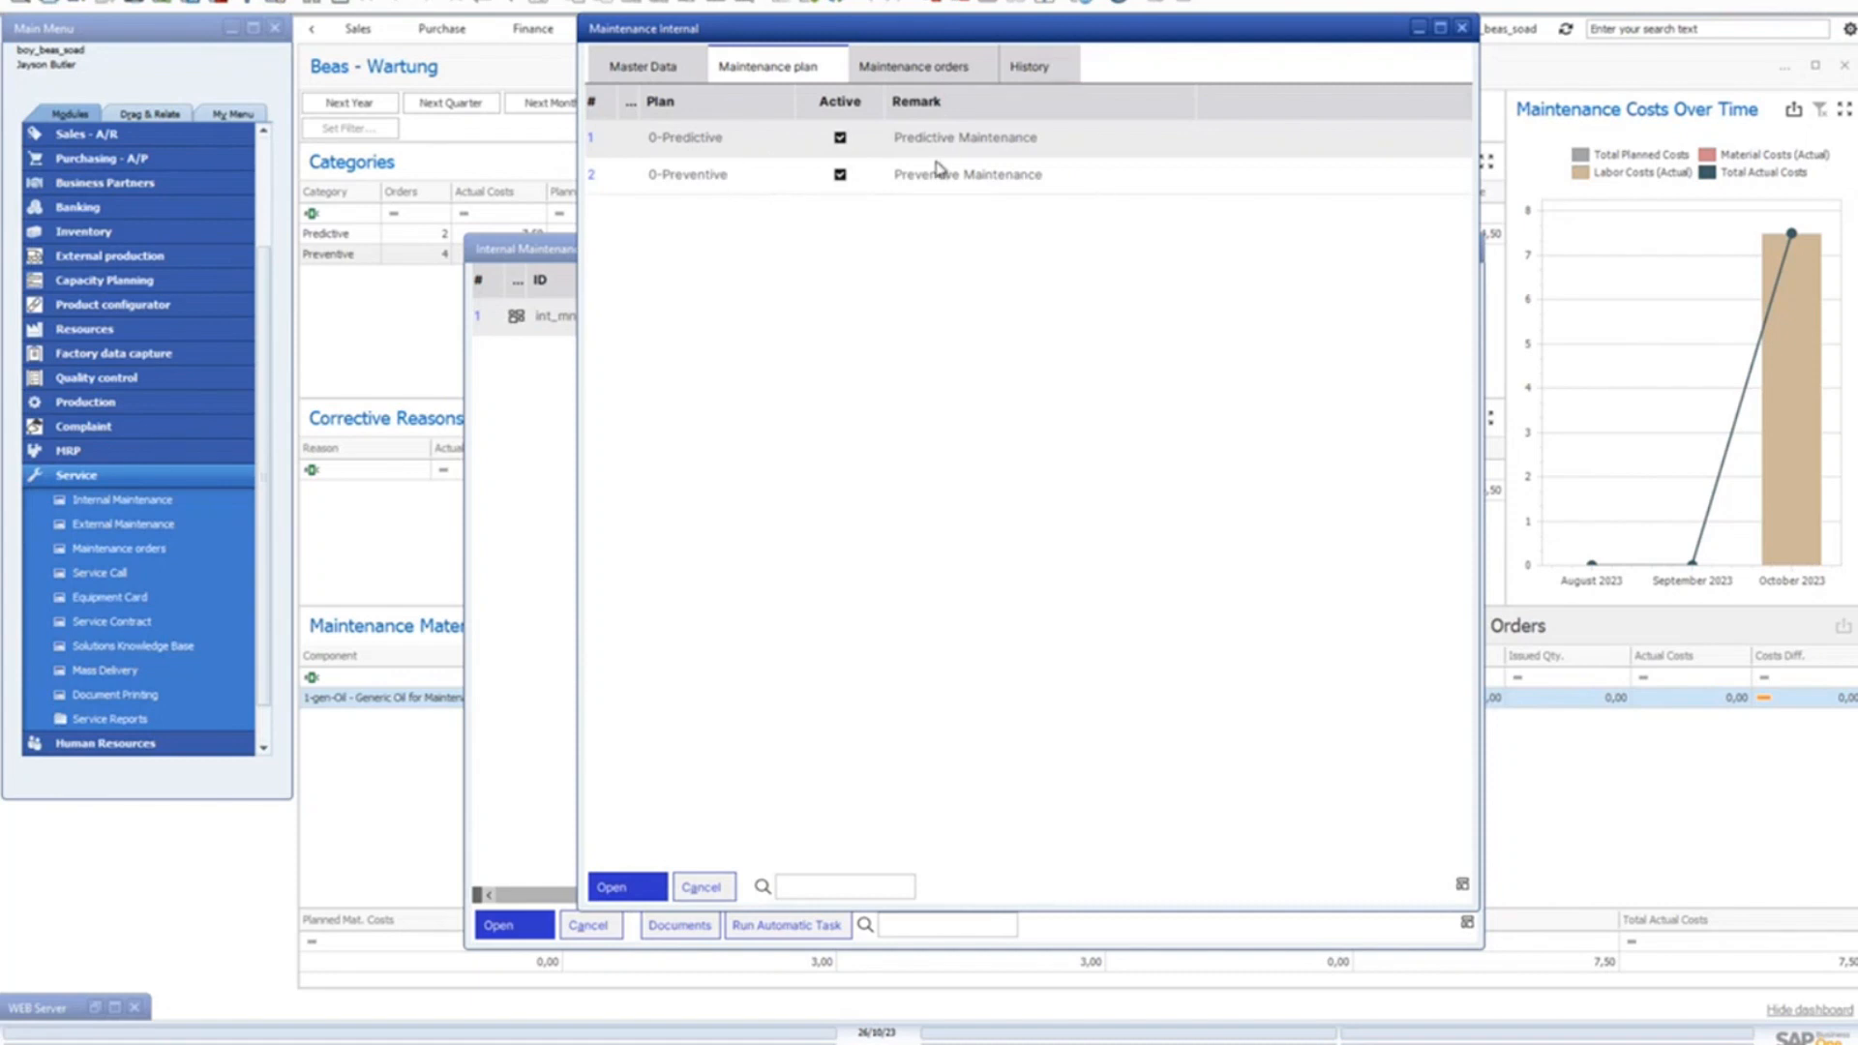
double_click(724, 145)
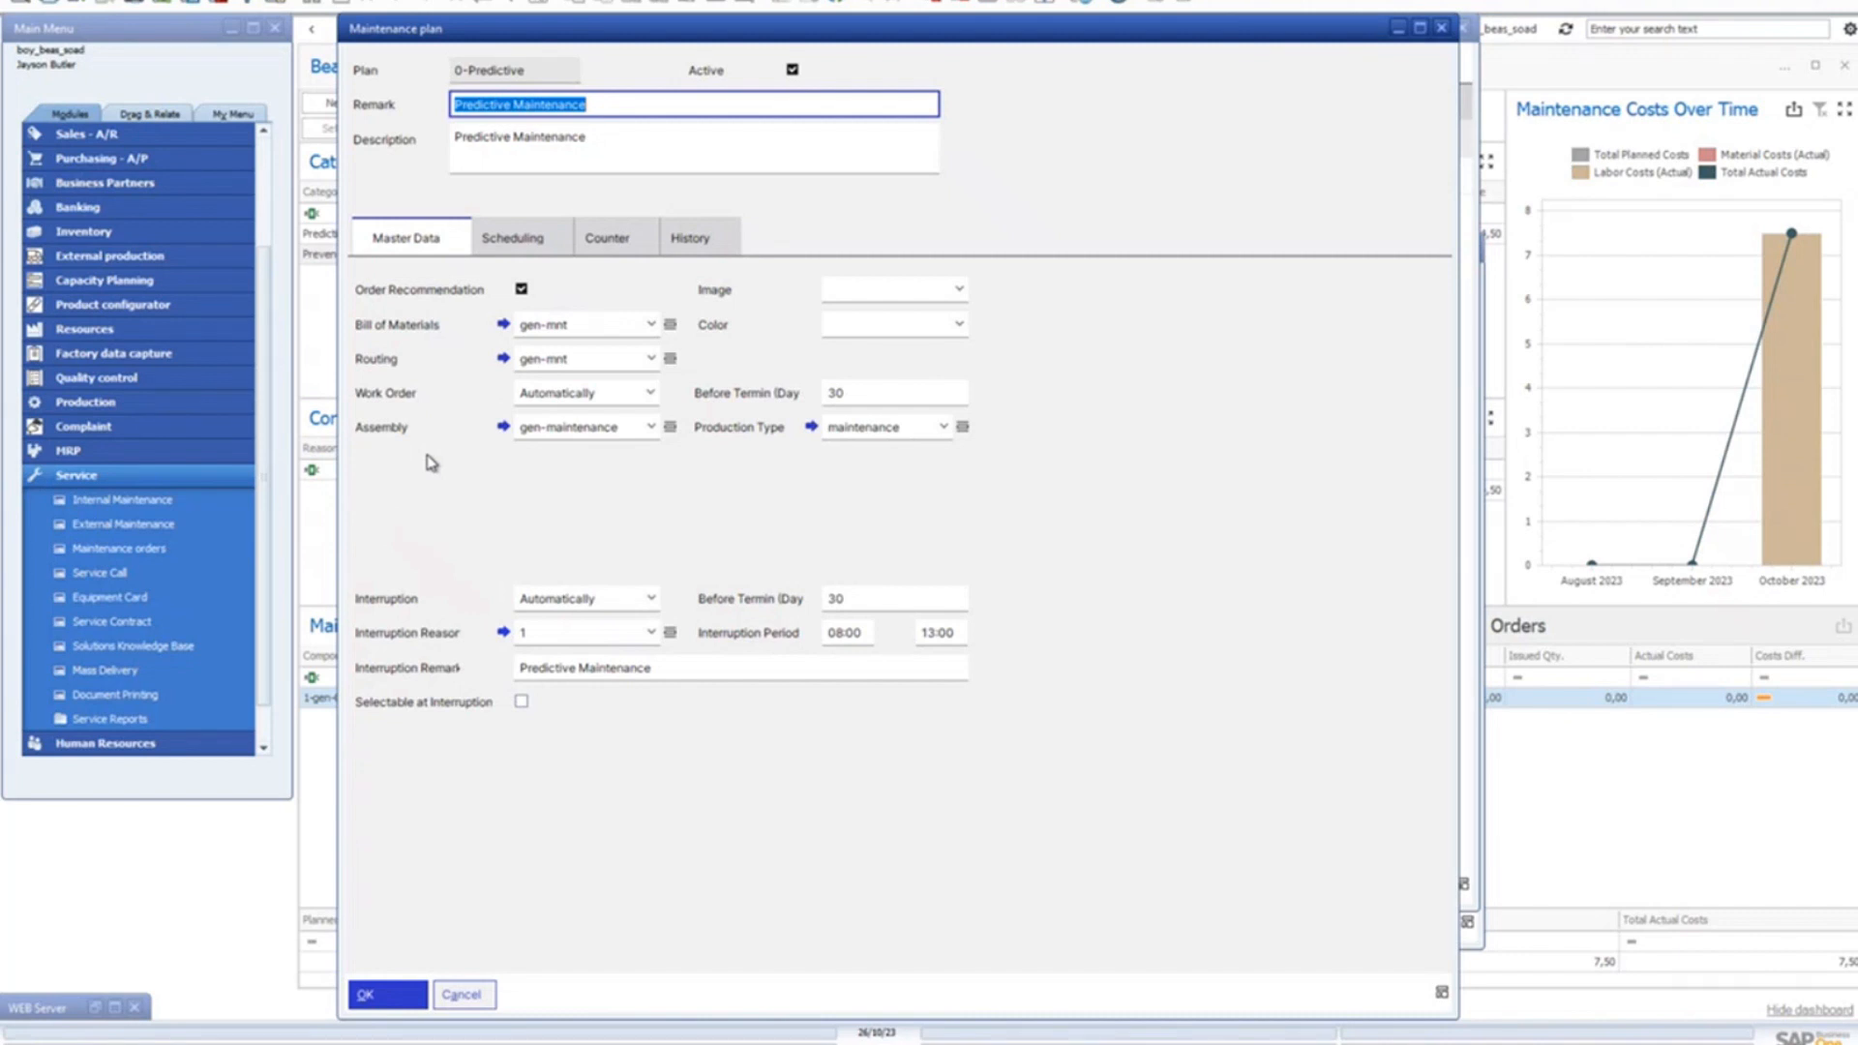
click(651, 392)
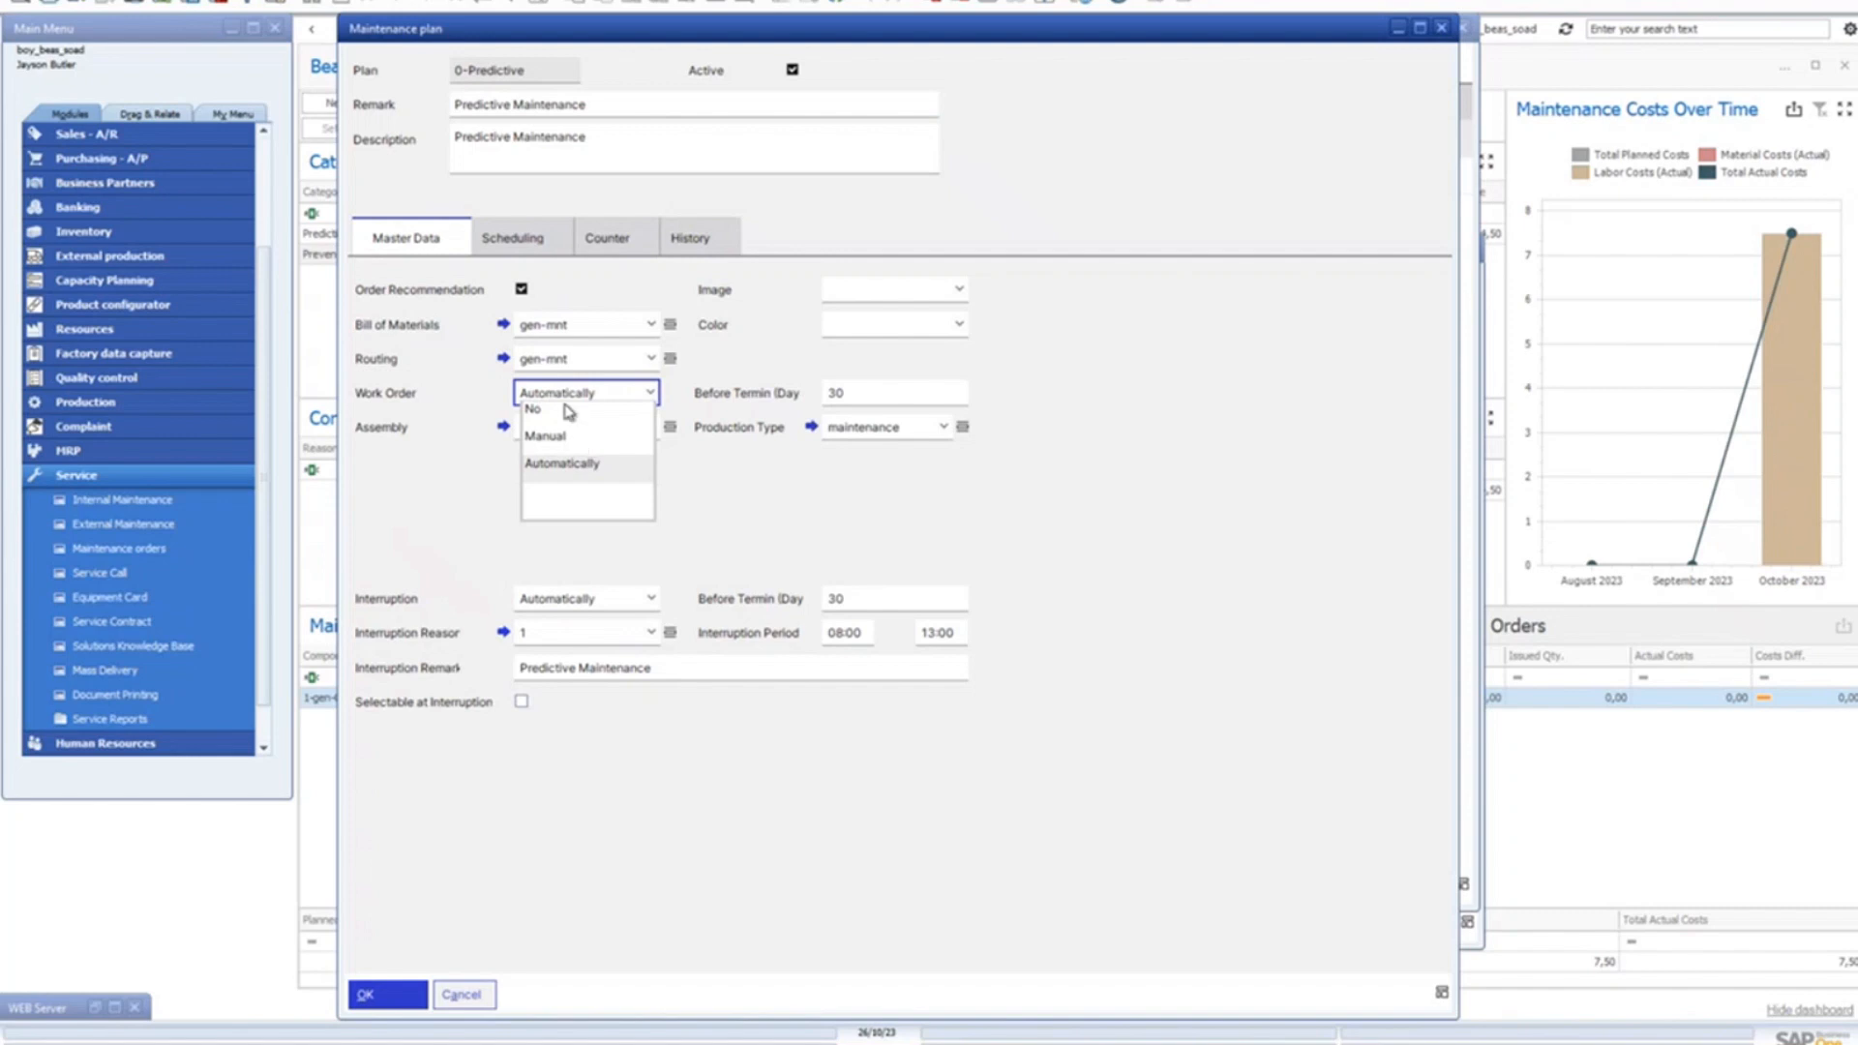
click(417, 503)
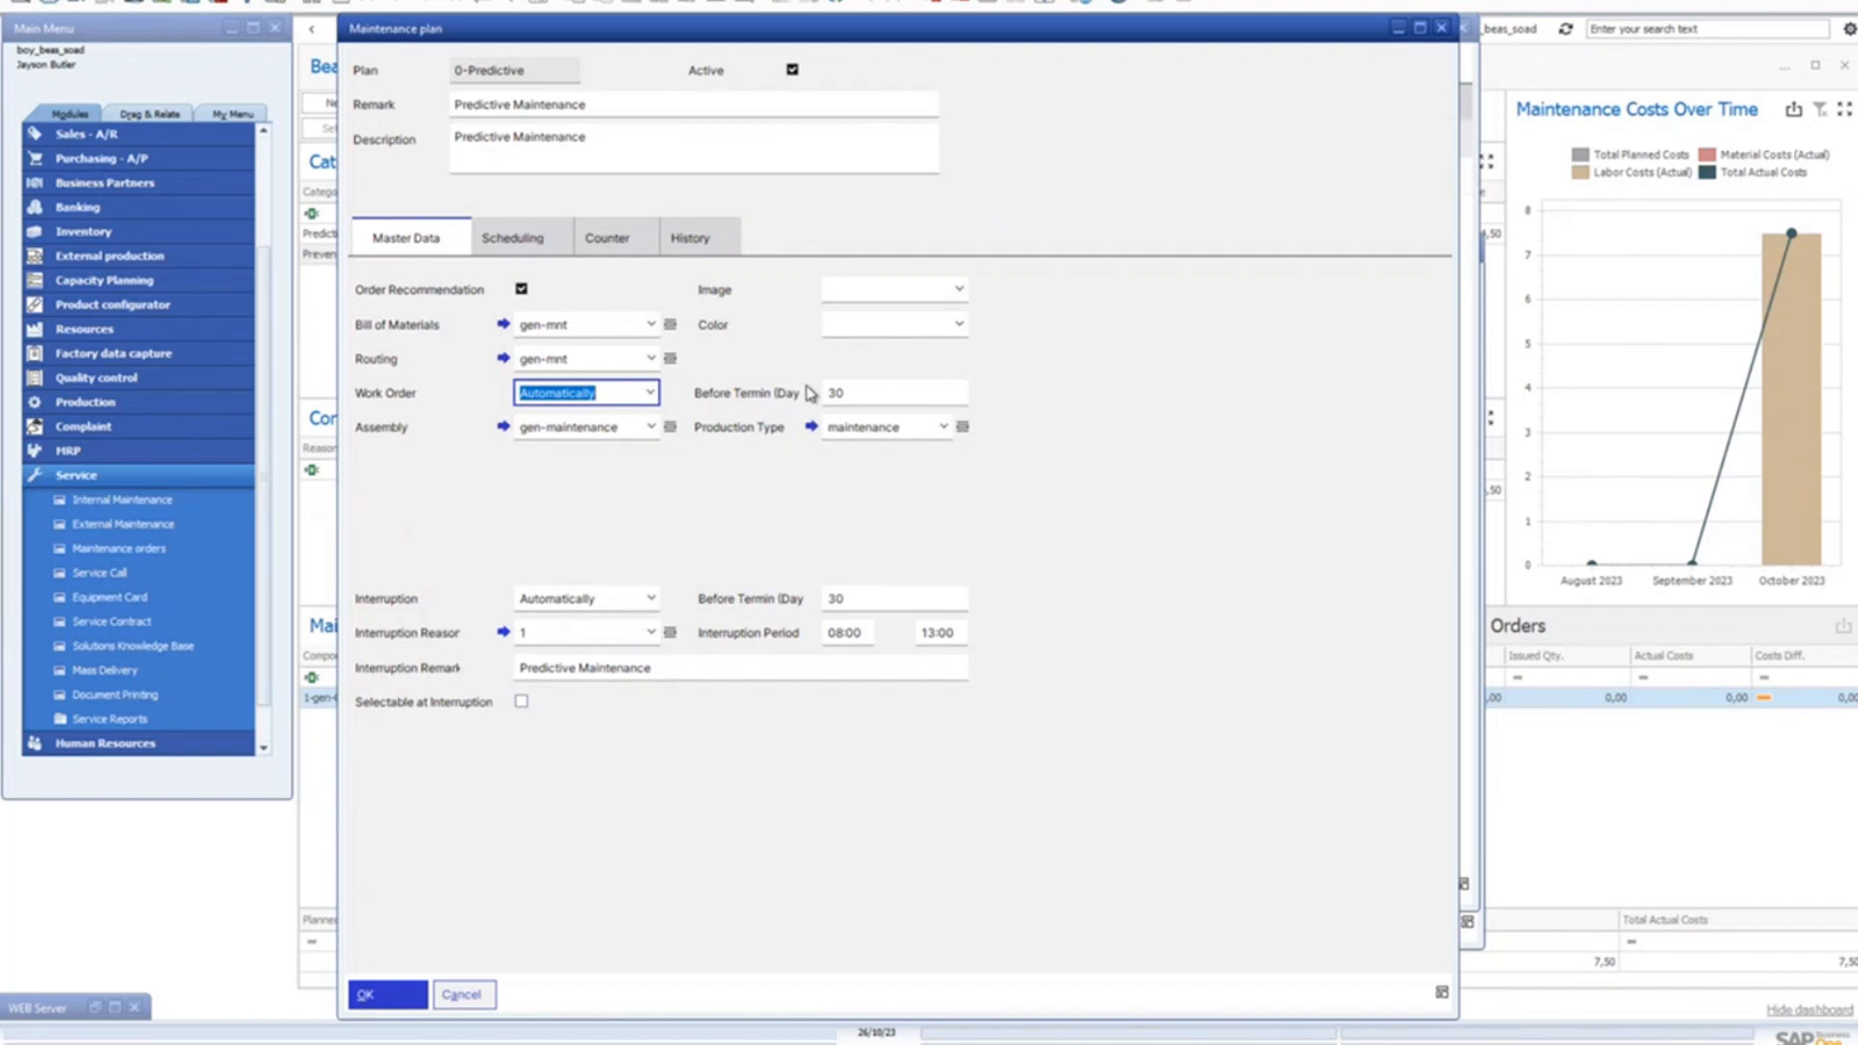
click(945, 432)
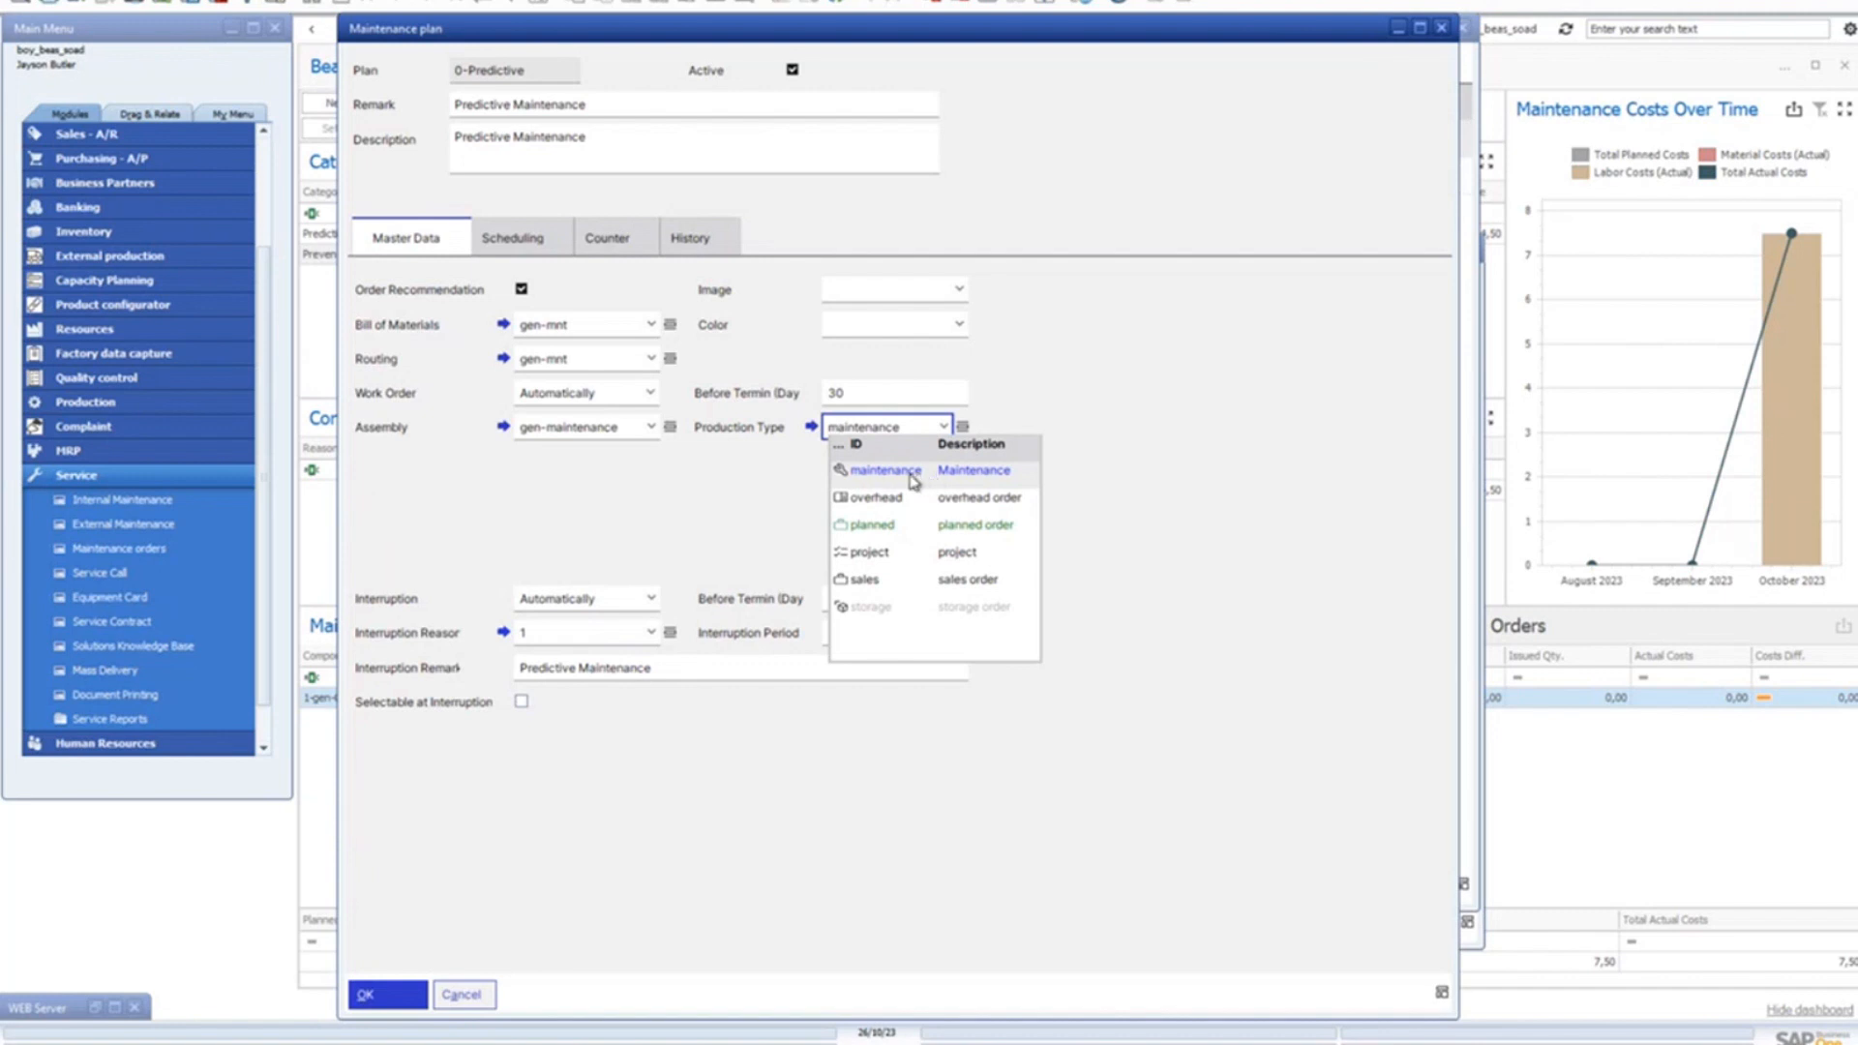
click(1293, 464)
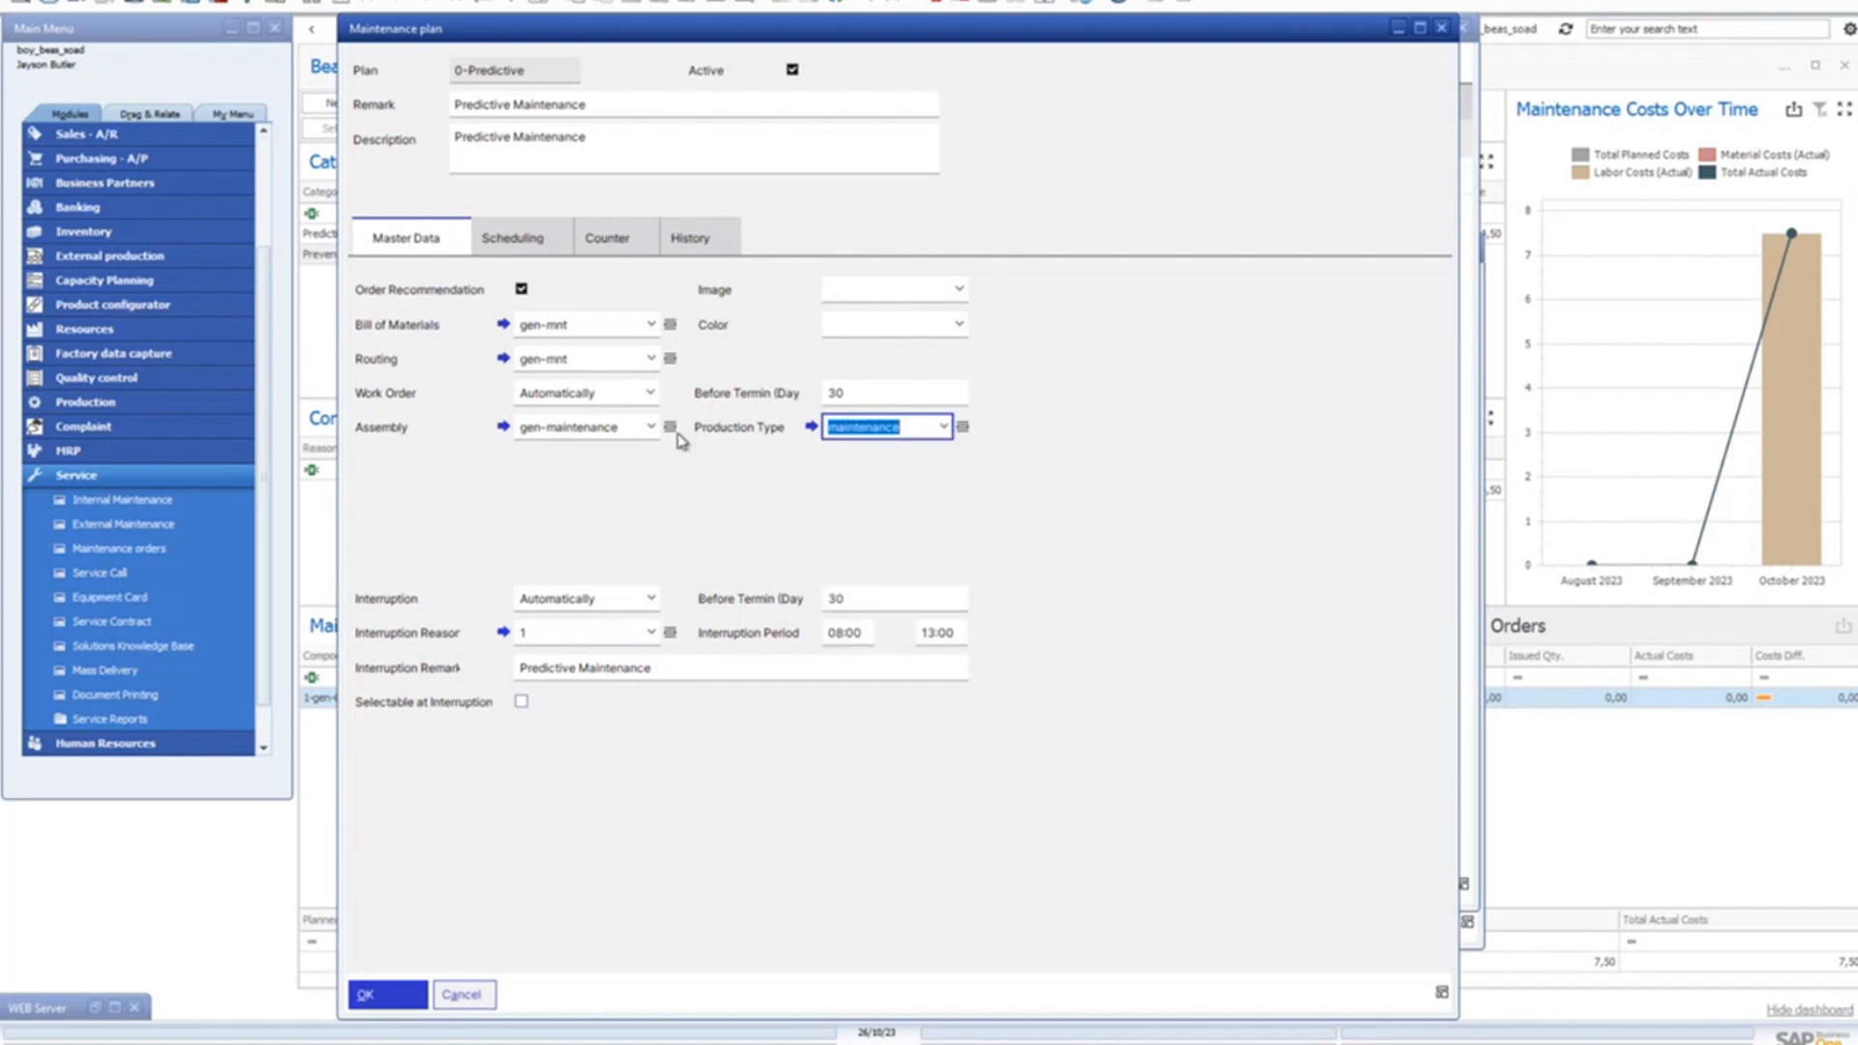
Step: Check the predictive plan's work order lead days and the available interruption reasons
click(859, 394)
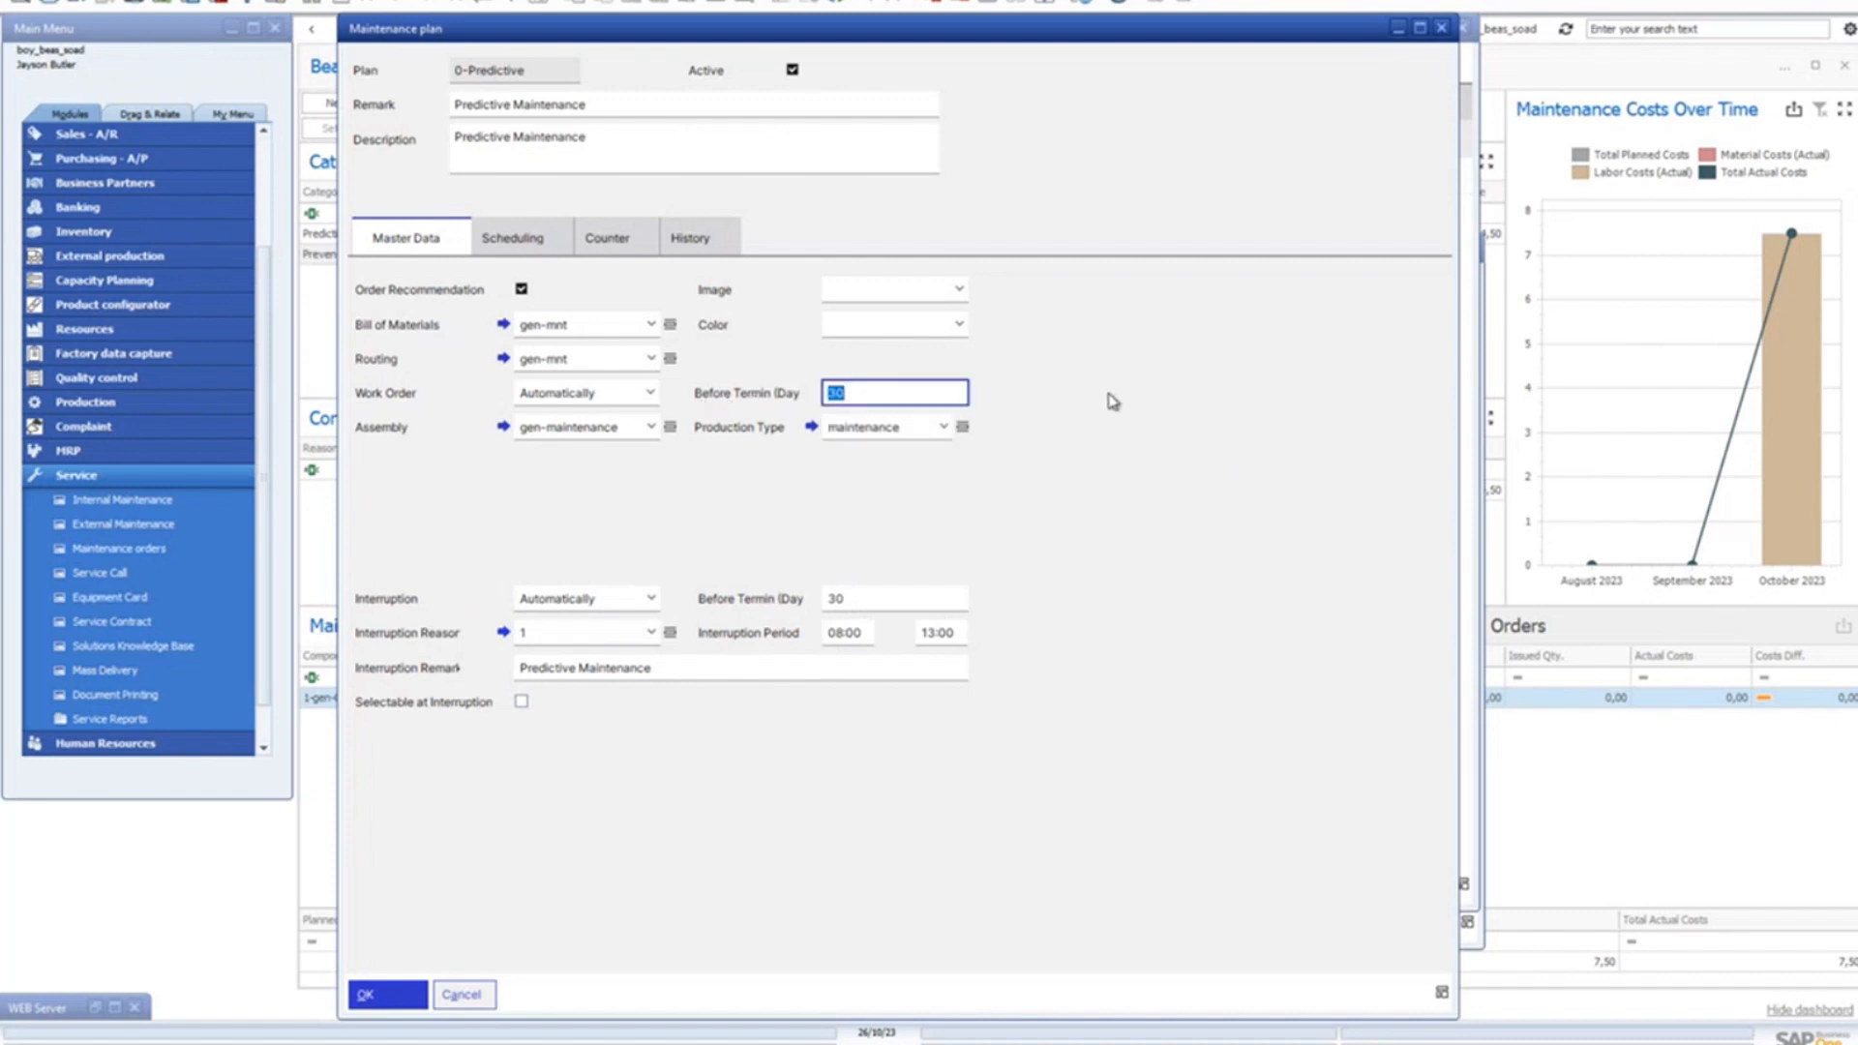
click(868, 392)
click(656, 638)
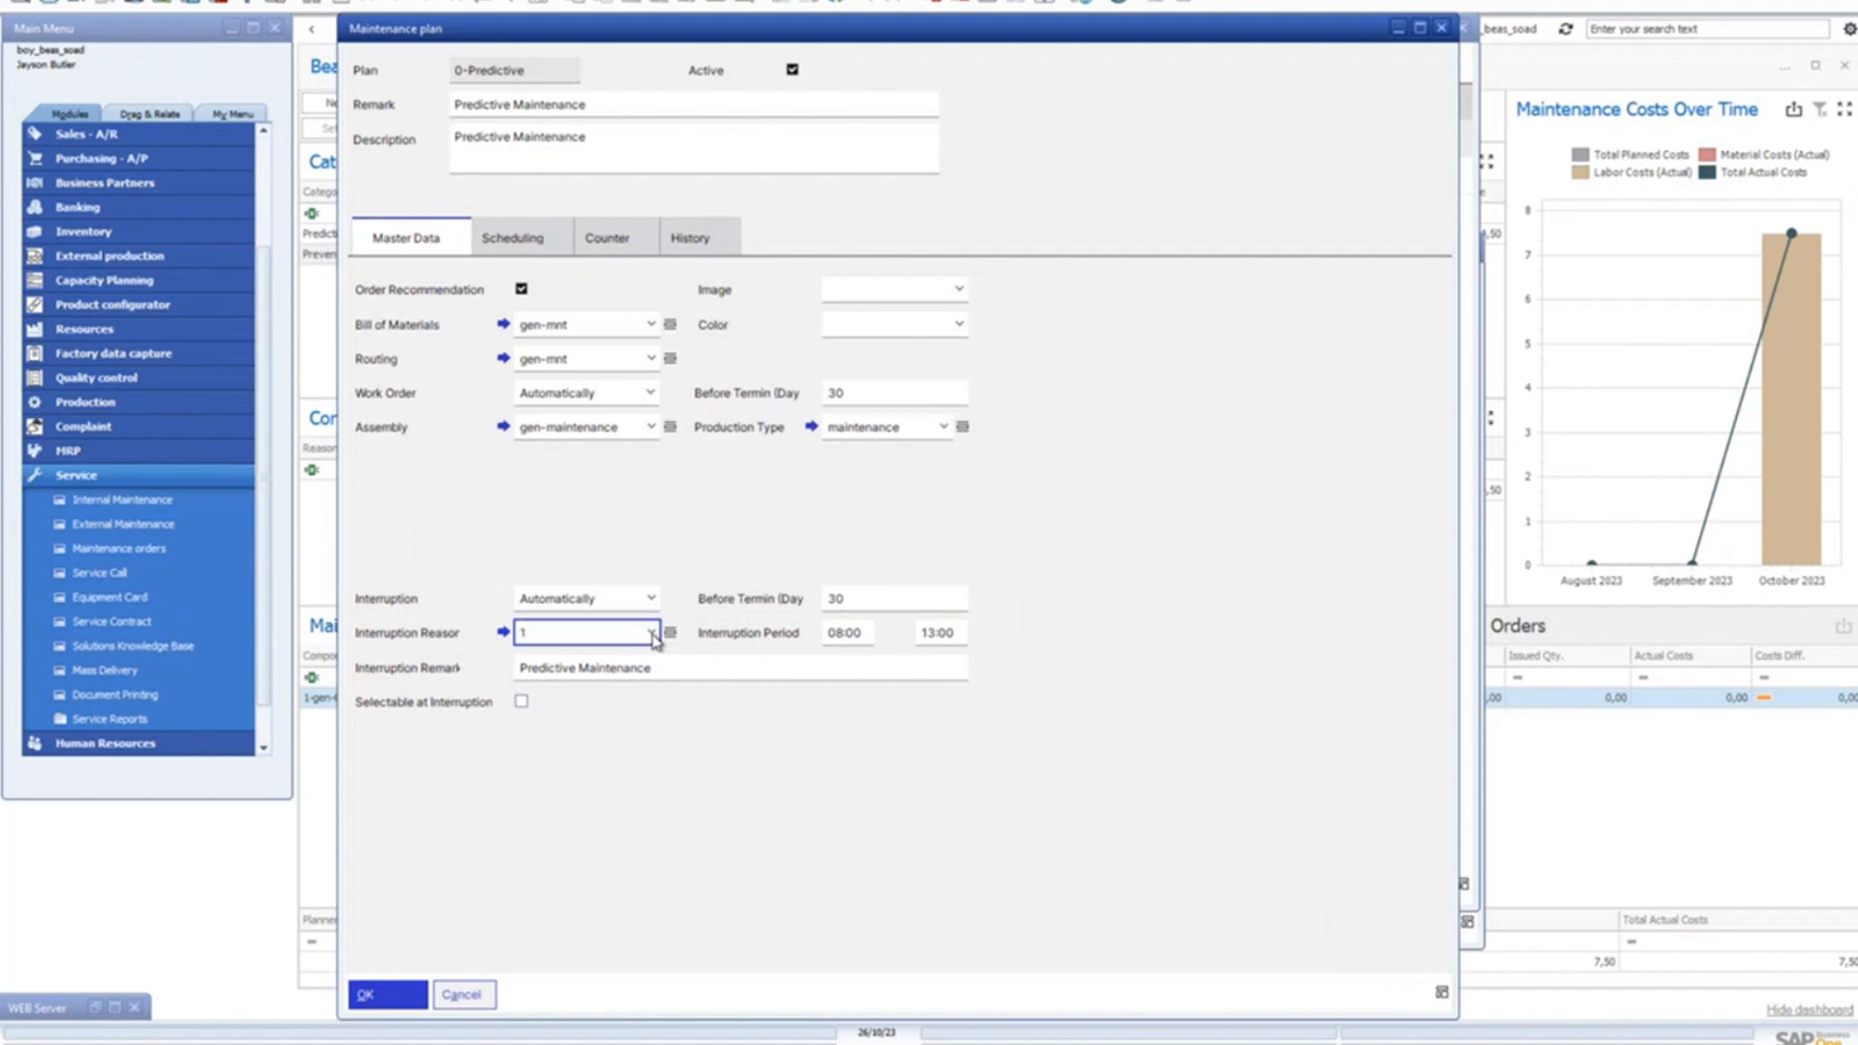
click(651, 633)
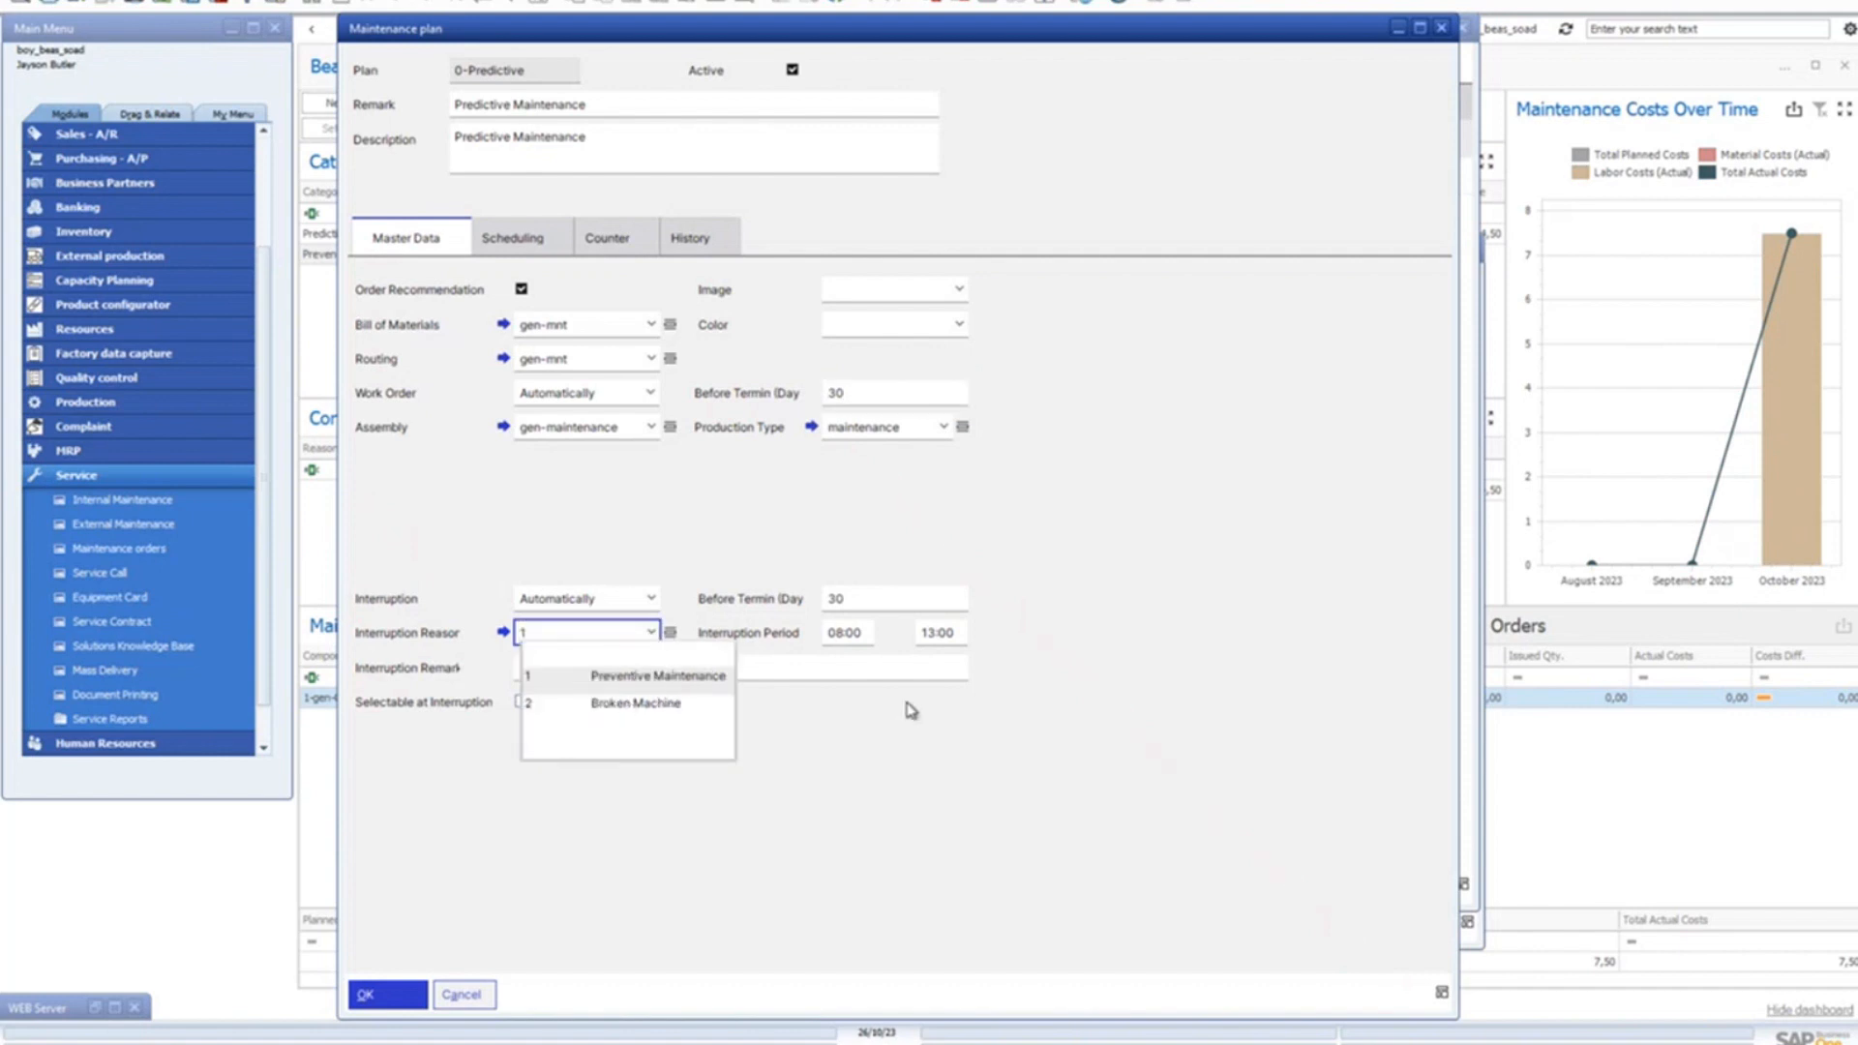
click(913, 748)
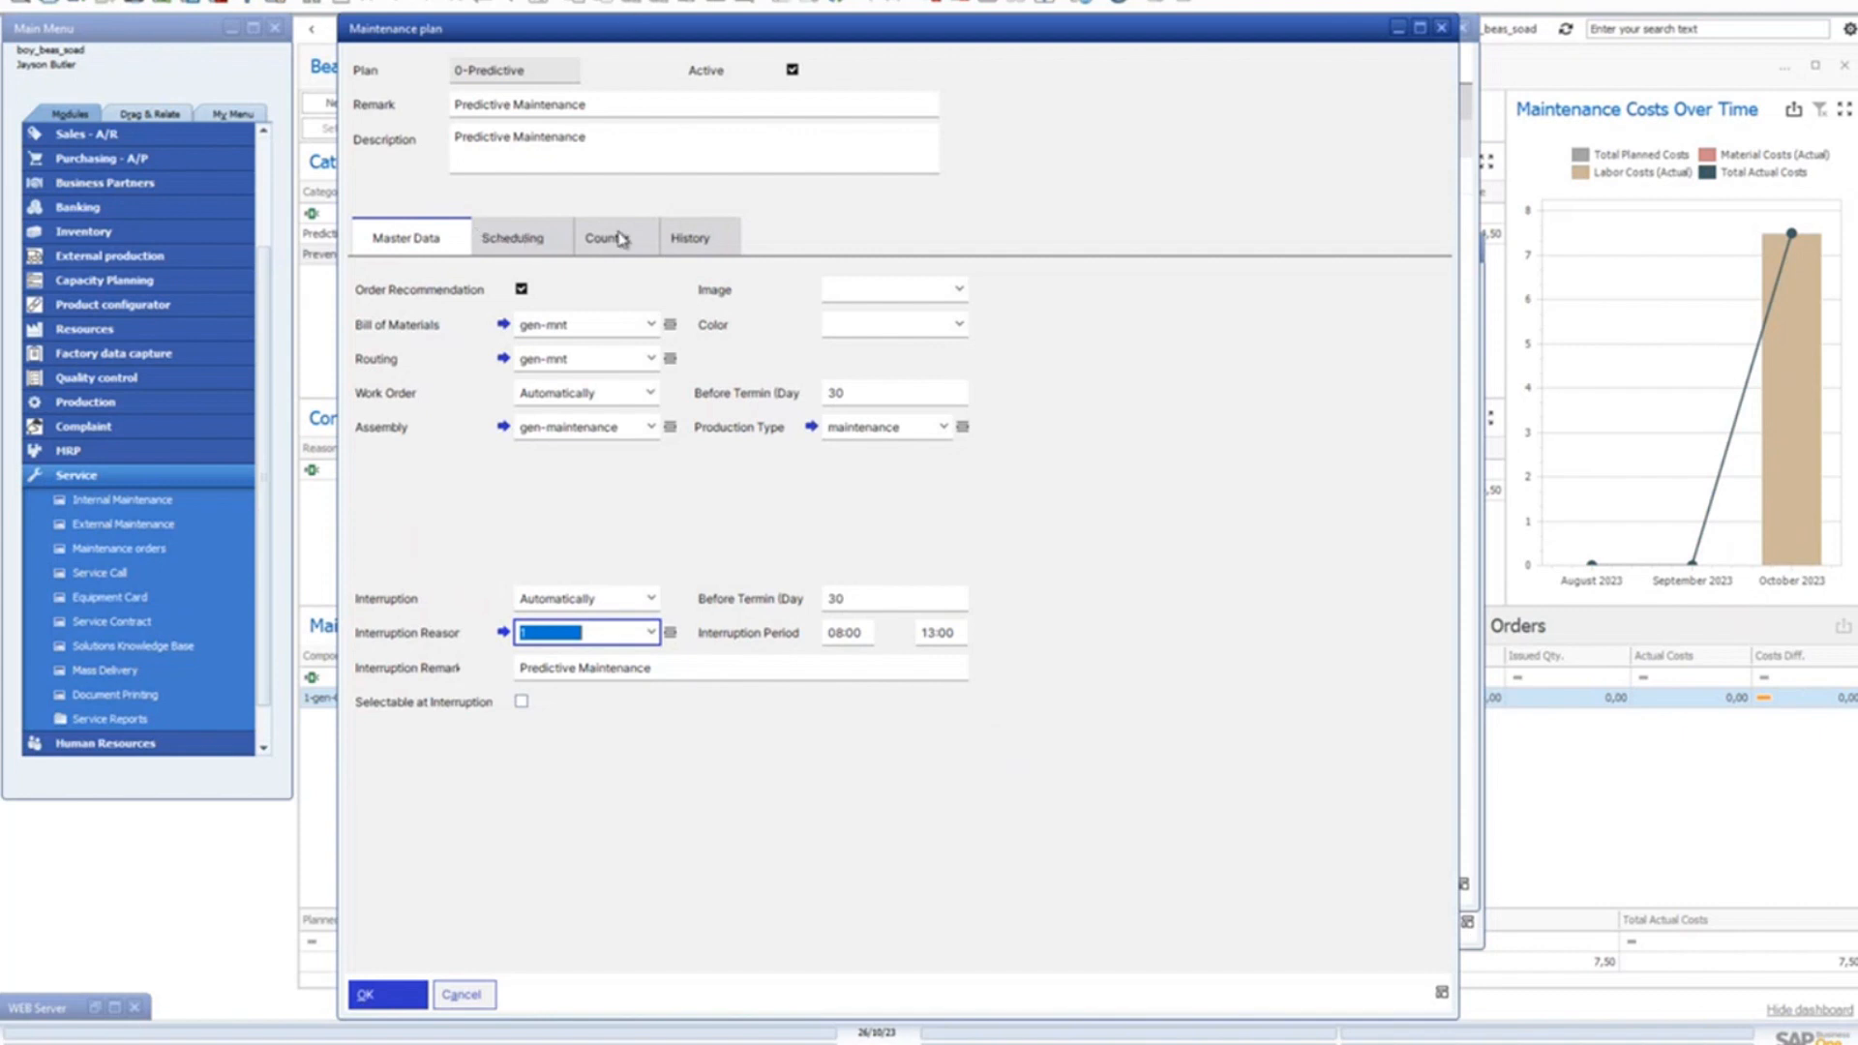
Step: Browse the predictive plan's scheduling calendar from October 2023 through March 2024 and back to October 2023
click(522, 241)
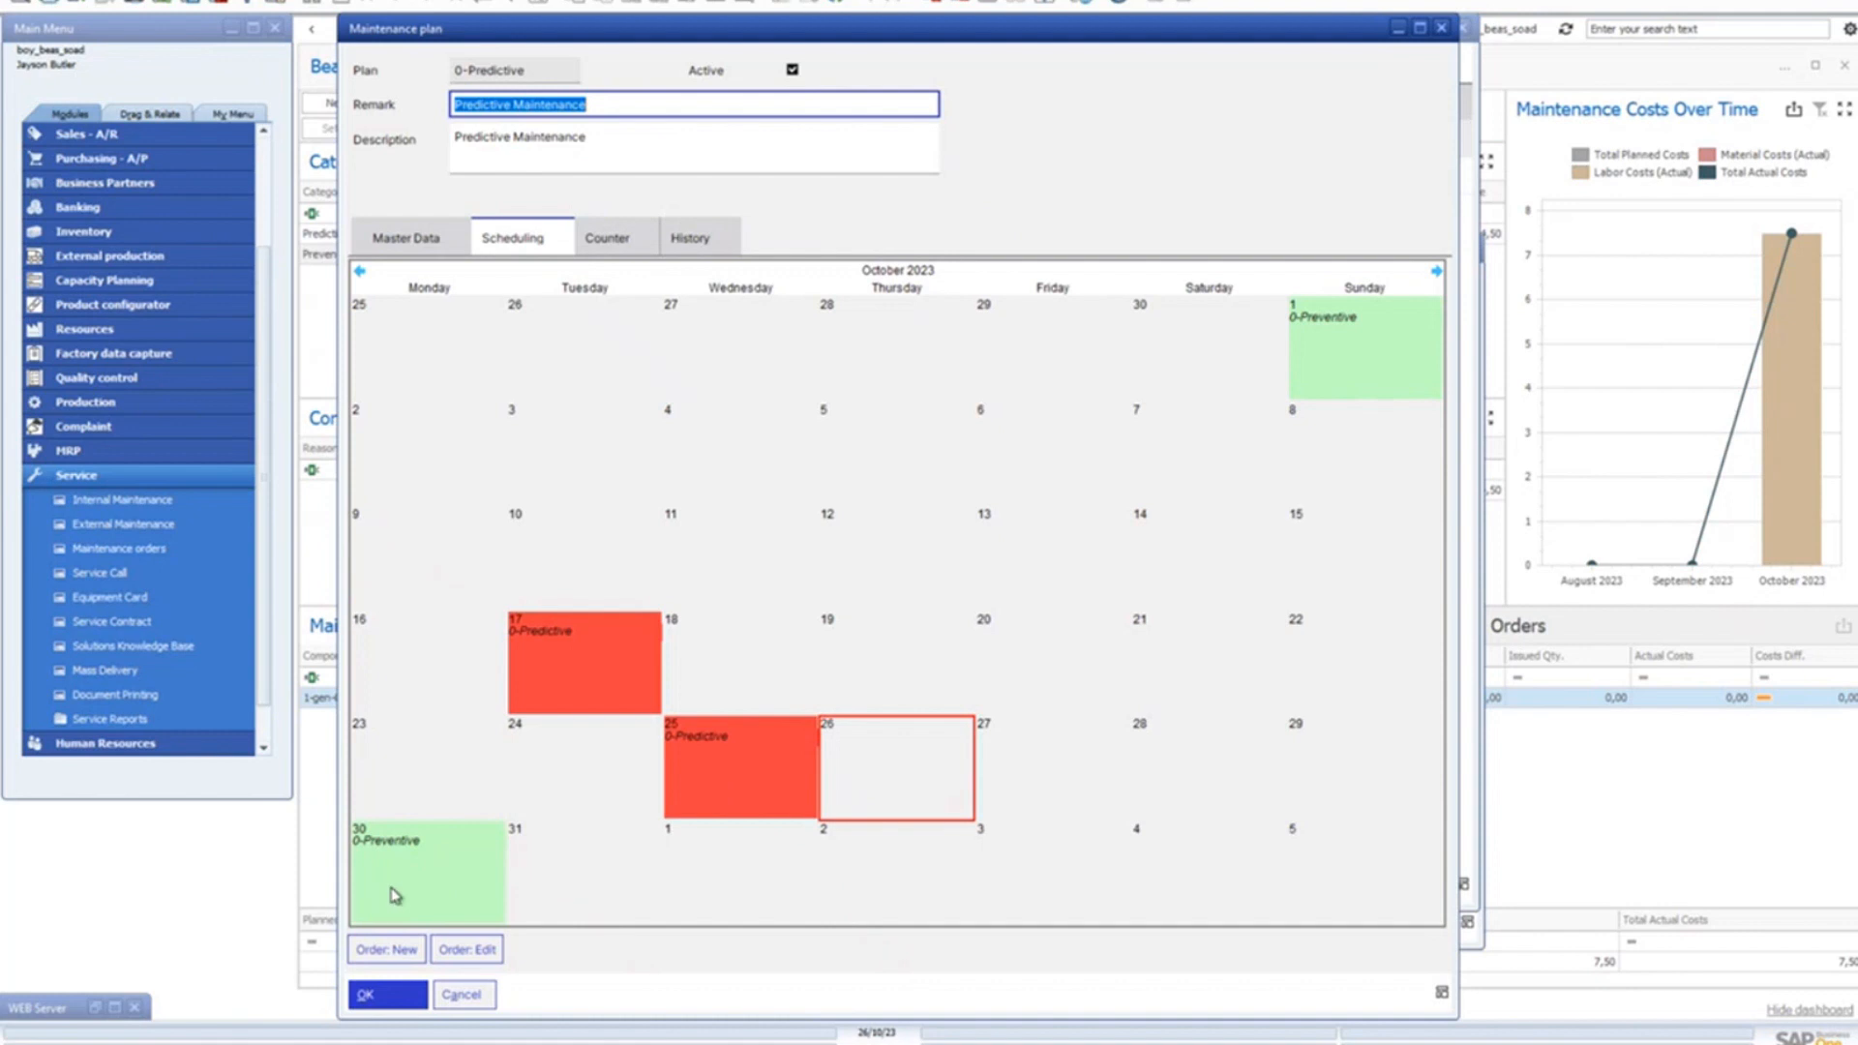
click(1438, 273)
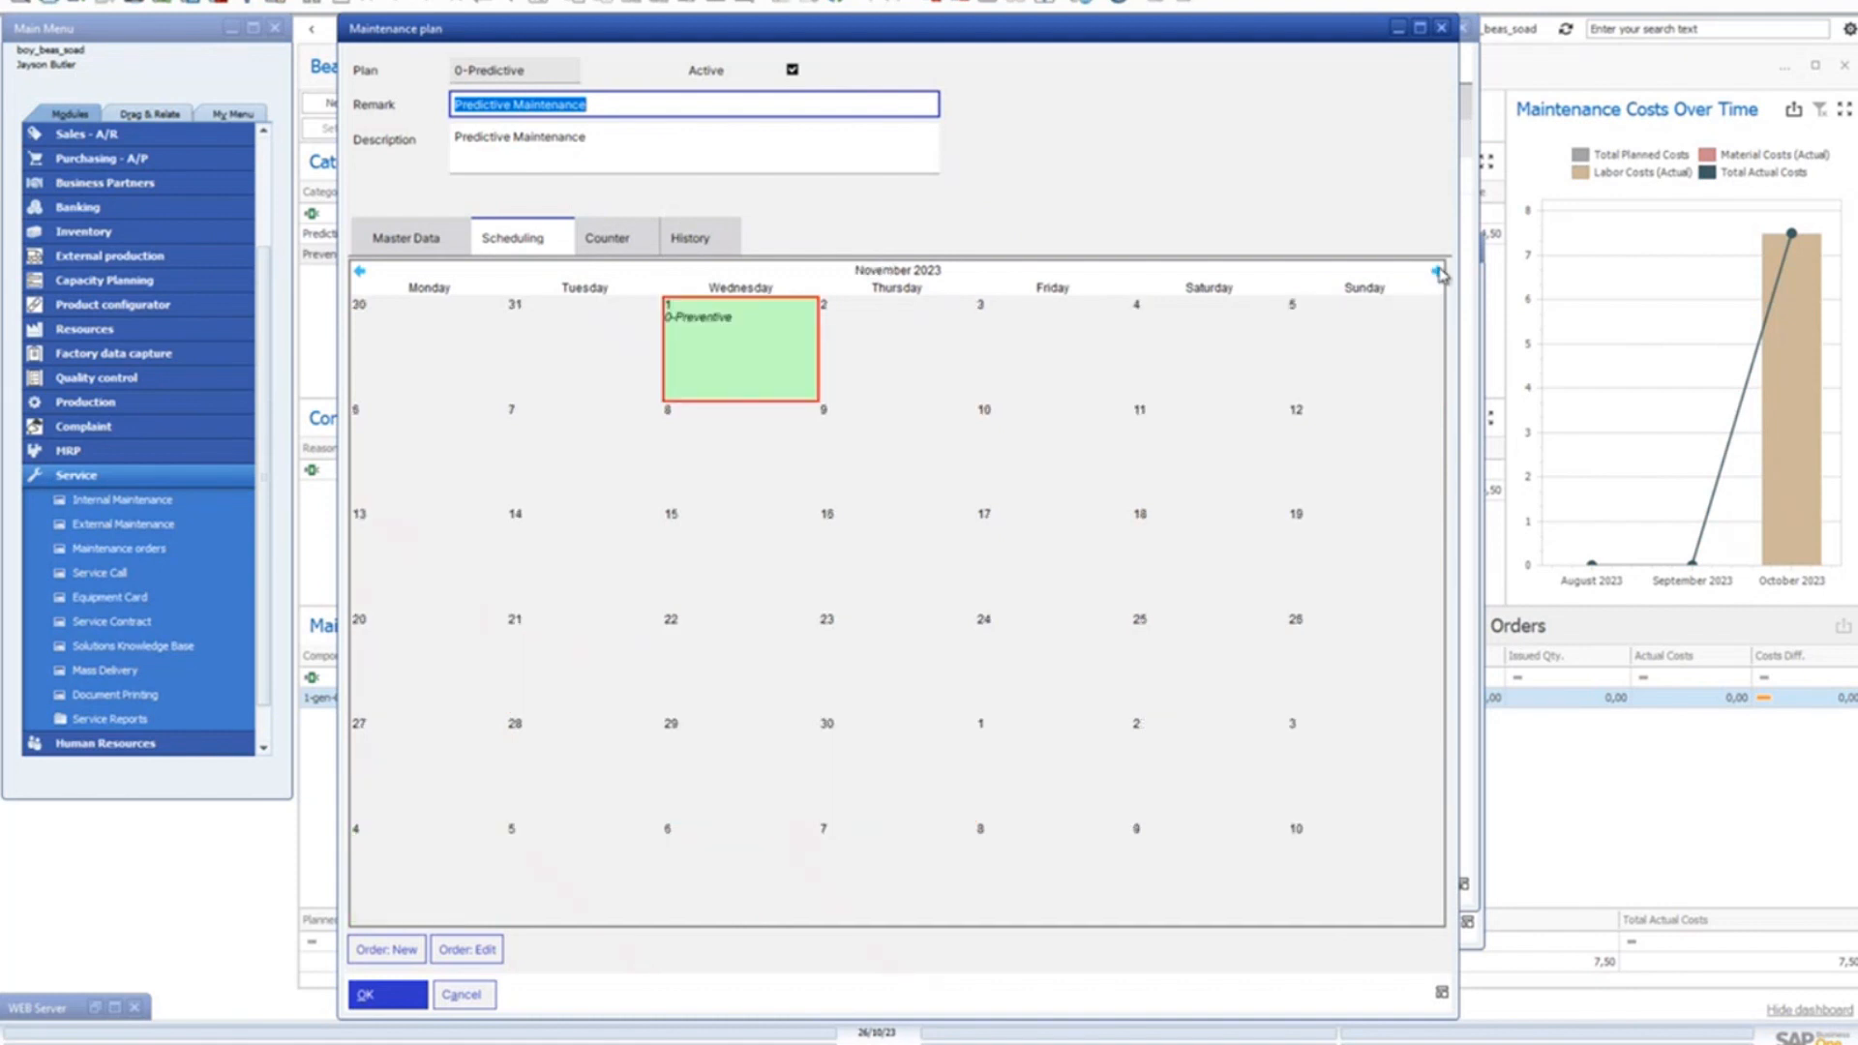
click(1438, 273)
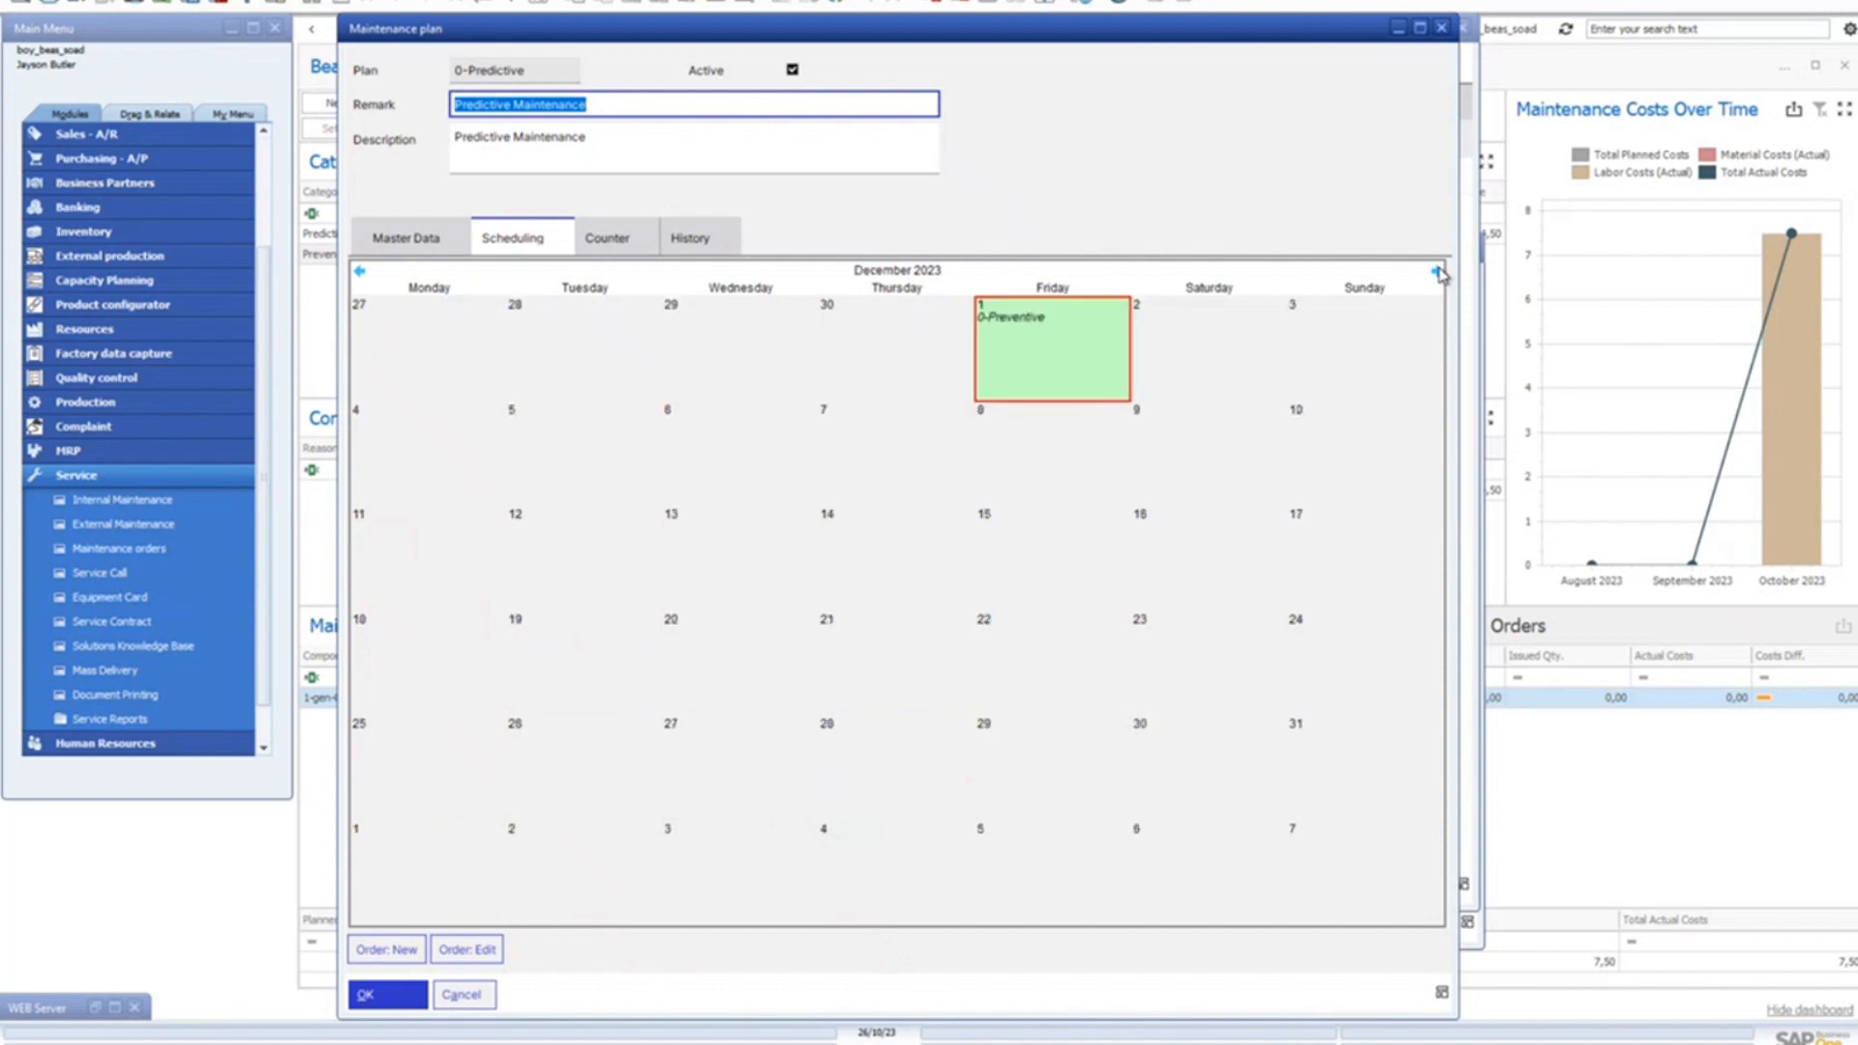
click(1438, 273)
click(1439, 273)
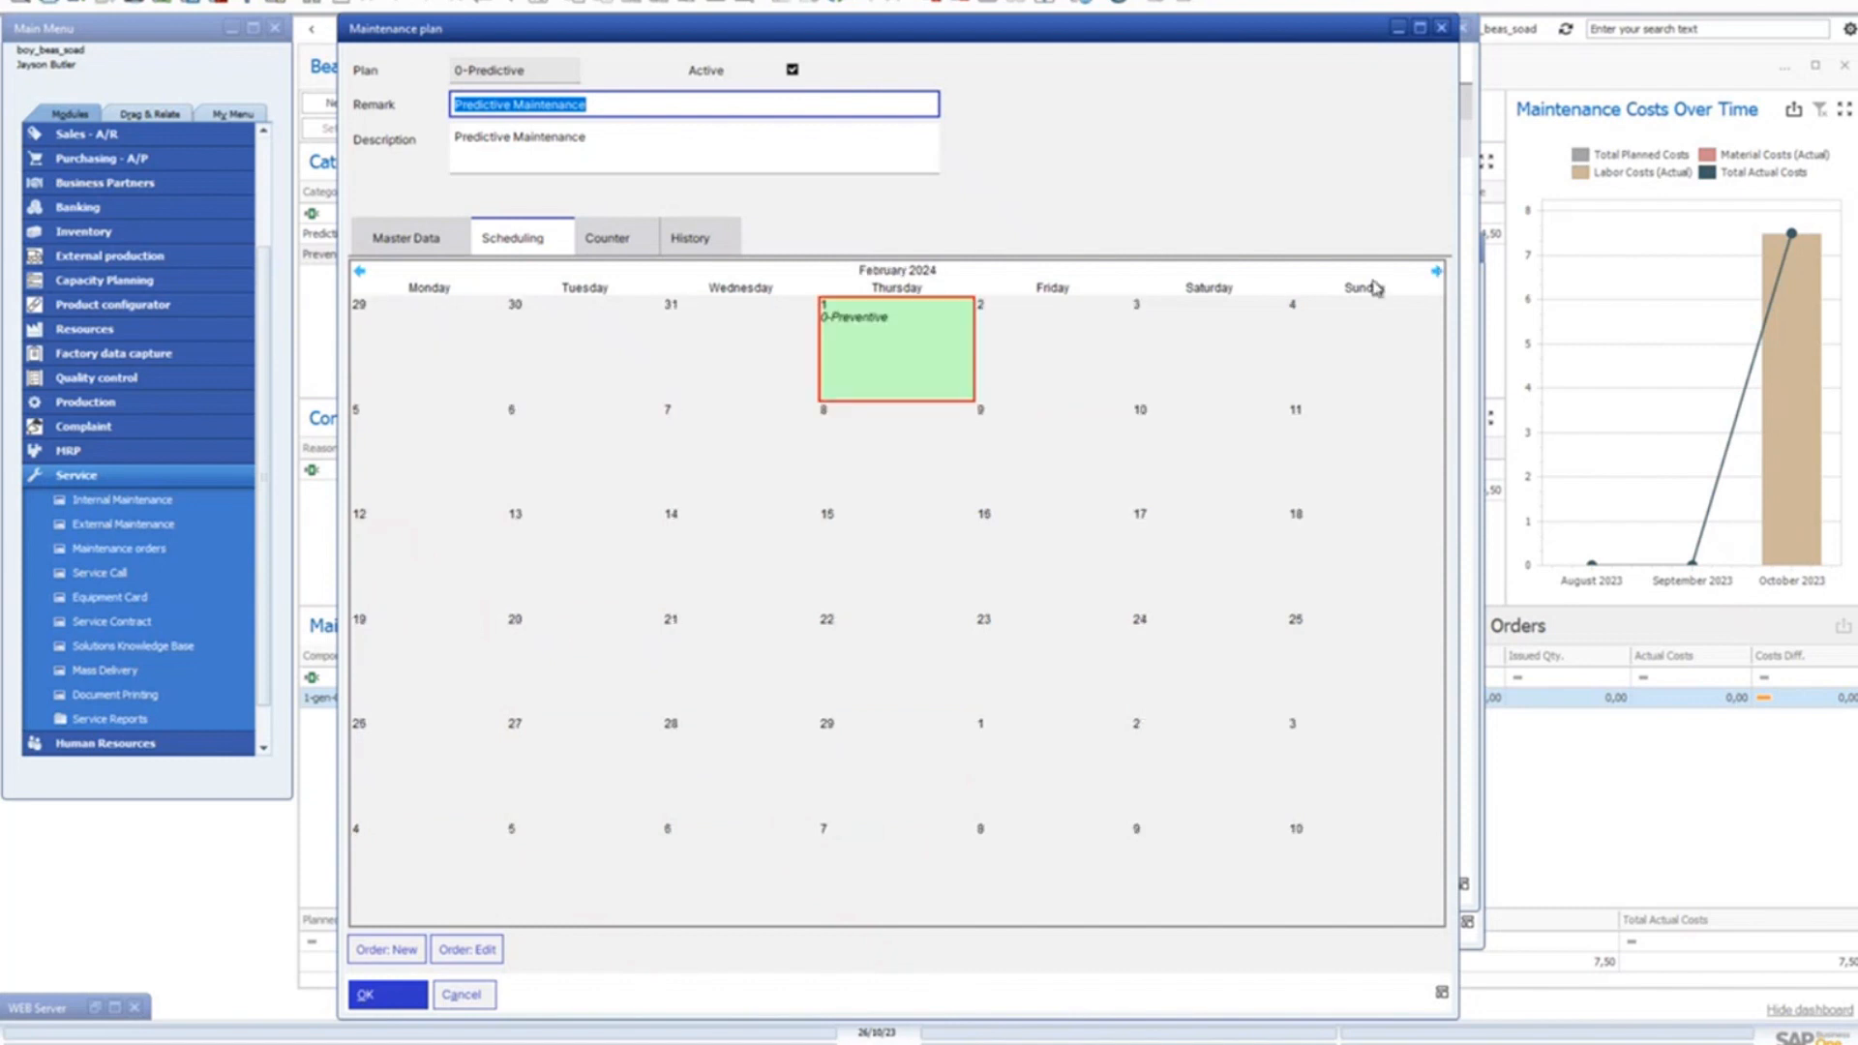
click(1438, 273)
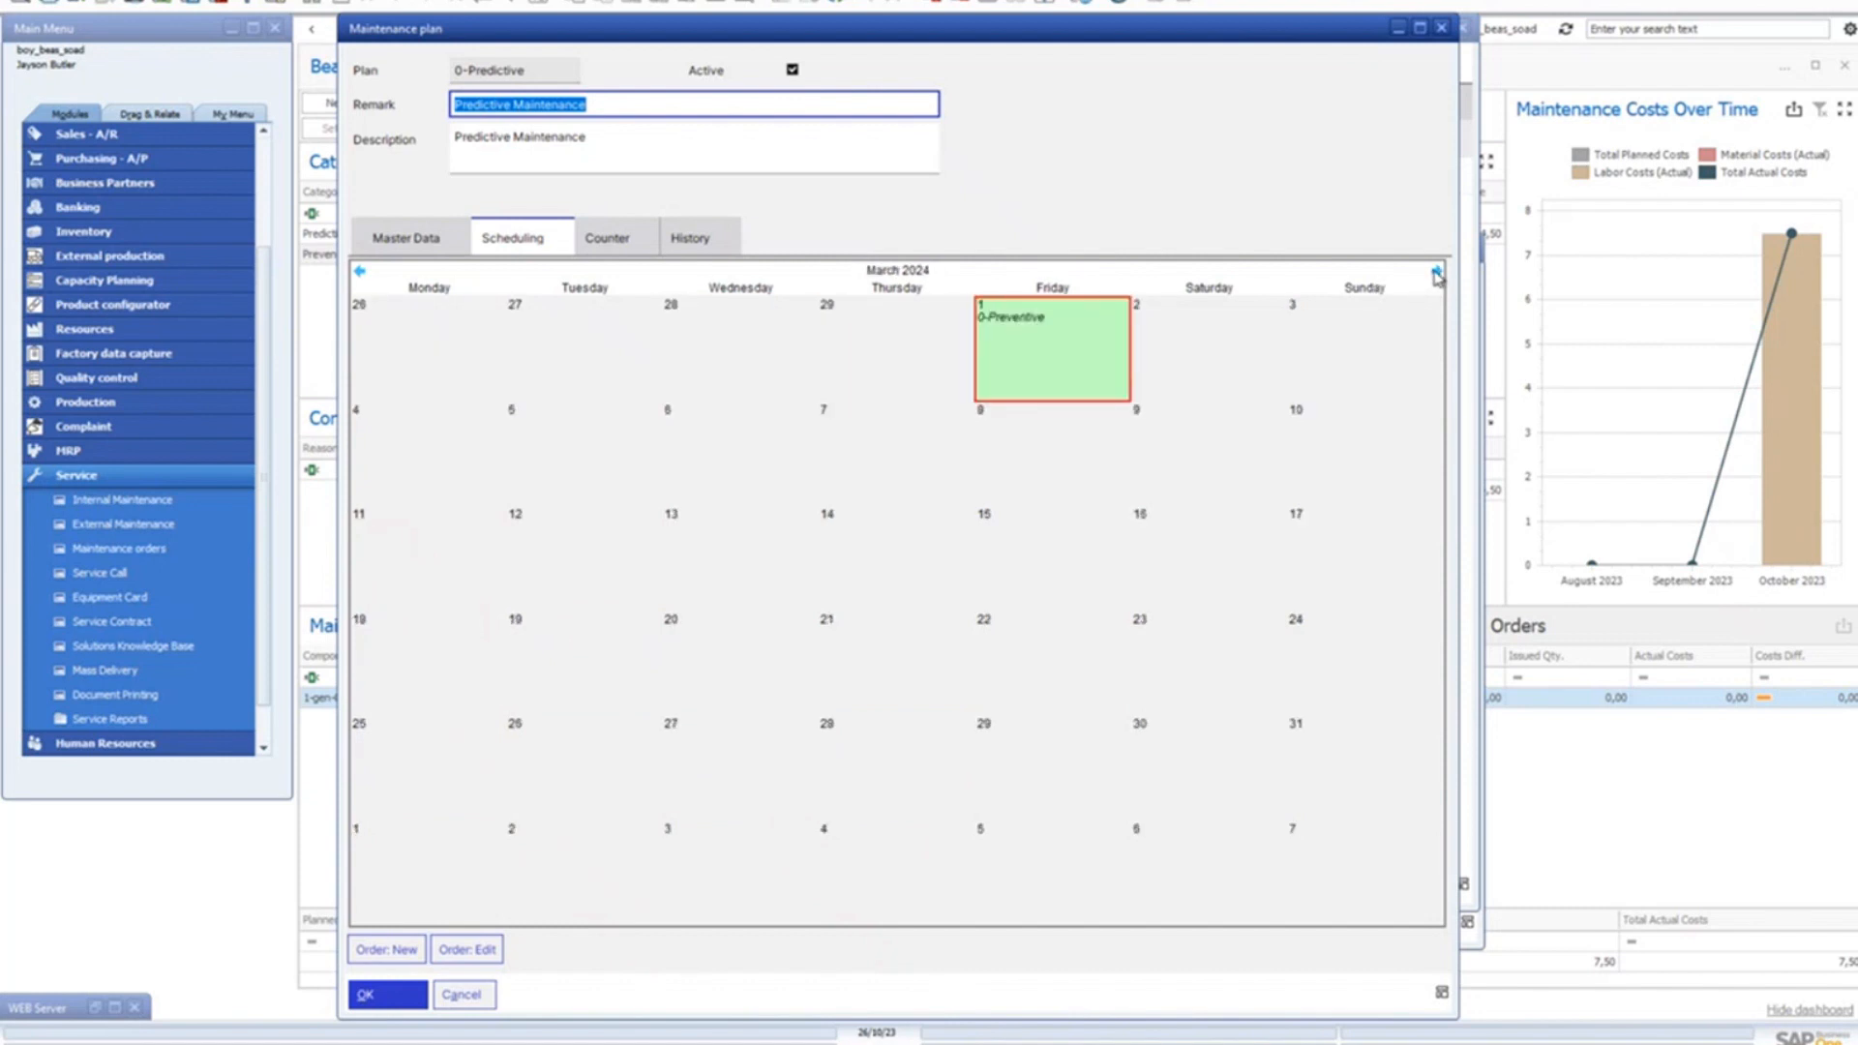
click(360, 272)
click(360, 271)
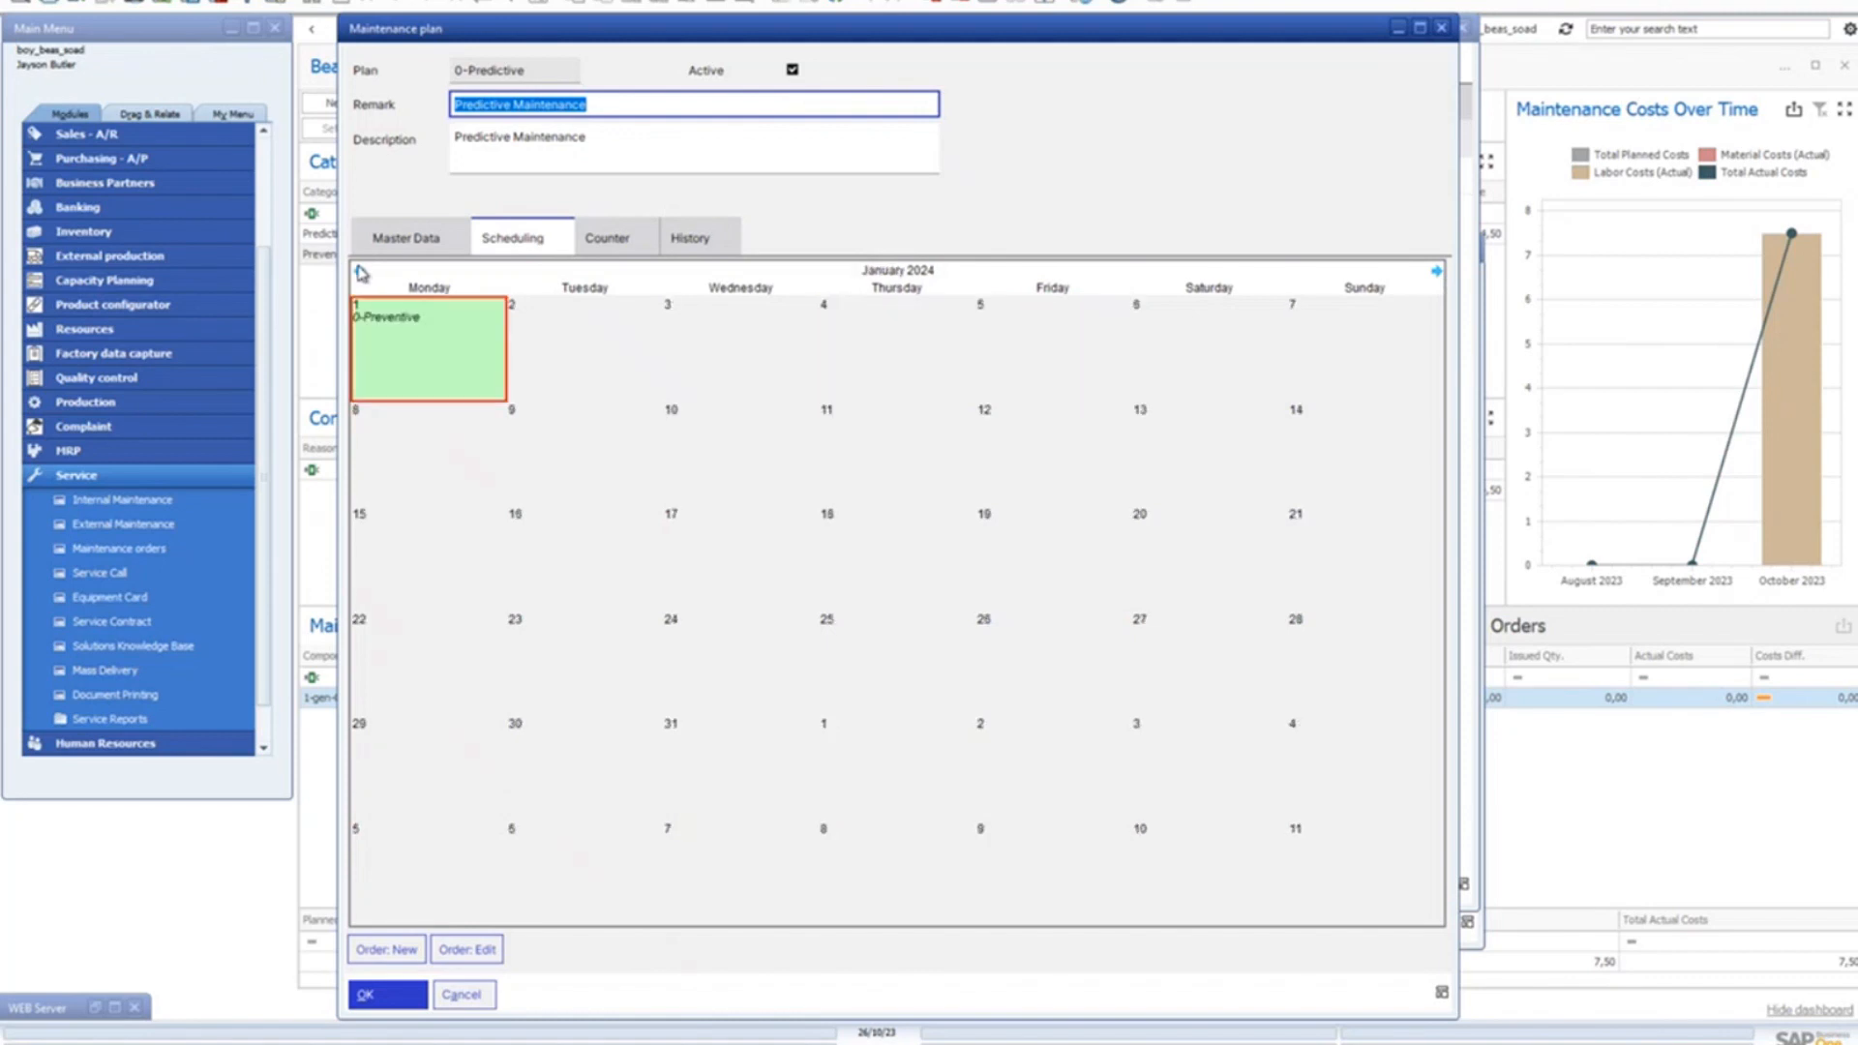
click(360, 272)
click(360, 272)
click(360, 272)
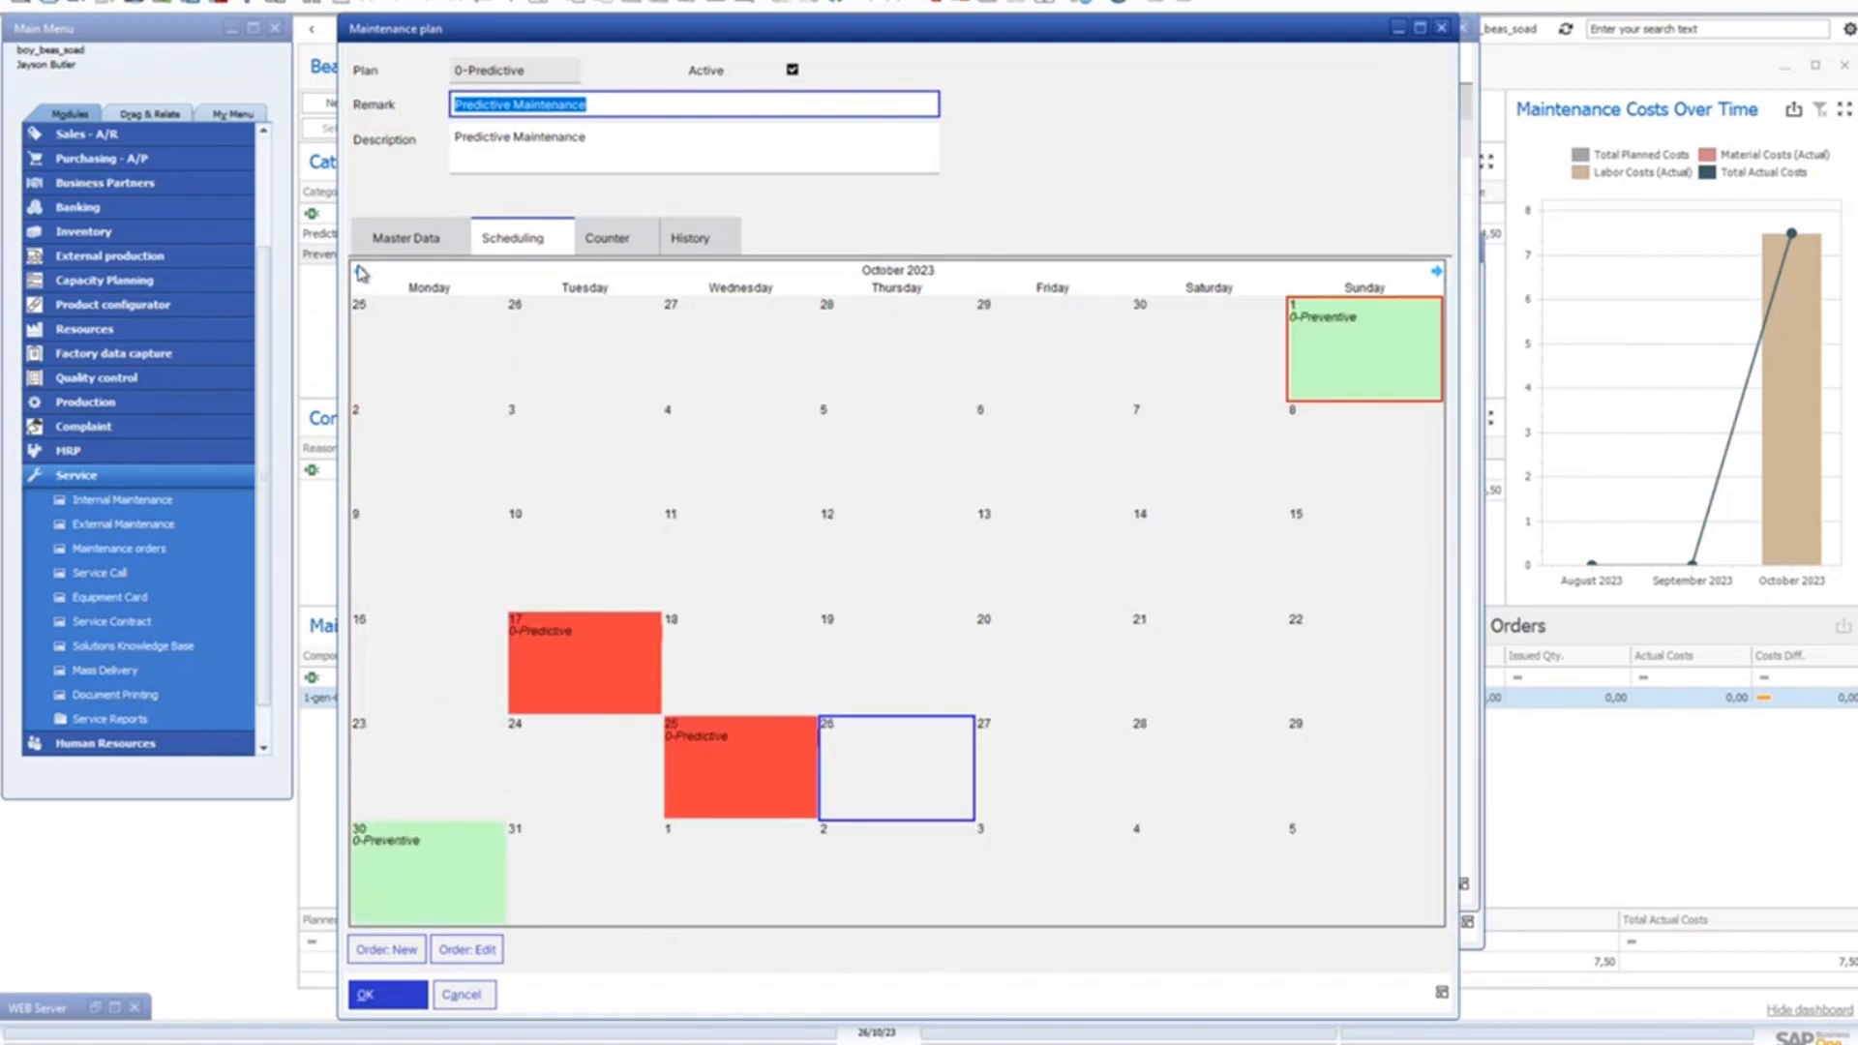
Step: Try a new predictive maintenance appointment starting 01/11/23 with a monthly repeat, and discard it
click(1437, 272)
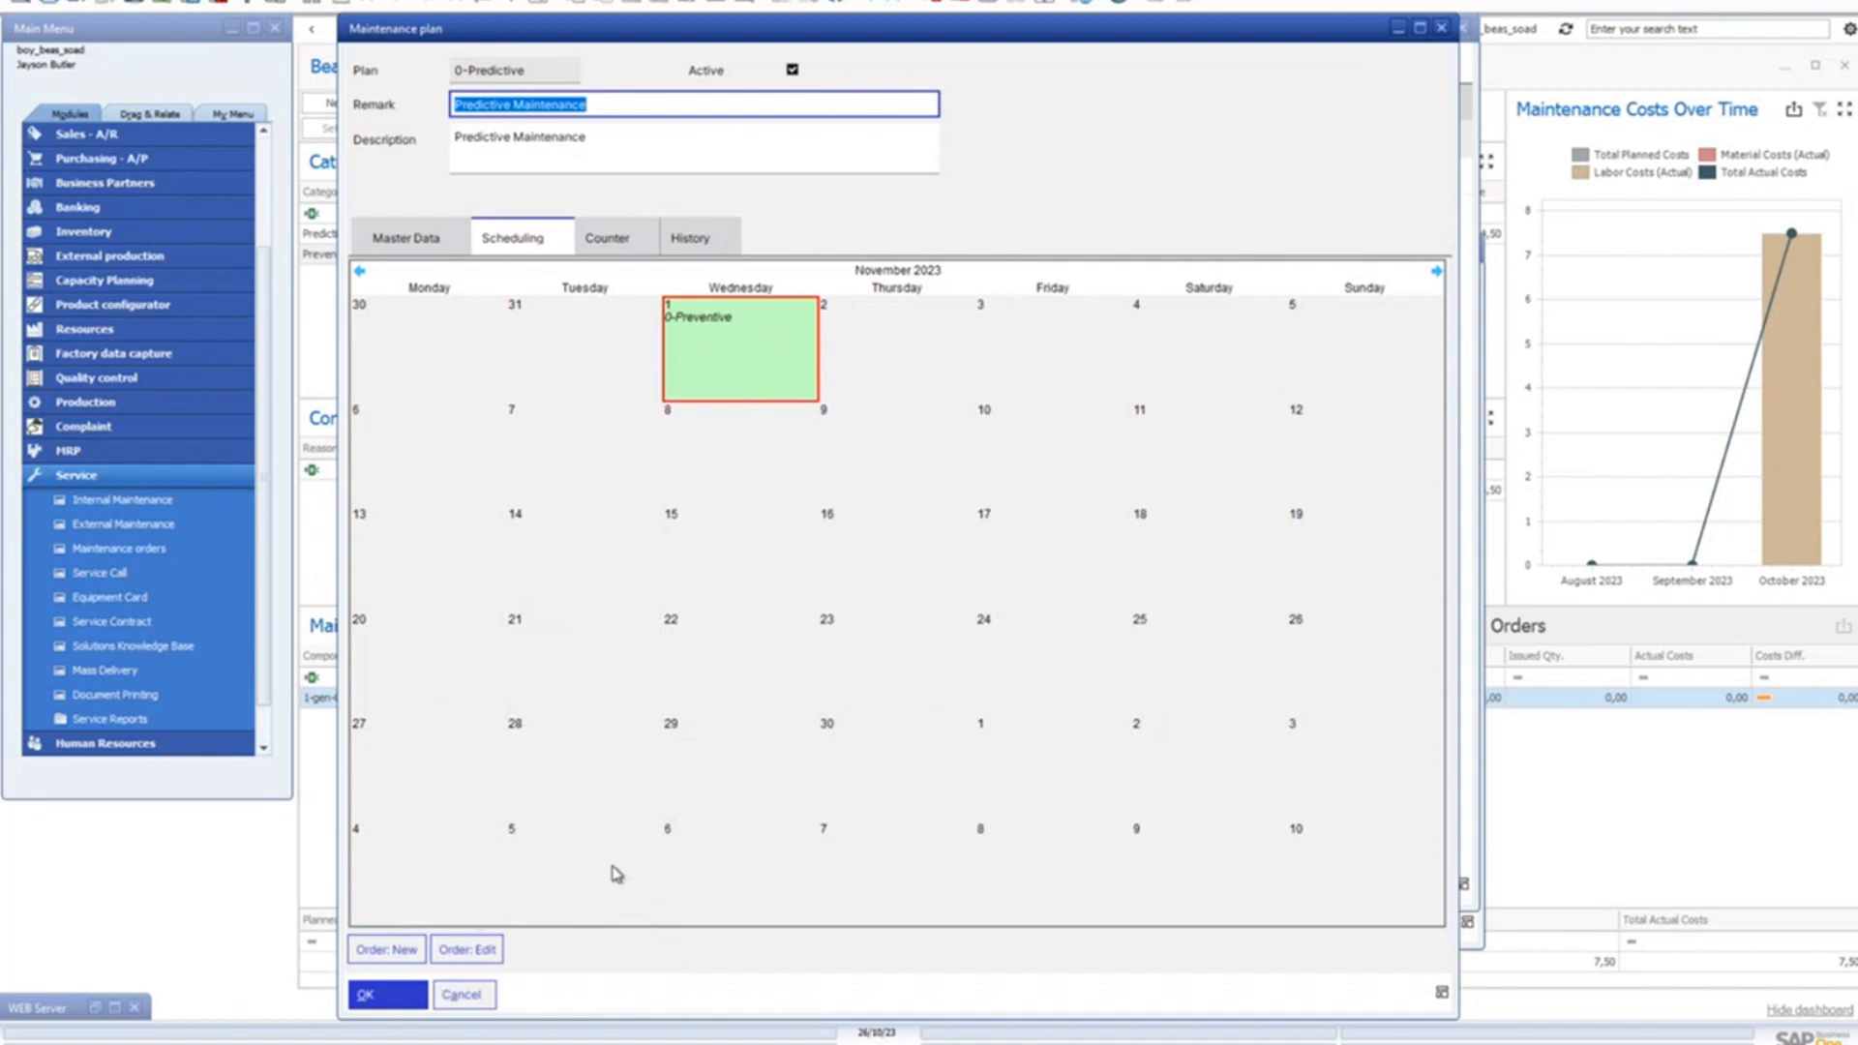
click(394, 952)
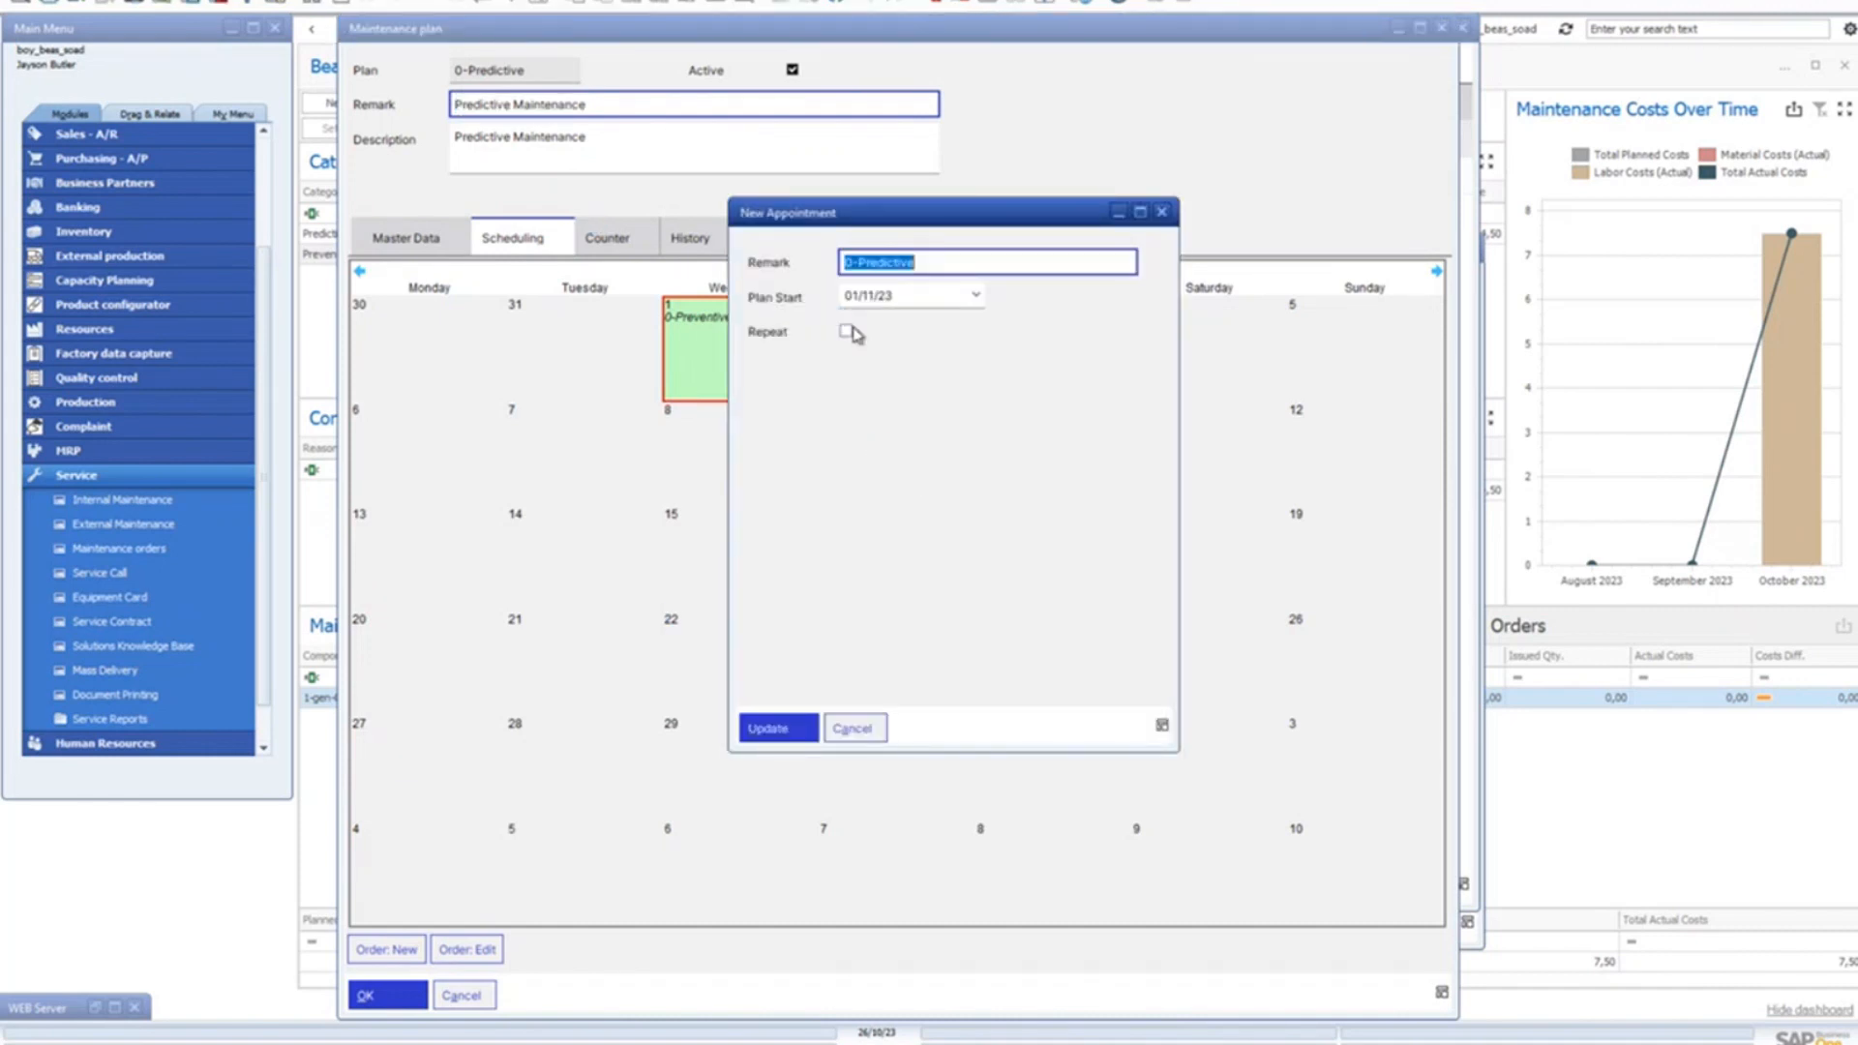
click(846, 333)
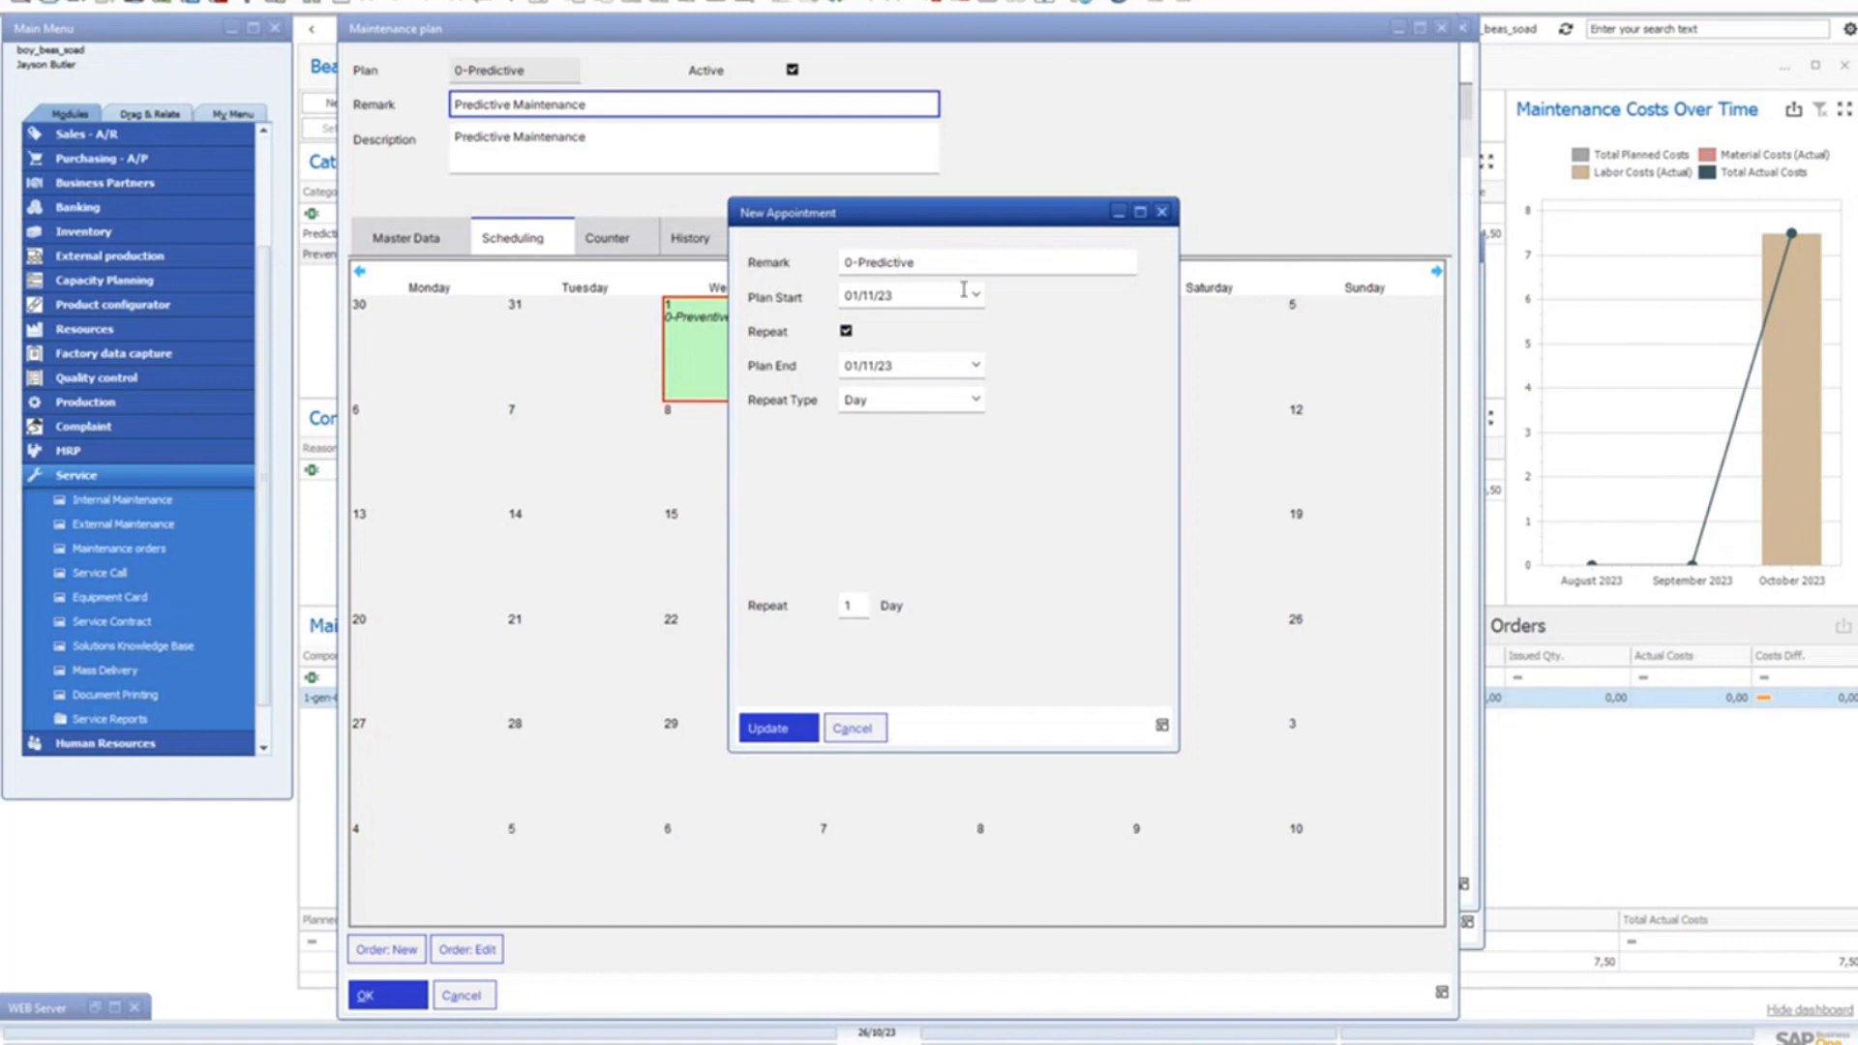
click(976, 400)
click(868, 470)
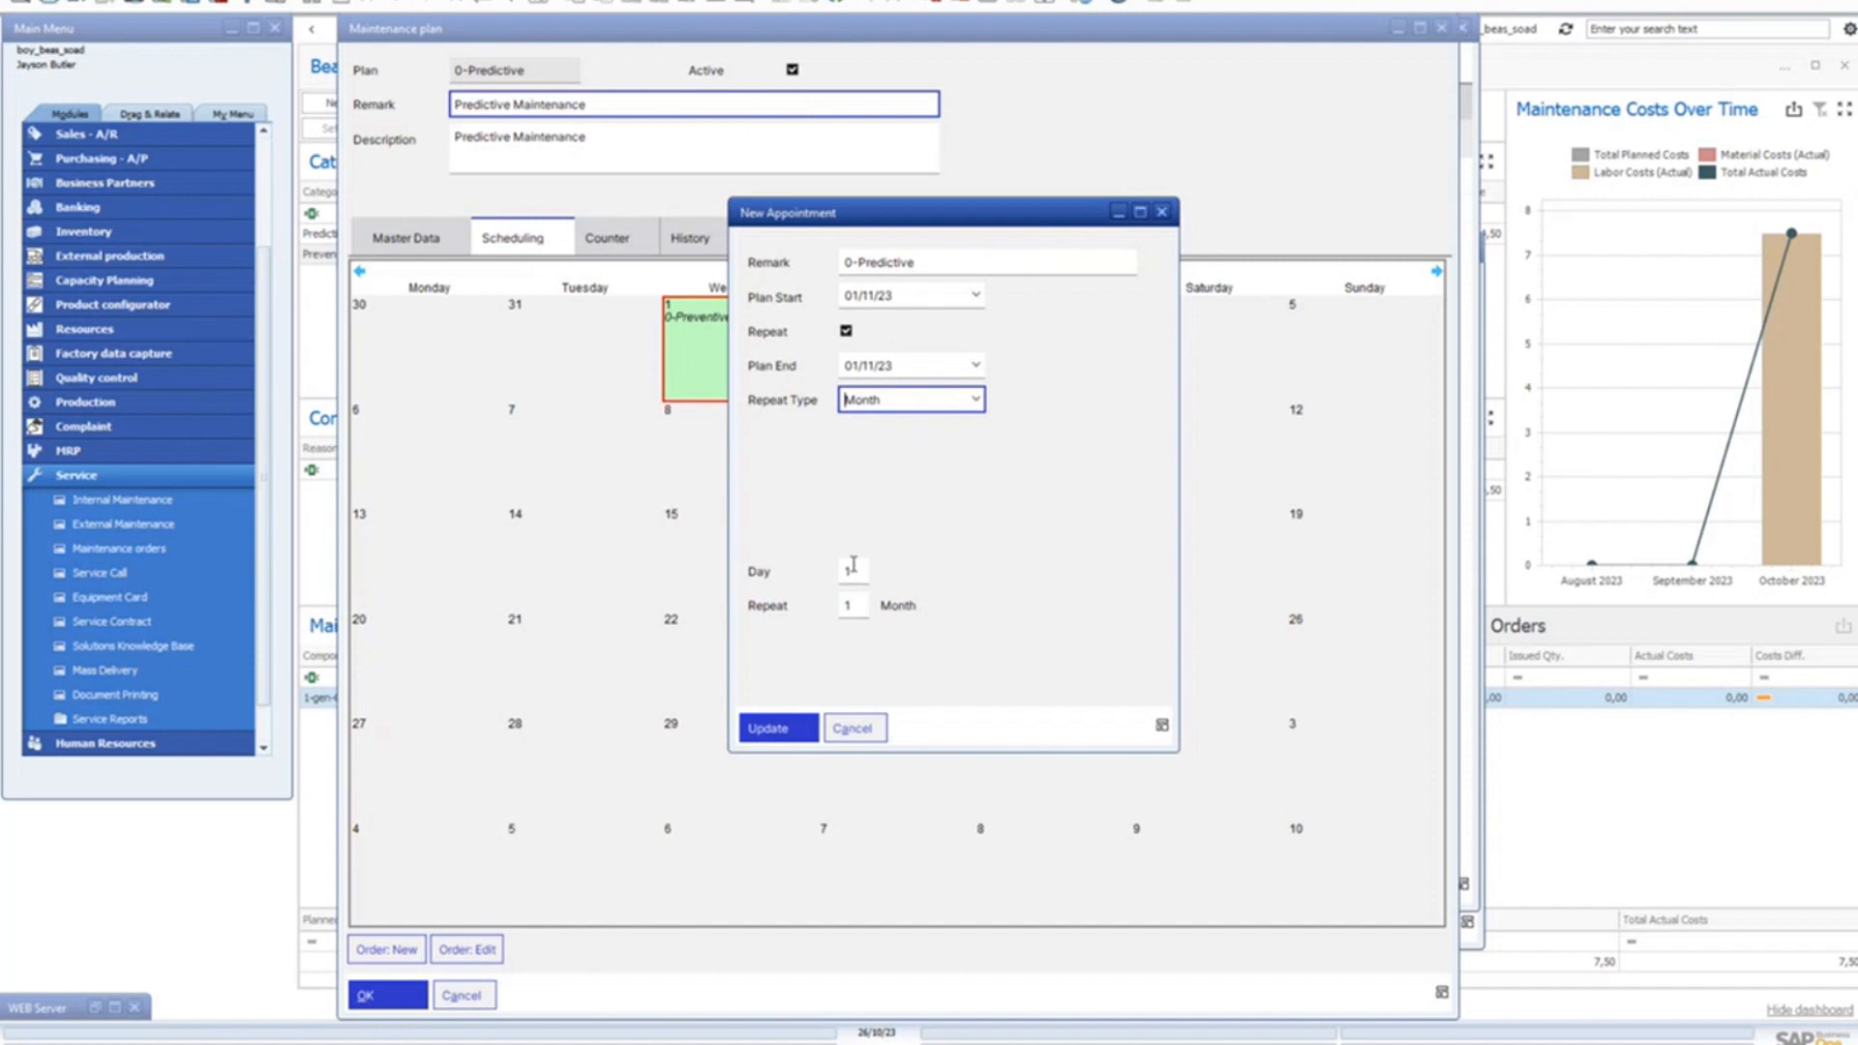
click(854, 731)
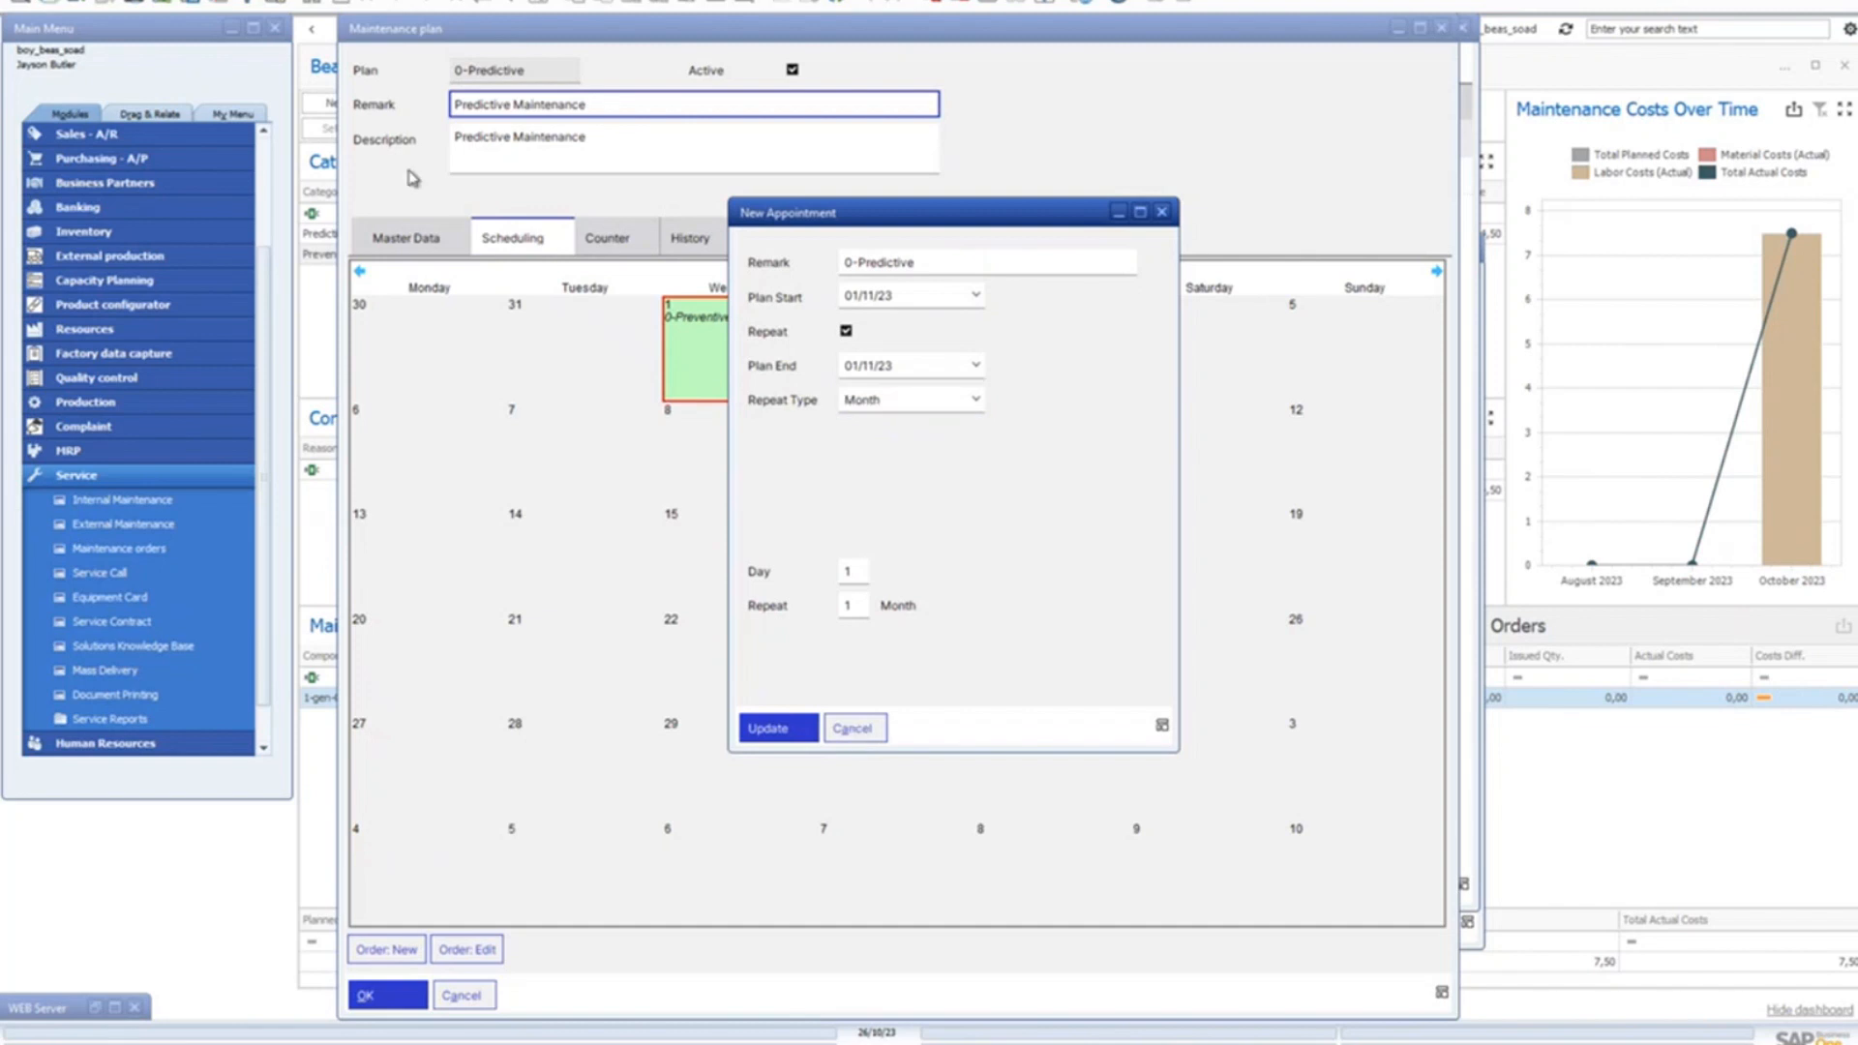
Step: Review the 0-Predictive plan's master data, October 2023 schedule and counter settings, and close the plan without changes
click(422, 238)
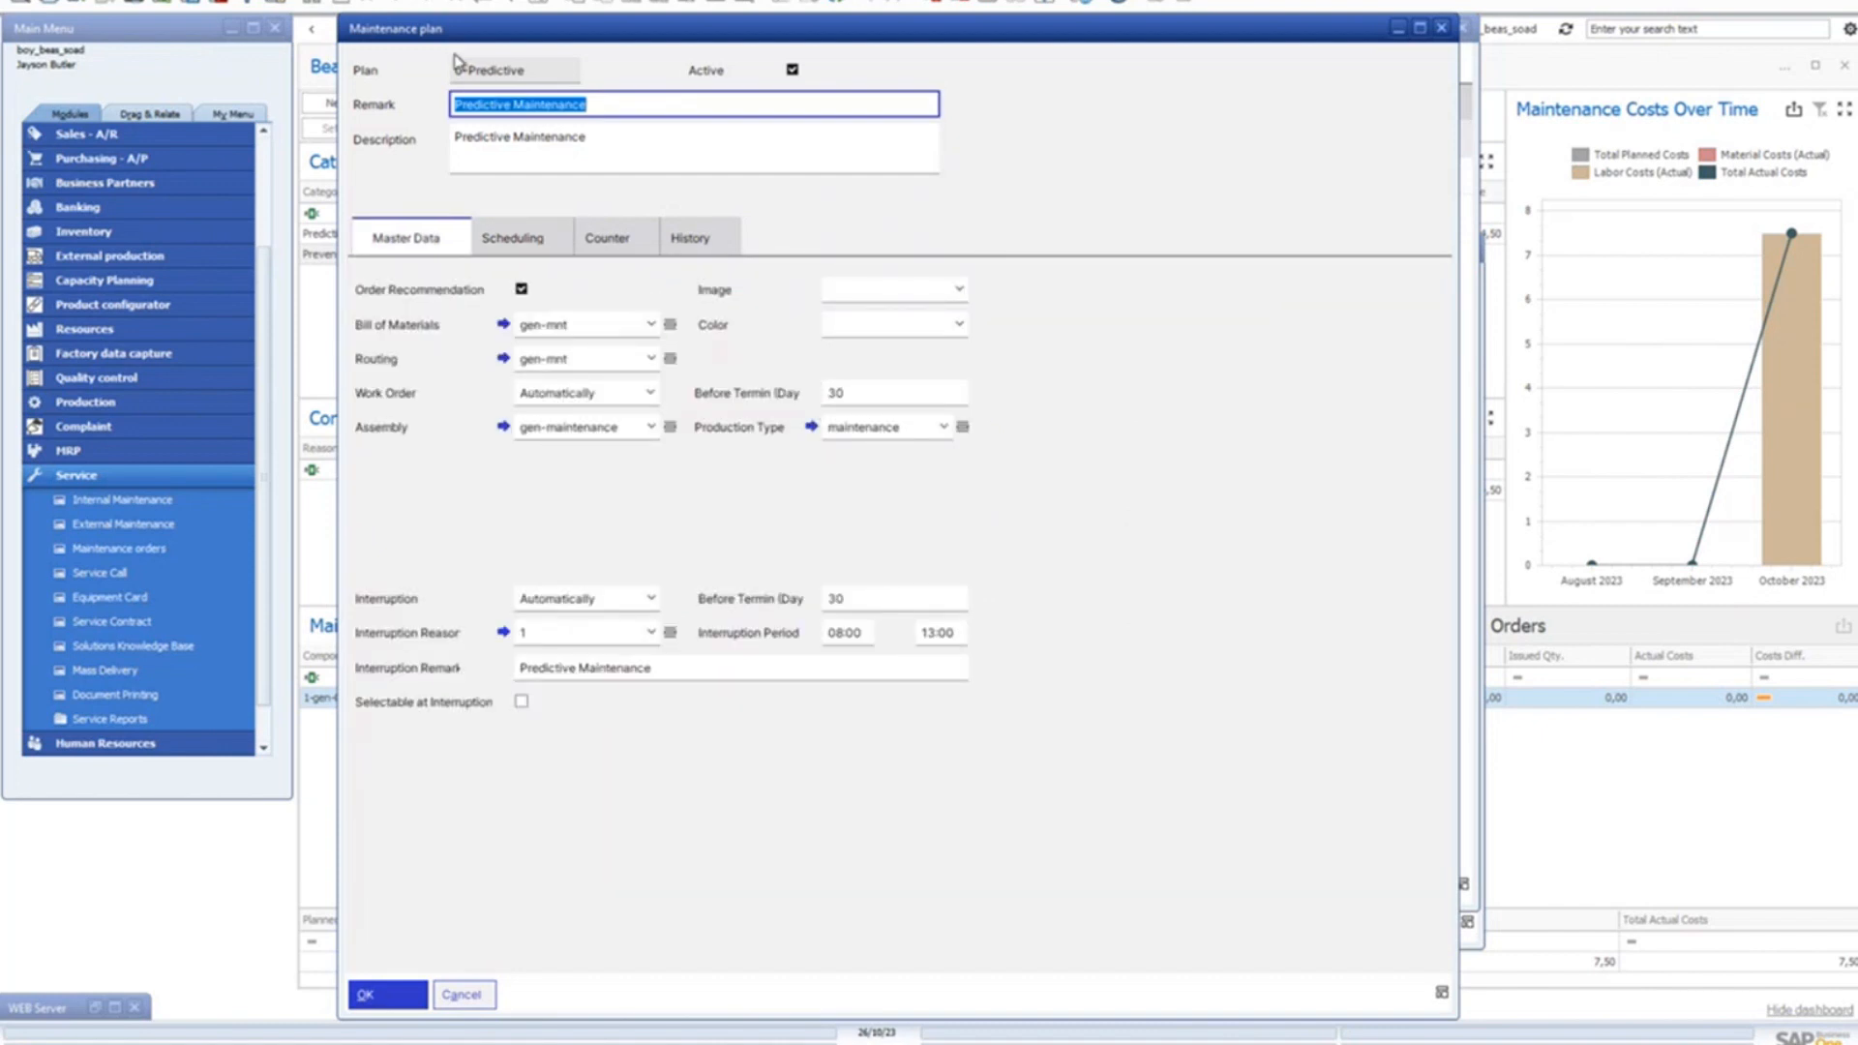
click(543, 239)
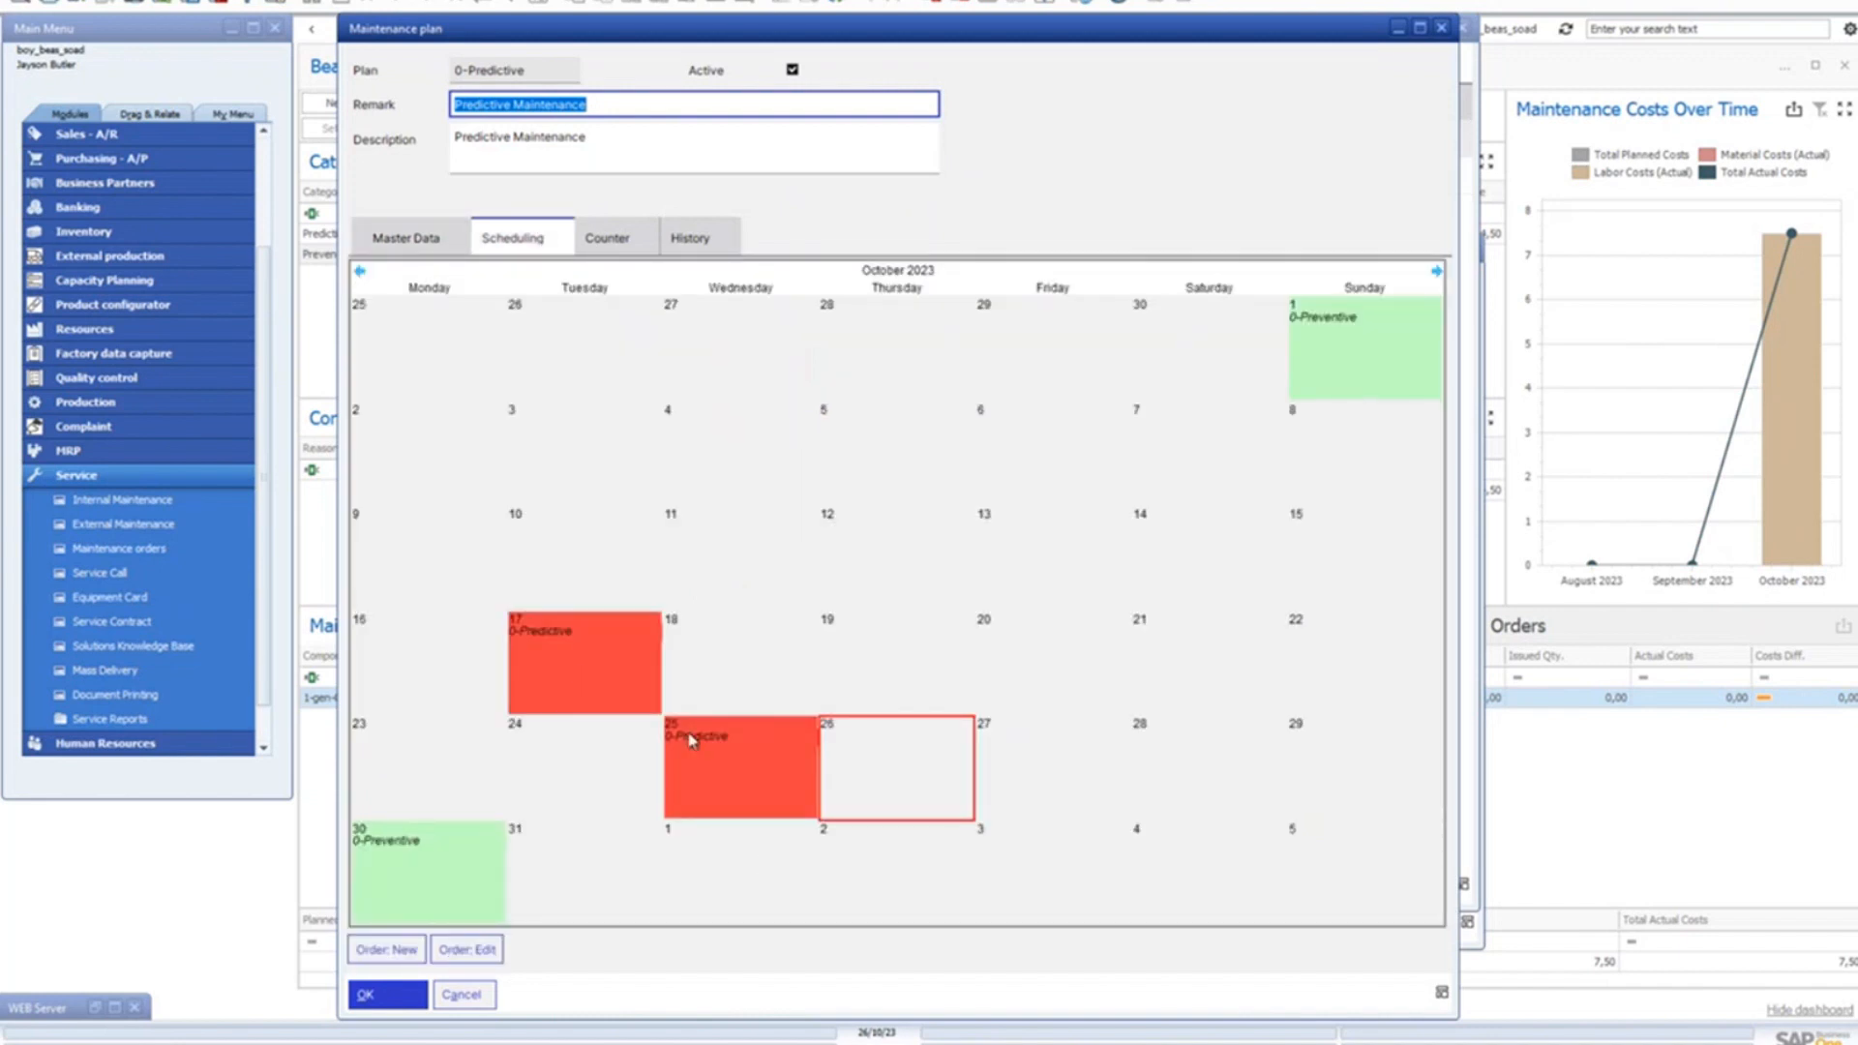
click(612, 248)
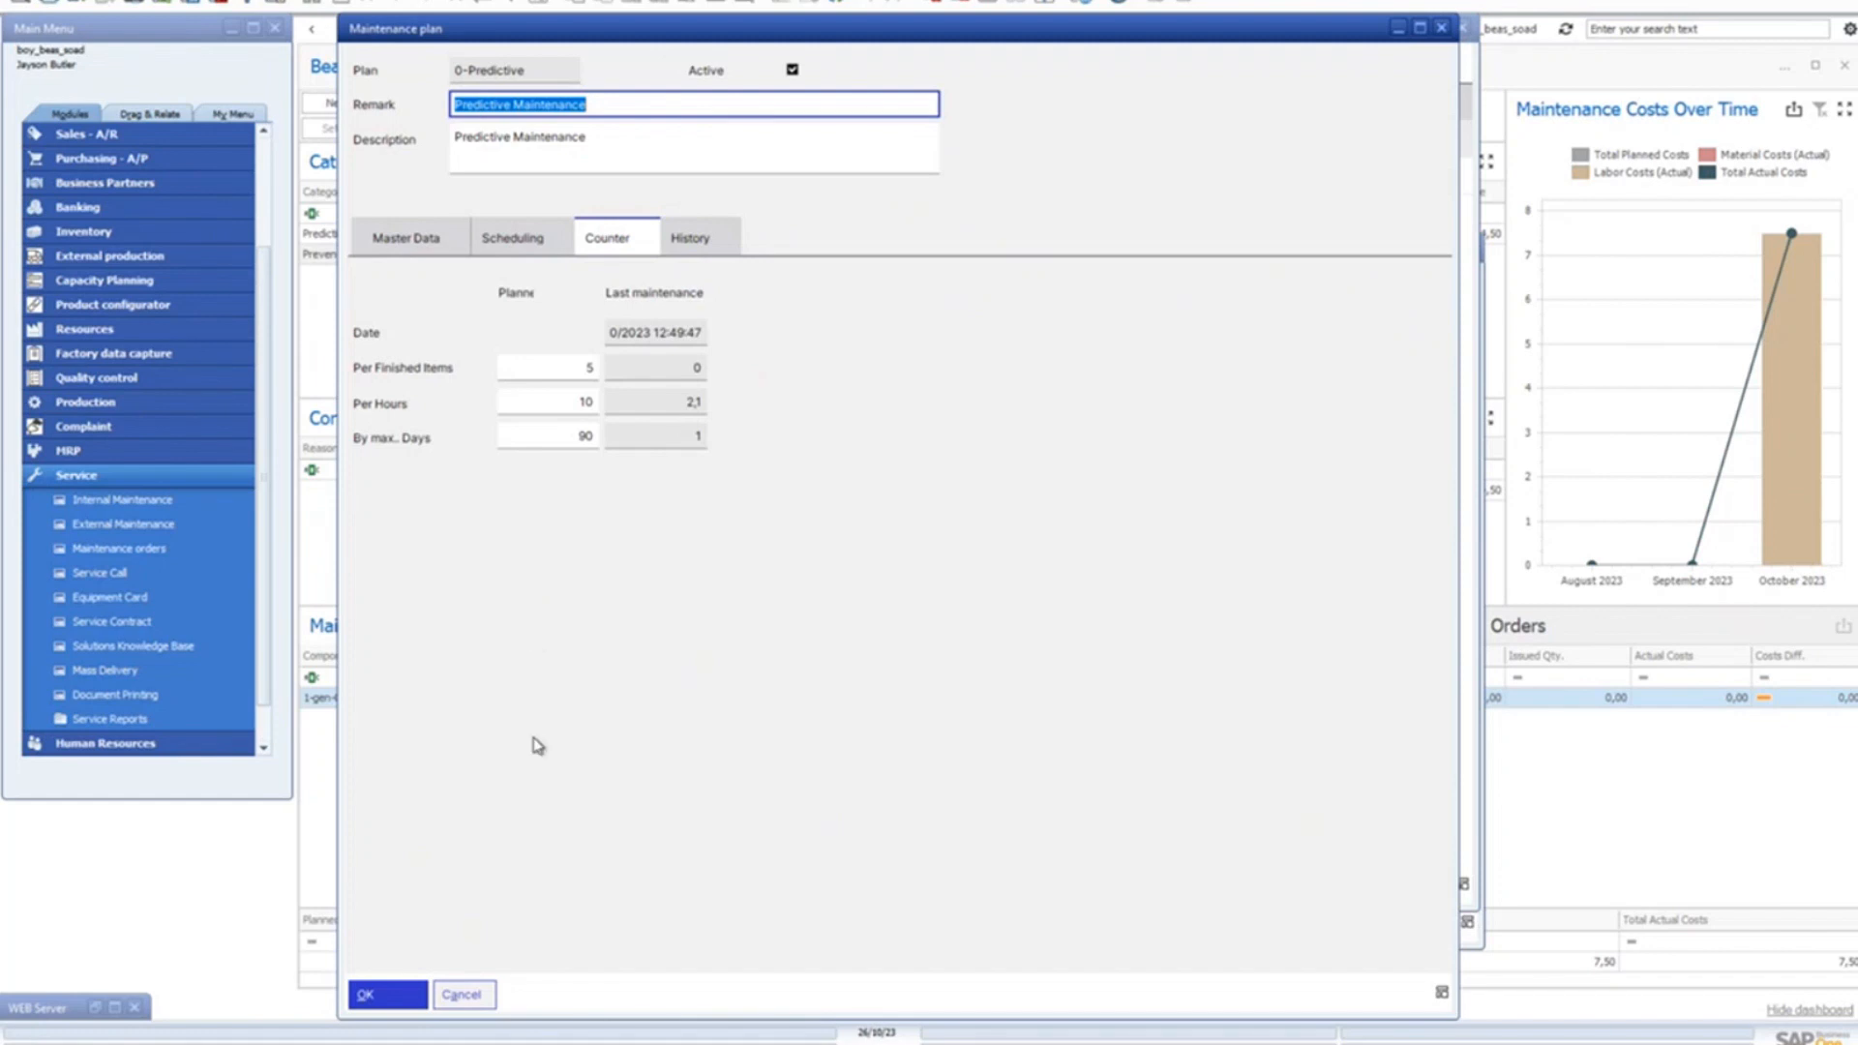
click(463, 1002)
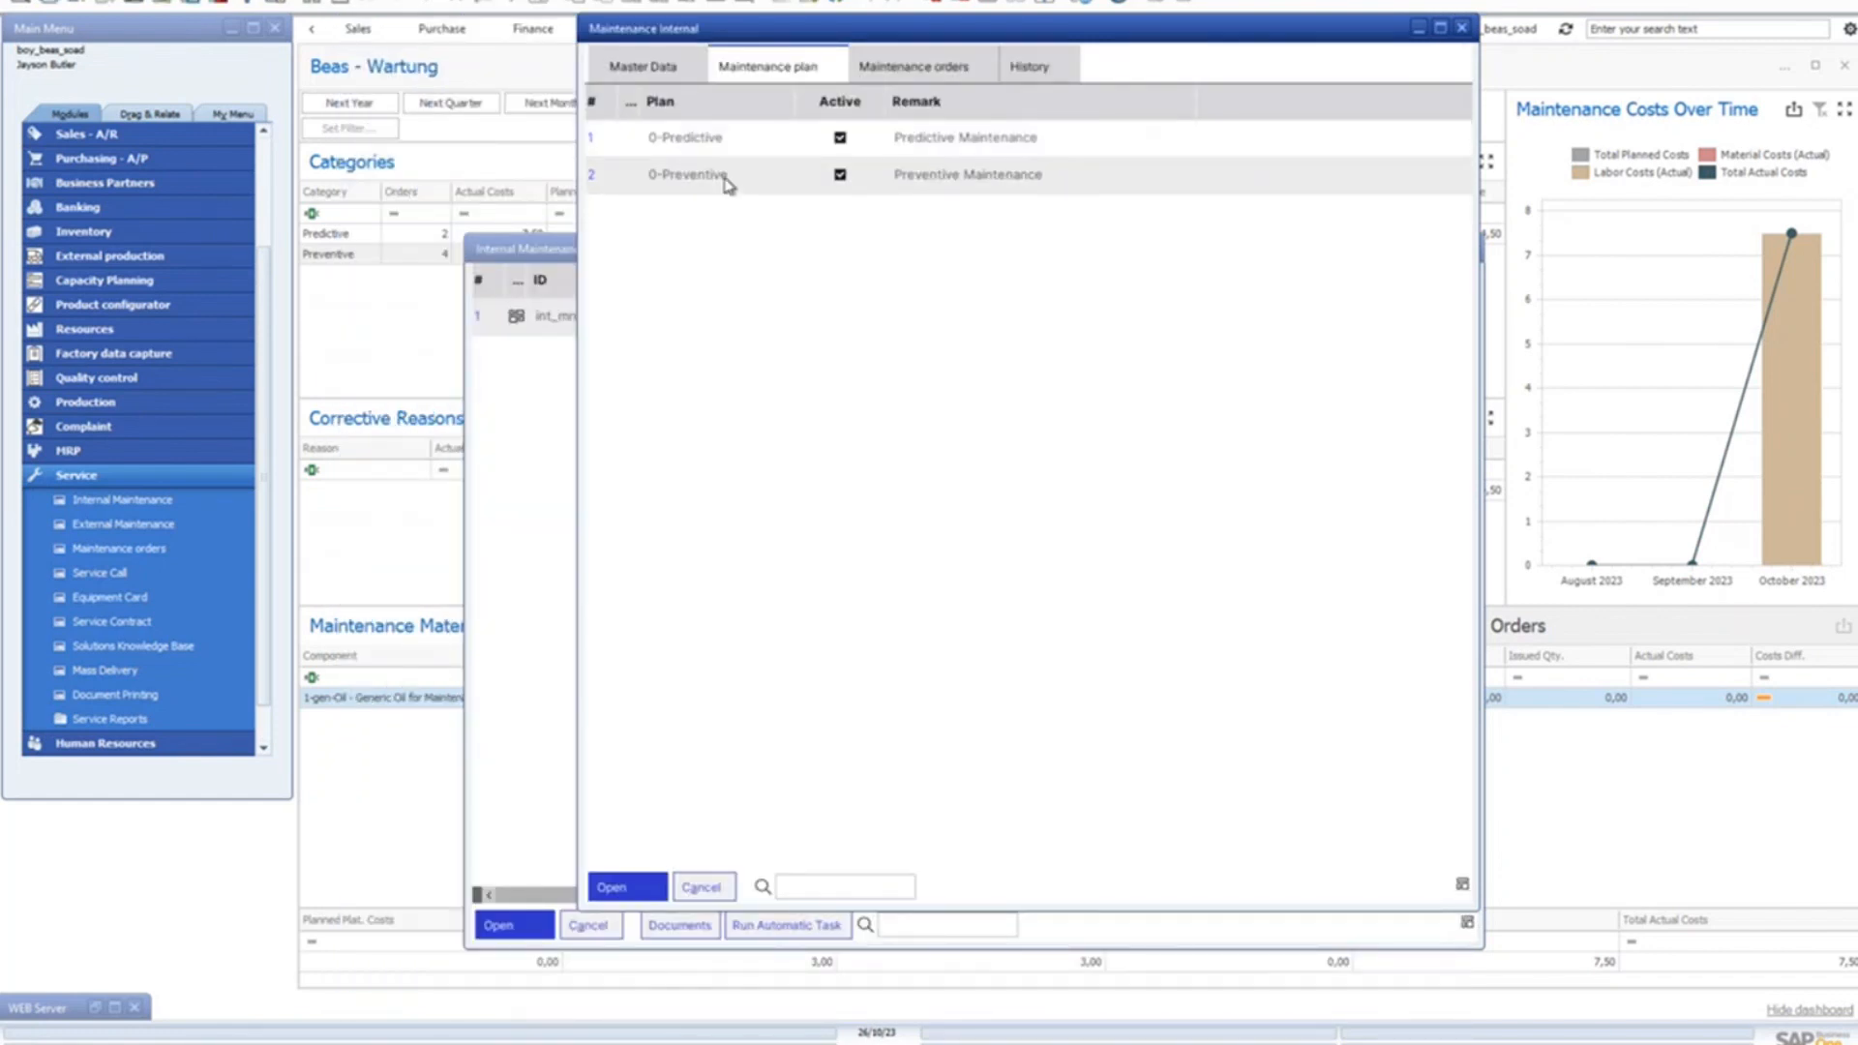
Step: Open the 0-Preventive maintenance plan, check its schedule and counter settings, and close it without changes
double_click(689, 176)
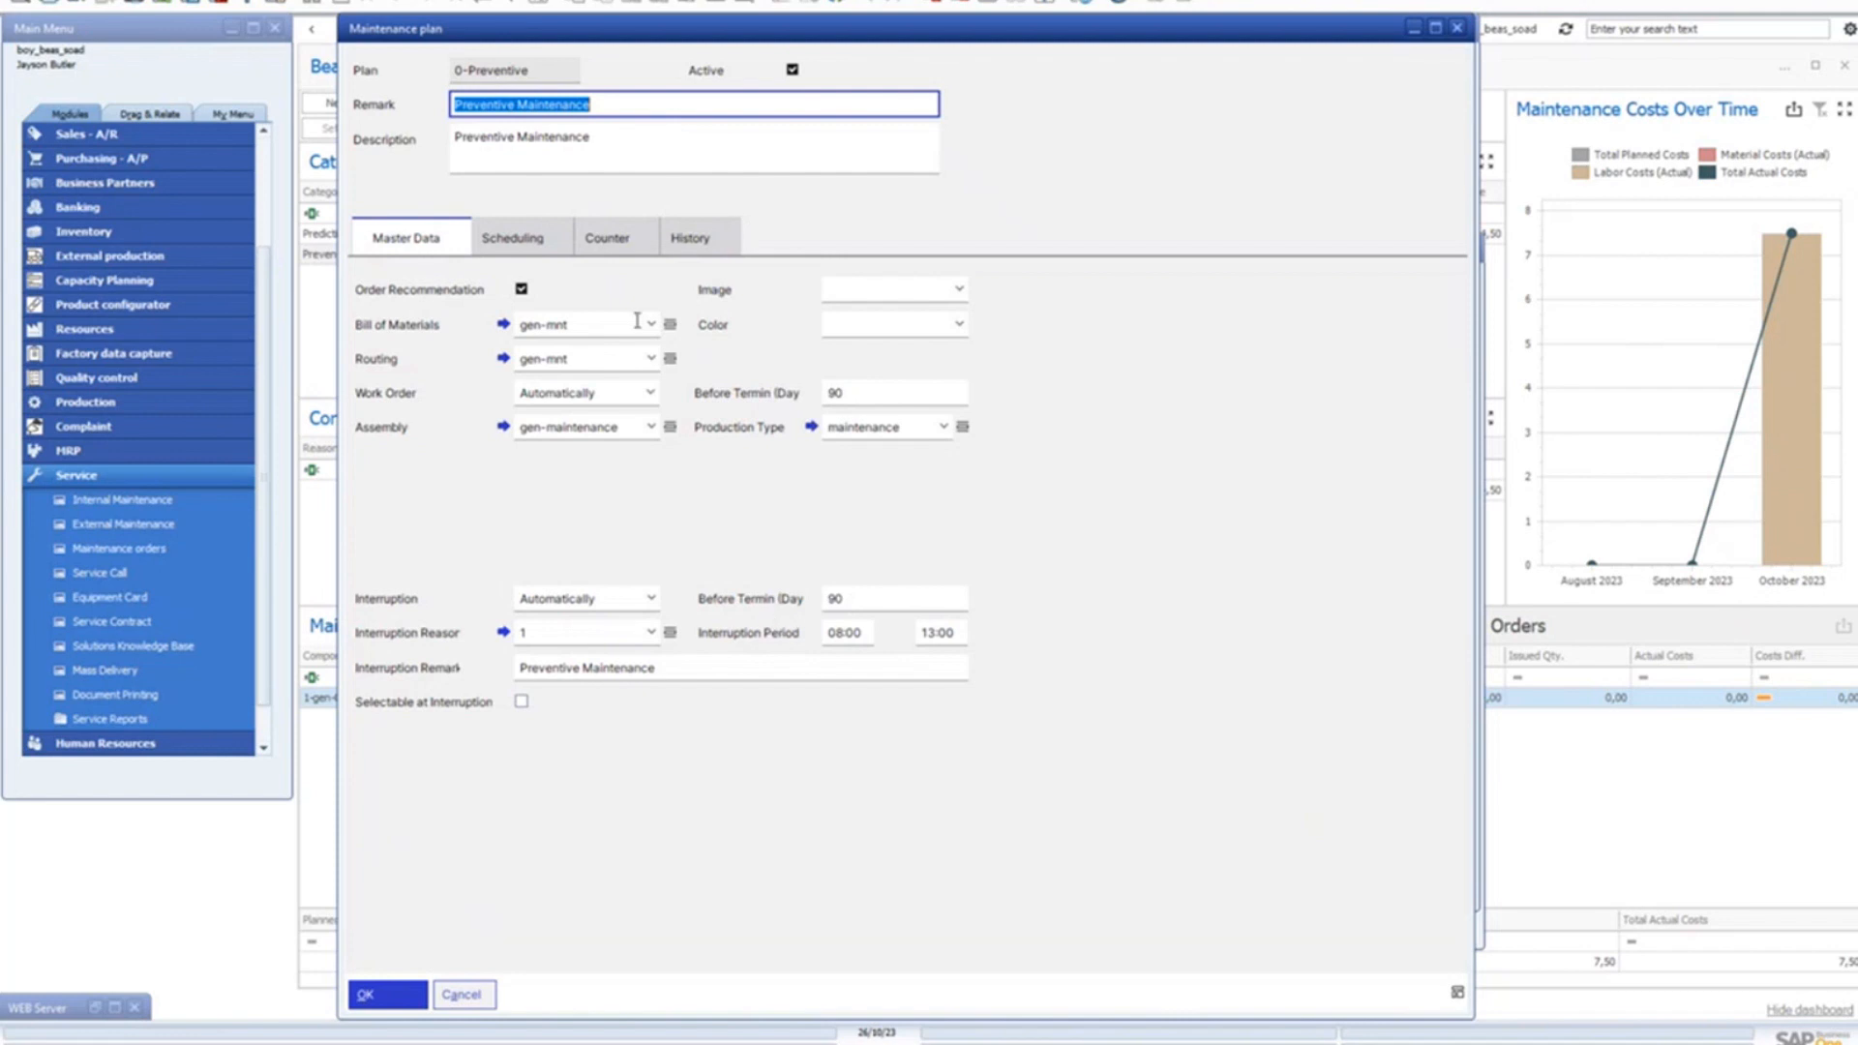
click(539, 244)
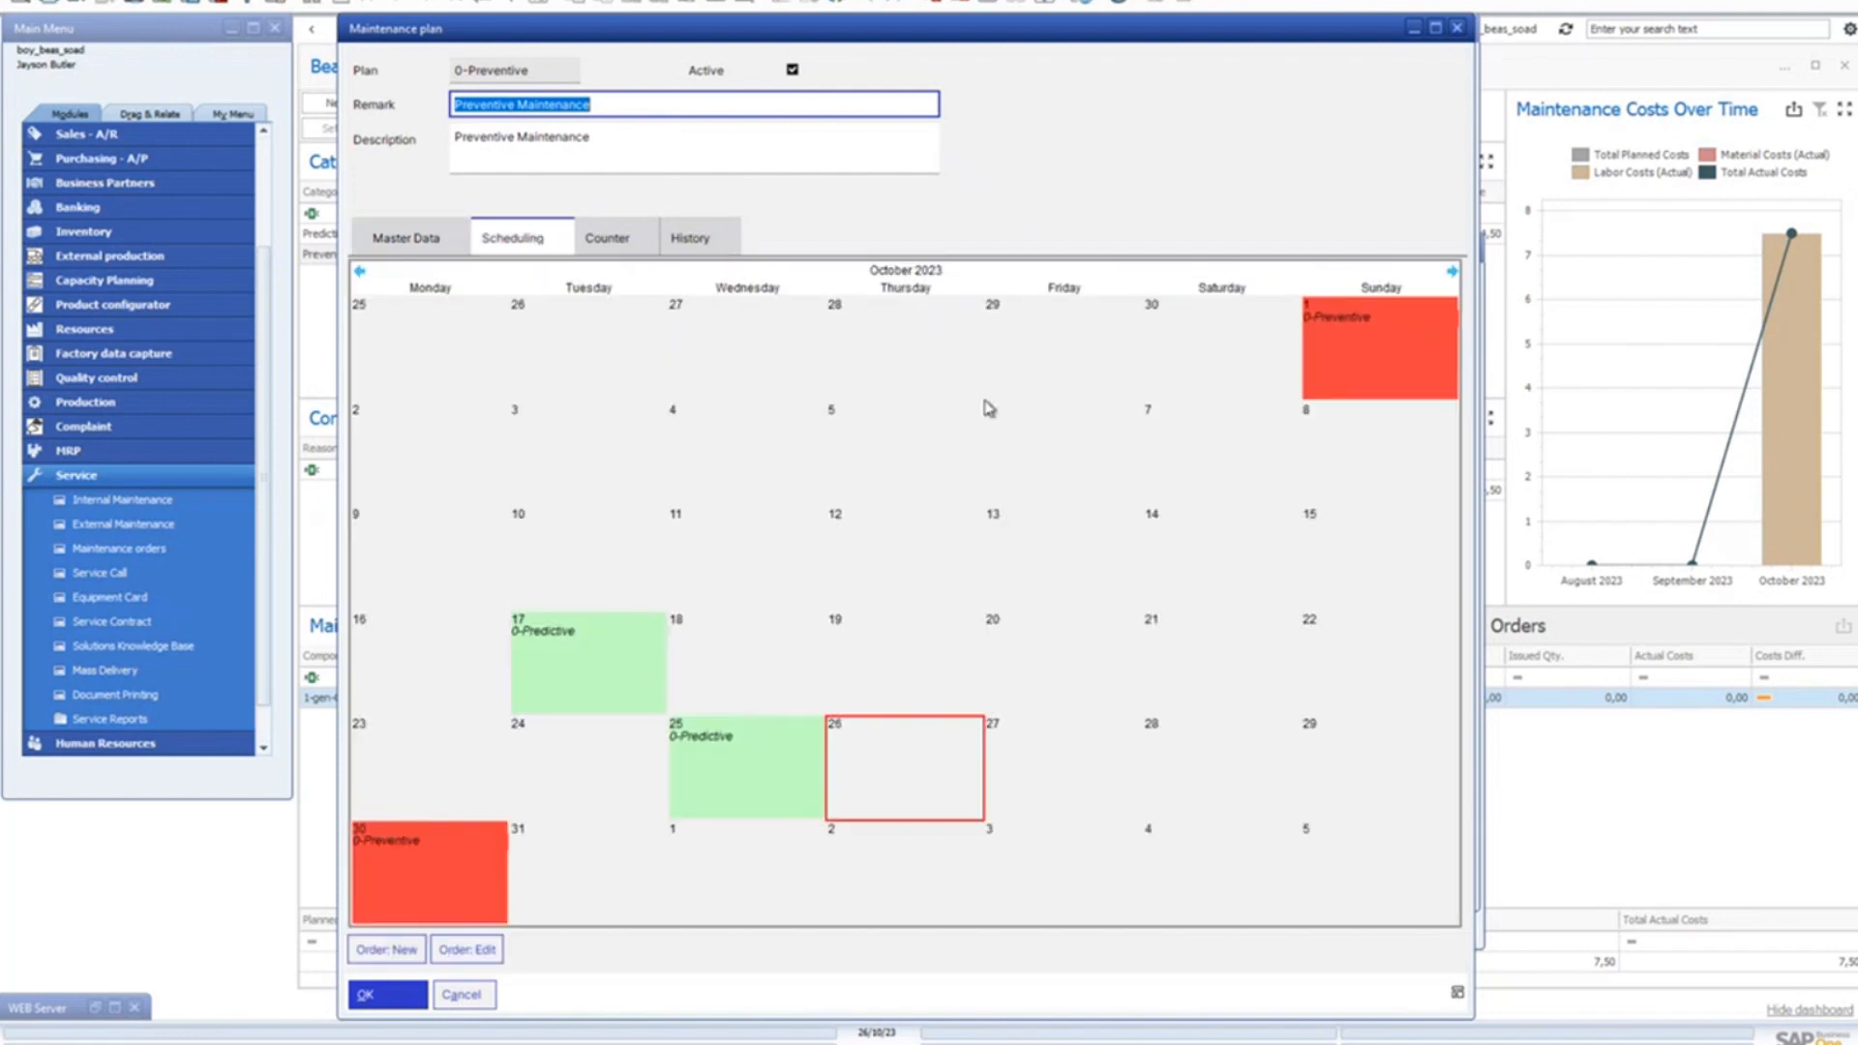
click(608, 244)
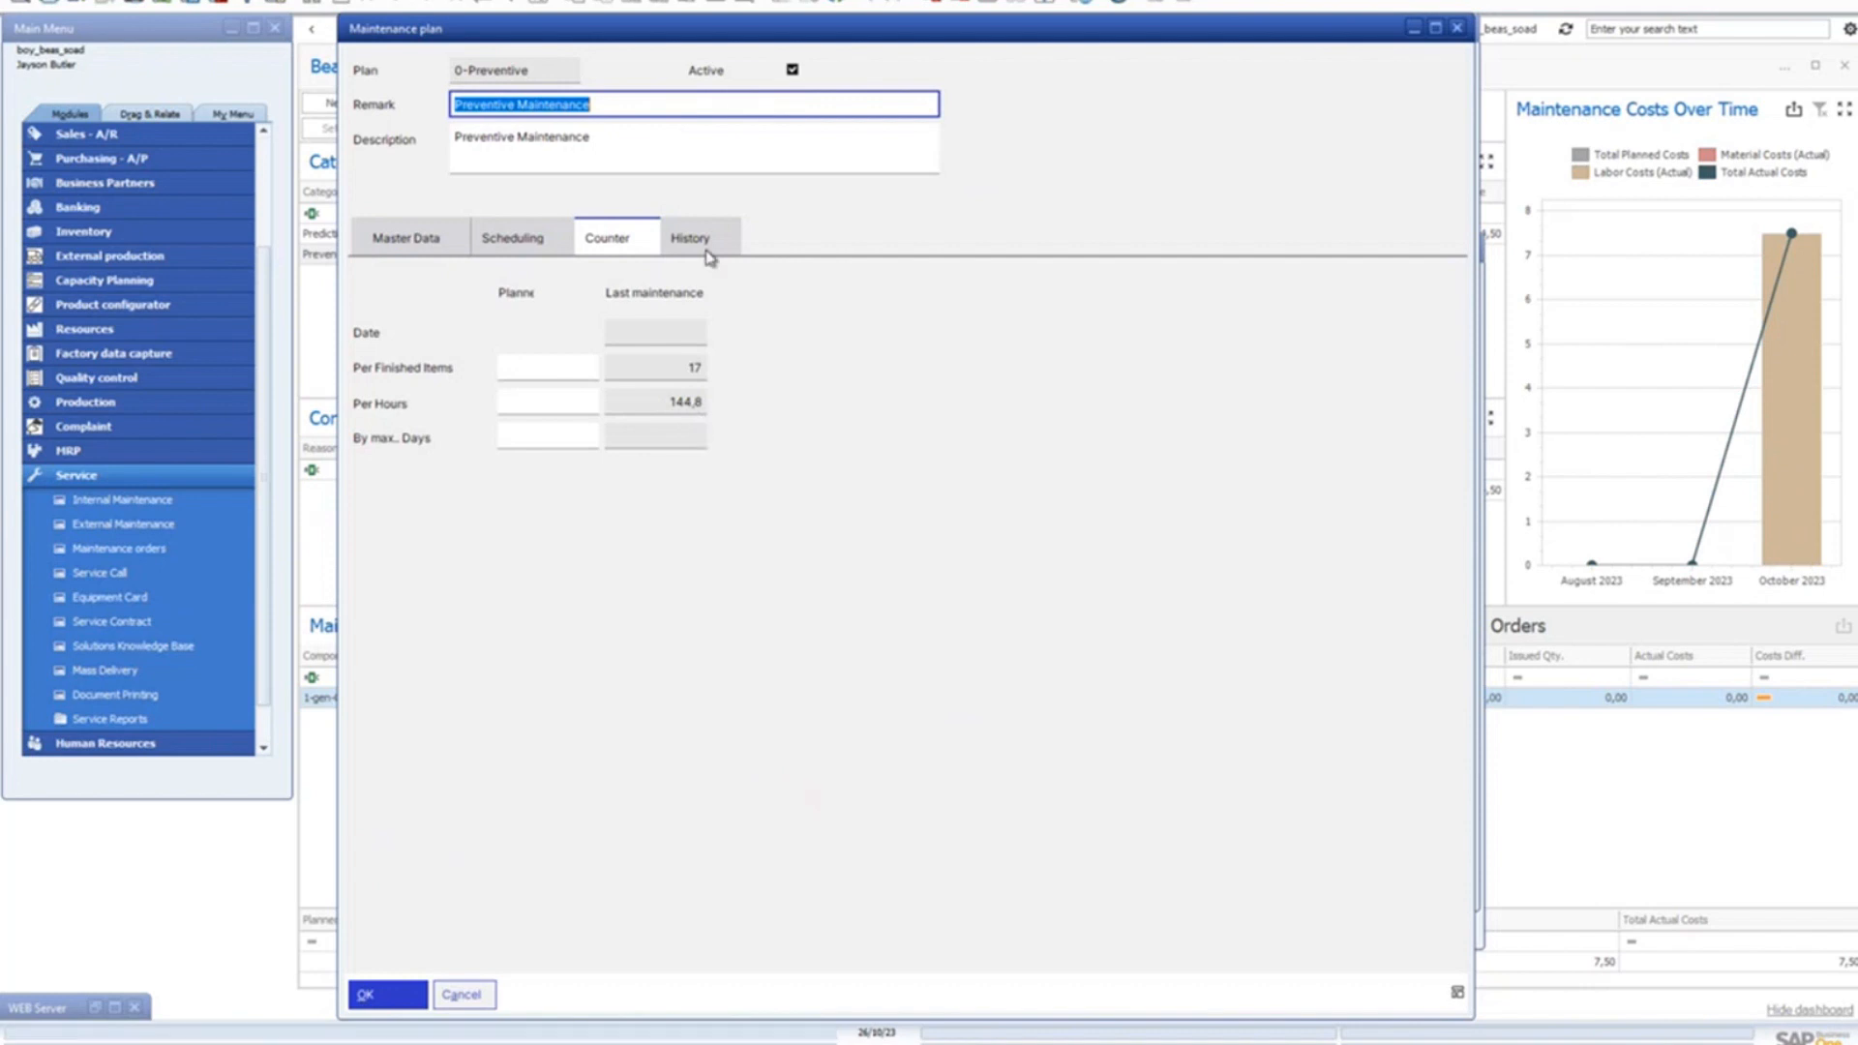
click(459, 995)
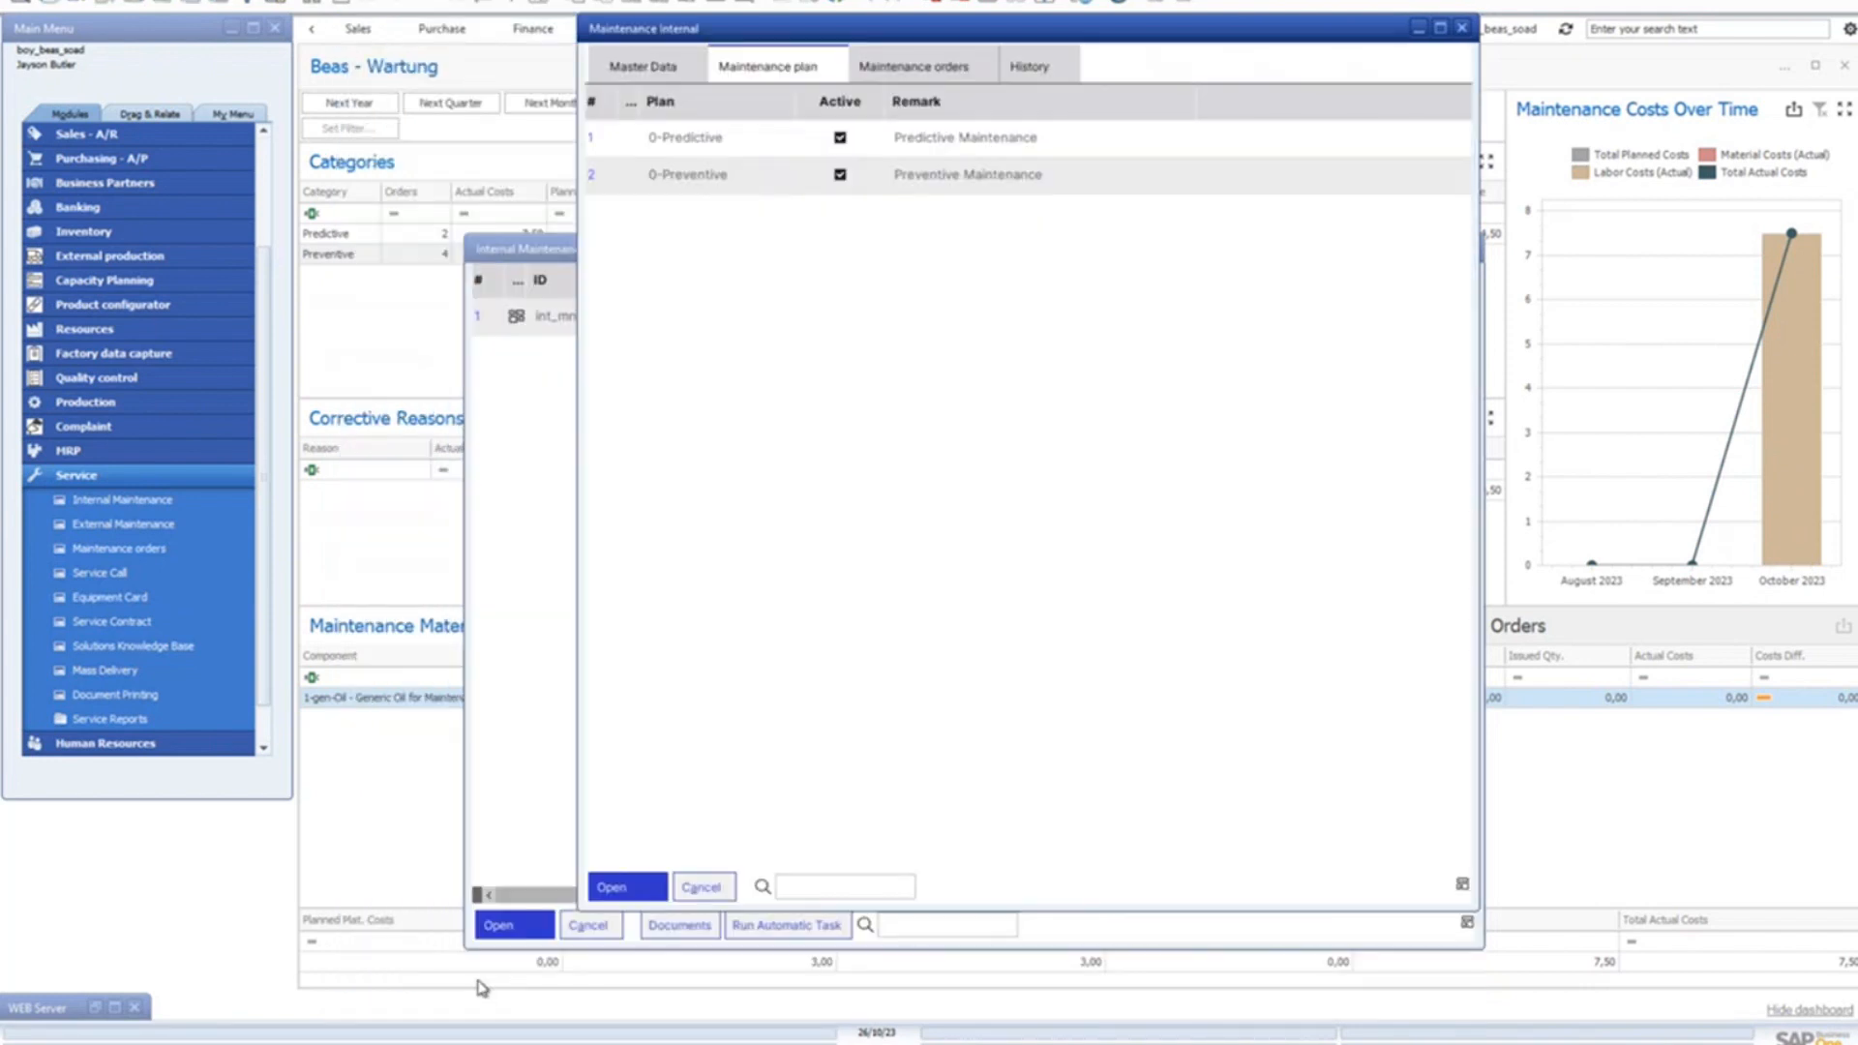
Step: Open the linked resource 0-gen-res-one from the maintenance record's master data and inspect its October 2023 scheduling calendar
click(673, 68)
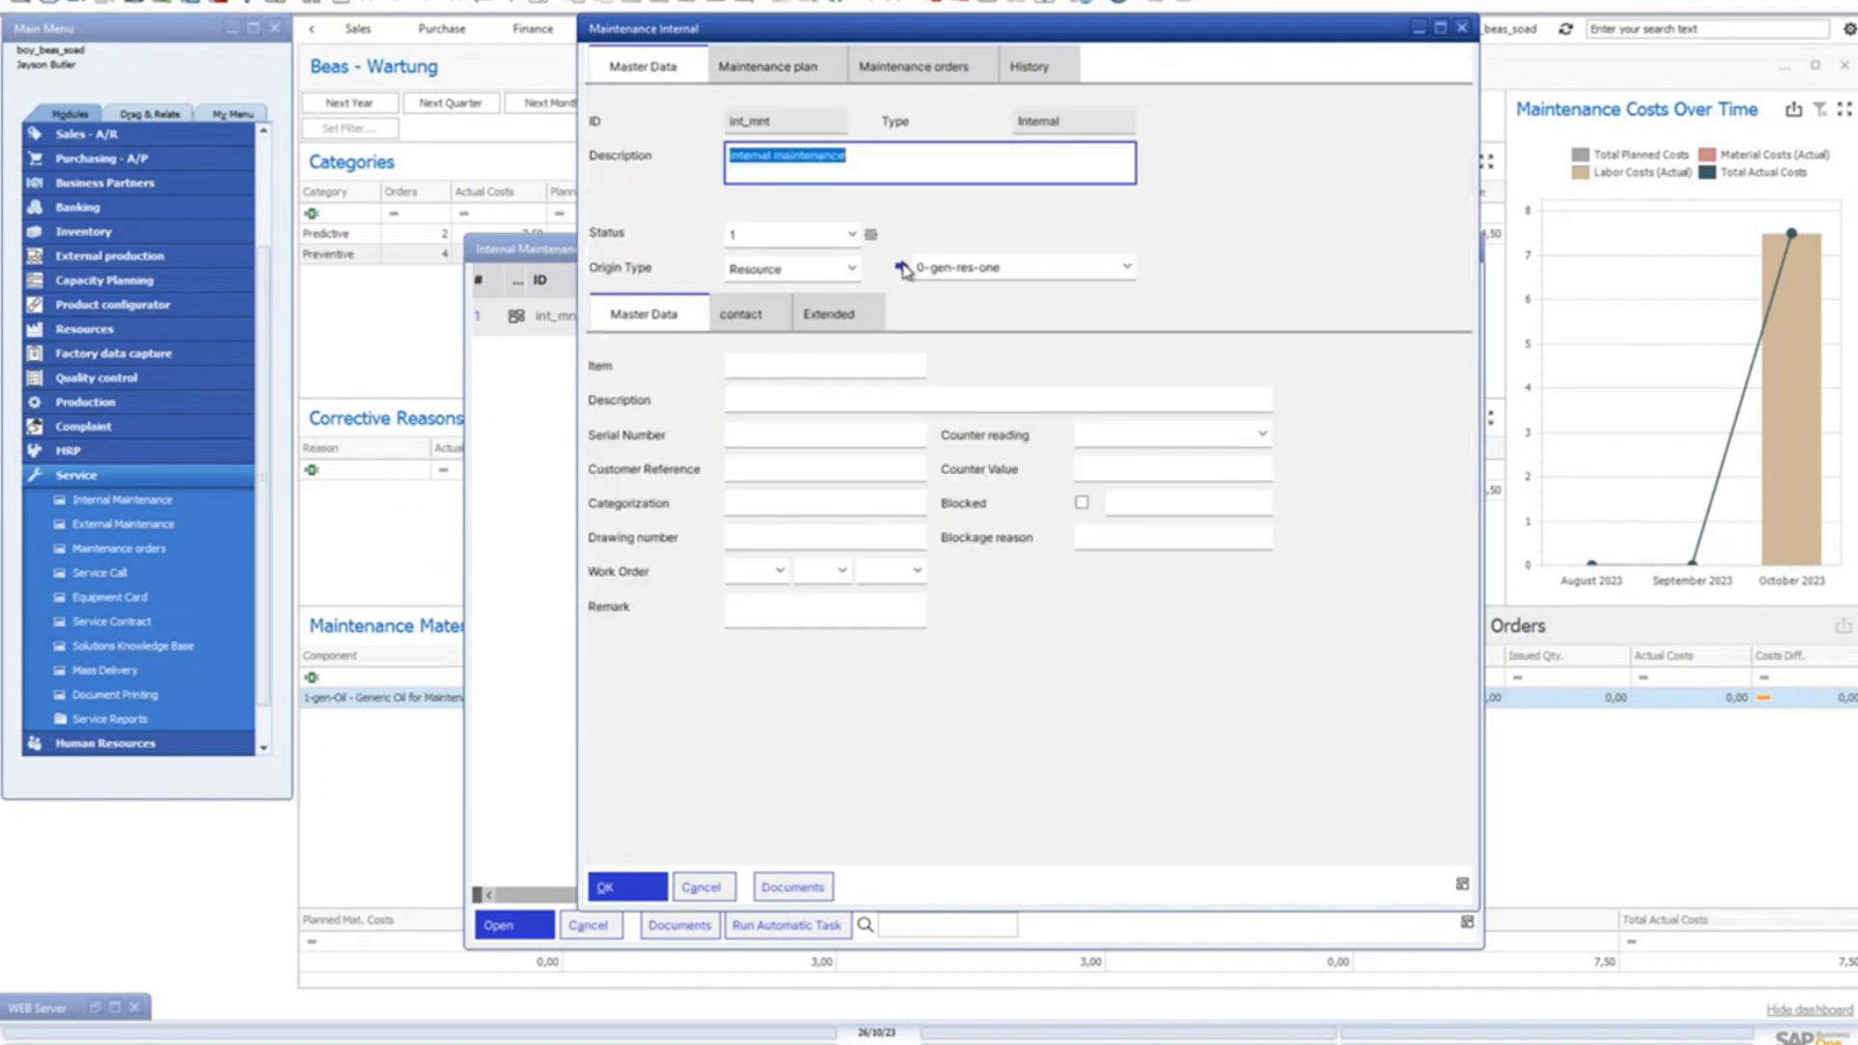
click(901, 263)
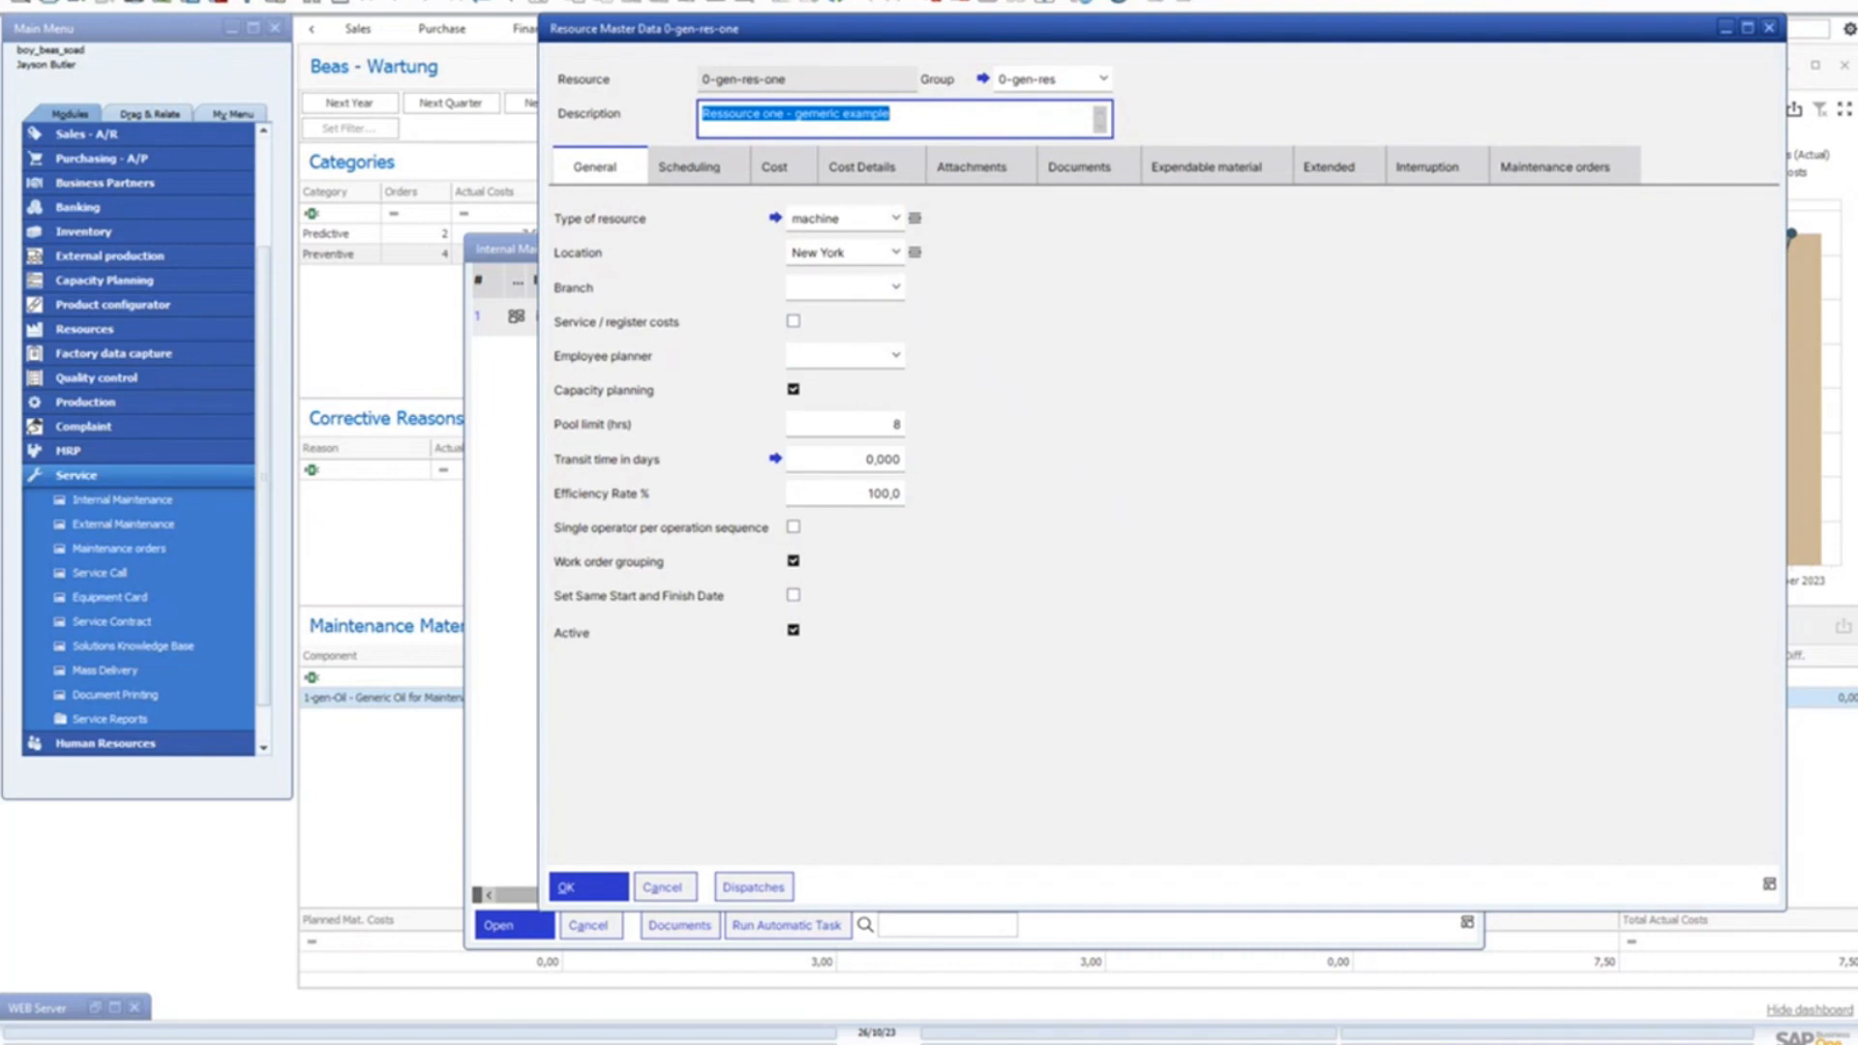
click(717, 177)
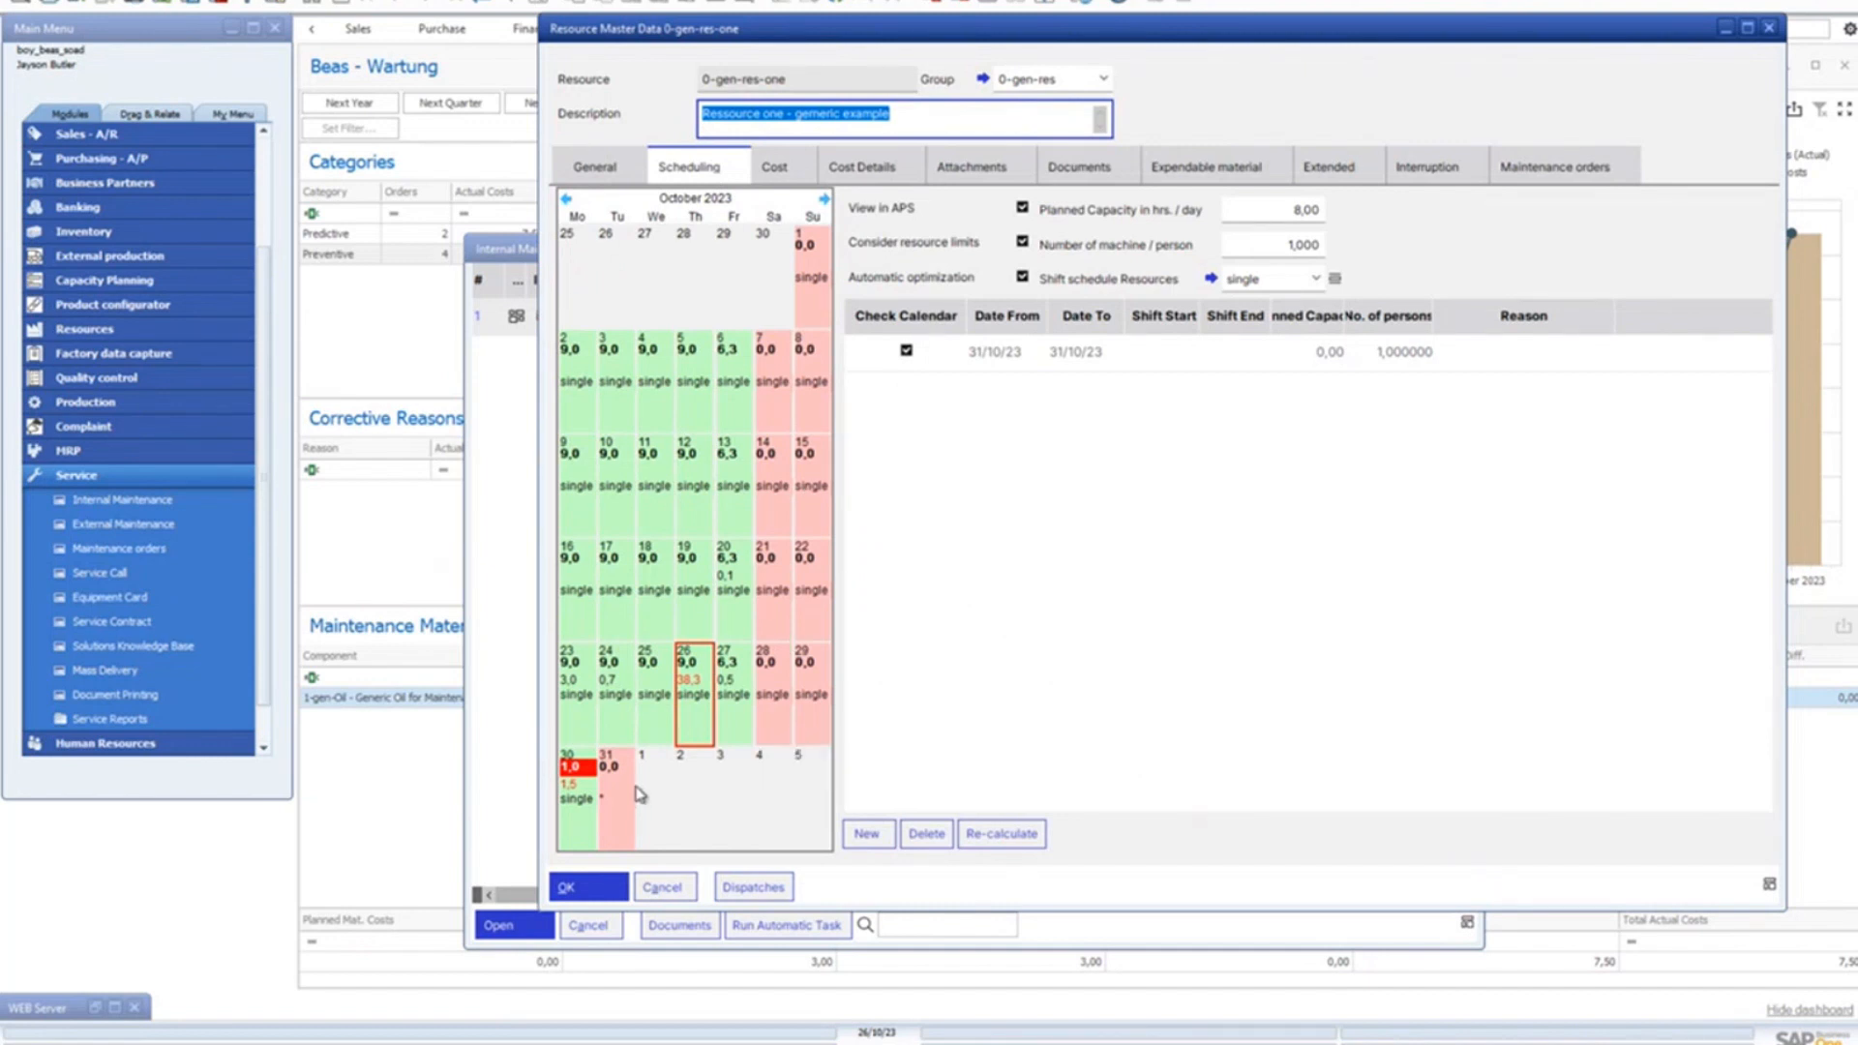
mouse_move(578, 774)
Step: Check the resource's daily available capacity from November 2023 through February 2024, and close the resource without changes
click(824, 199)
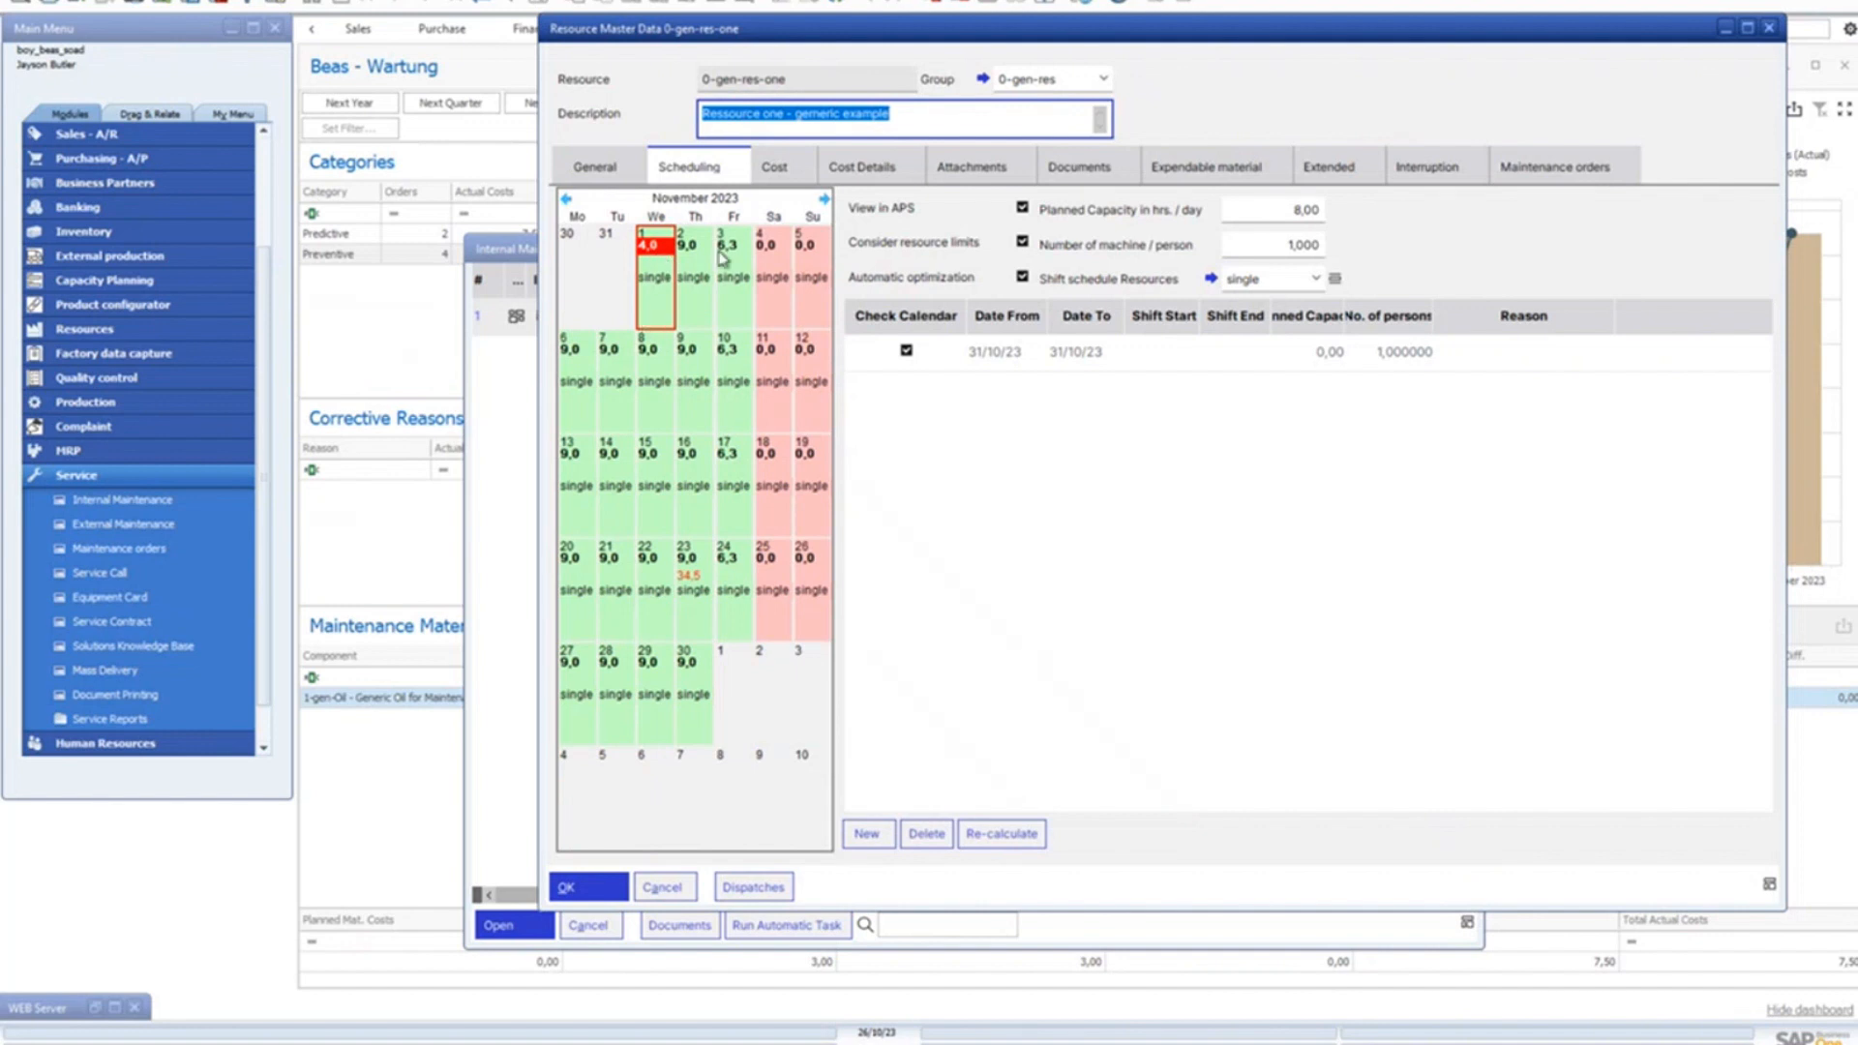
click(825, 199)
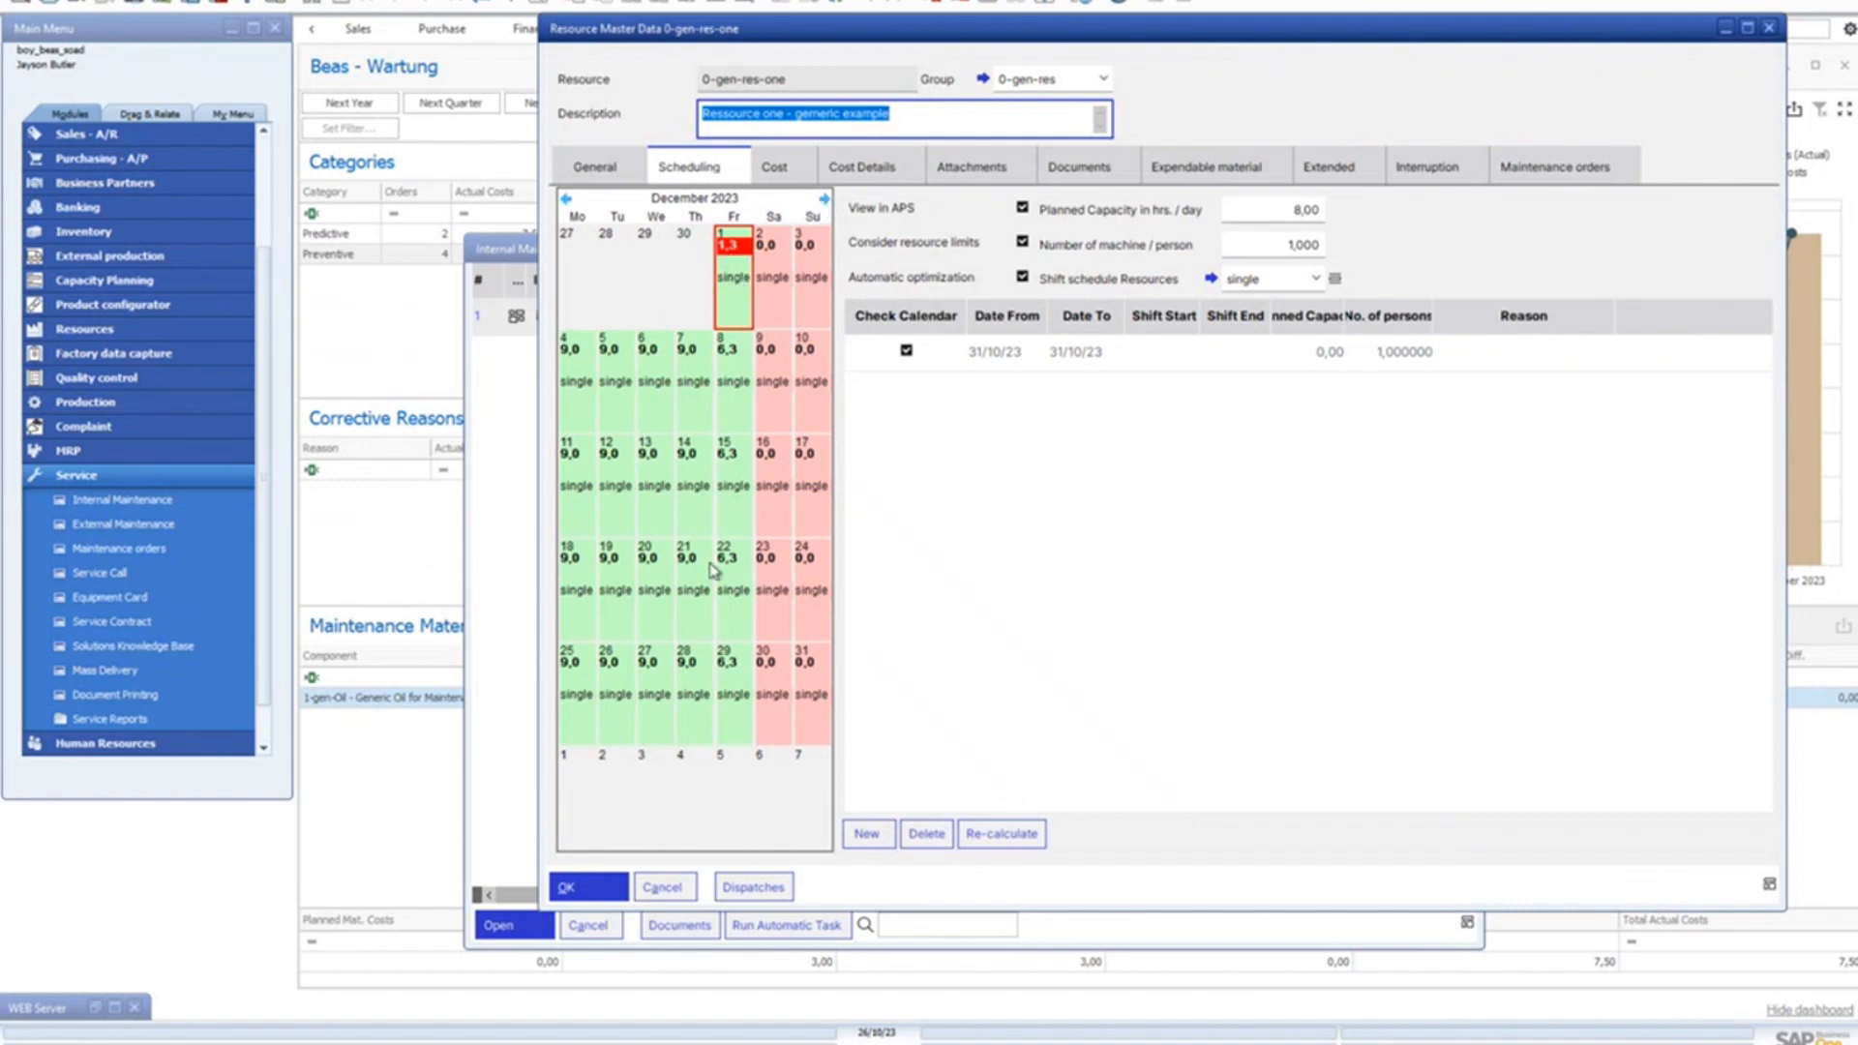
mouse_move(735, 392)
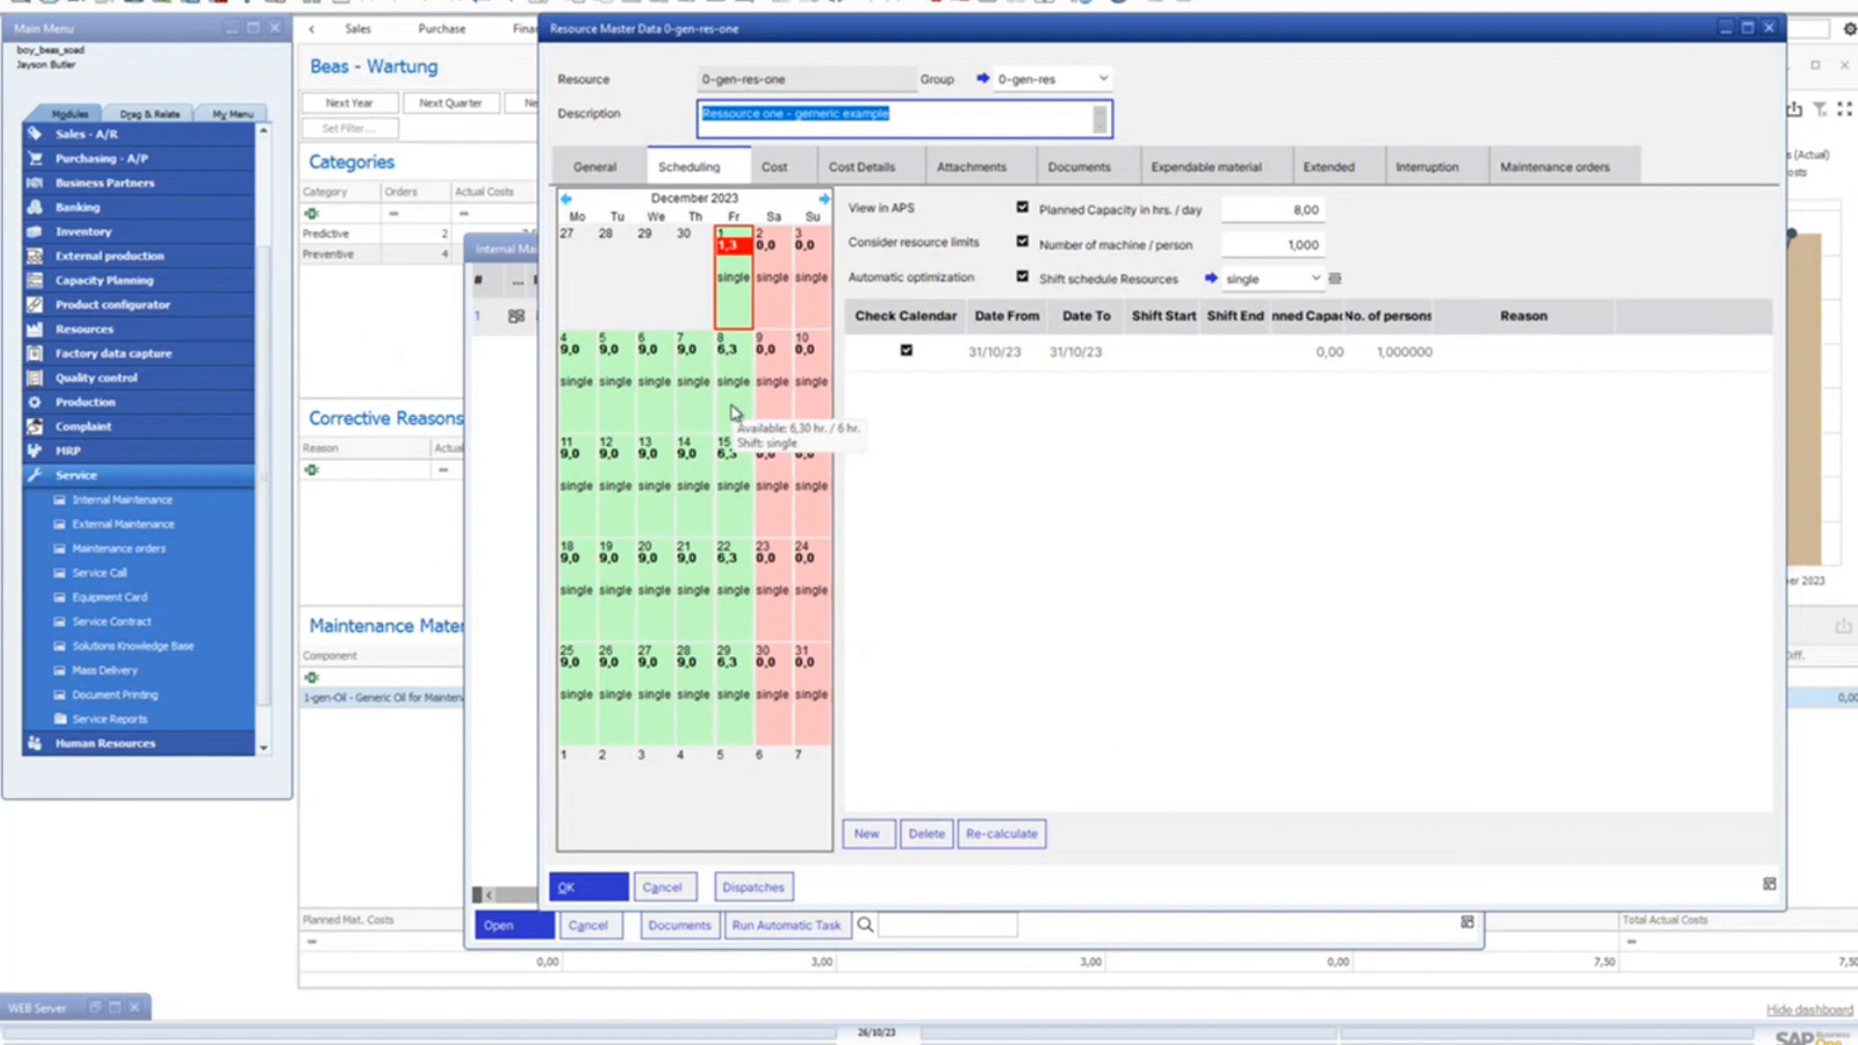
click(825, 199)
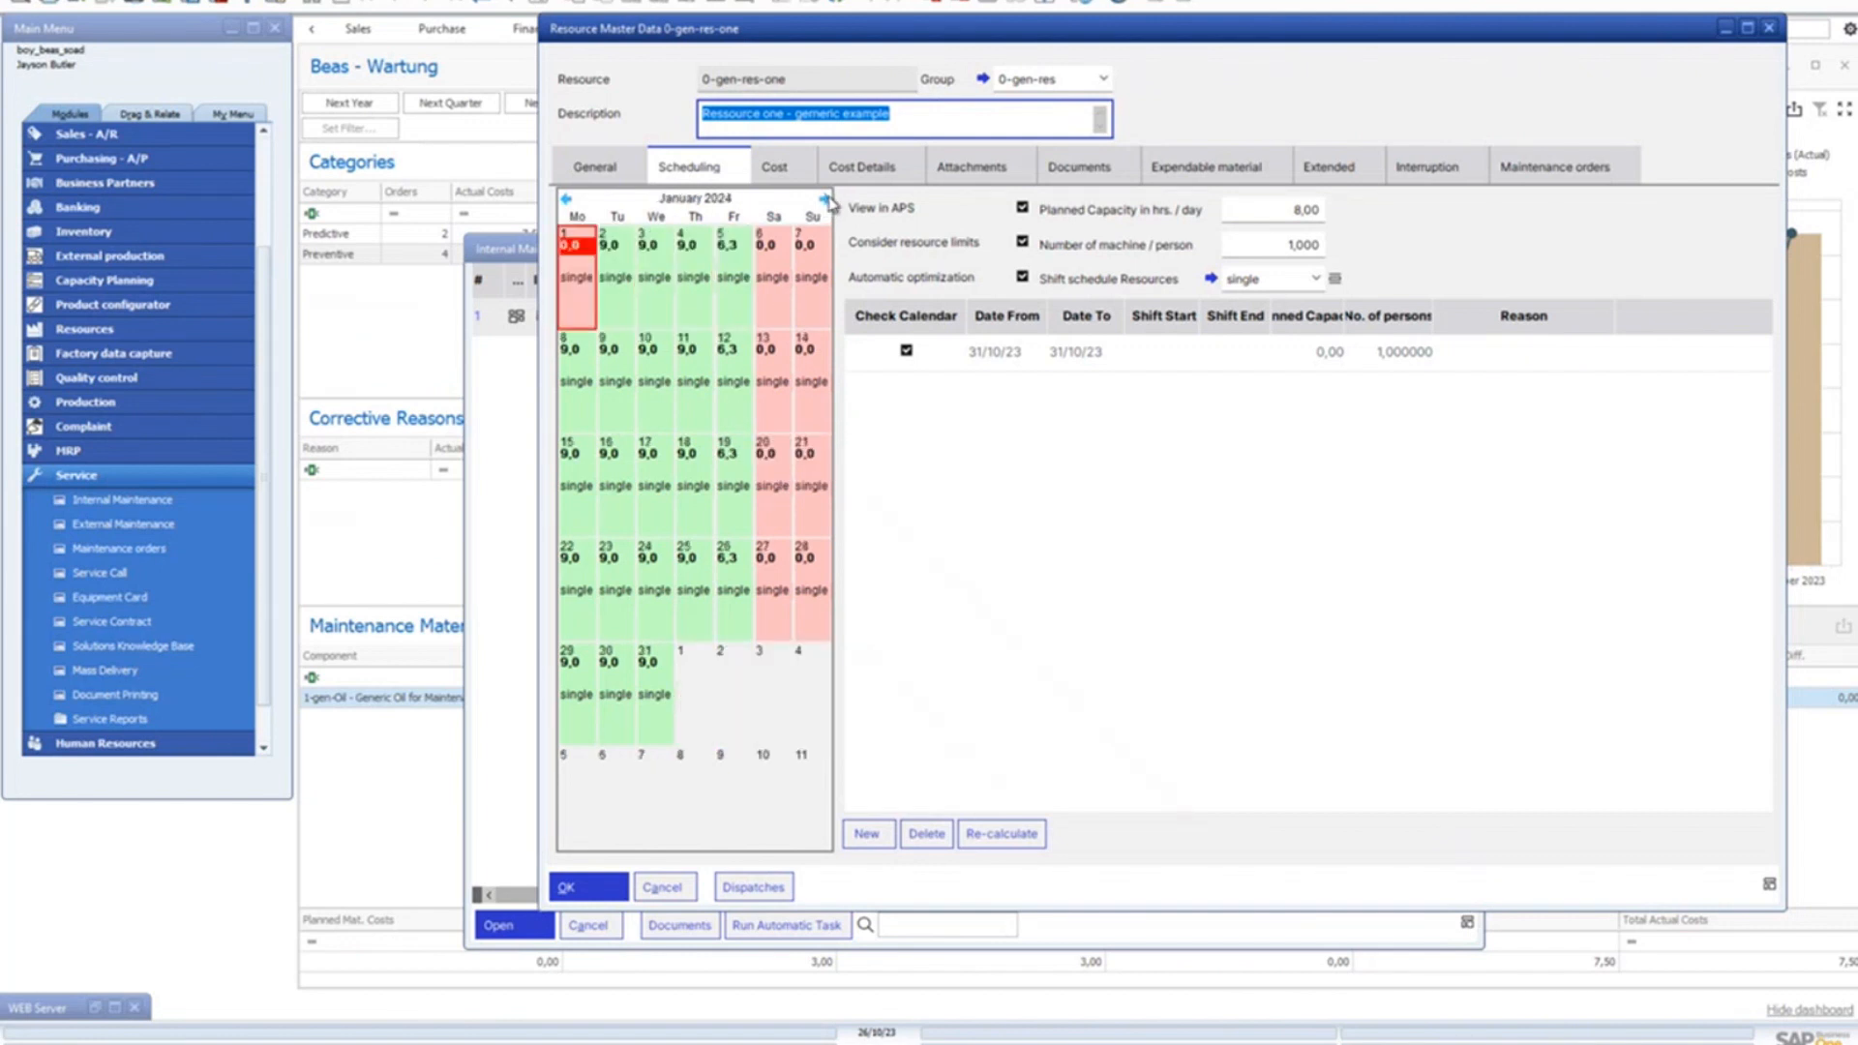
click(826, 199)
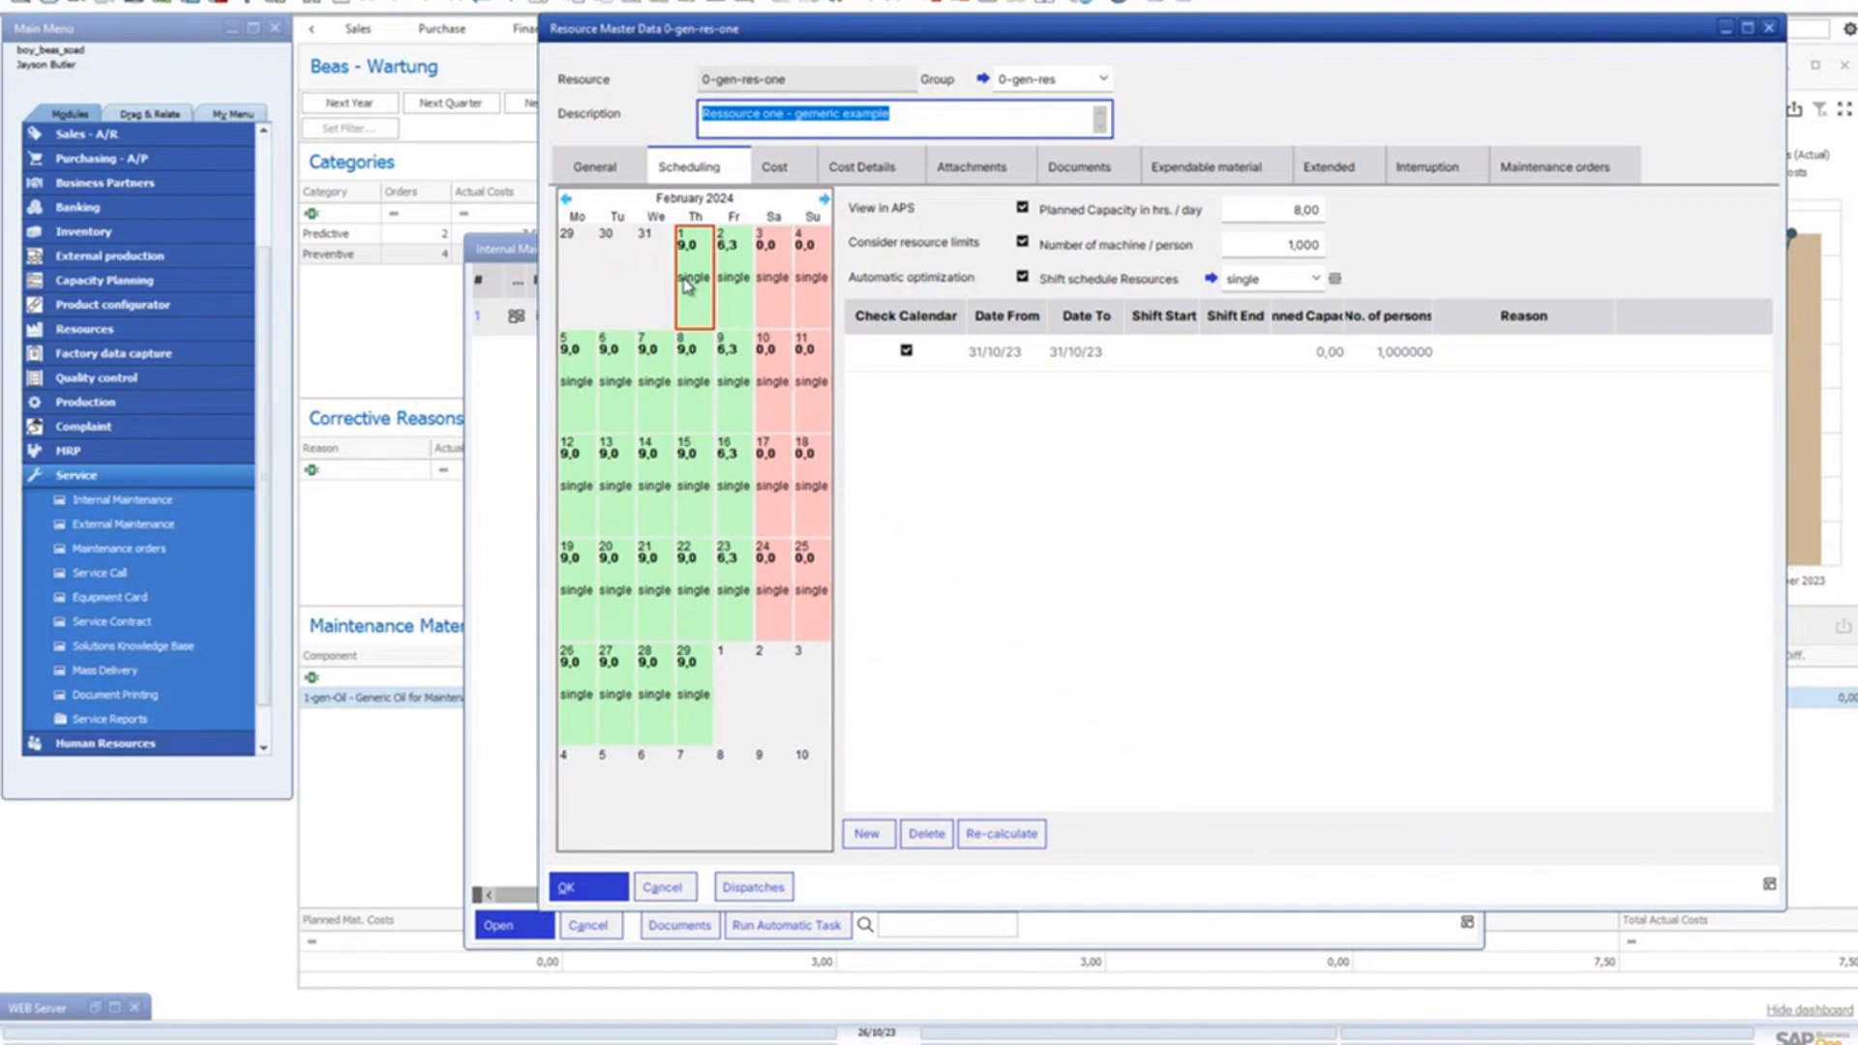
drag(740, 28, 757, 86)
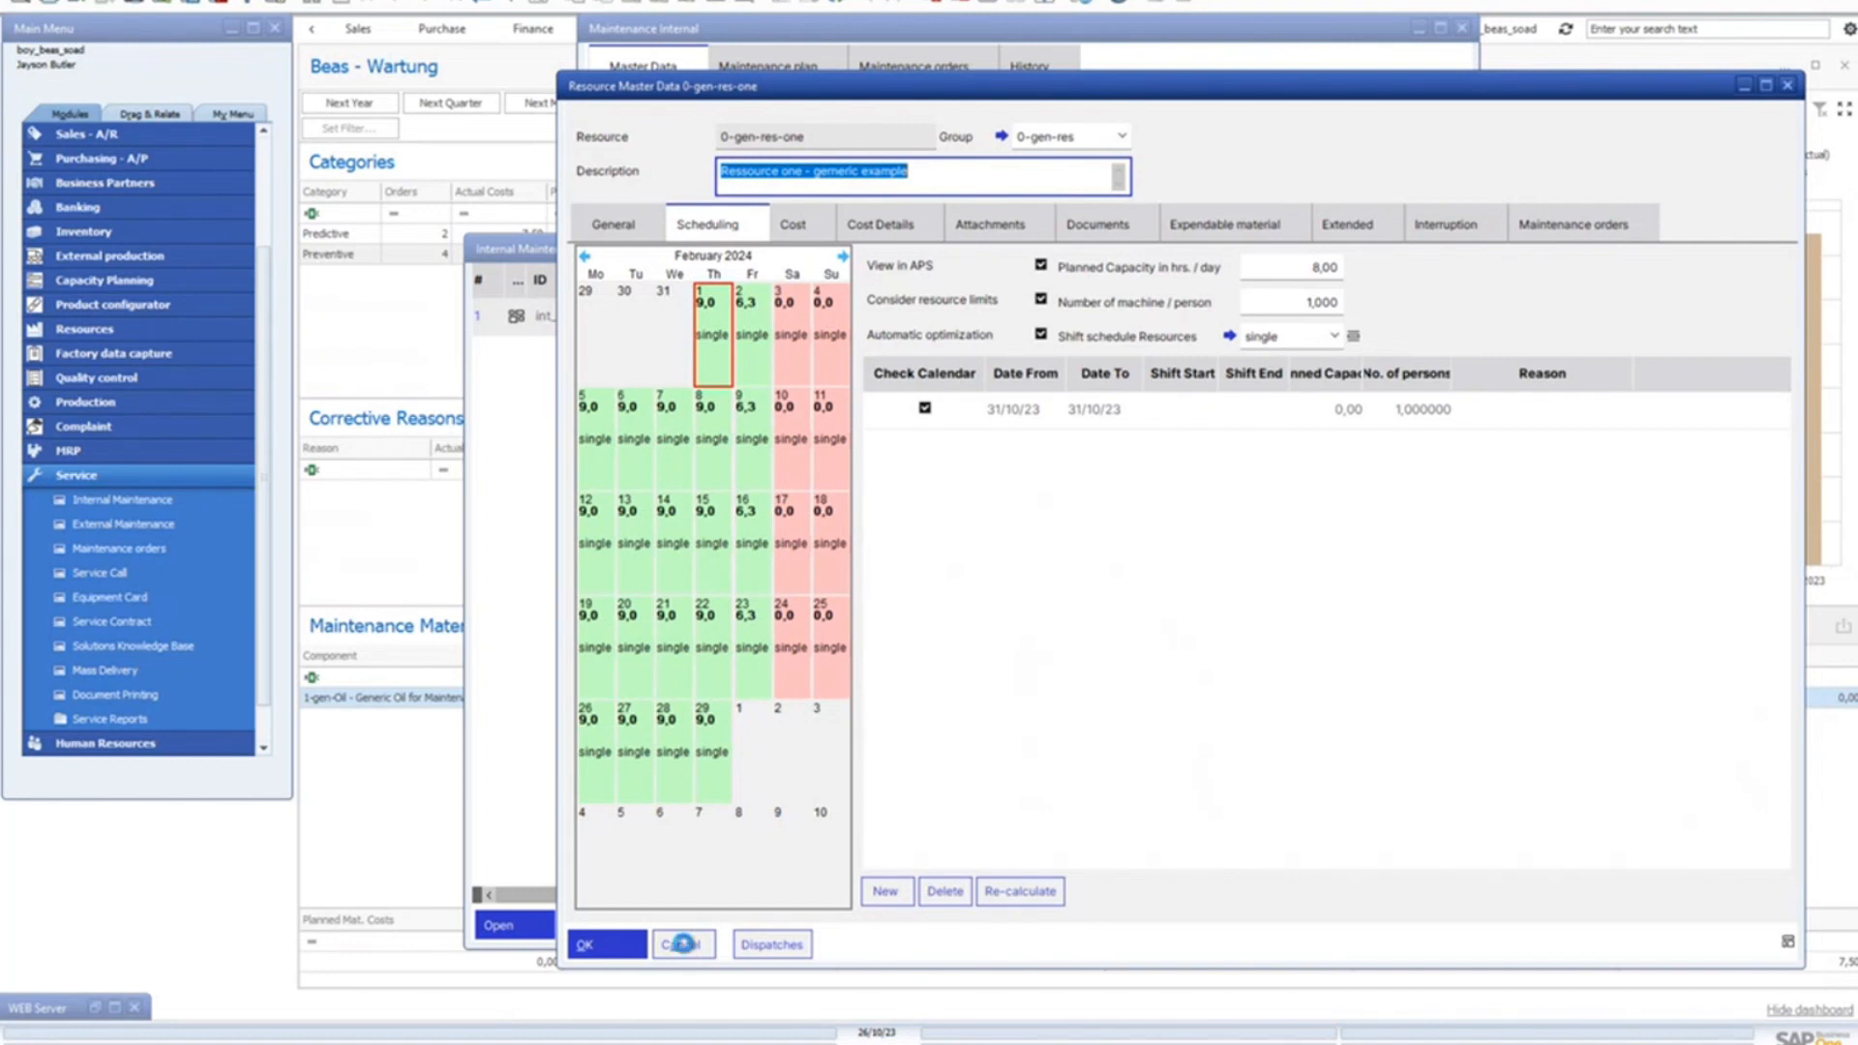
click(682, 946)
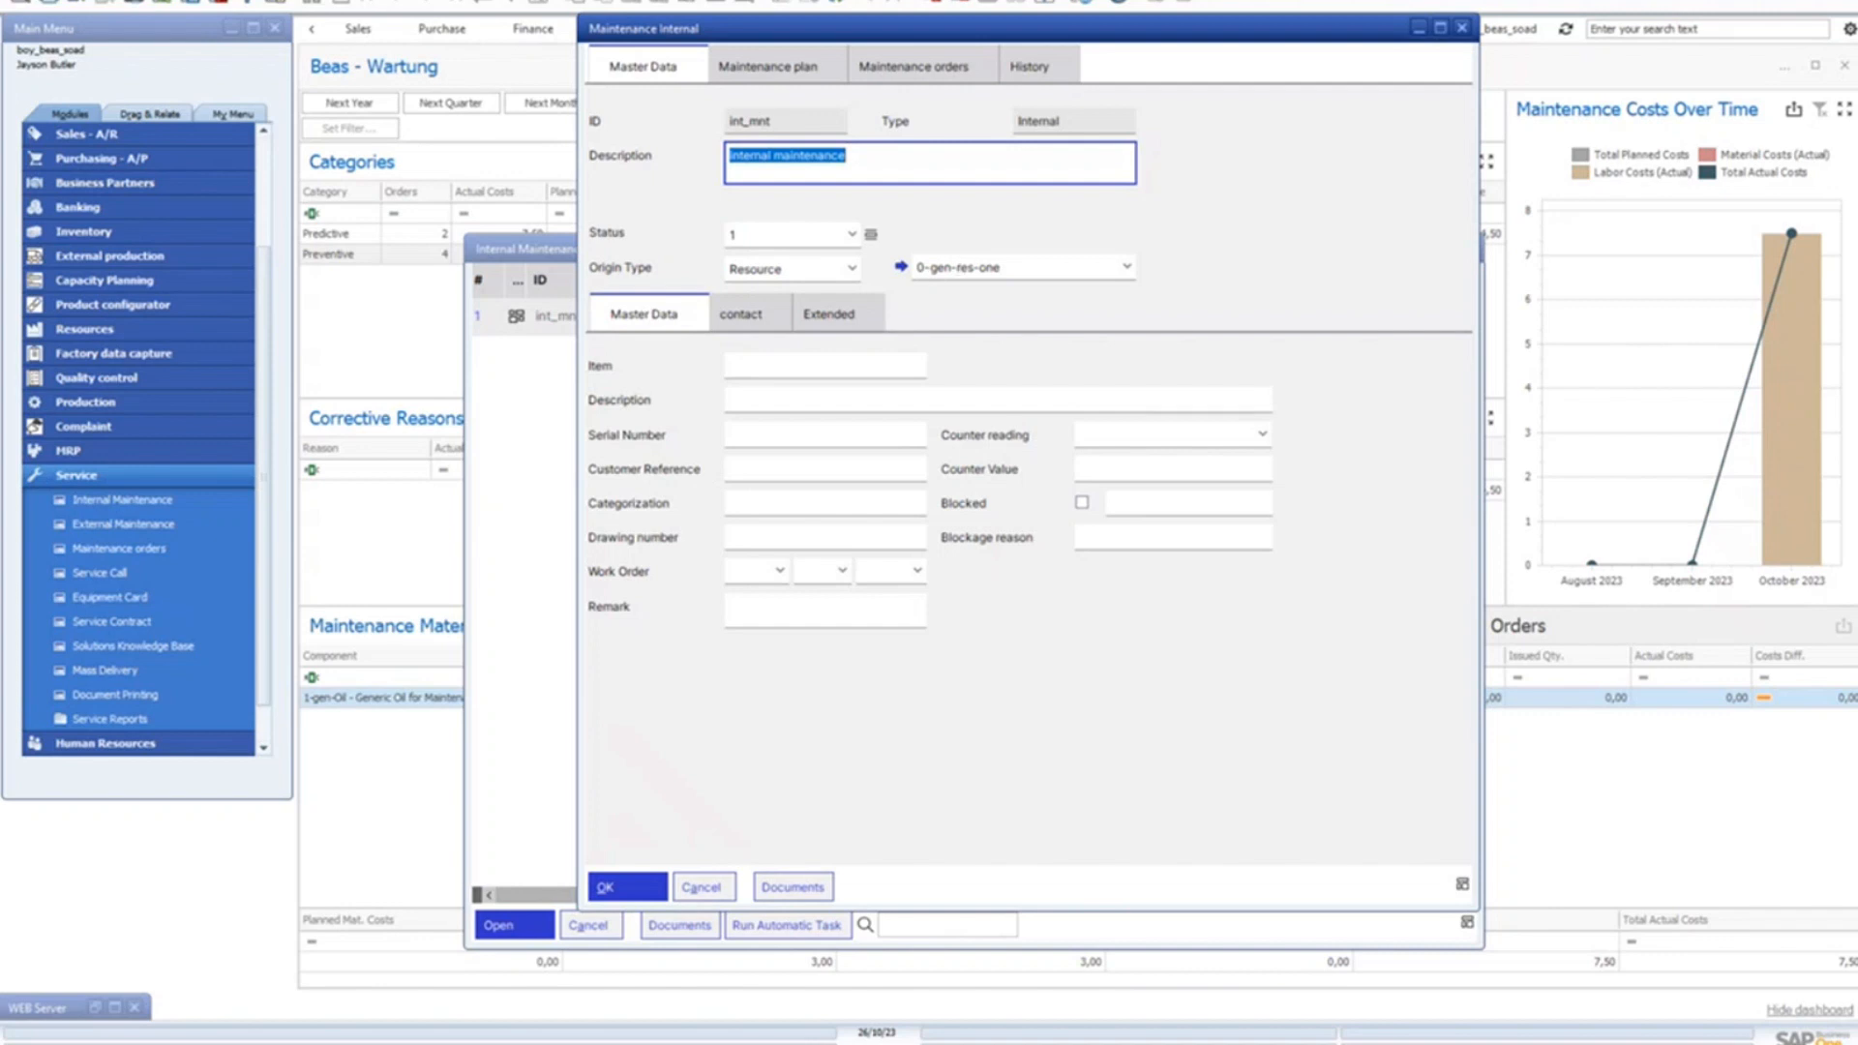
Step: Reopen the record's 0-Predictive maintenance plan and examine its counter values
click(786, 72)
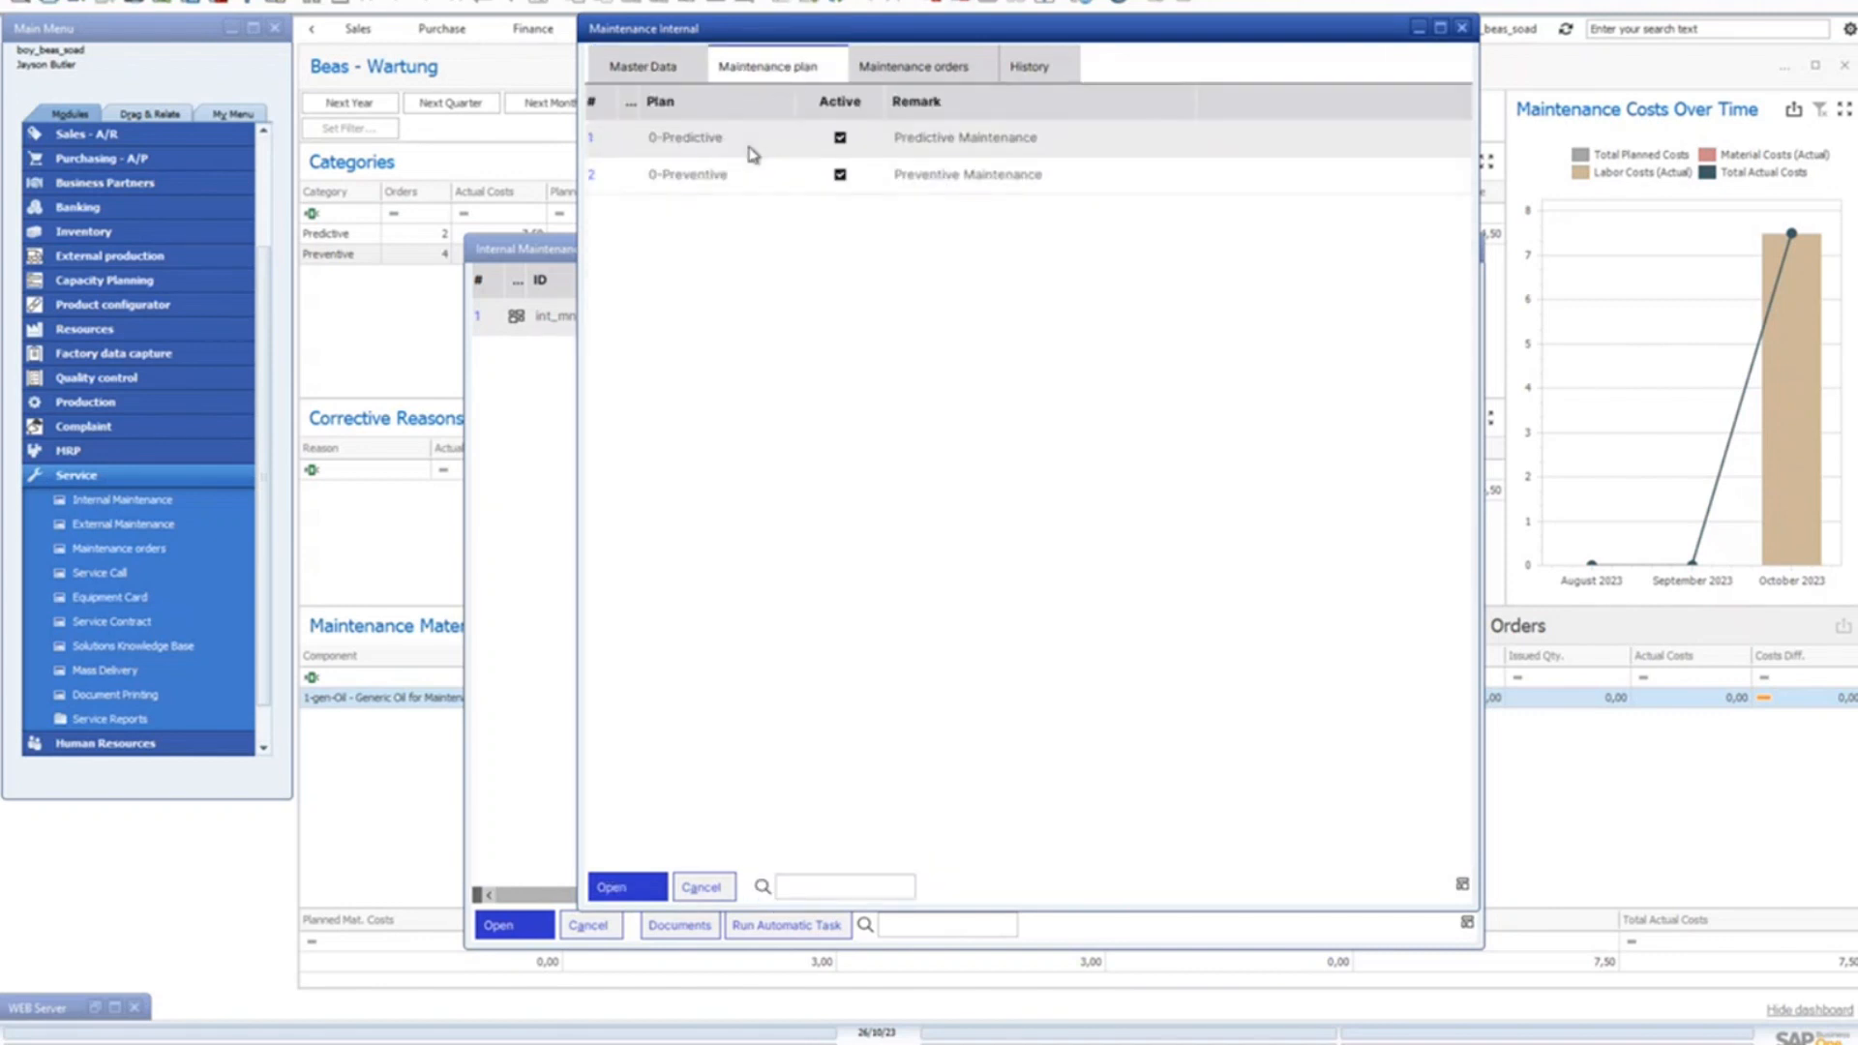
double_click(752, 154)
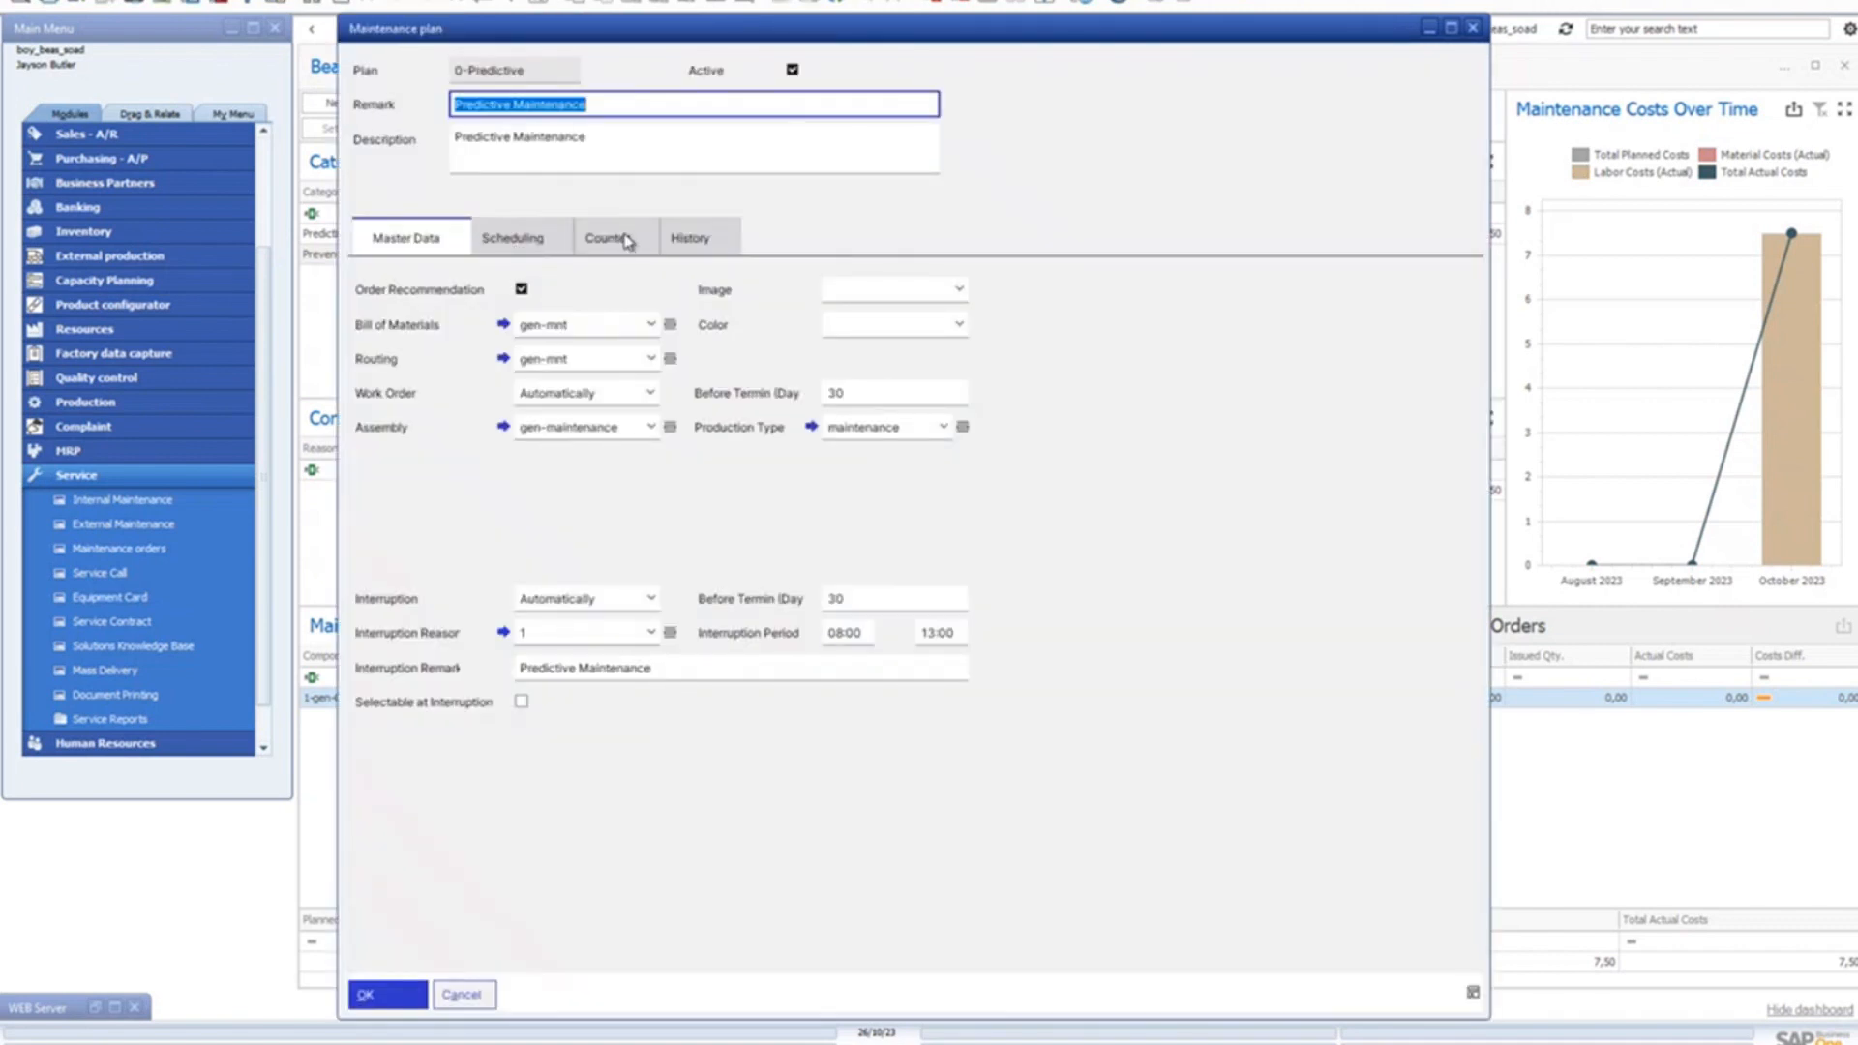
click(627, 242)
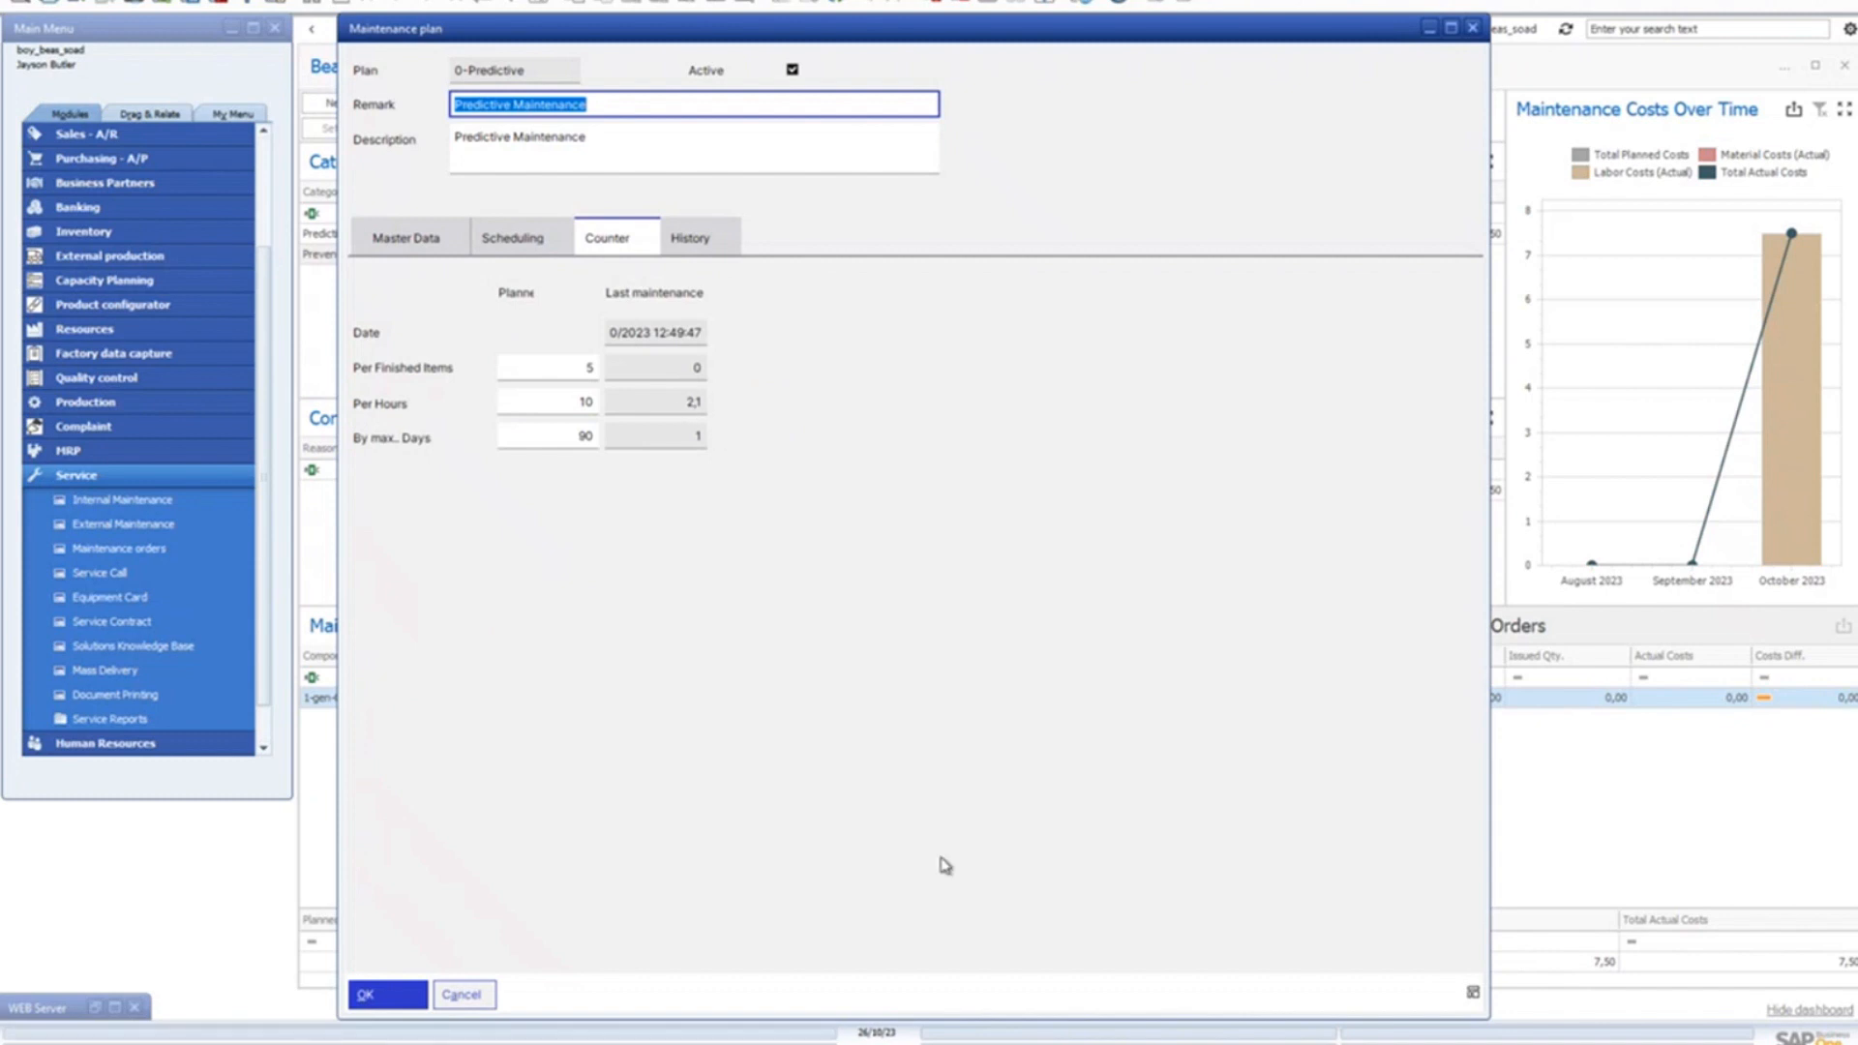
Step: Switch to Beas Terminal and start a WO Time Receipt for routing 23/30/10, filtering the routing search by "one"
click(941, 995)
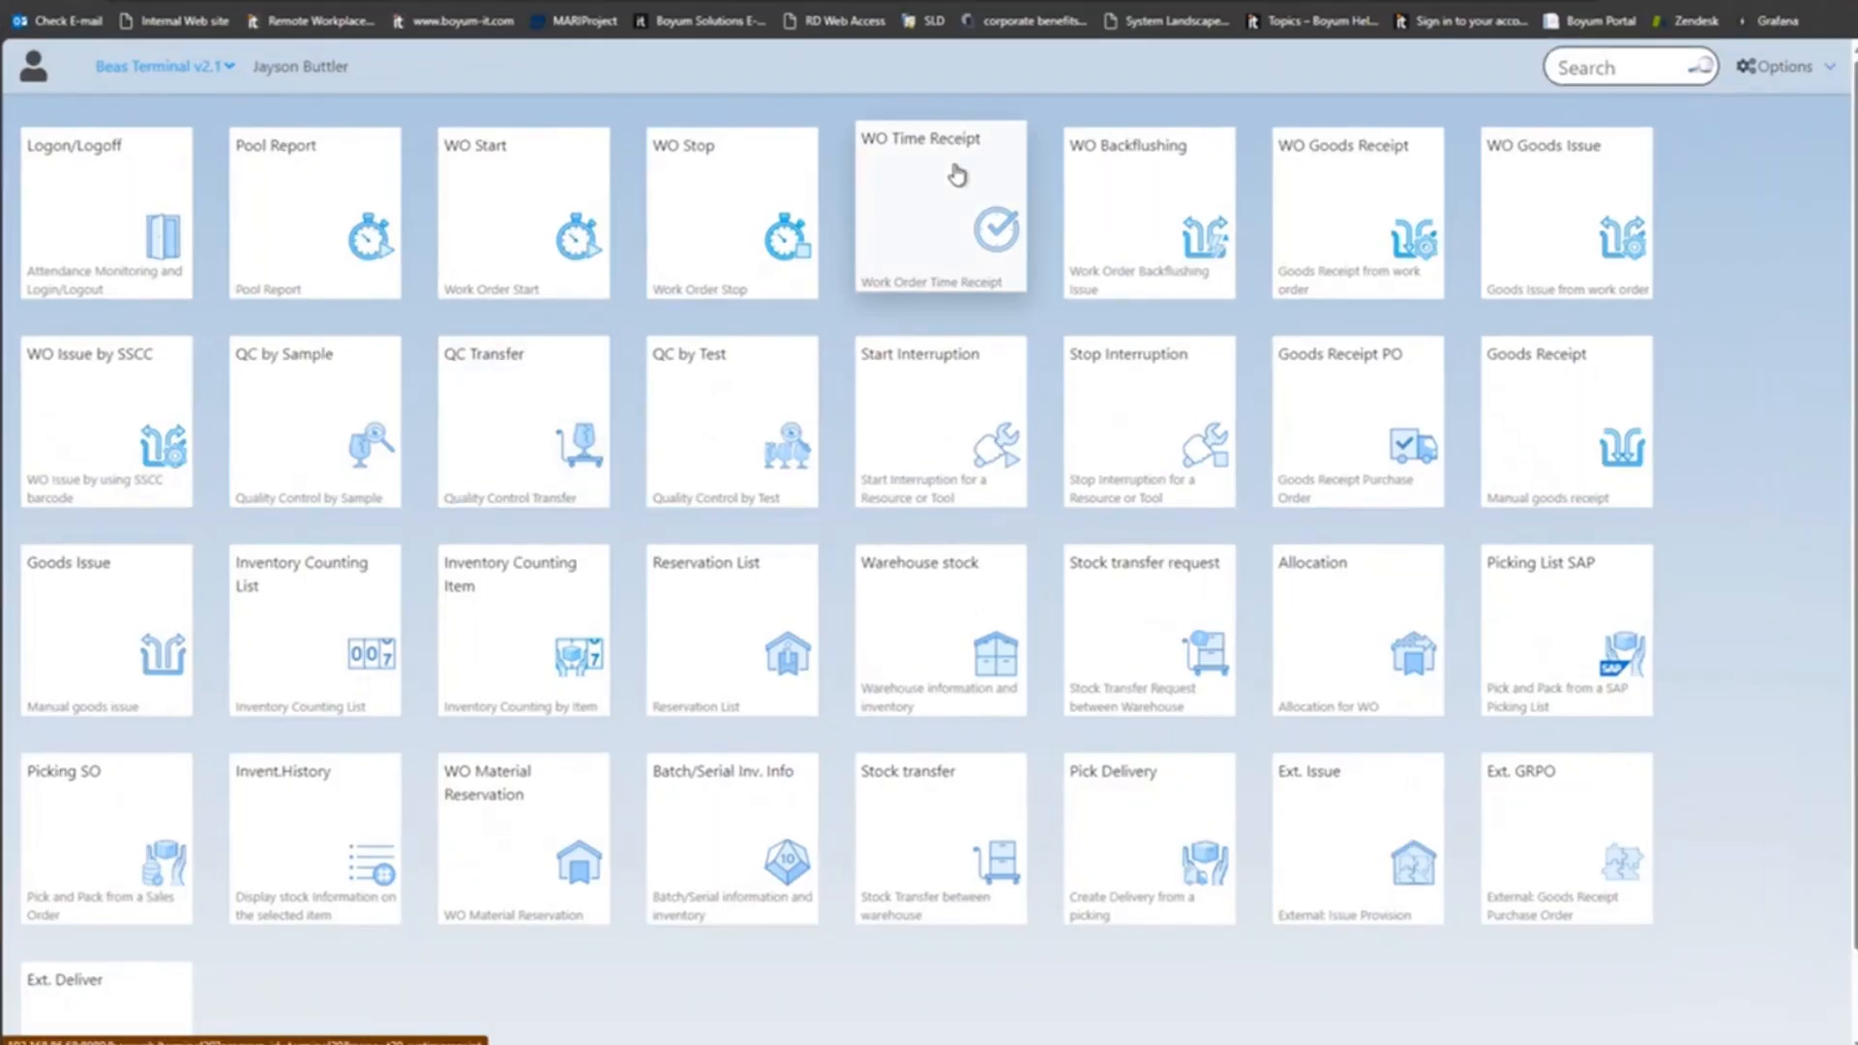
click(956, 175)
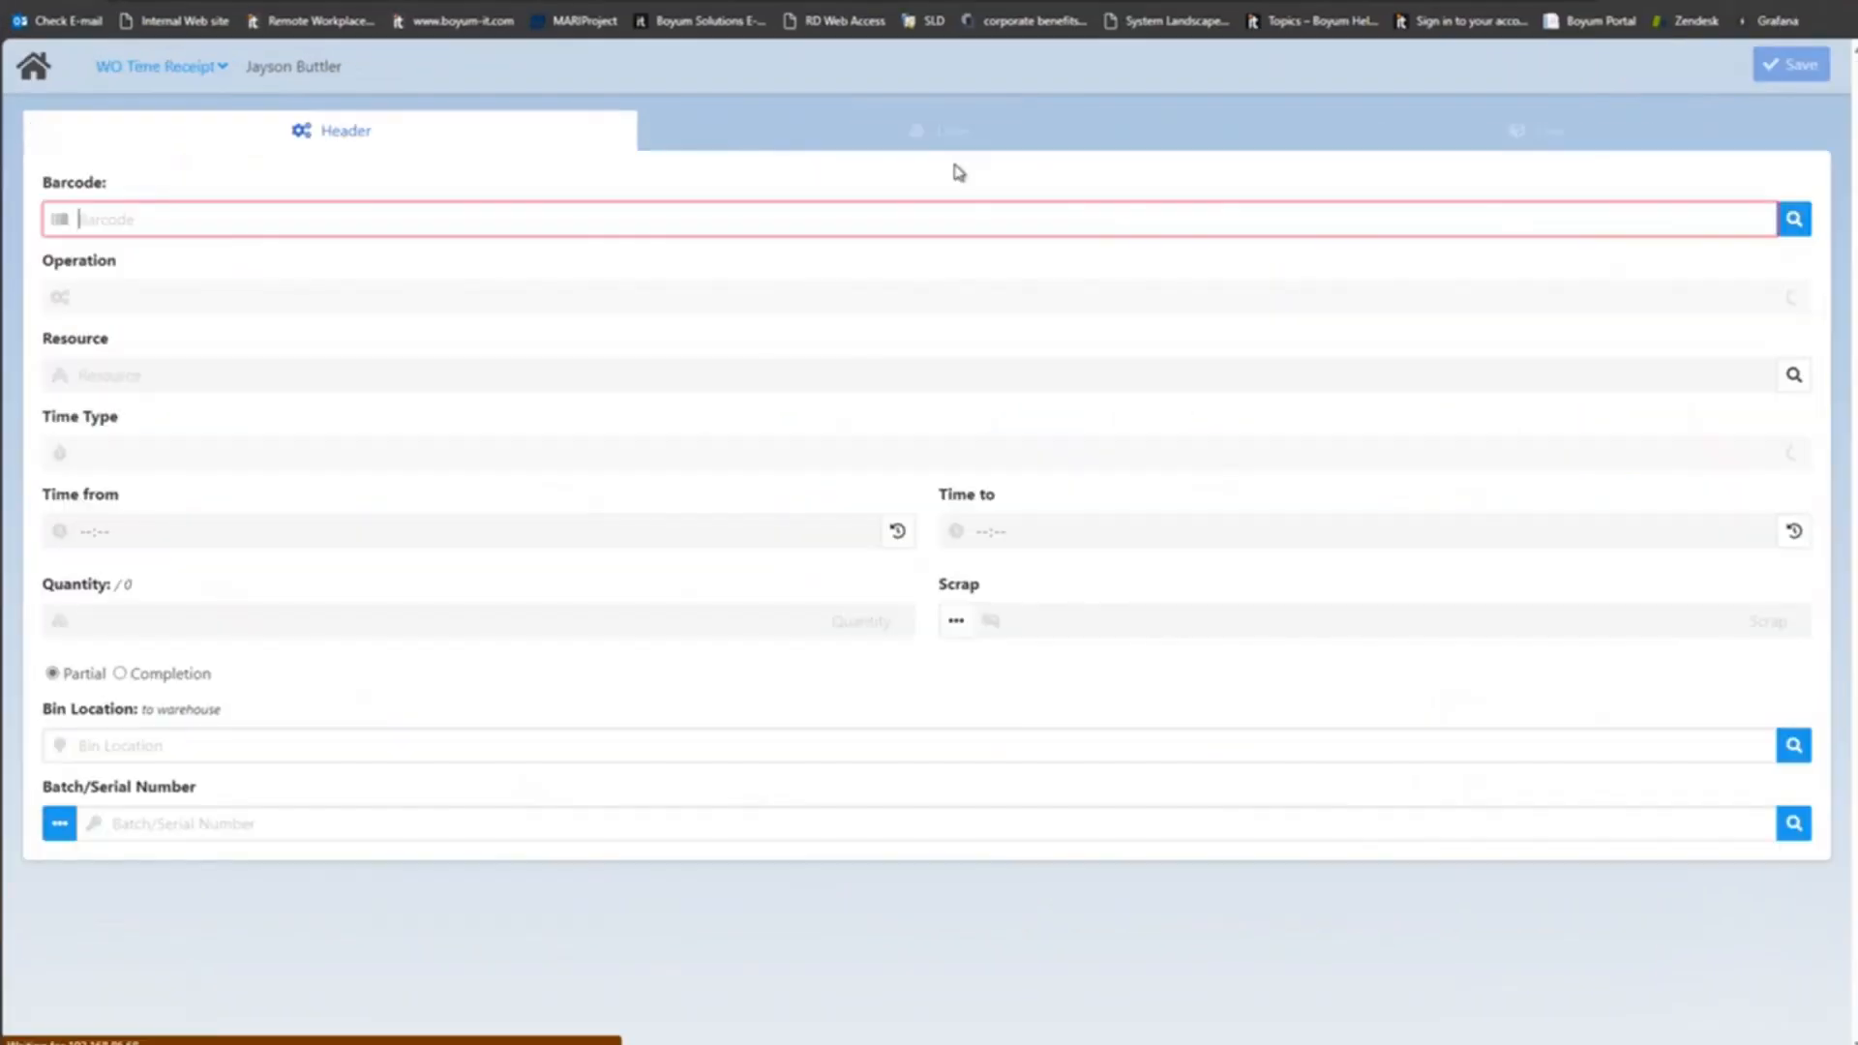
click(1793, 219)
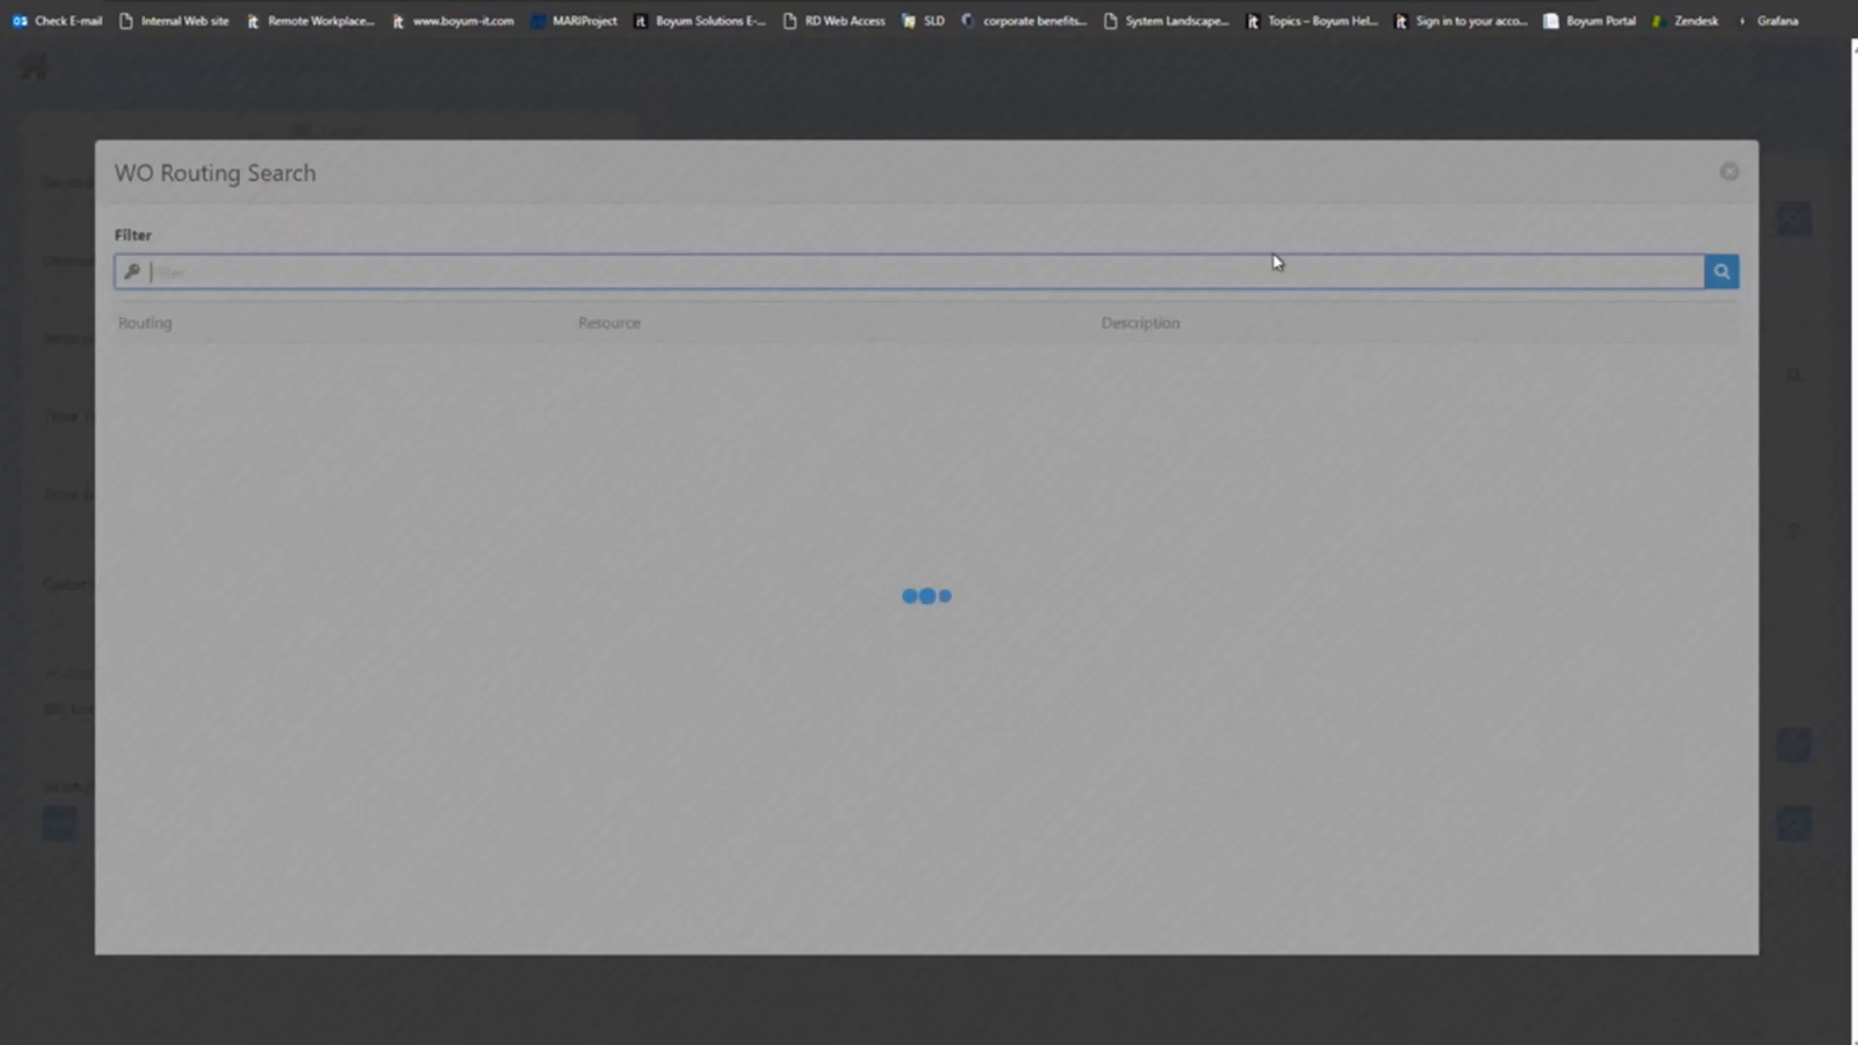
text(one)
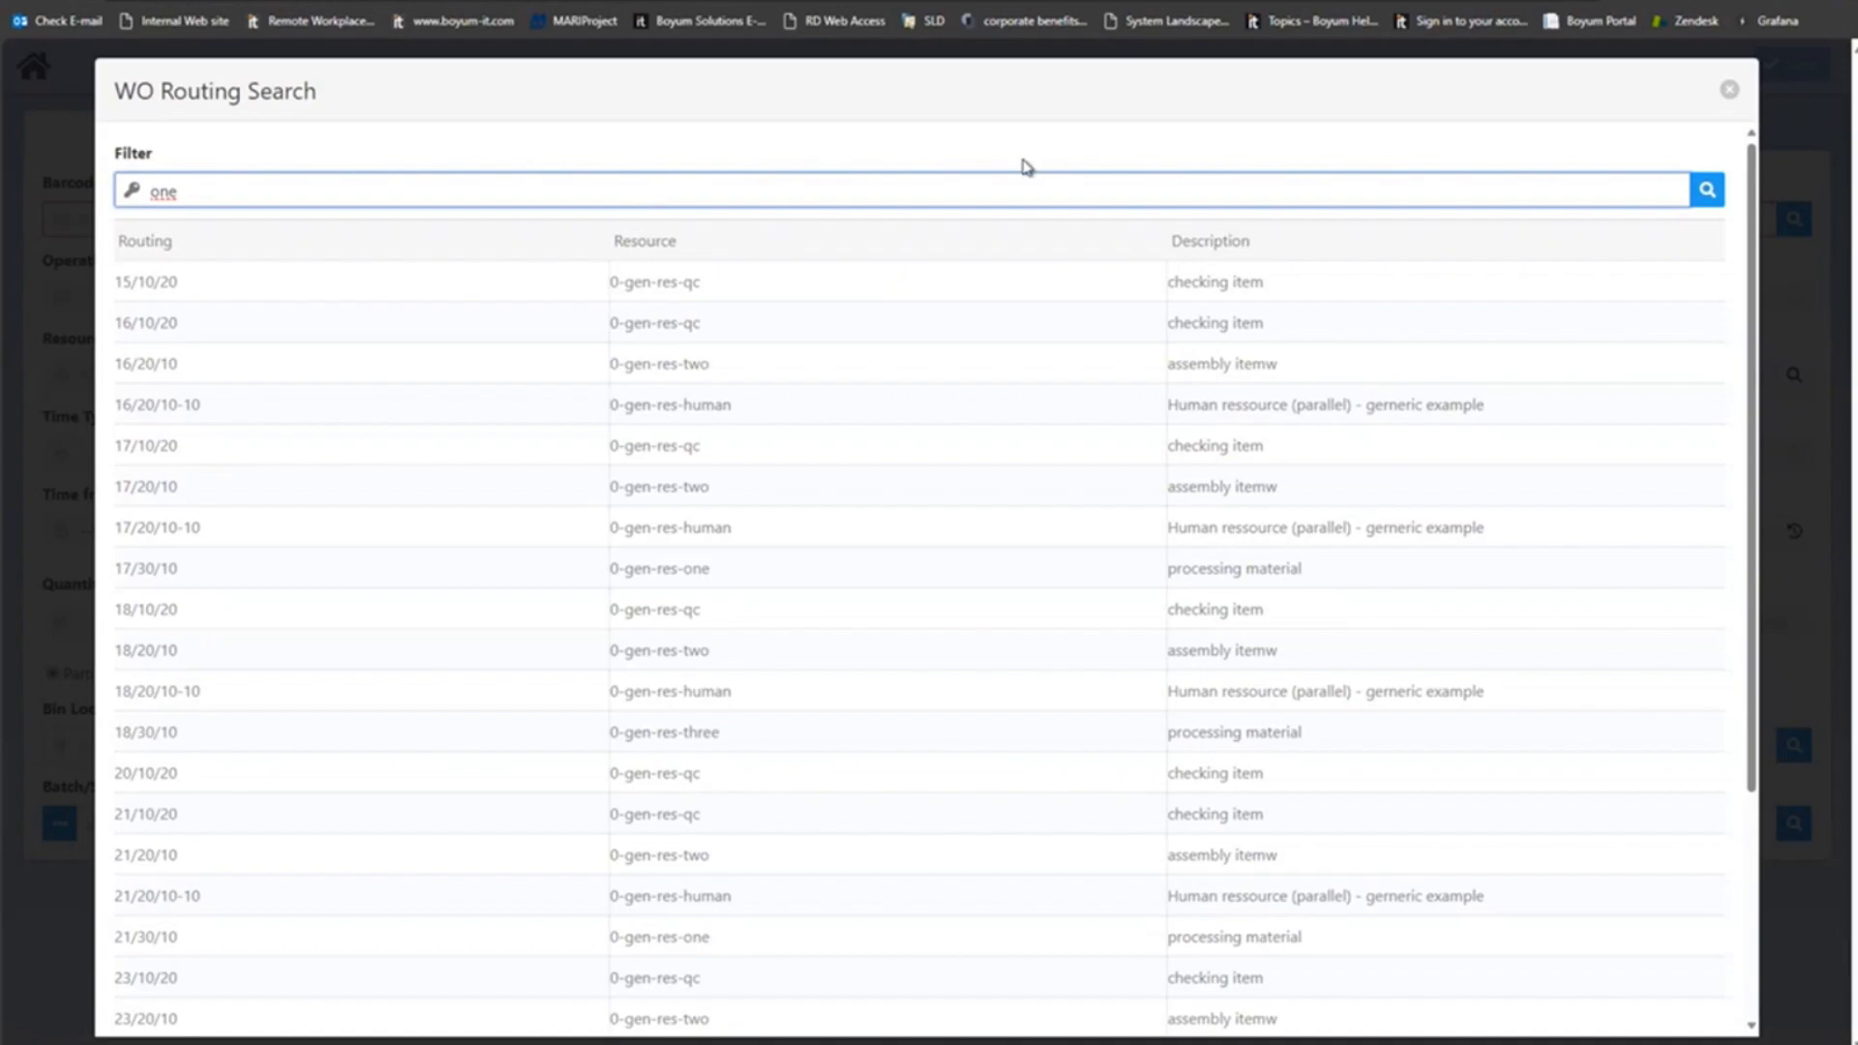
key(Return)
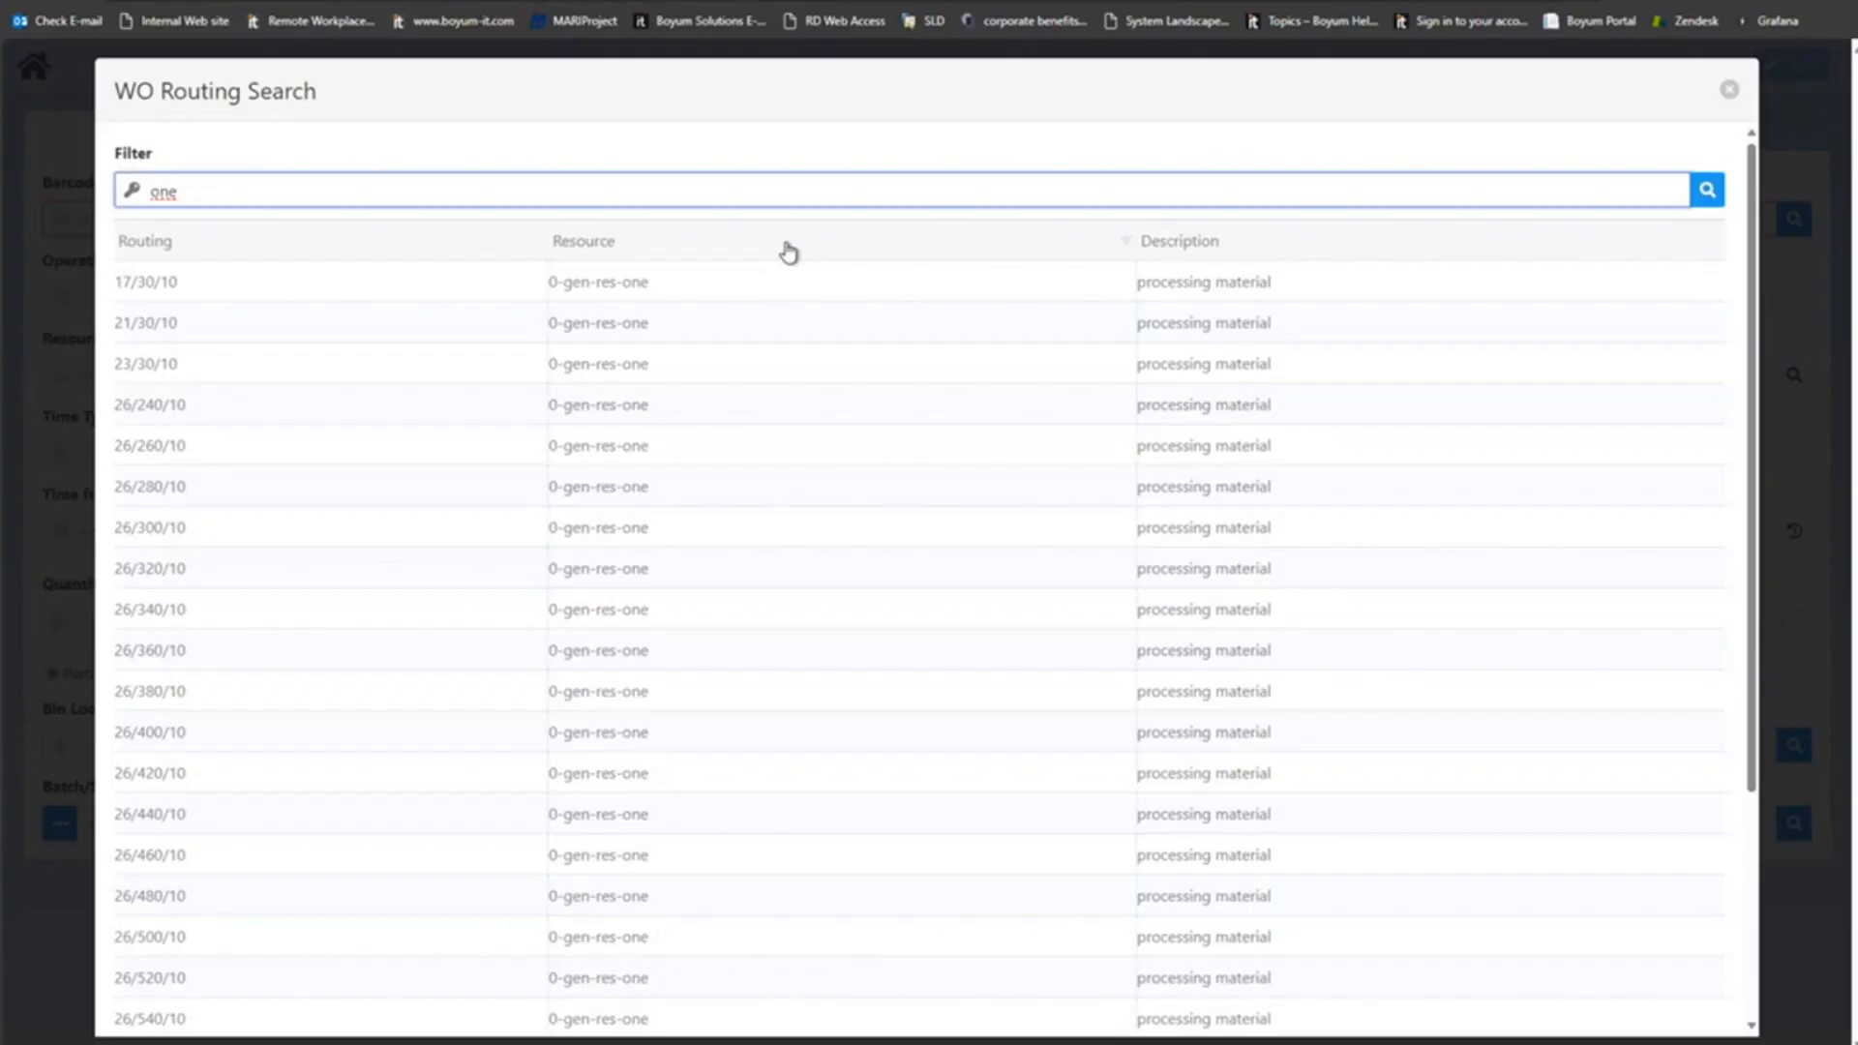
click(389, 373)
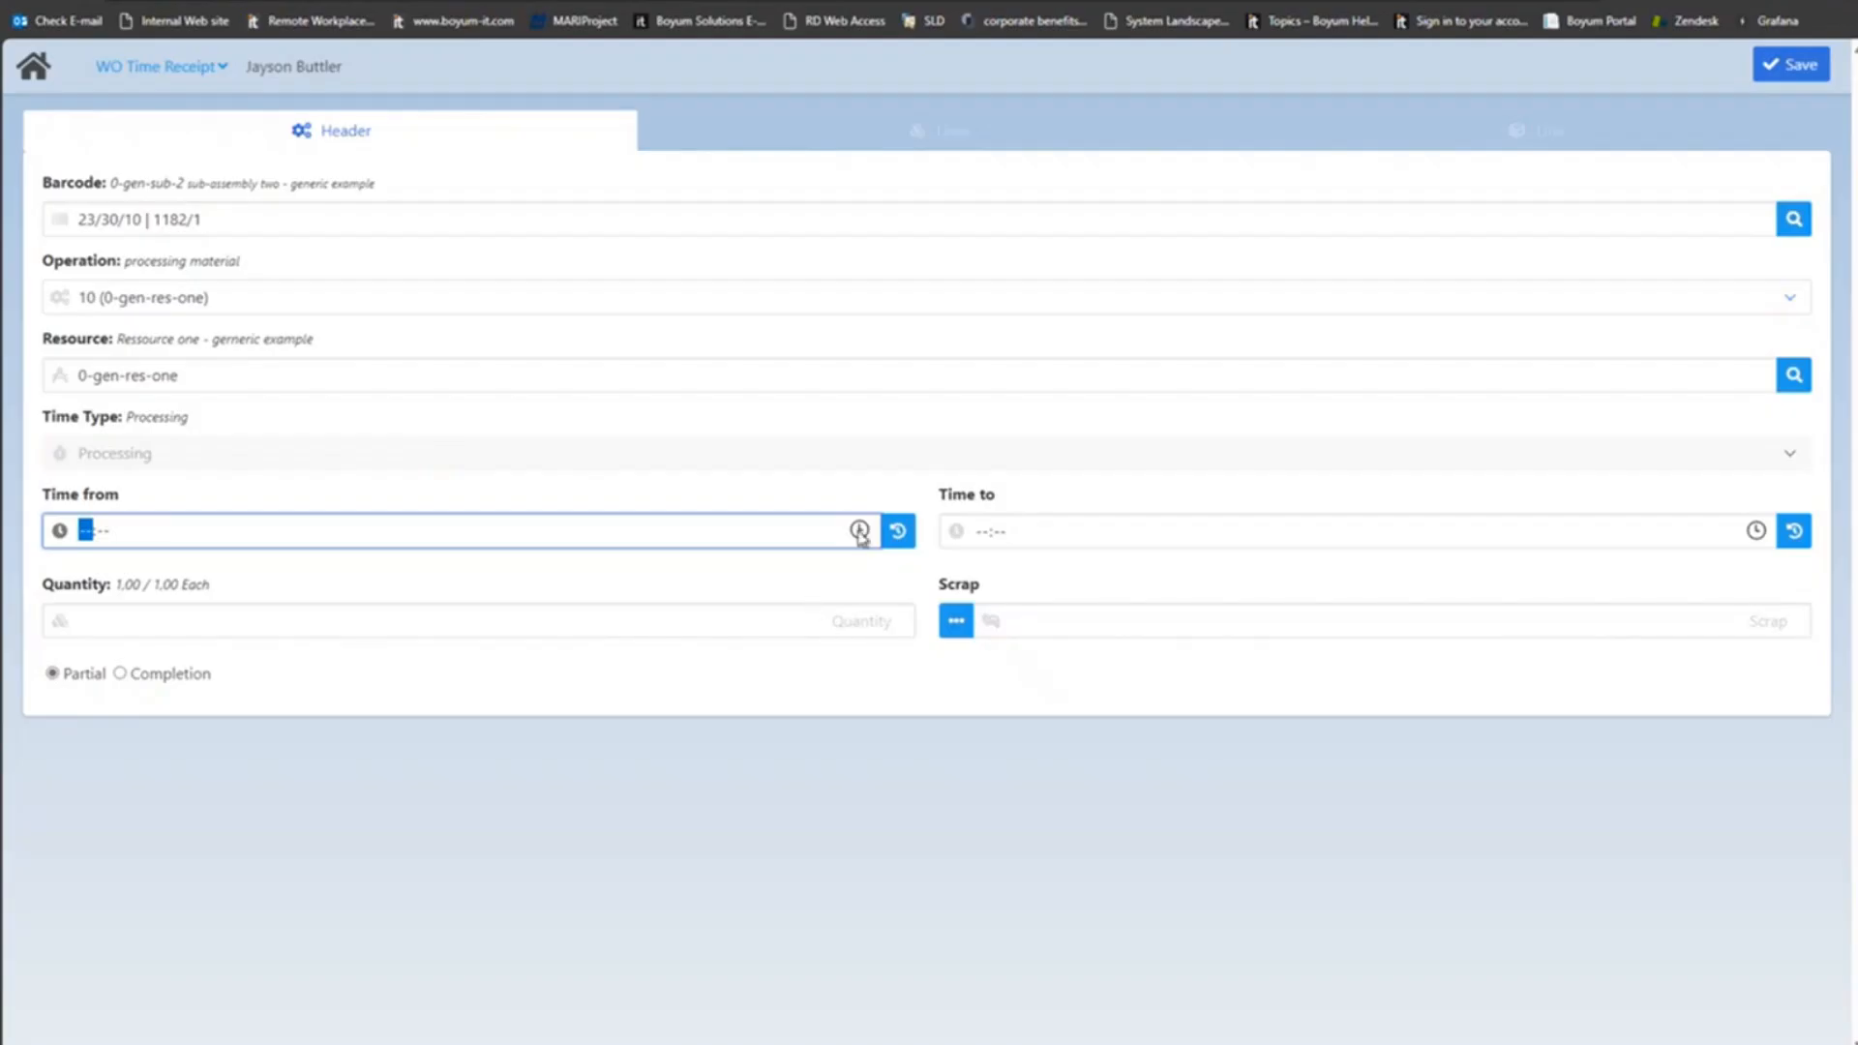
Step: Set the time receipt's start time to 15:20 and its end time to 16:20
click(904, 536)
click(1796, 534)
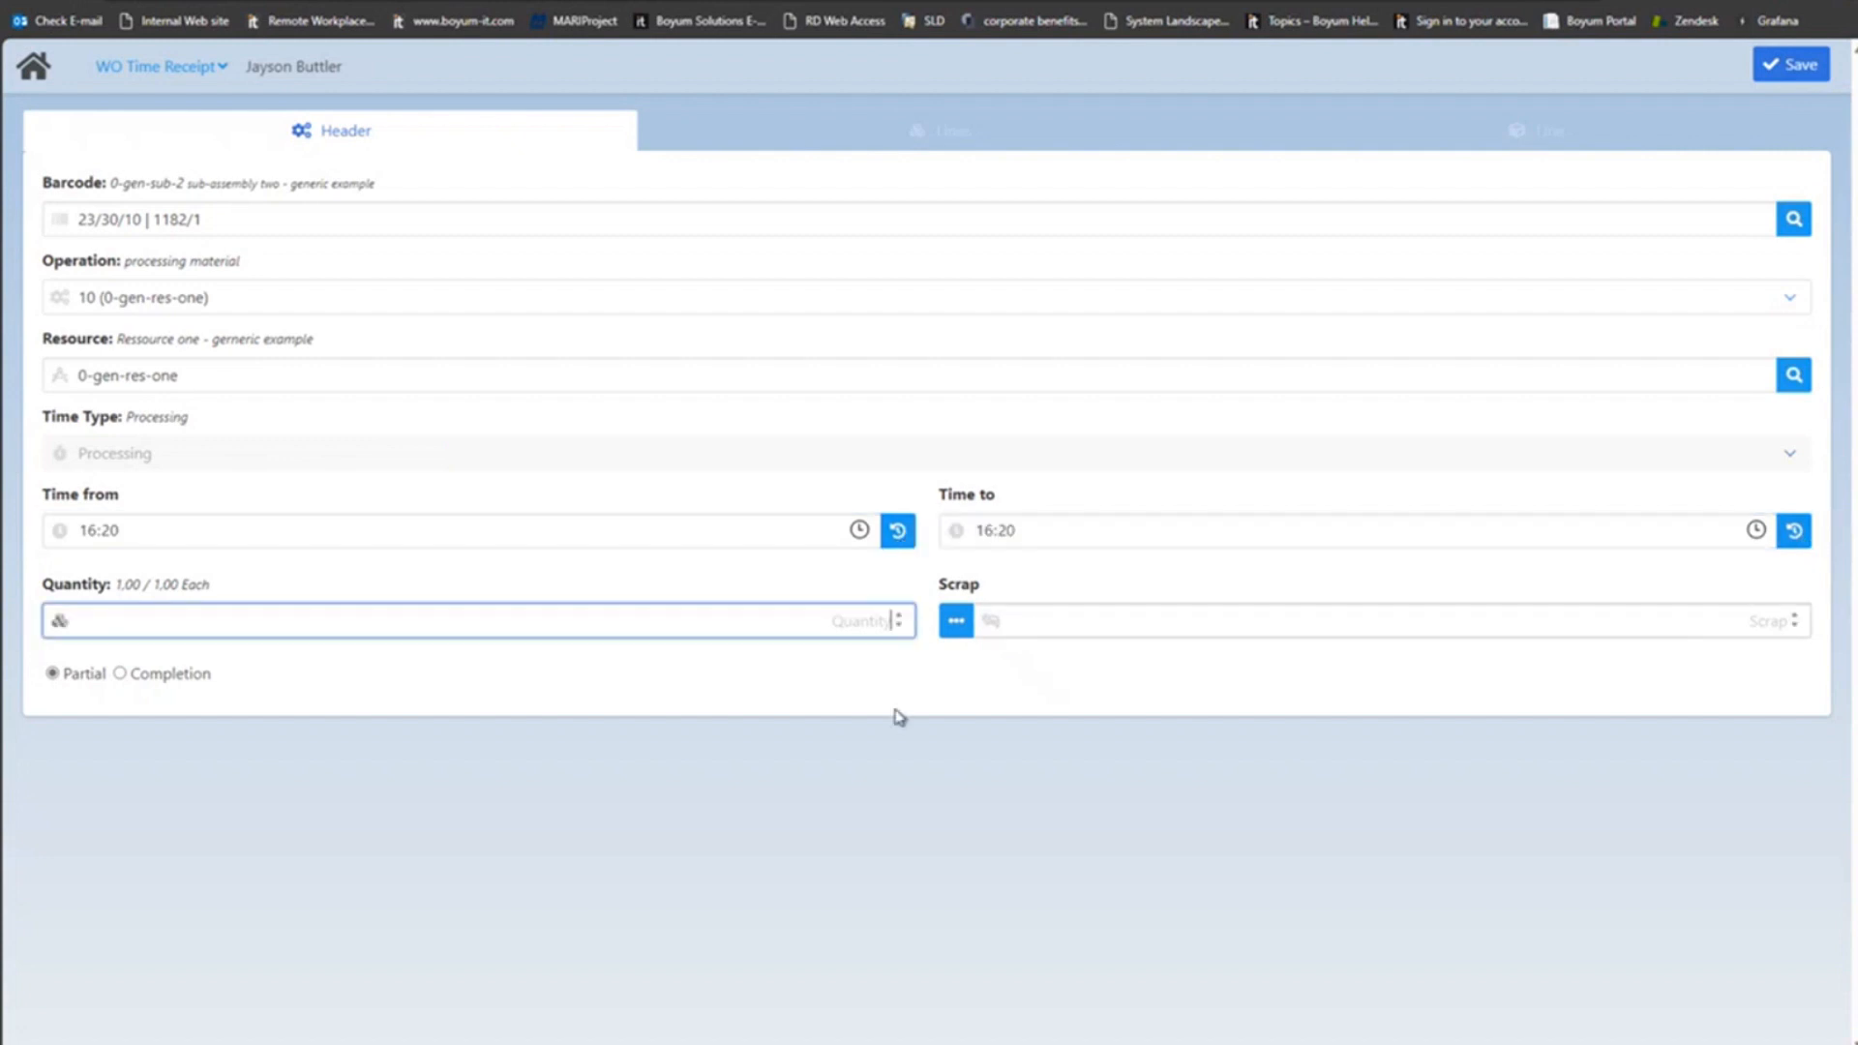
click(91, 539)
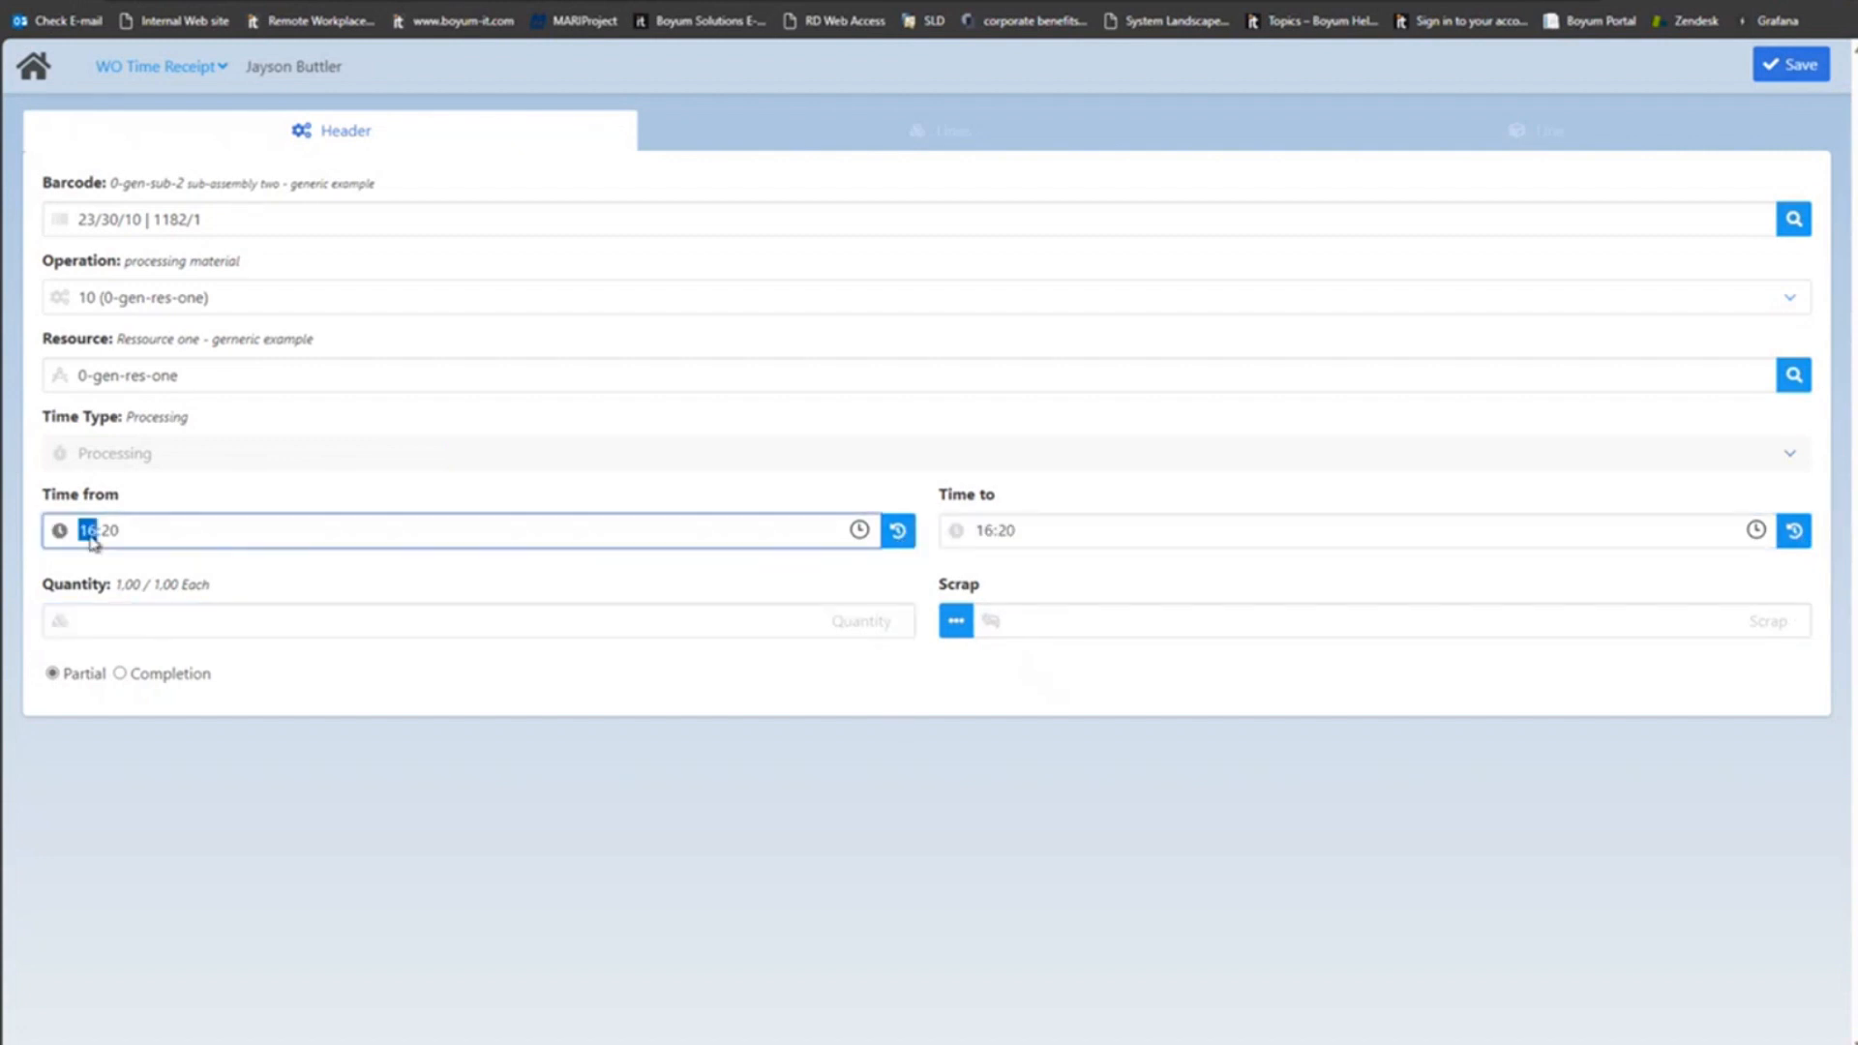
text(15)
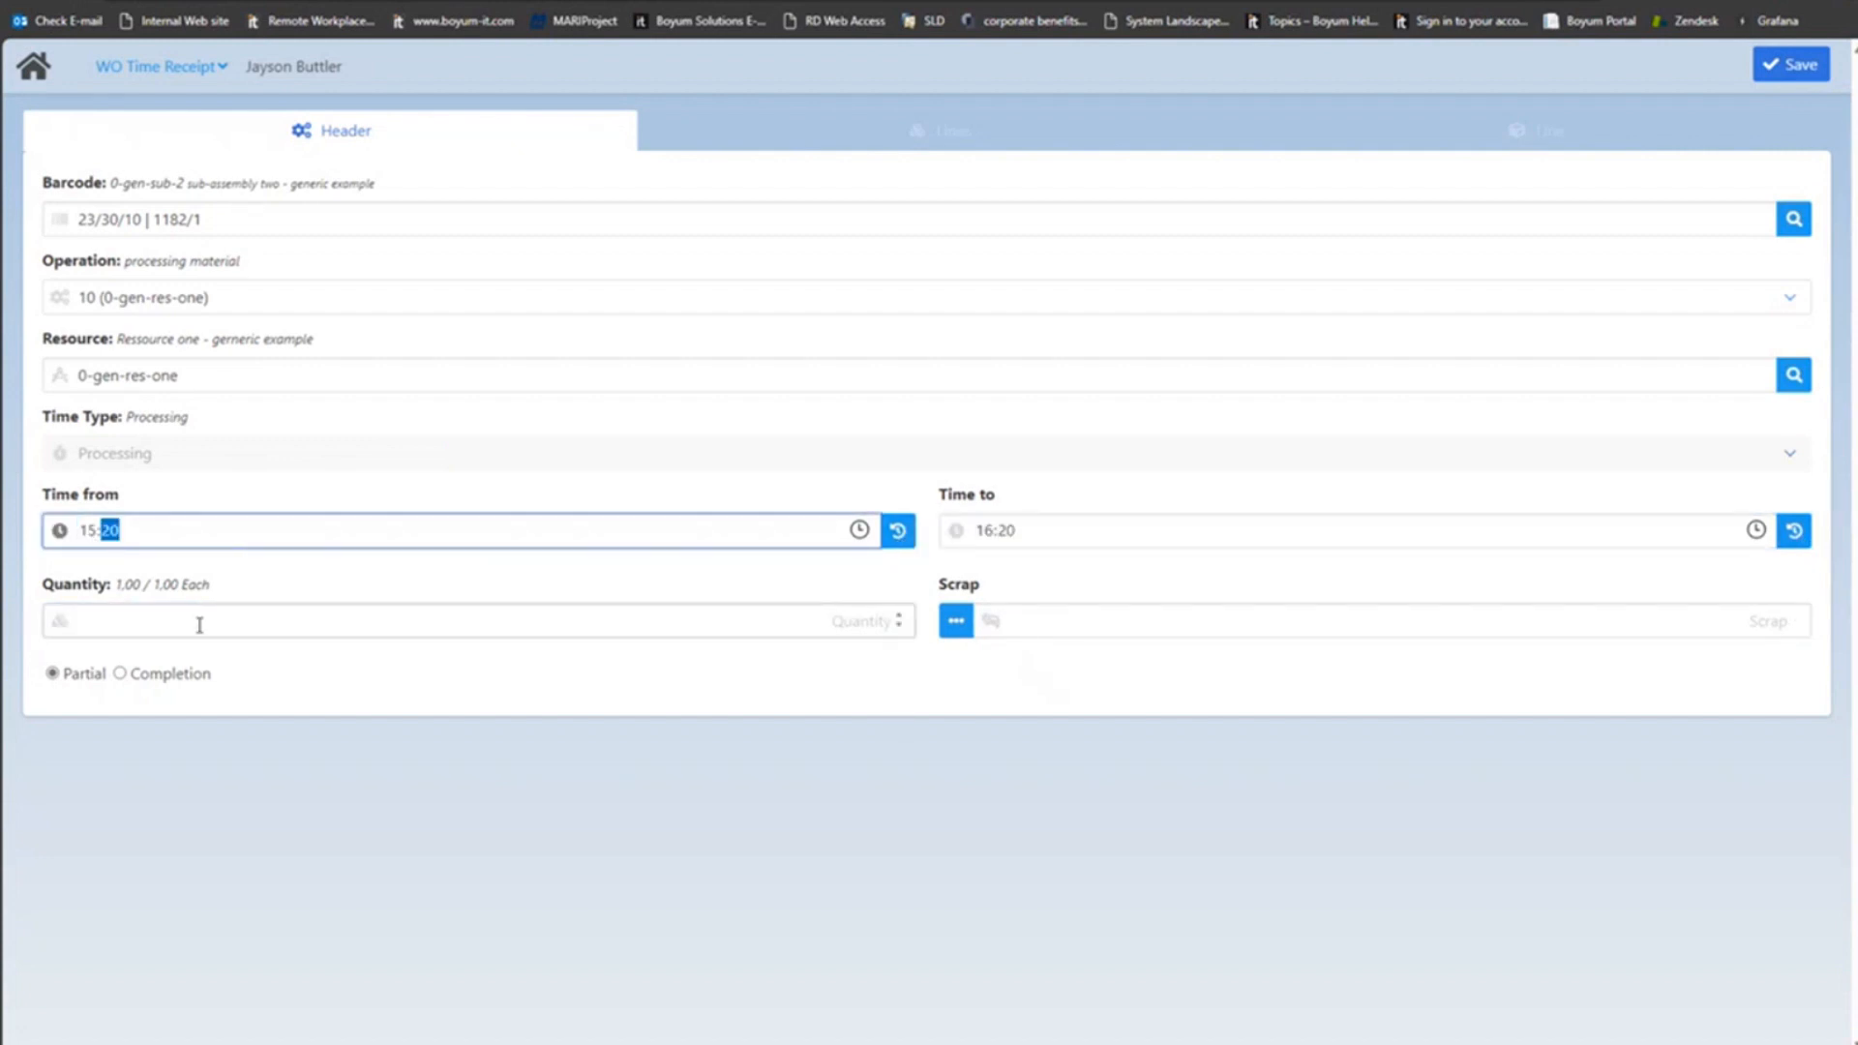
Step: Save the one-hour work order time receipt and acknowledge its creation
click(1800, 66)
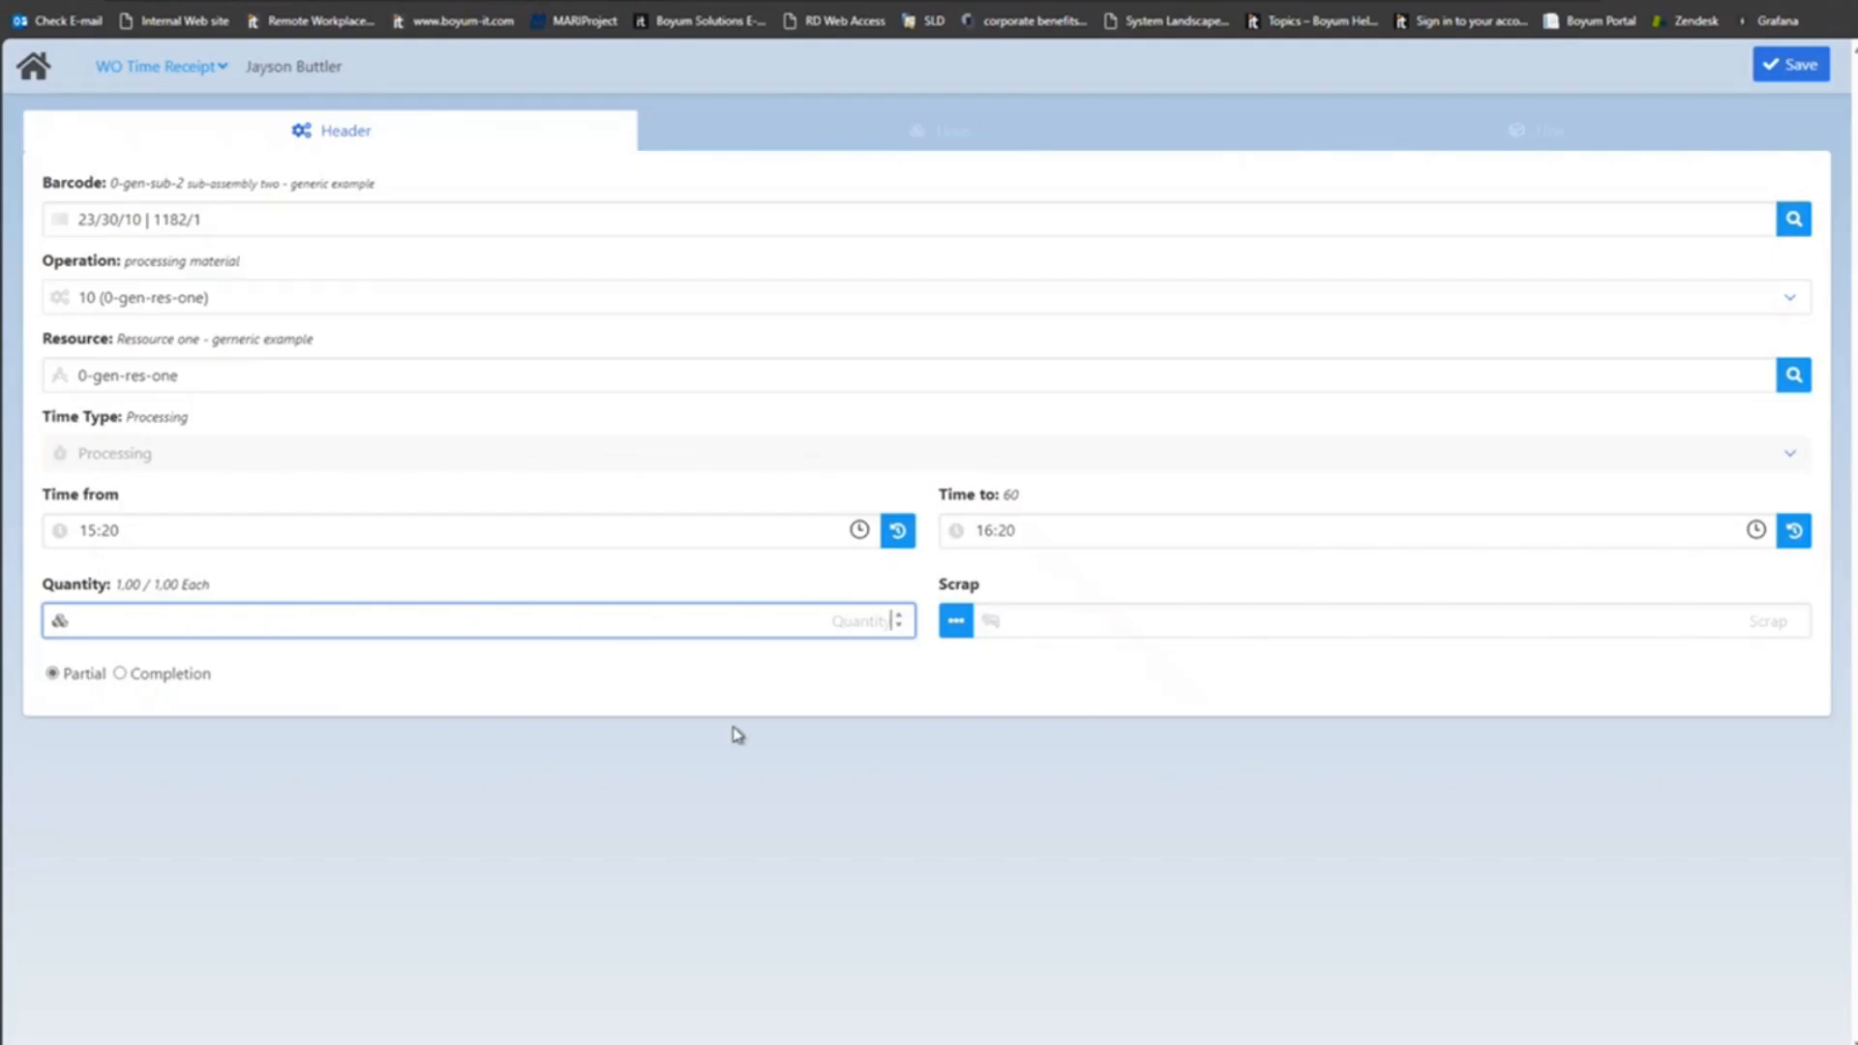
click(1792, 64)
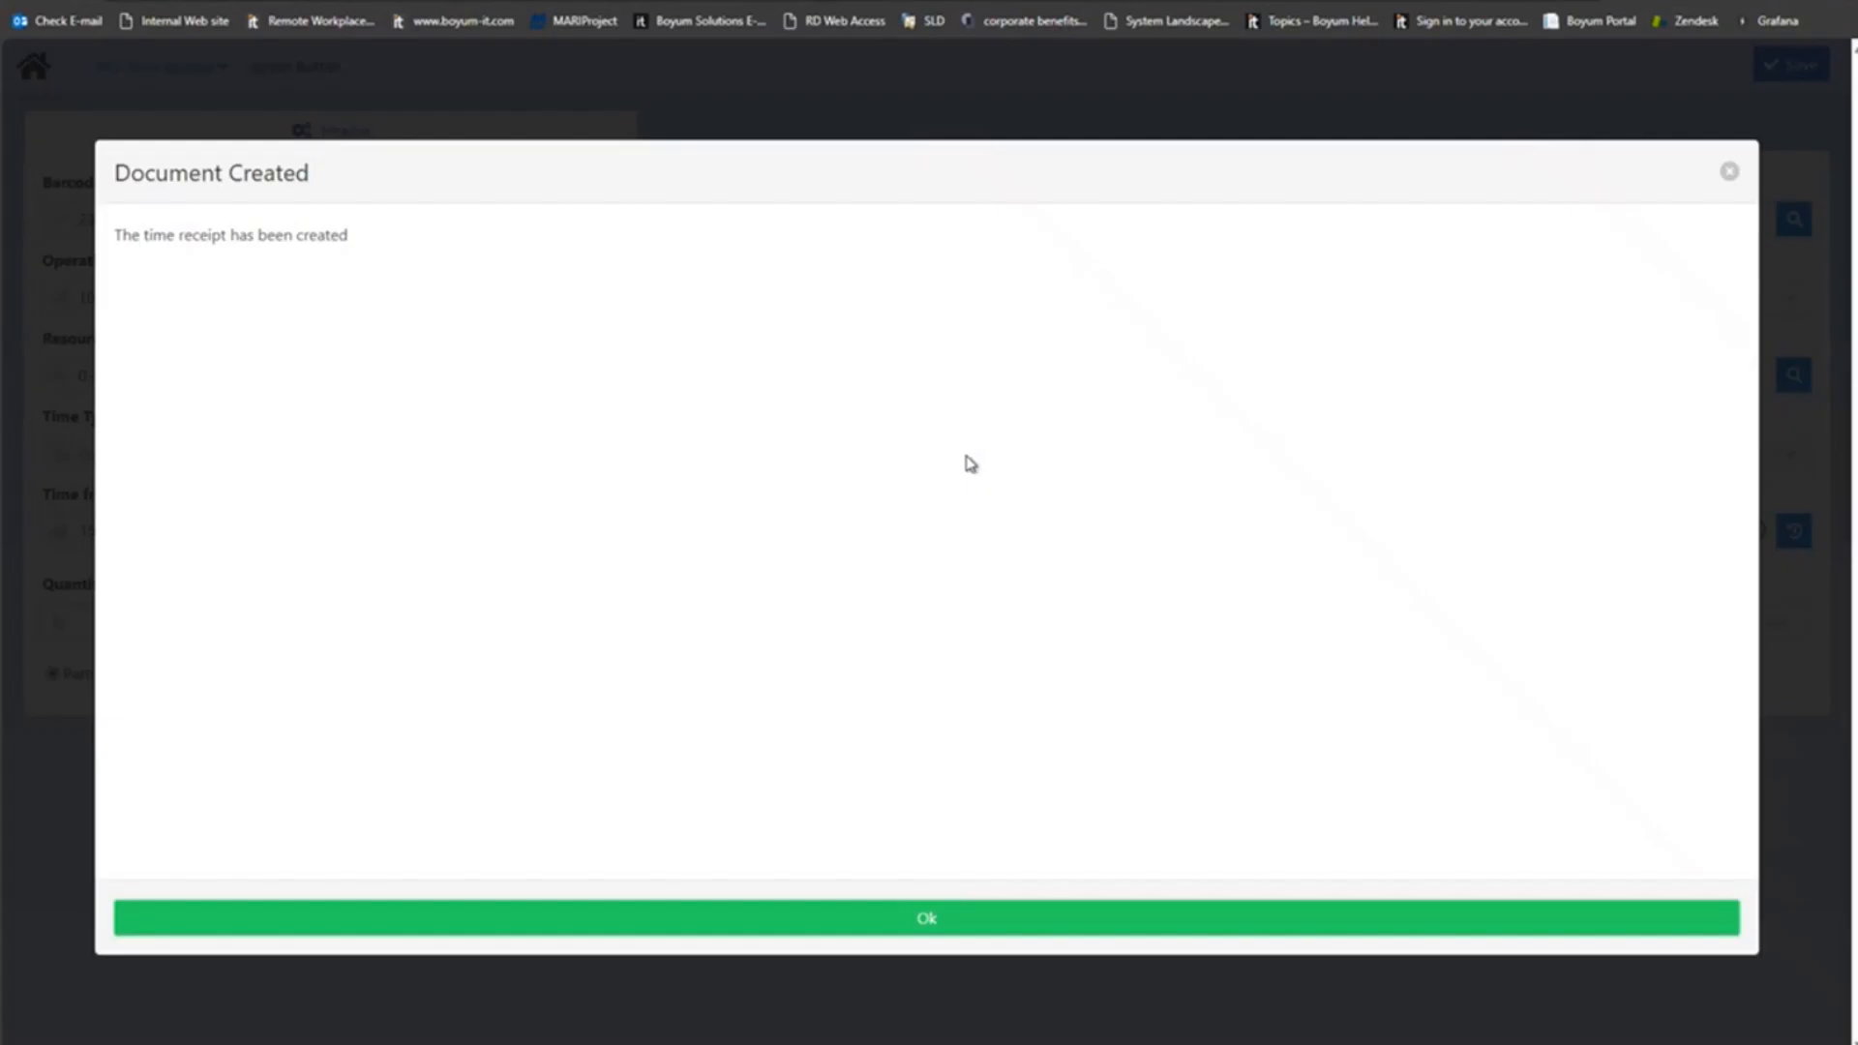
click(1070, 919)
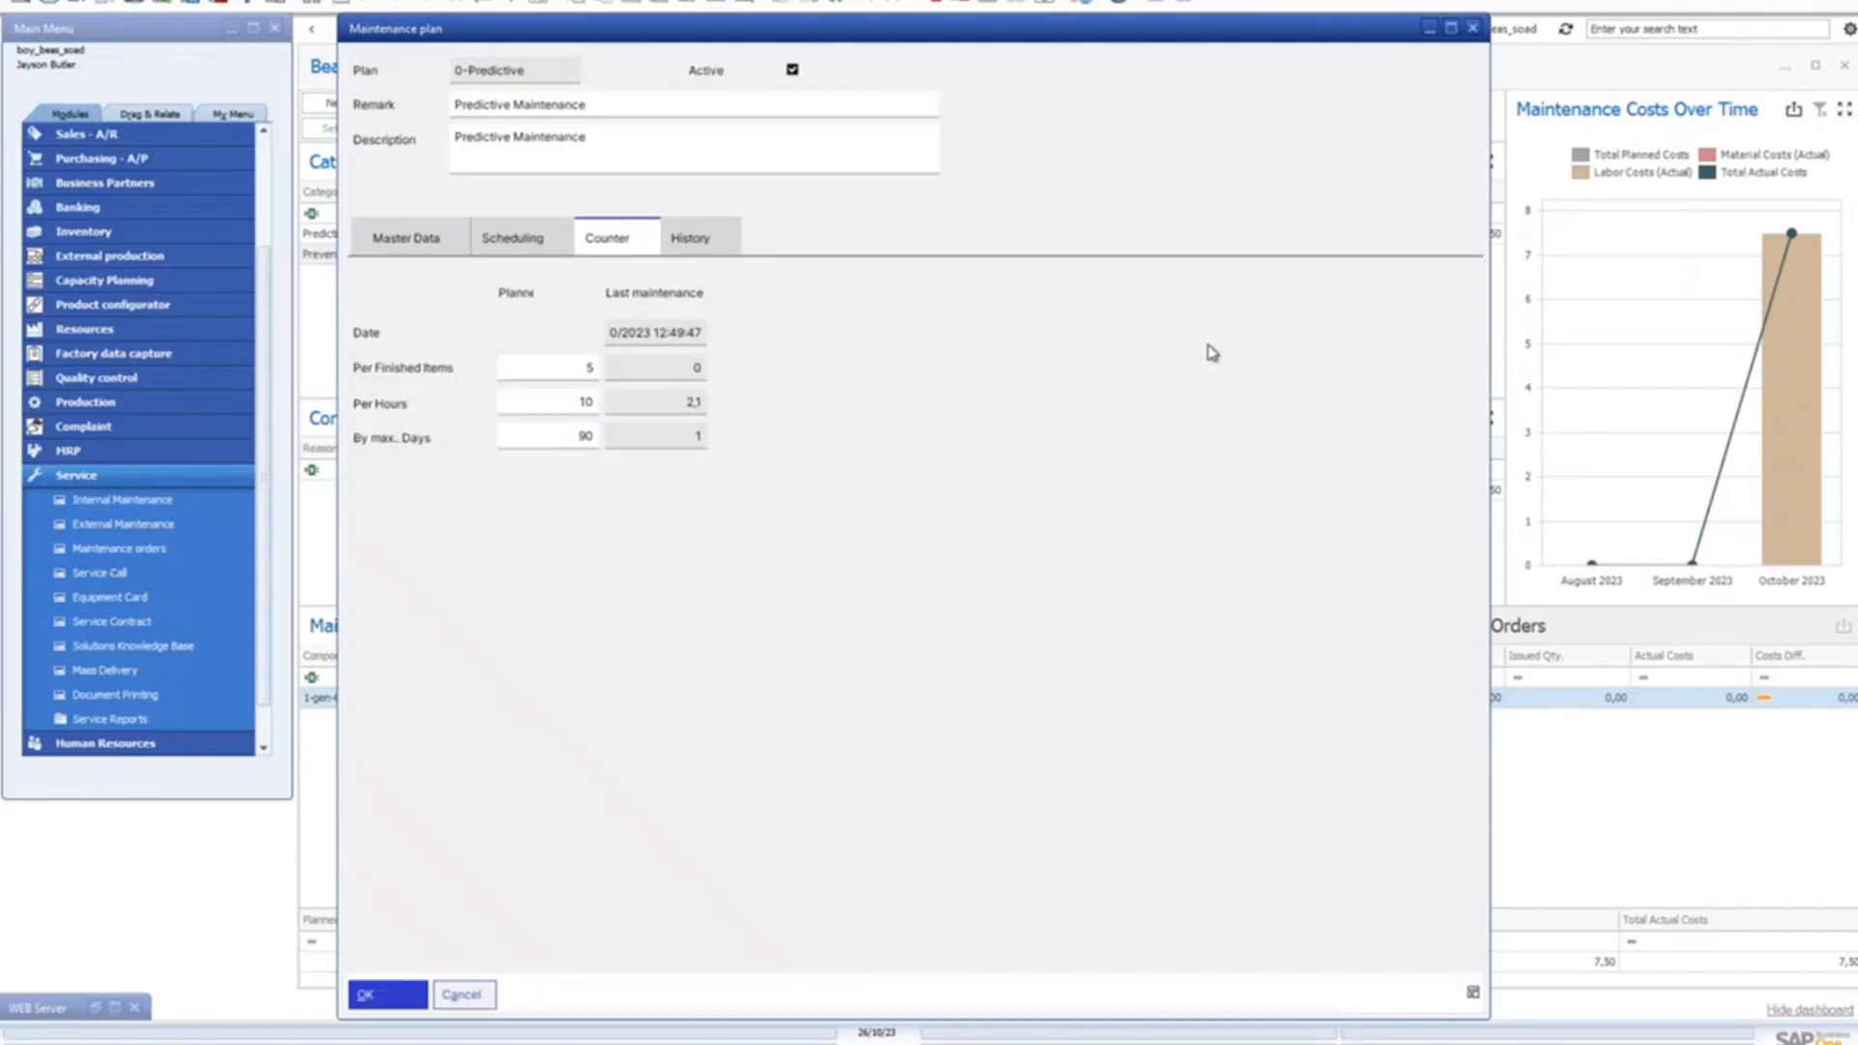
Step: Reload the 0-Predictive maintenance plan and check its counter values against the planned limits
key(Escape)
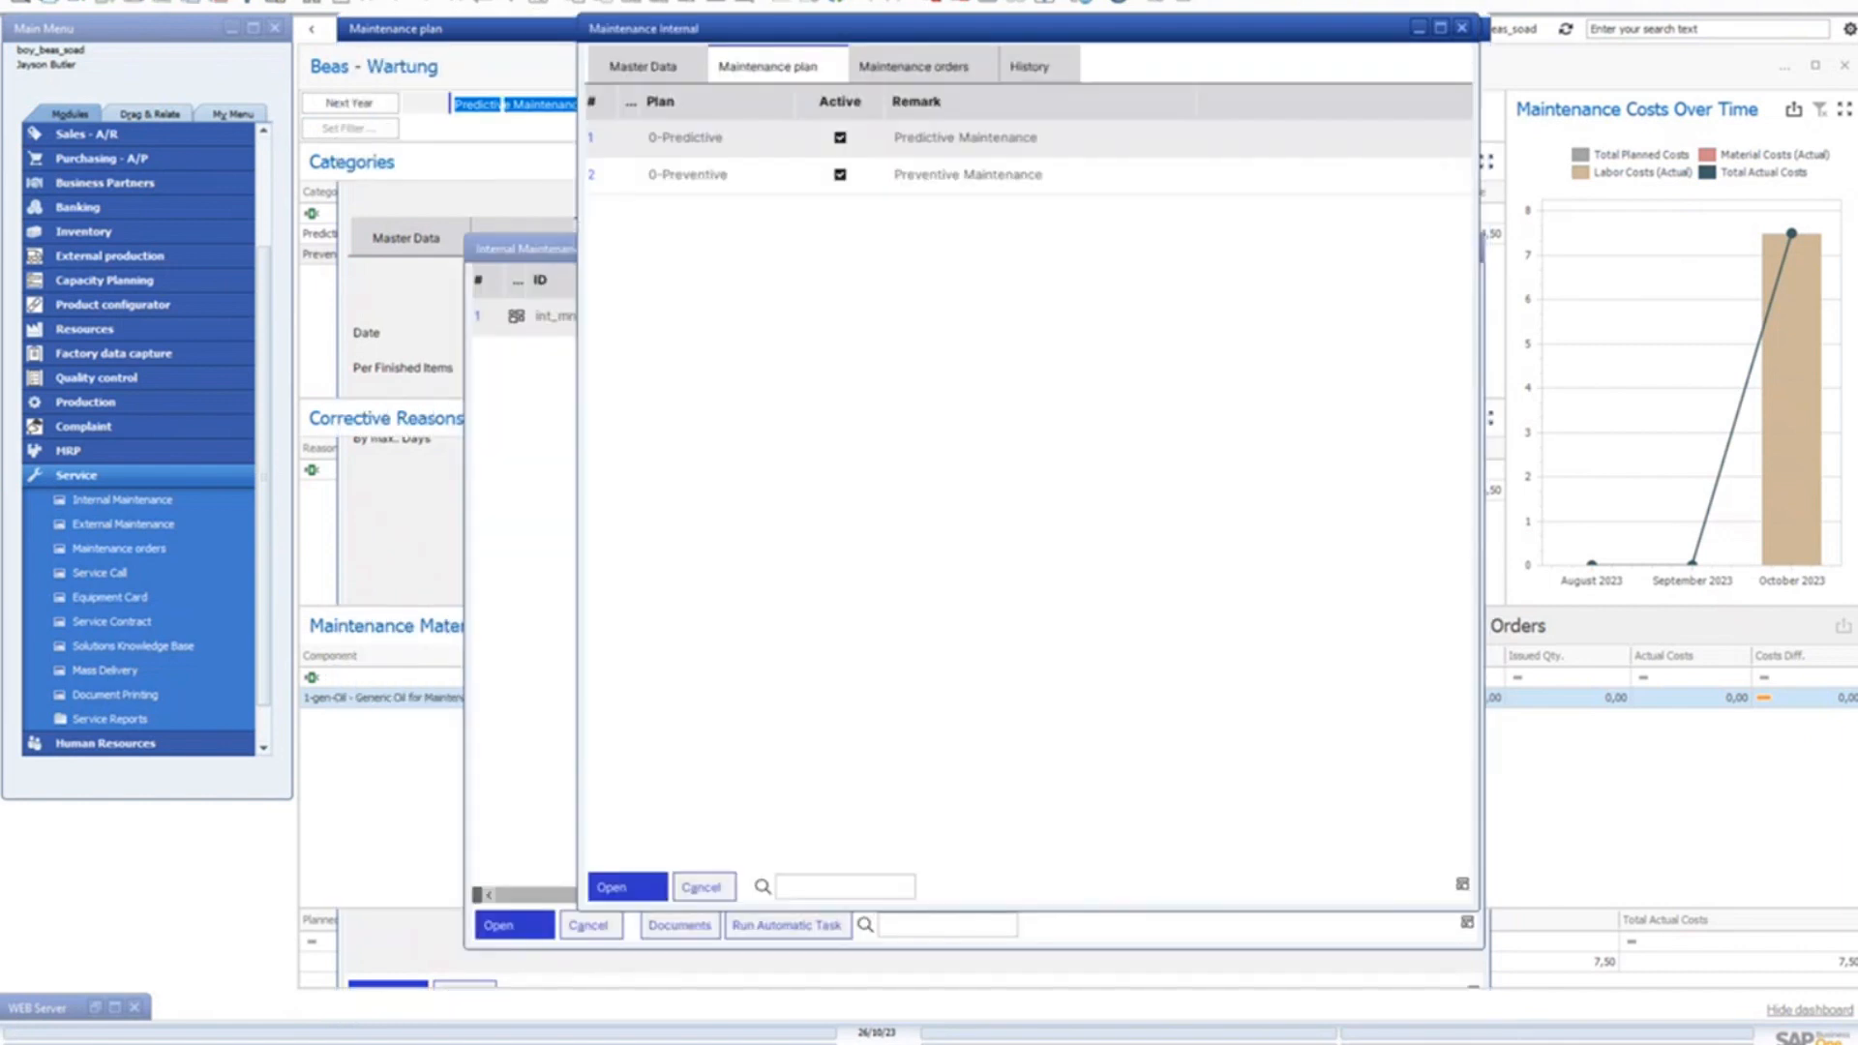
double_click(763, 146)
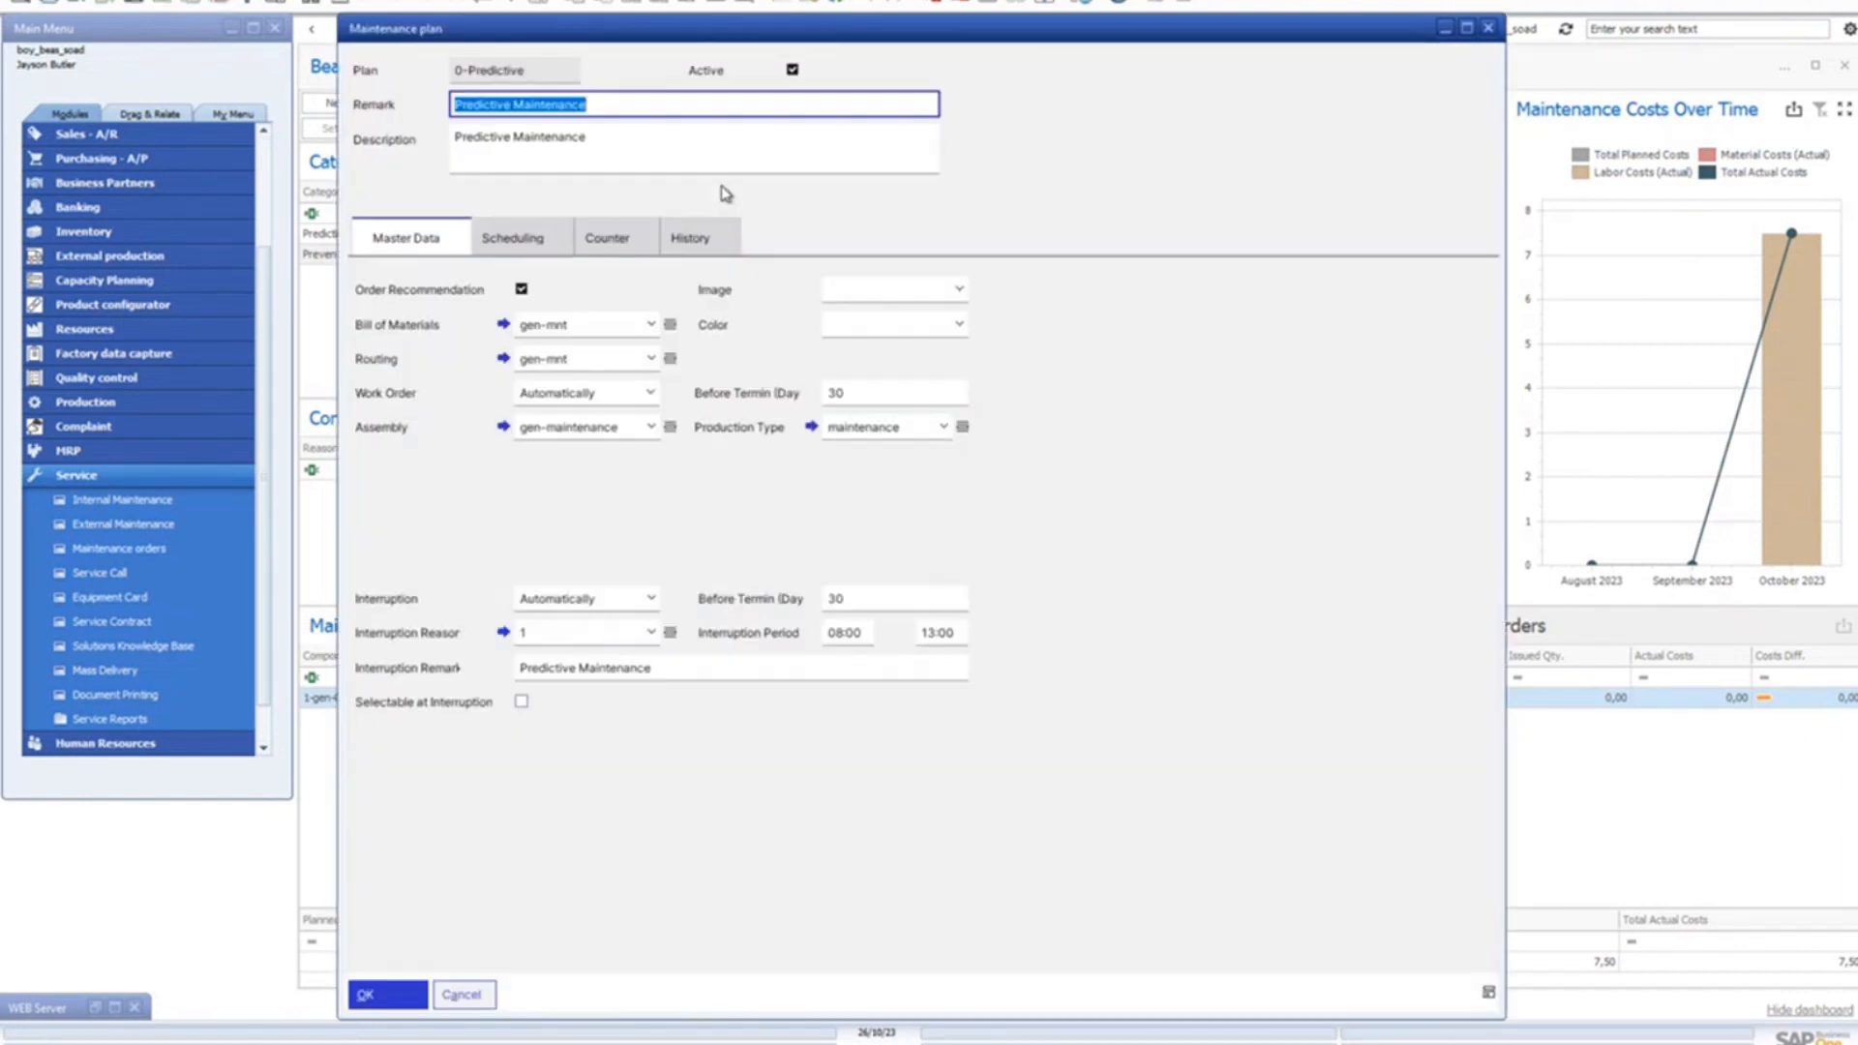
click(629, 240)
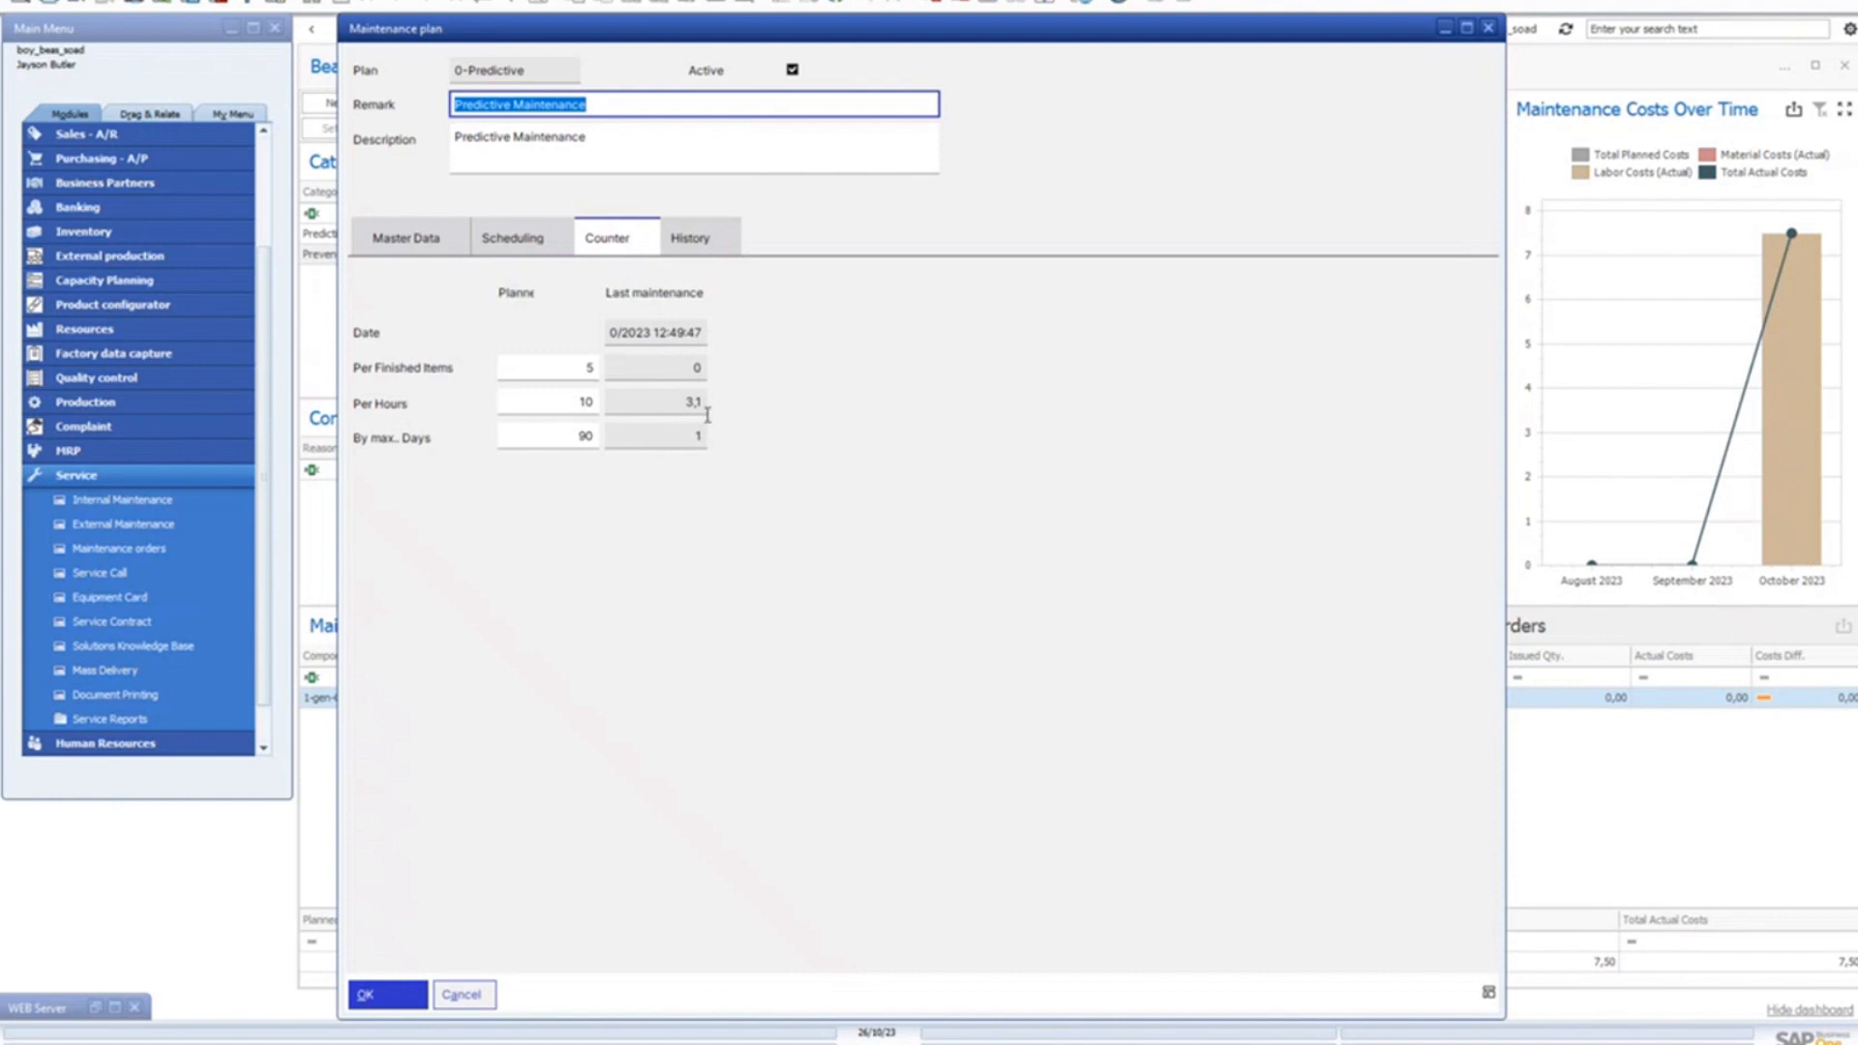
Step: Switch back to Beas Terminal and choose routing 23/30/10 for another WO Time Receipt, filtering the routing search by "one"
mouse_move(978, 1039)
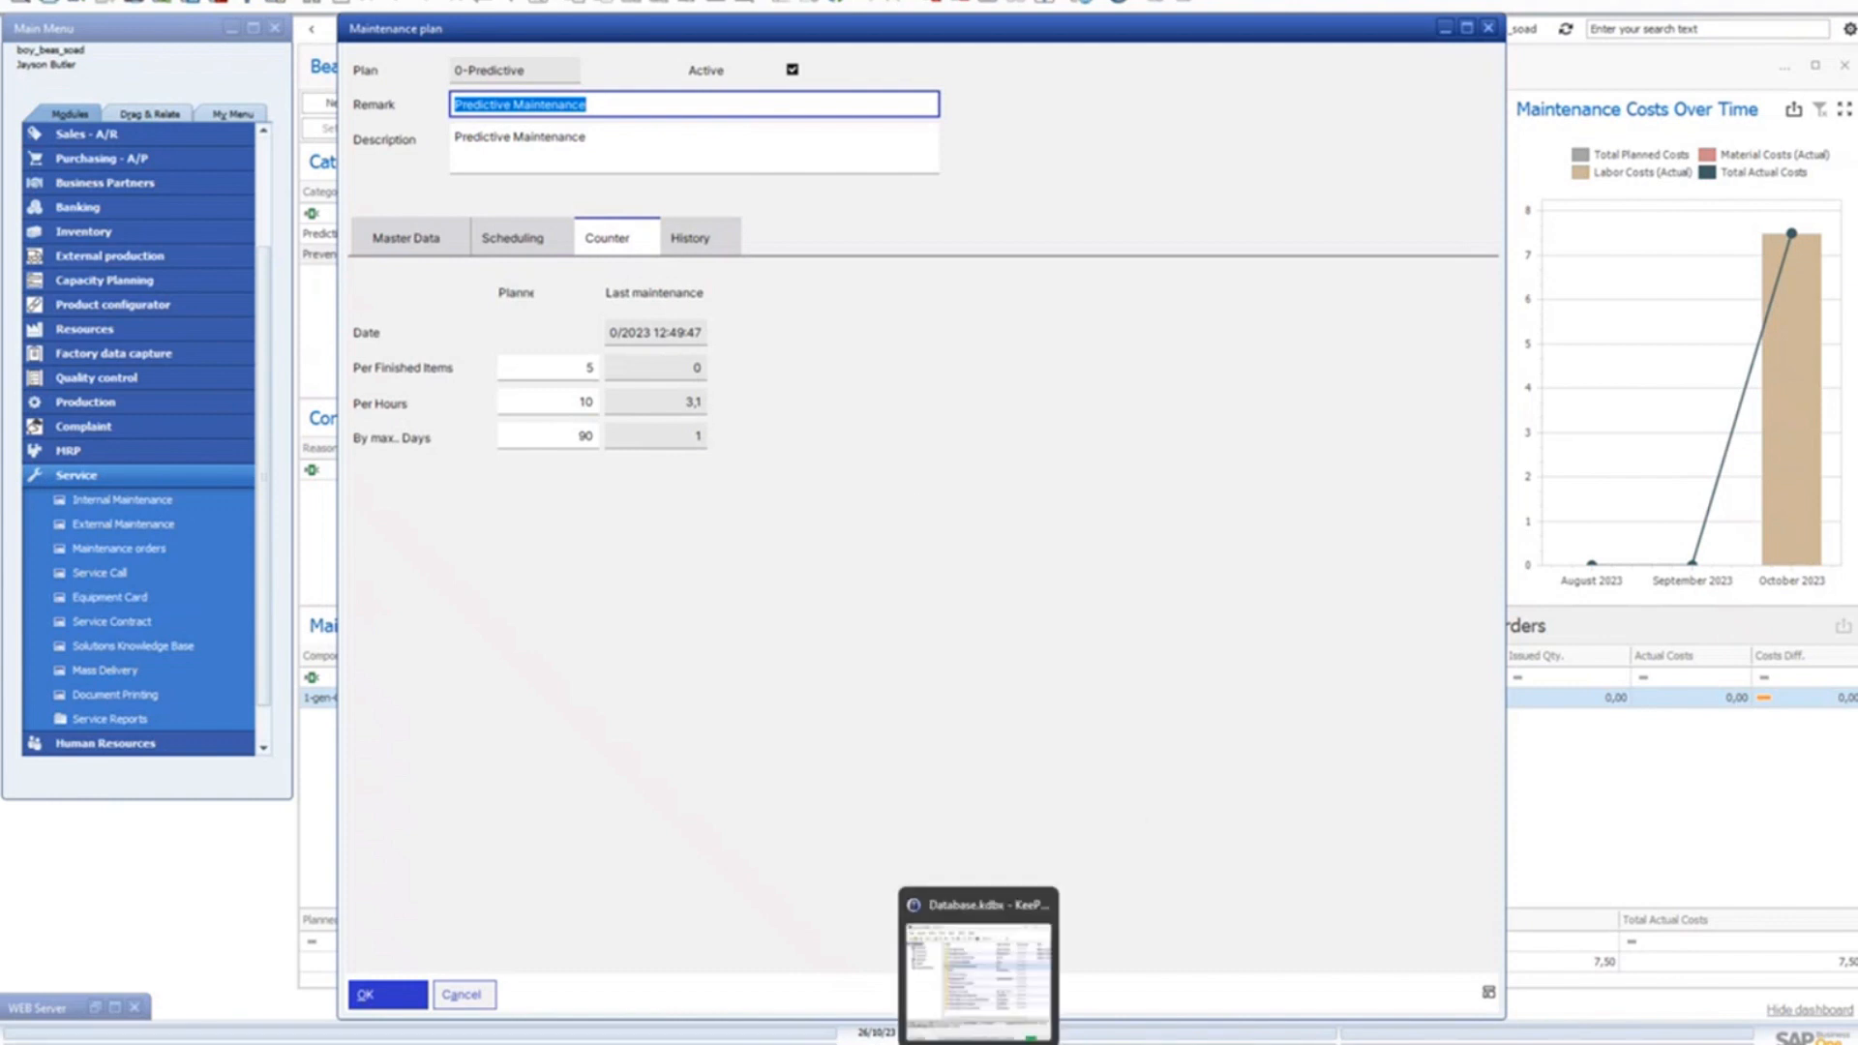
click(938, 999)
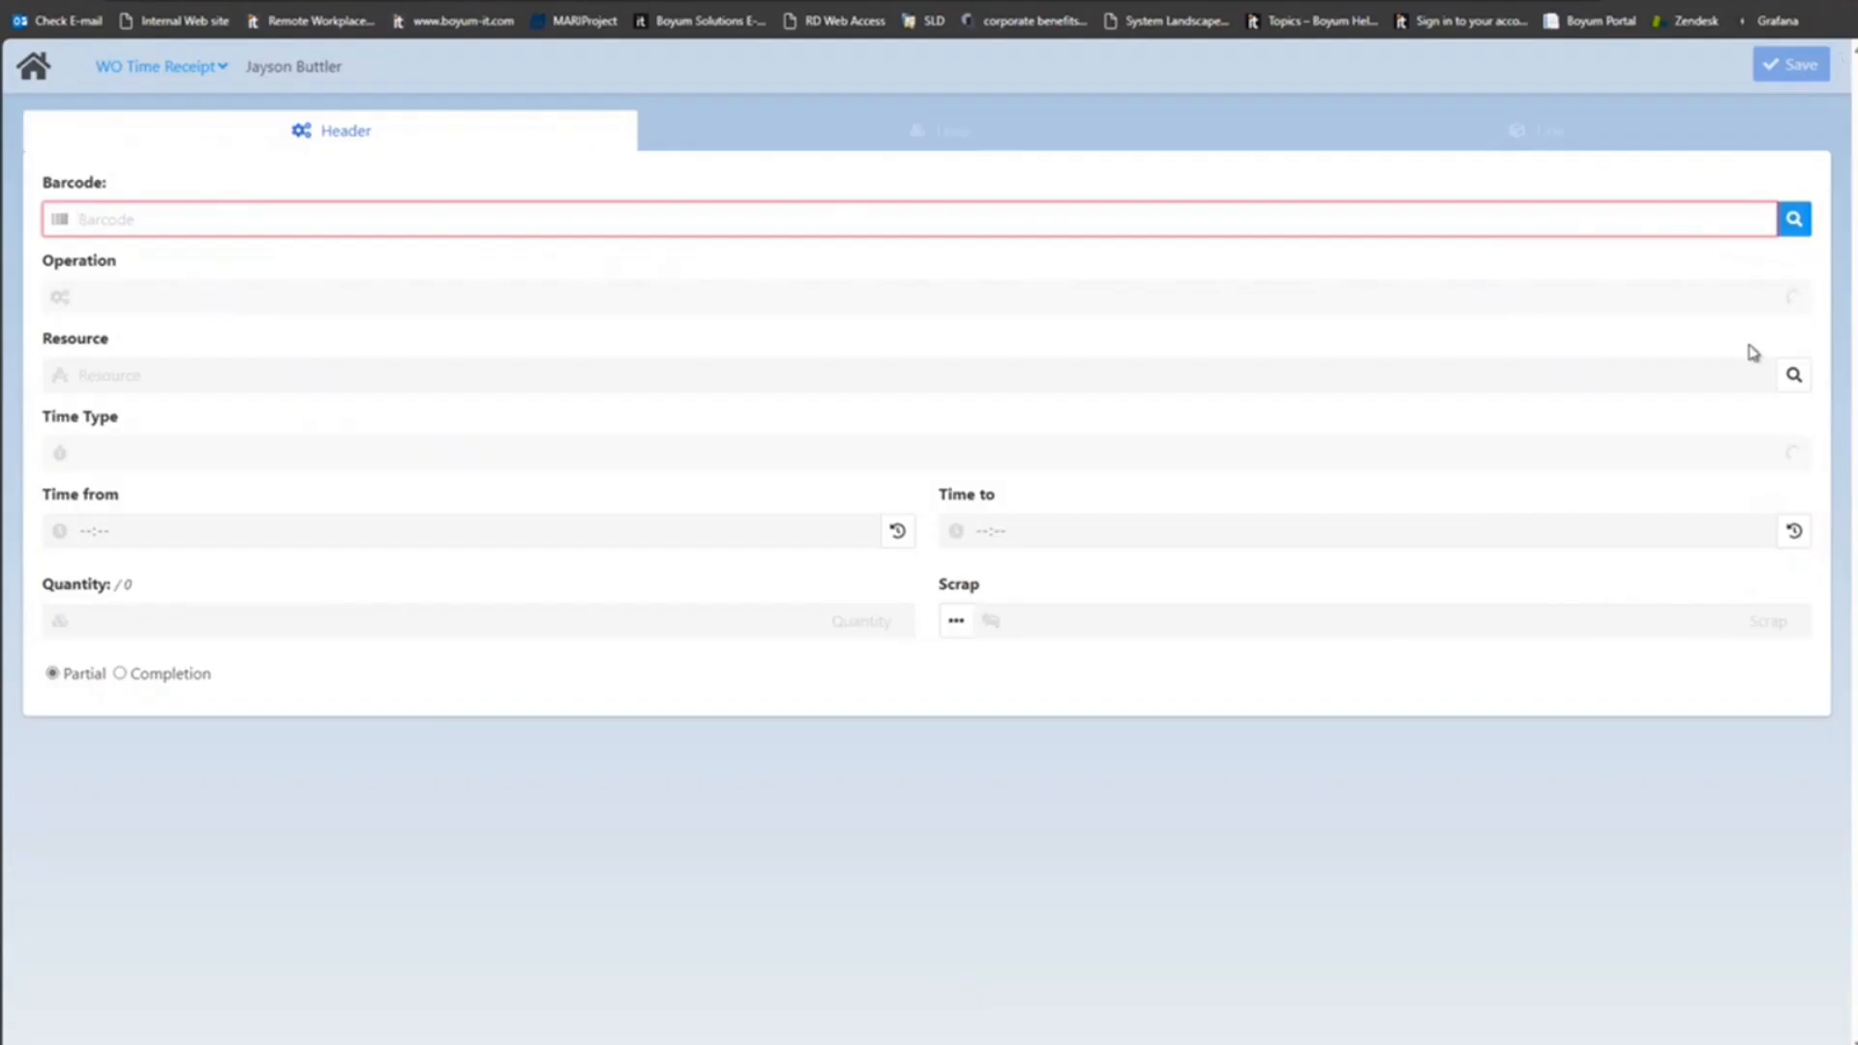
click(1794, 374)
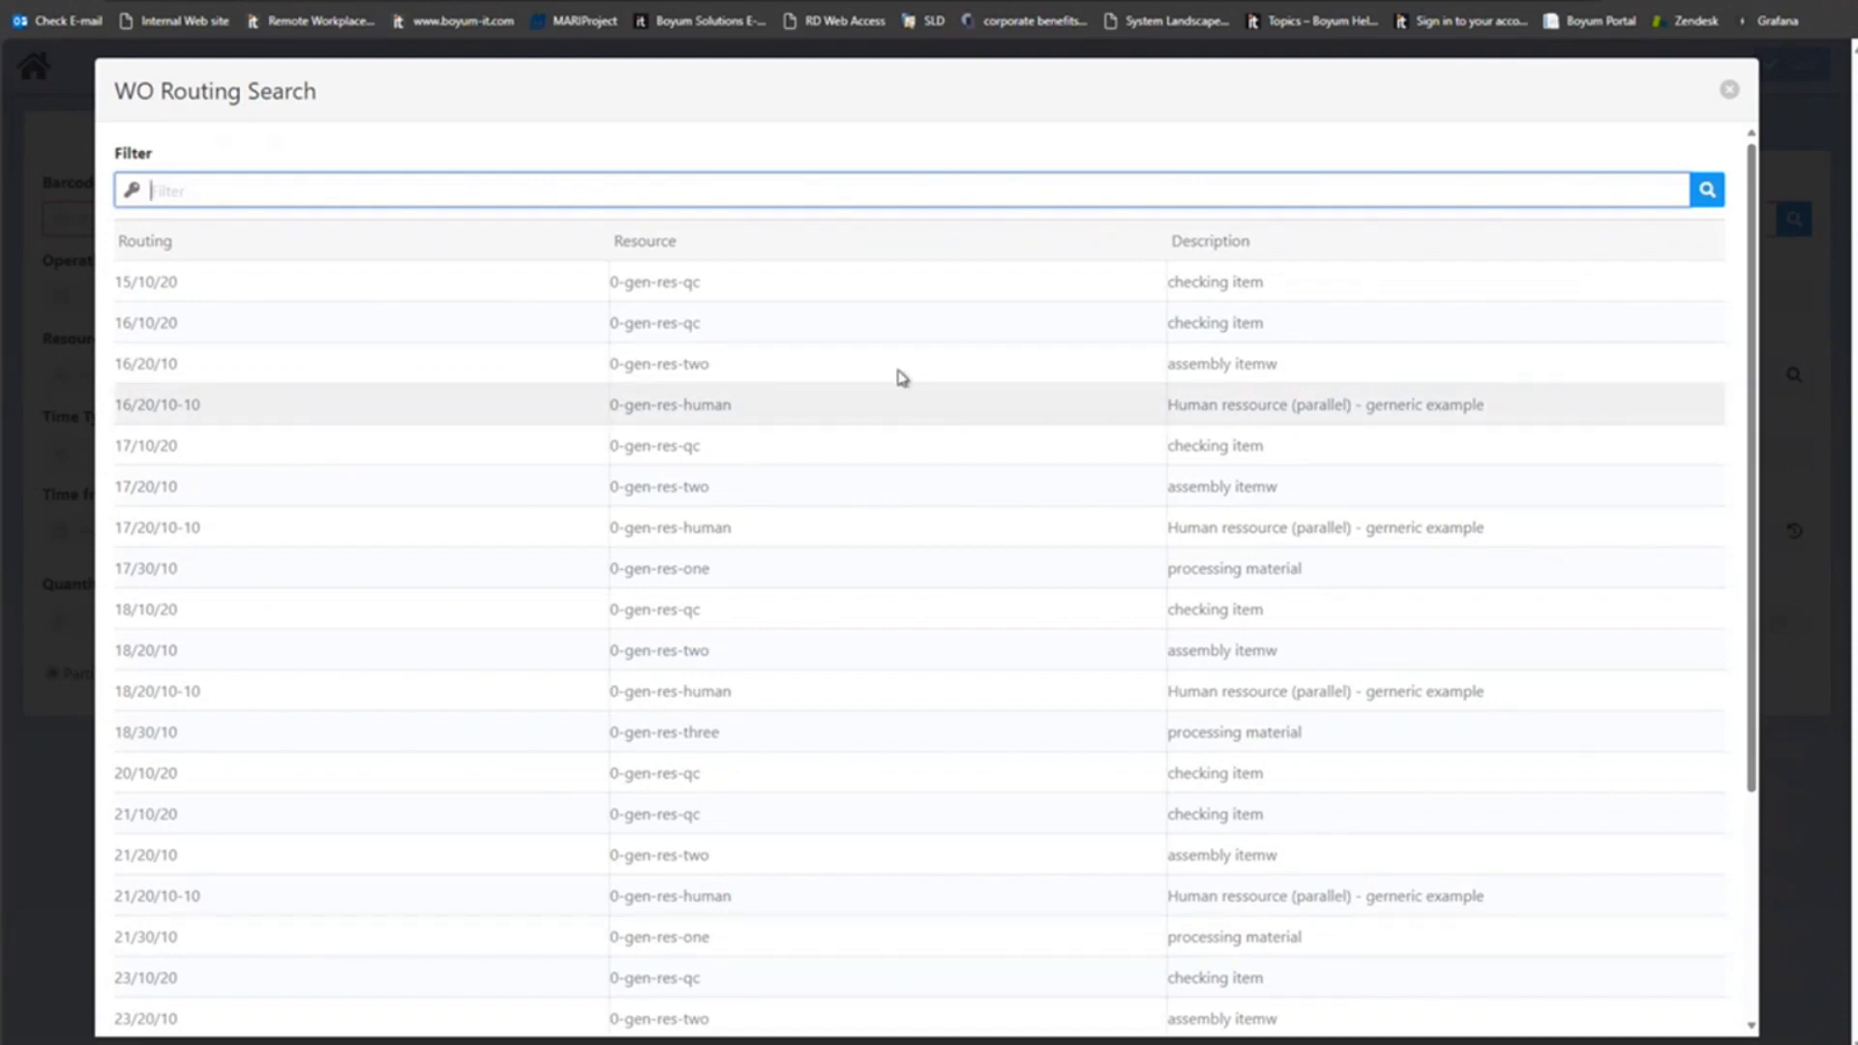
text(one)
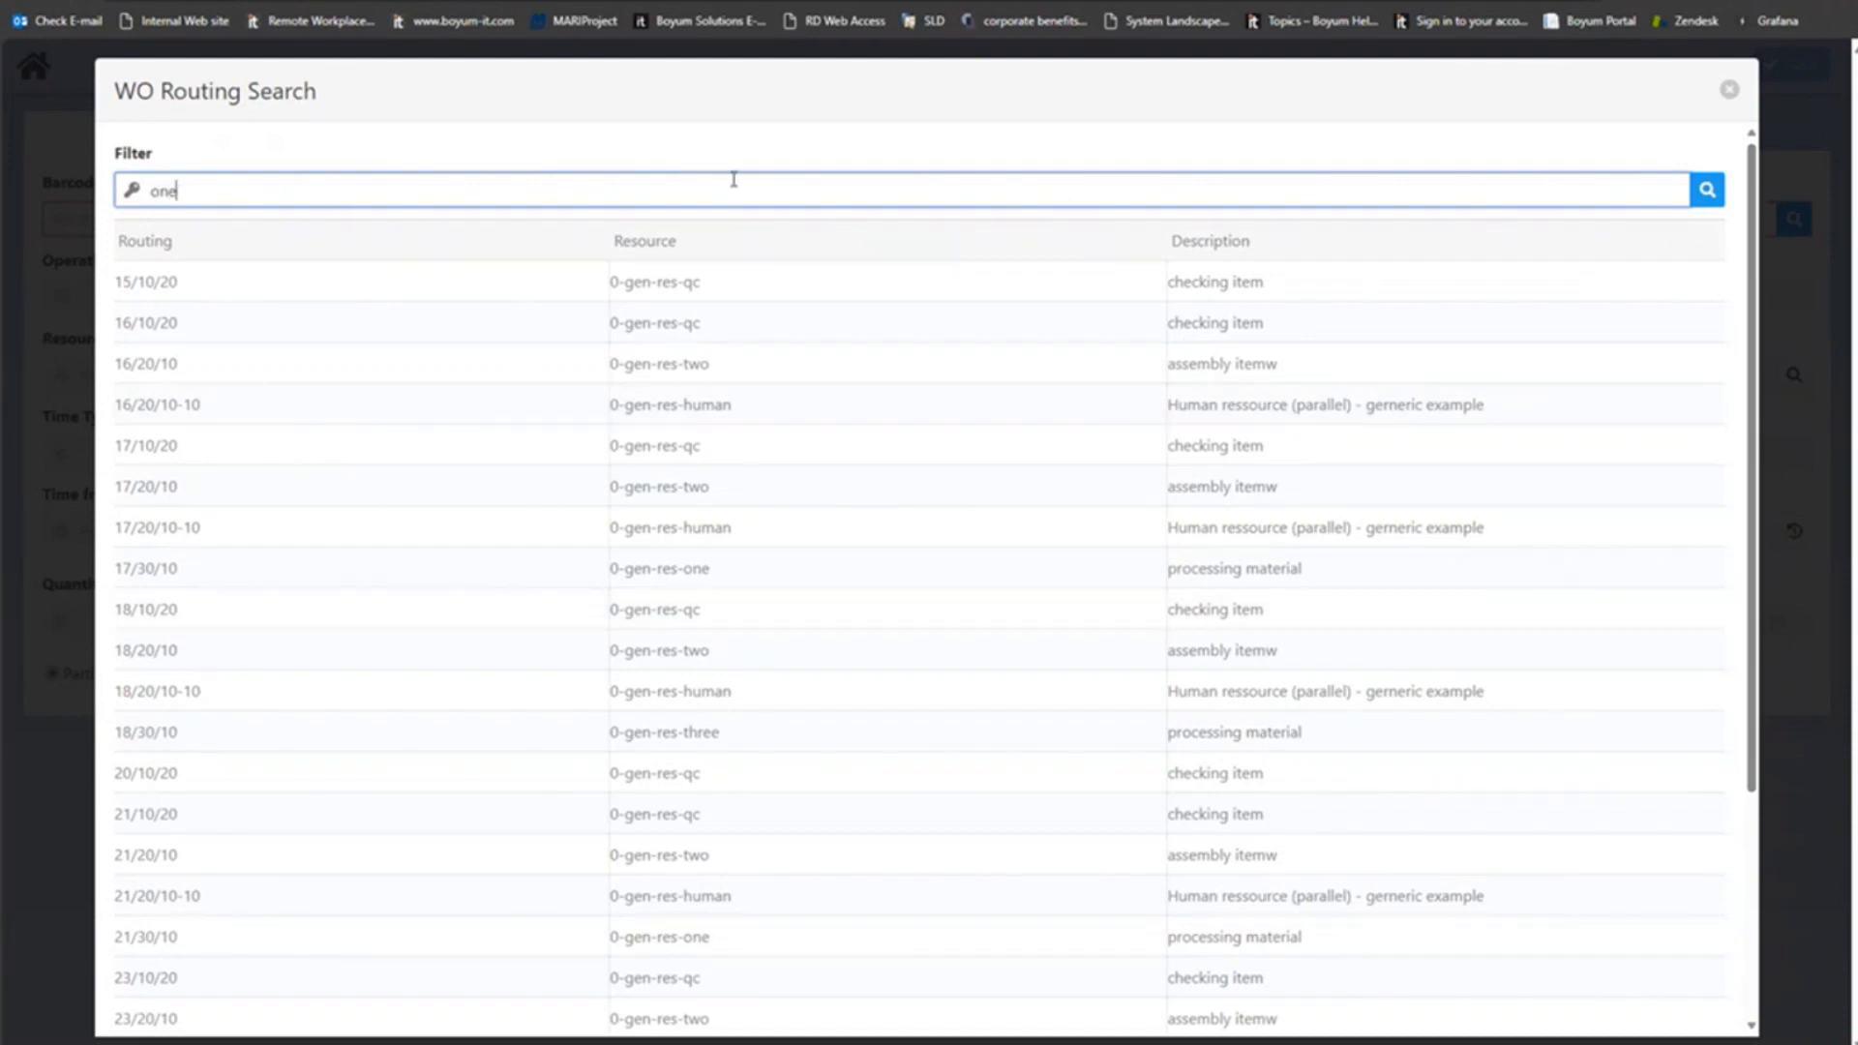
key(Return)
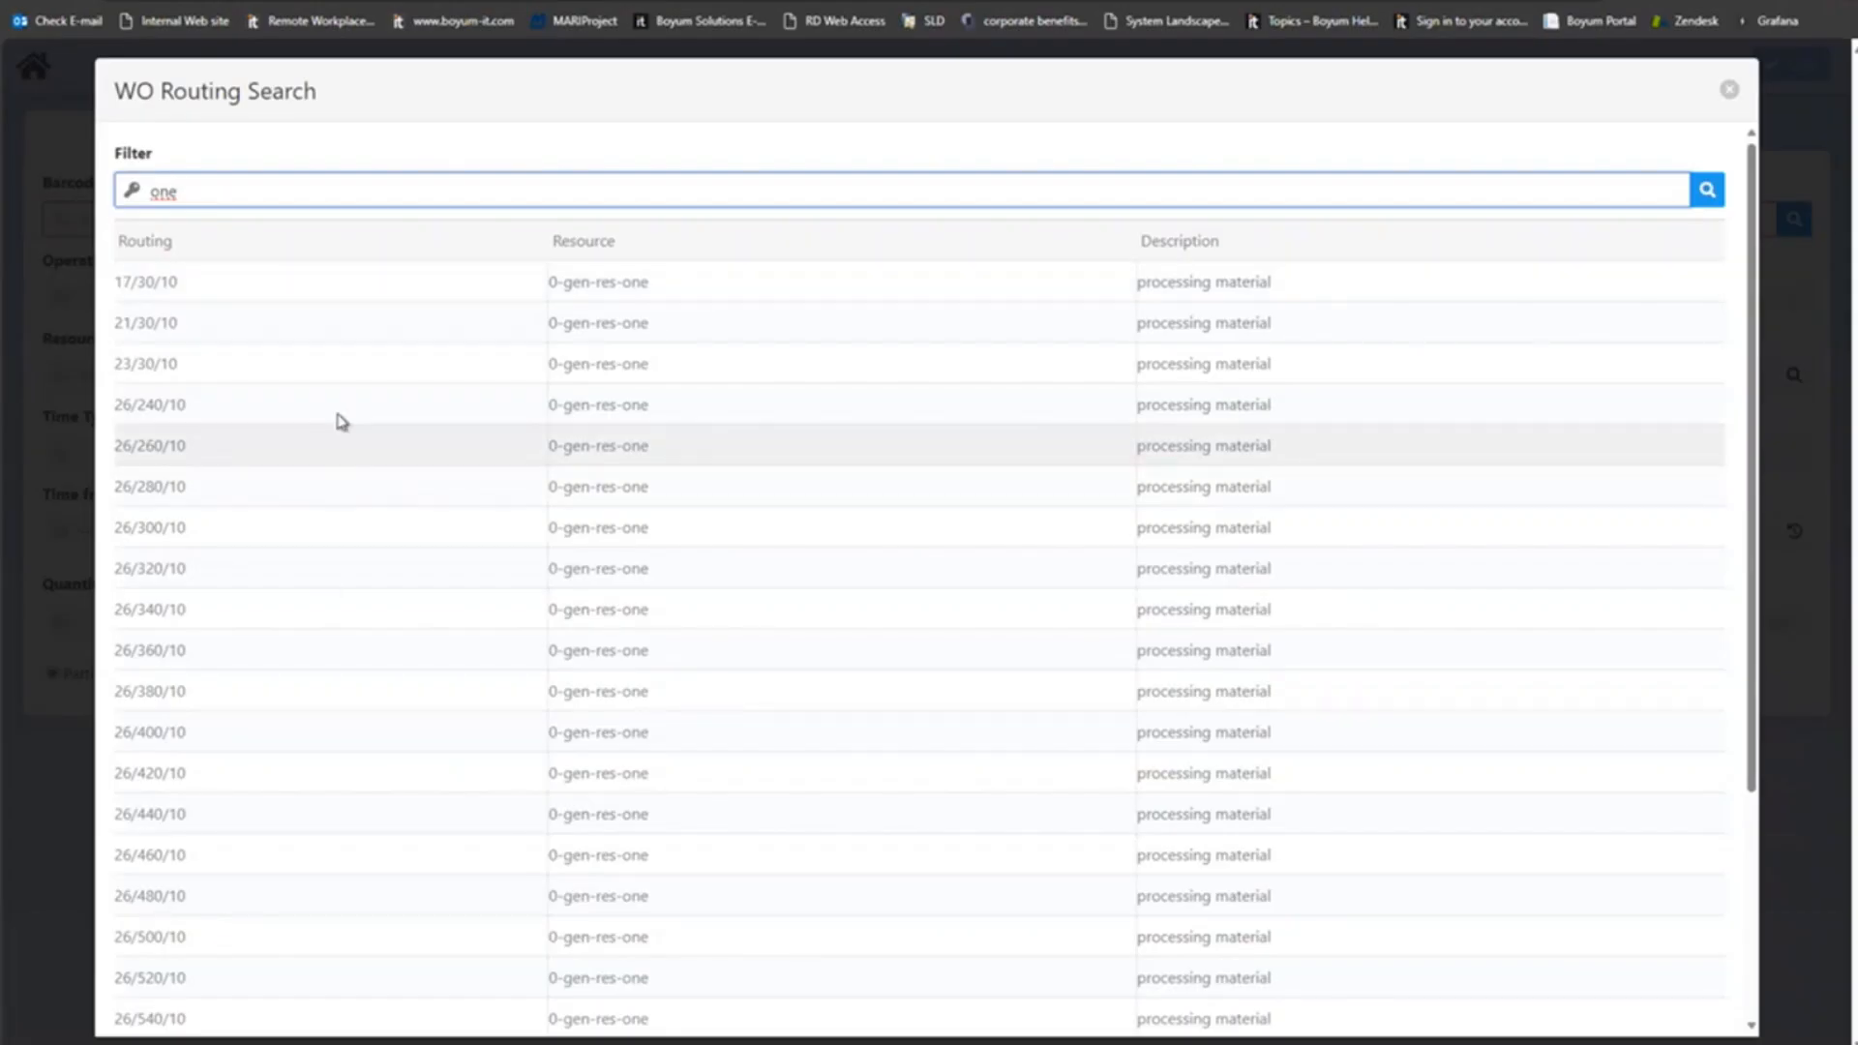
click(385, 366)
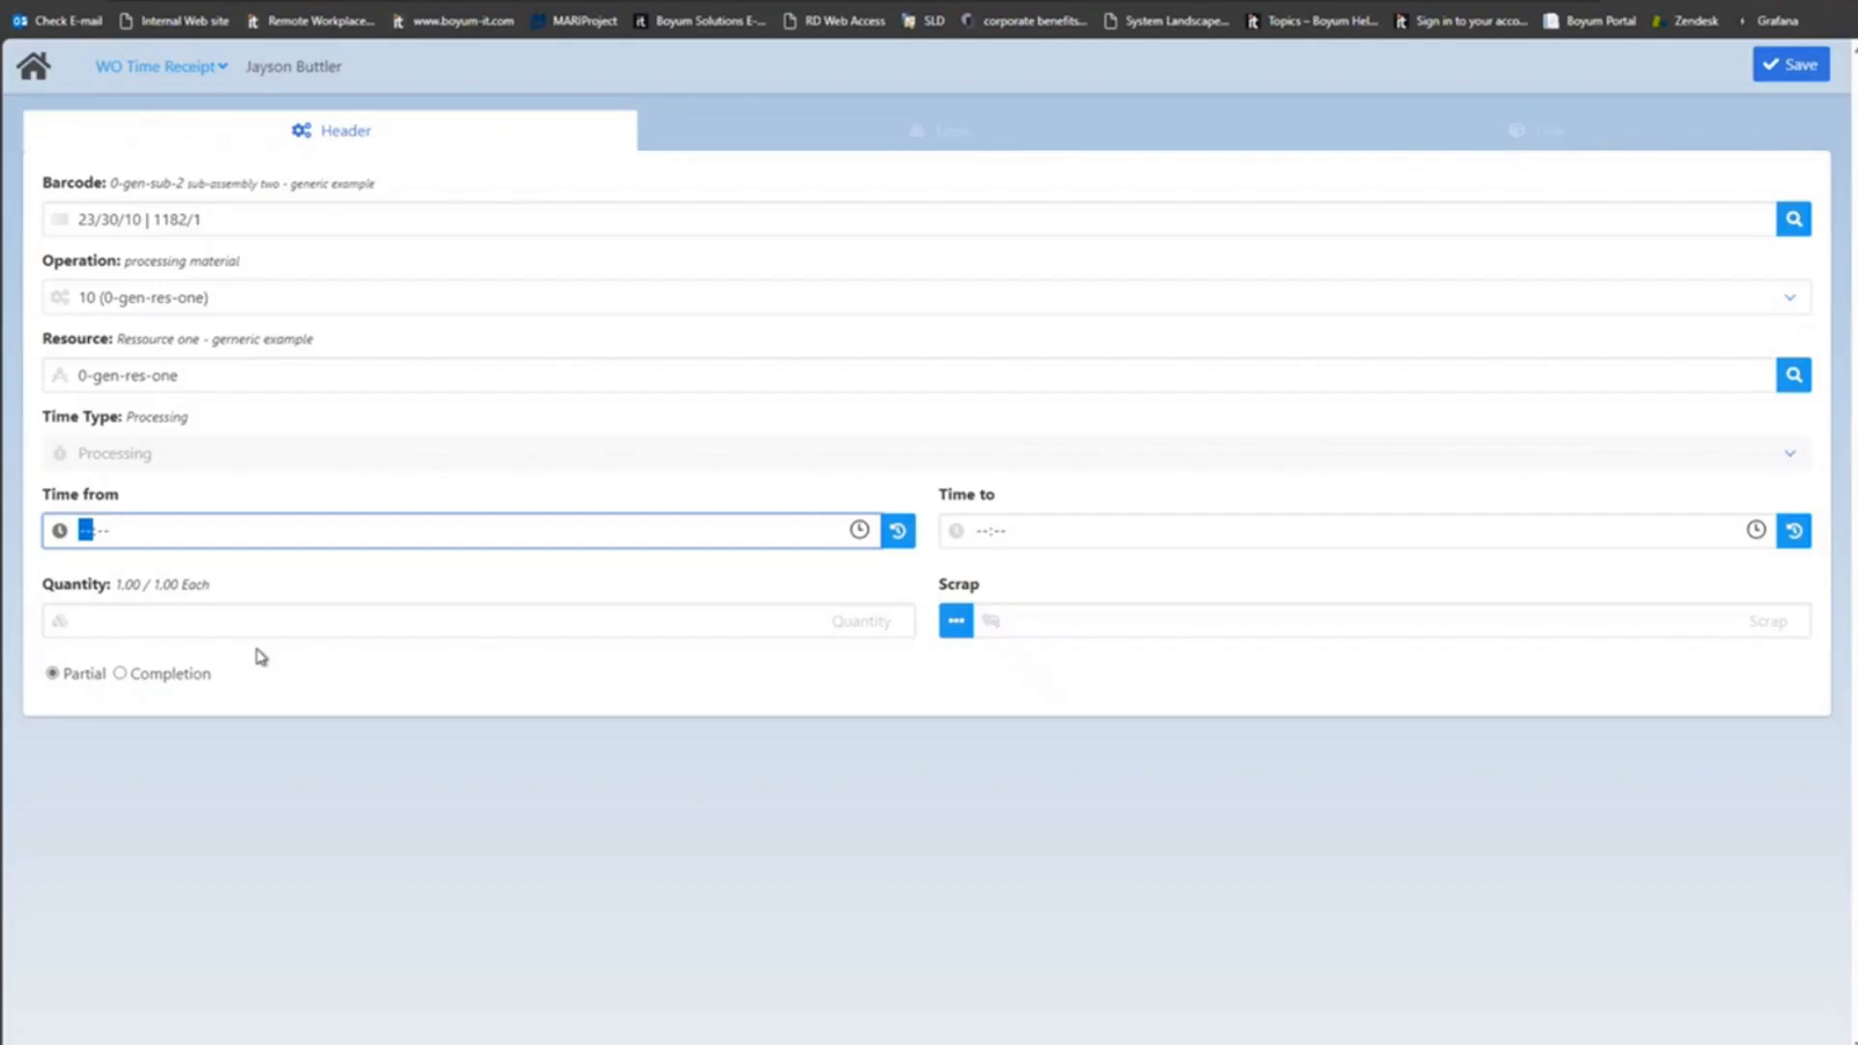
Step: Set the time receipt to run from 06:21 to 16:21, leave the quantity empty, and save it
click(888, 535)
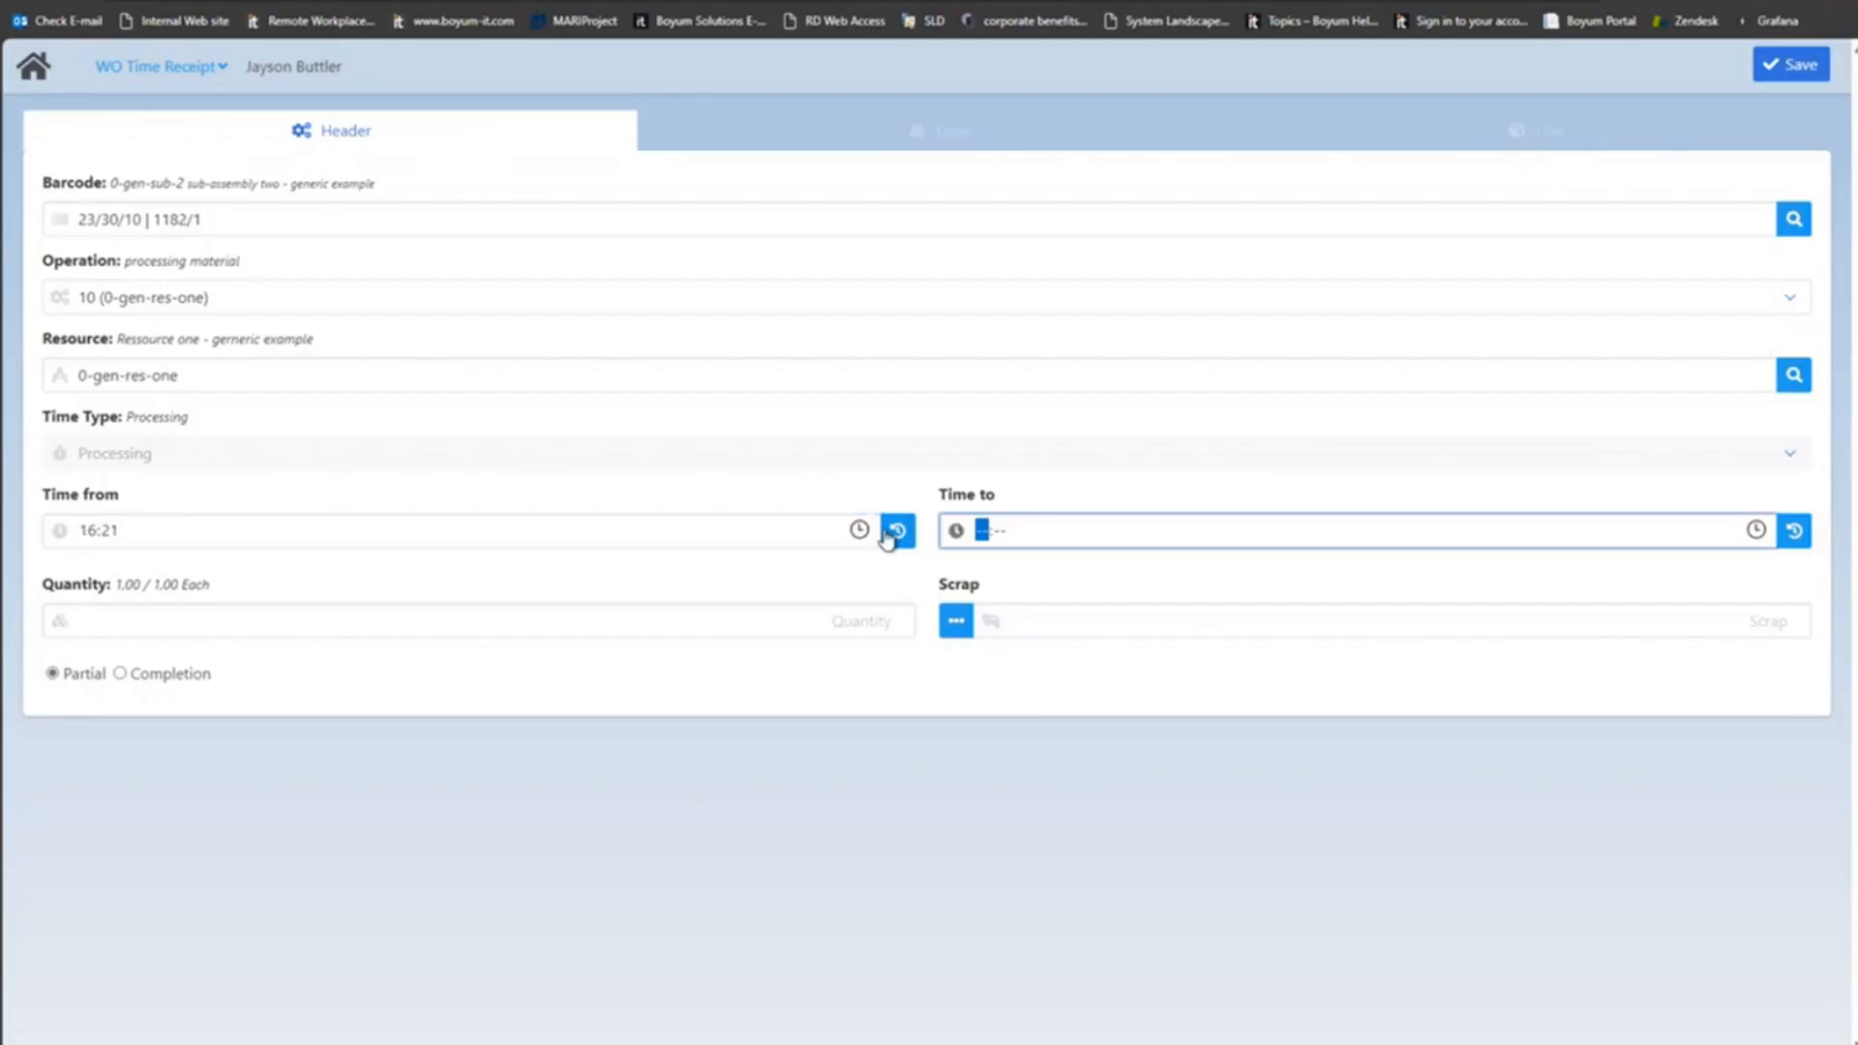
click(1795, 530)
click(95, 532)
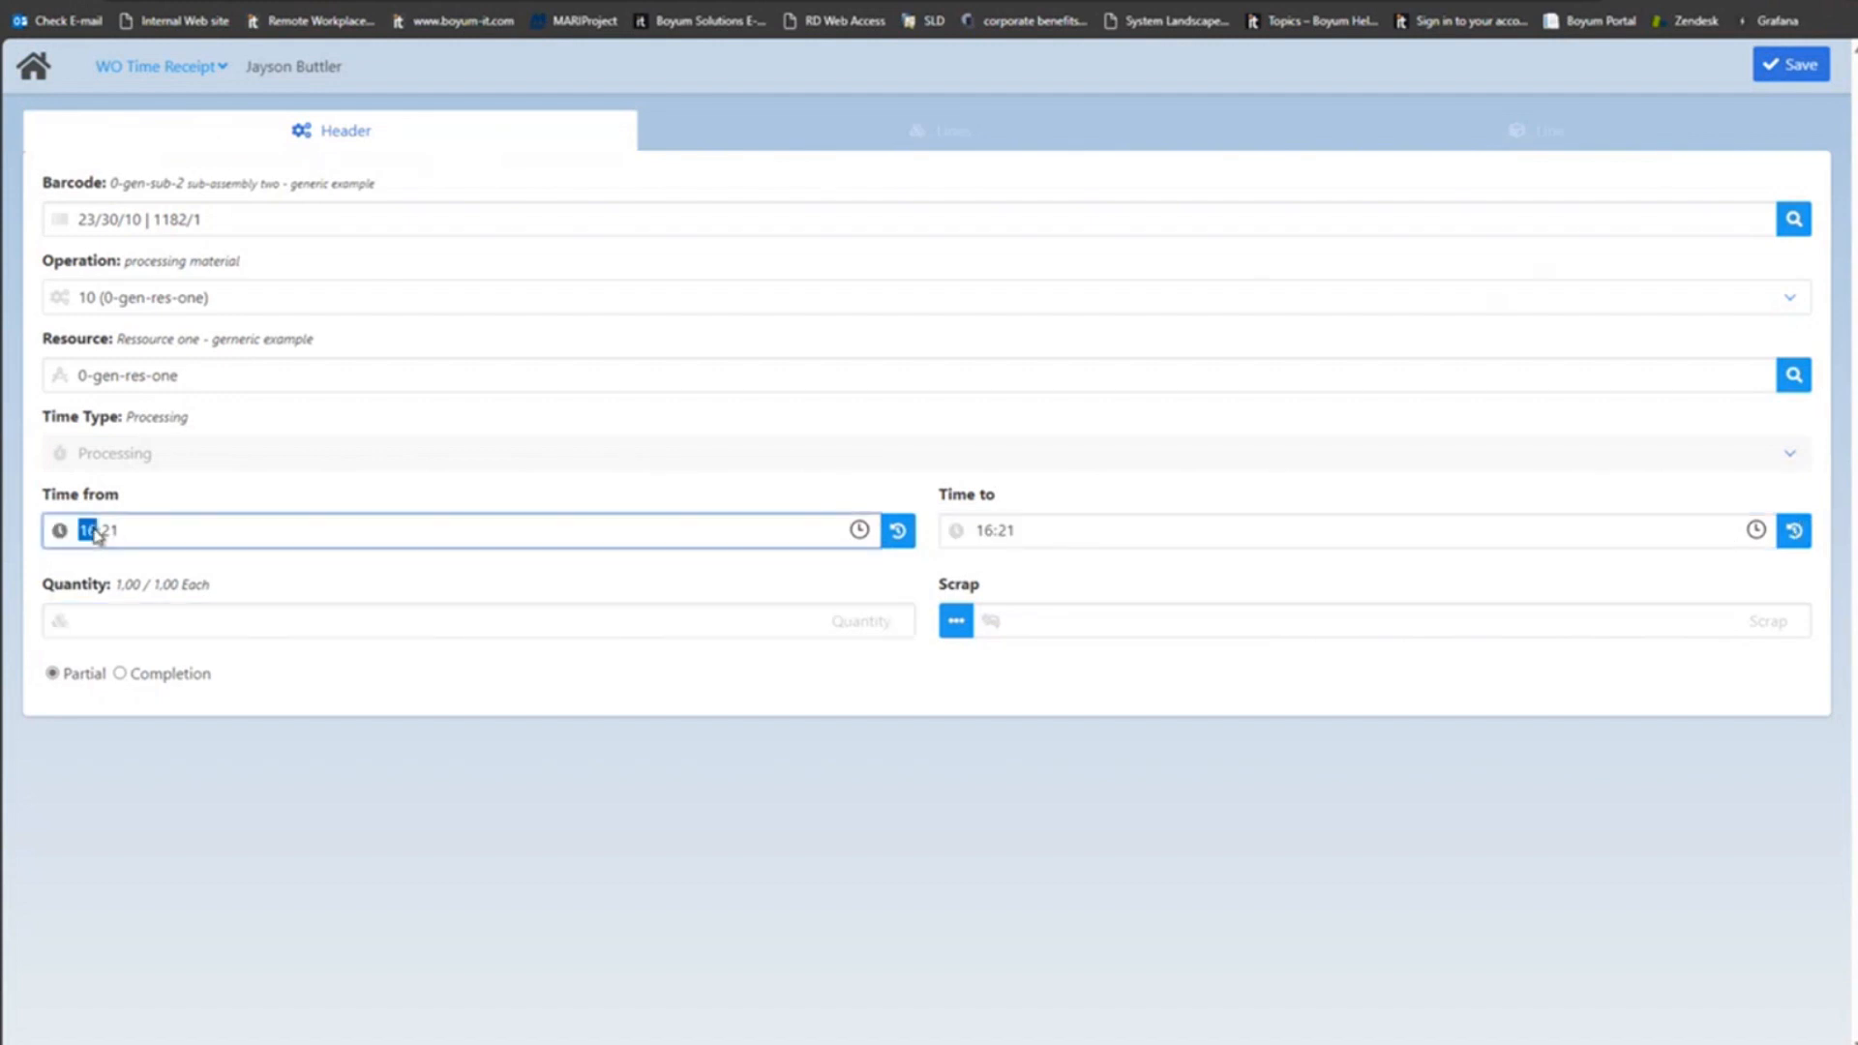
text(06)
click(770, 623)
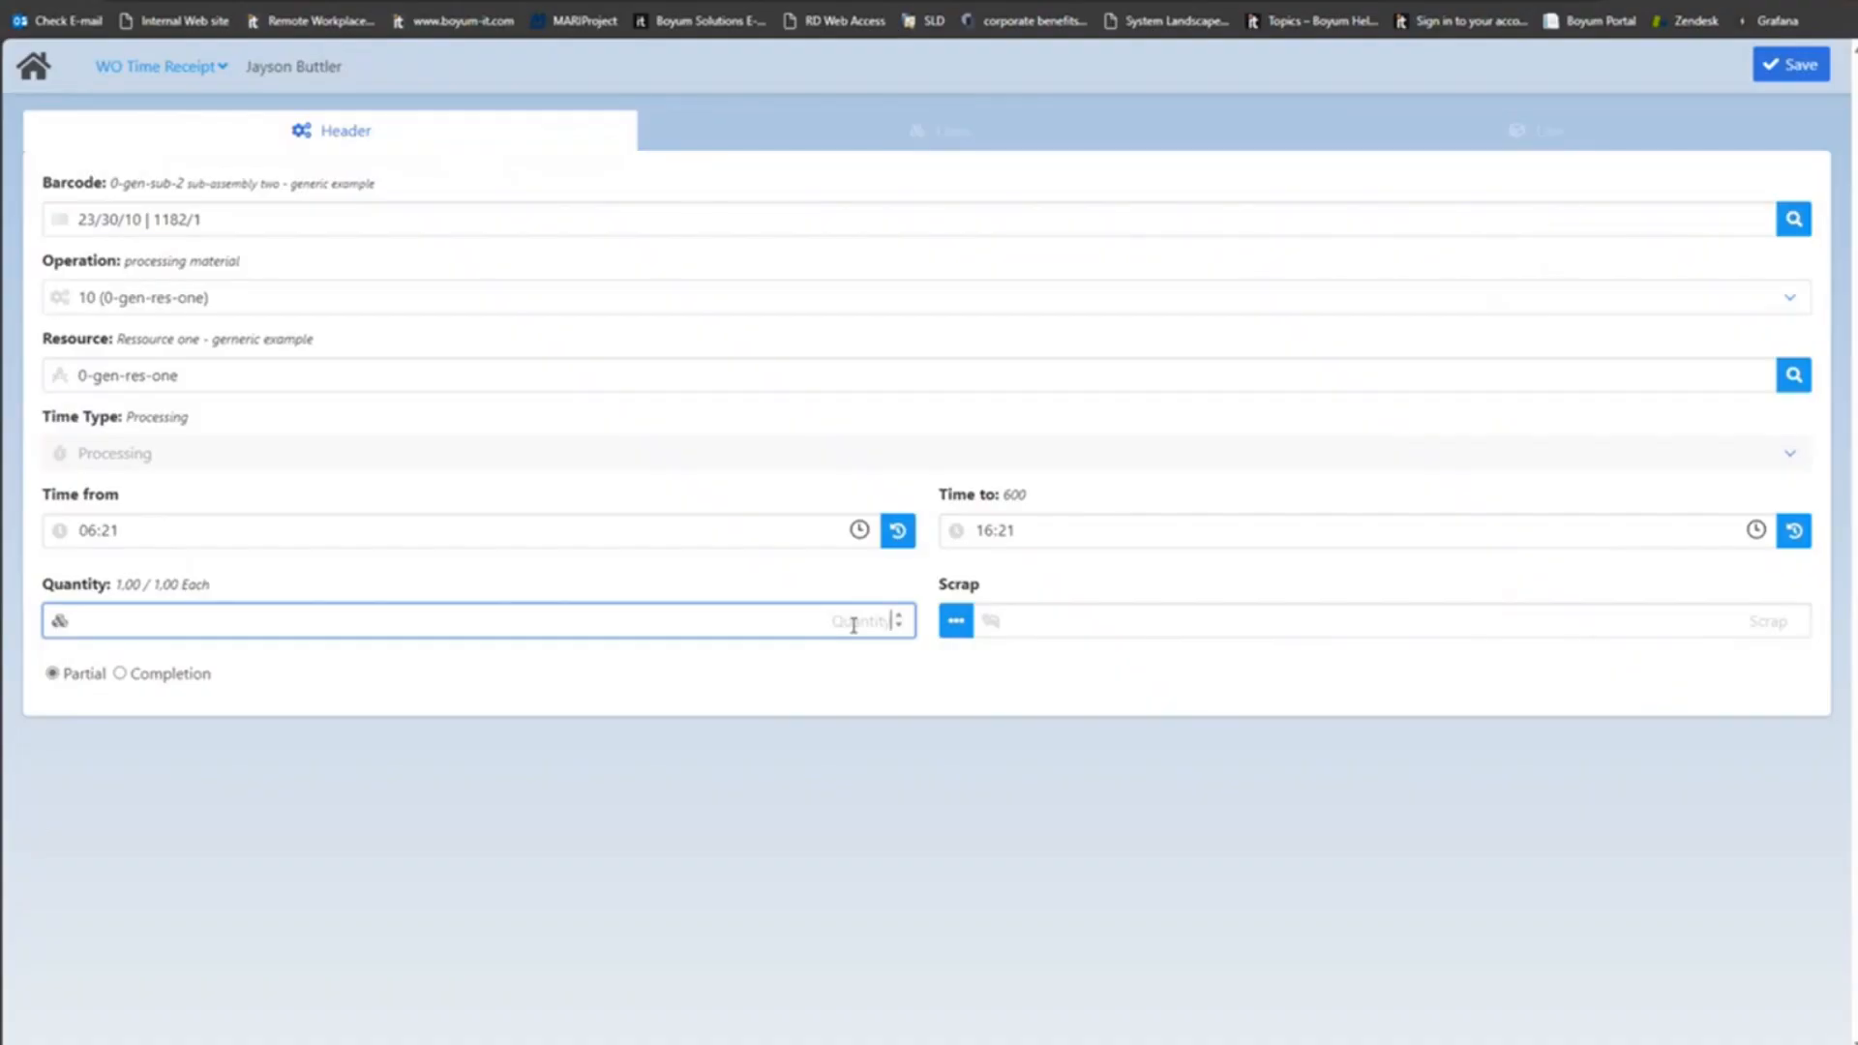
key(Tab)
click(1791, 64)
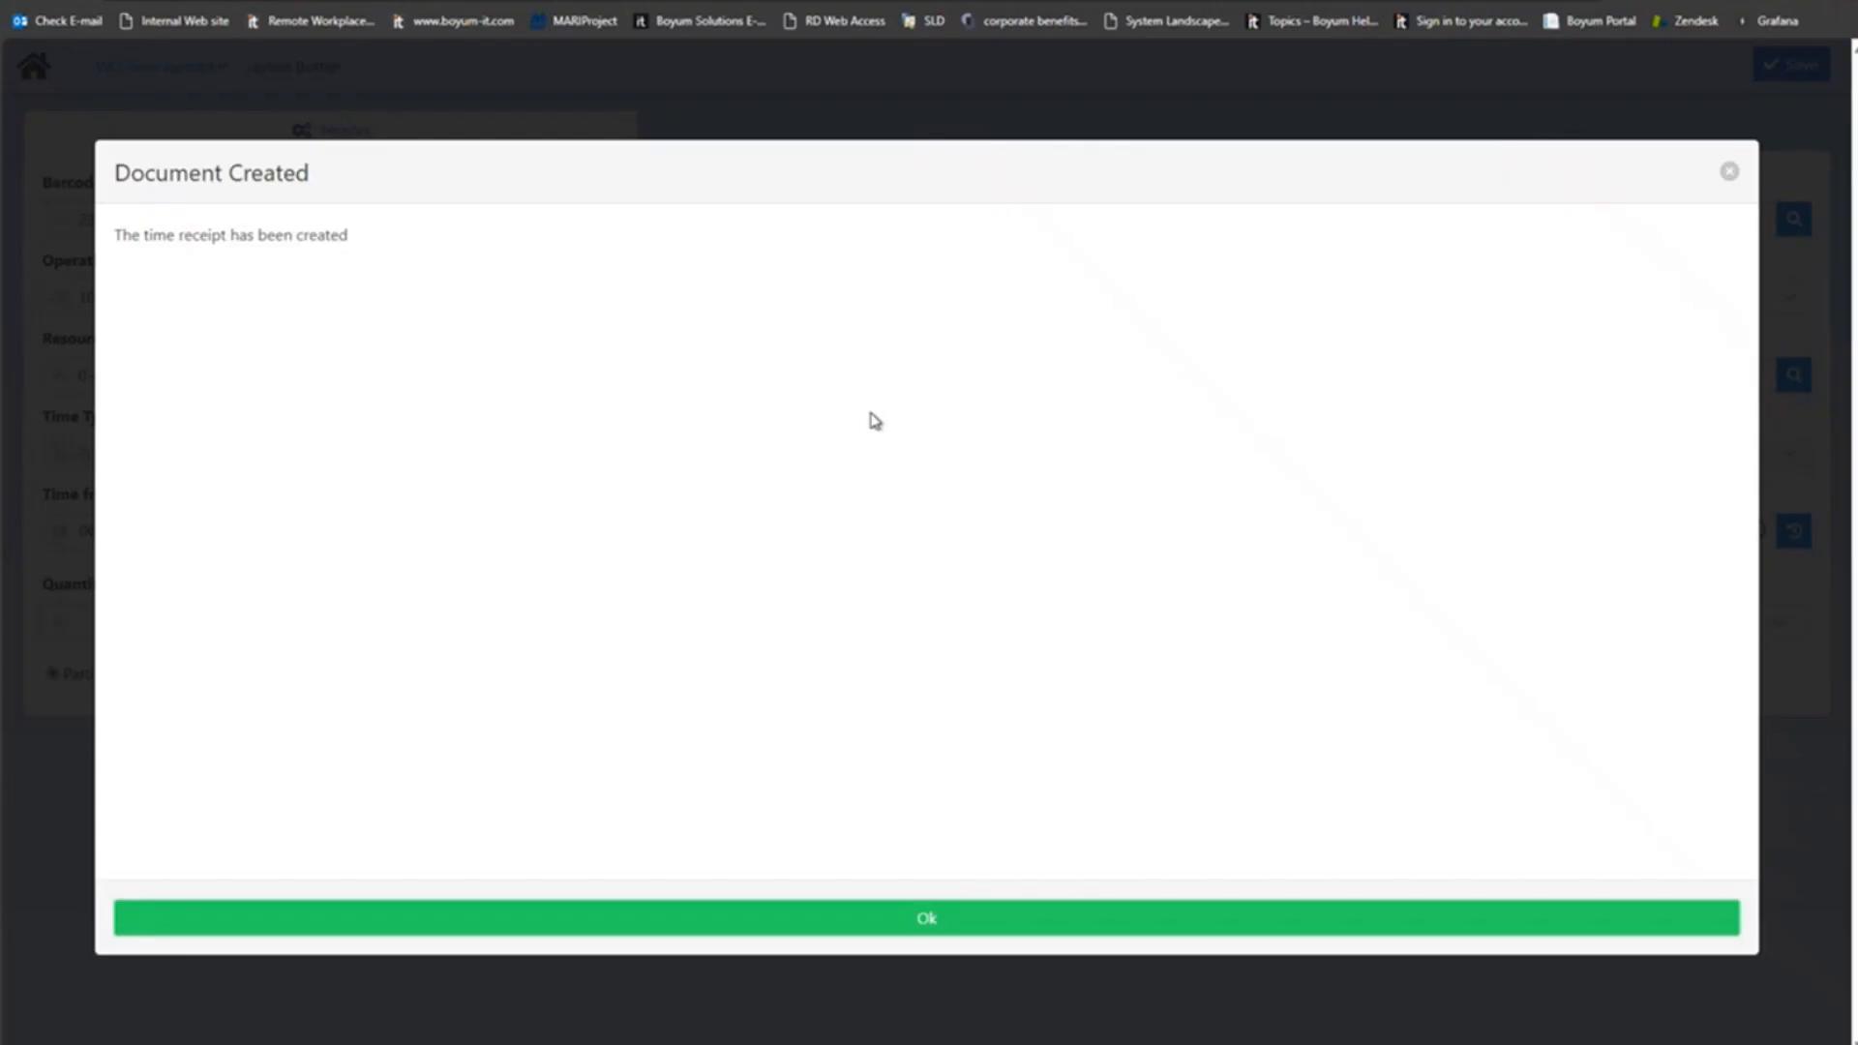
click(813, 927)
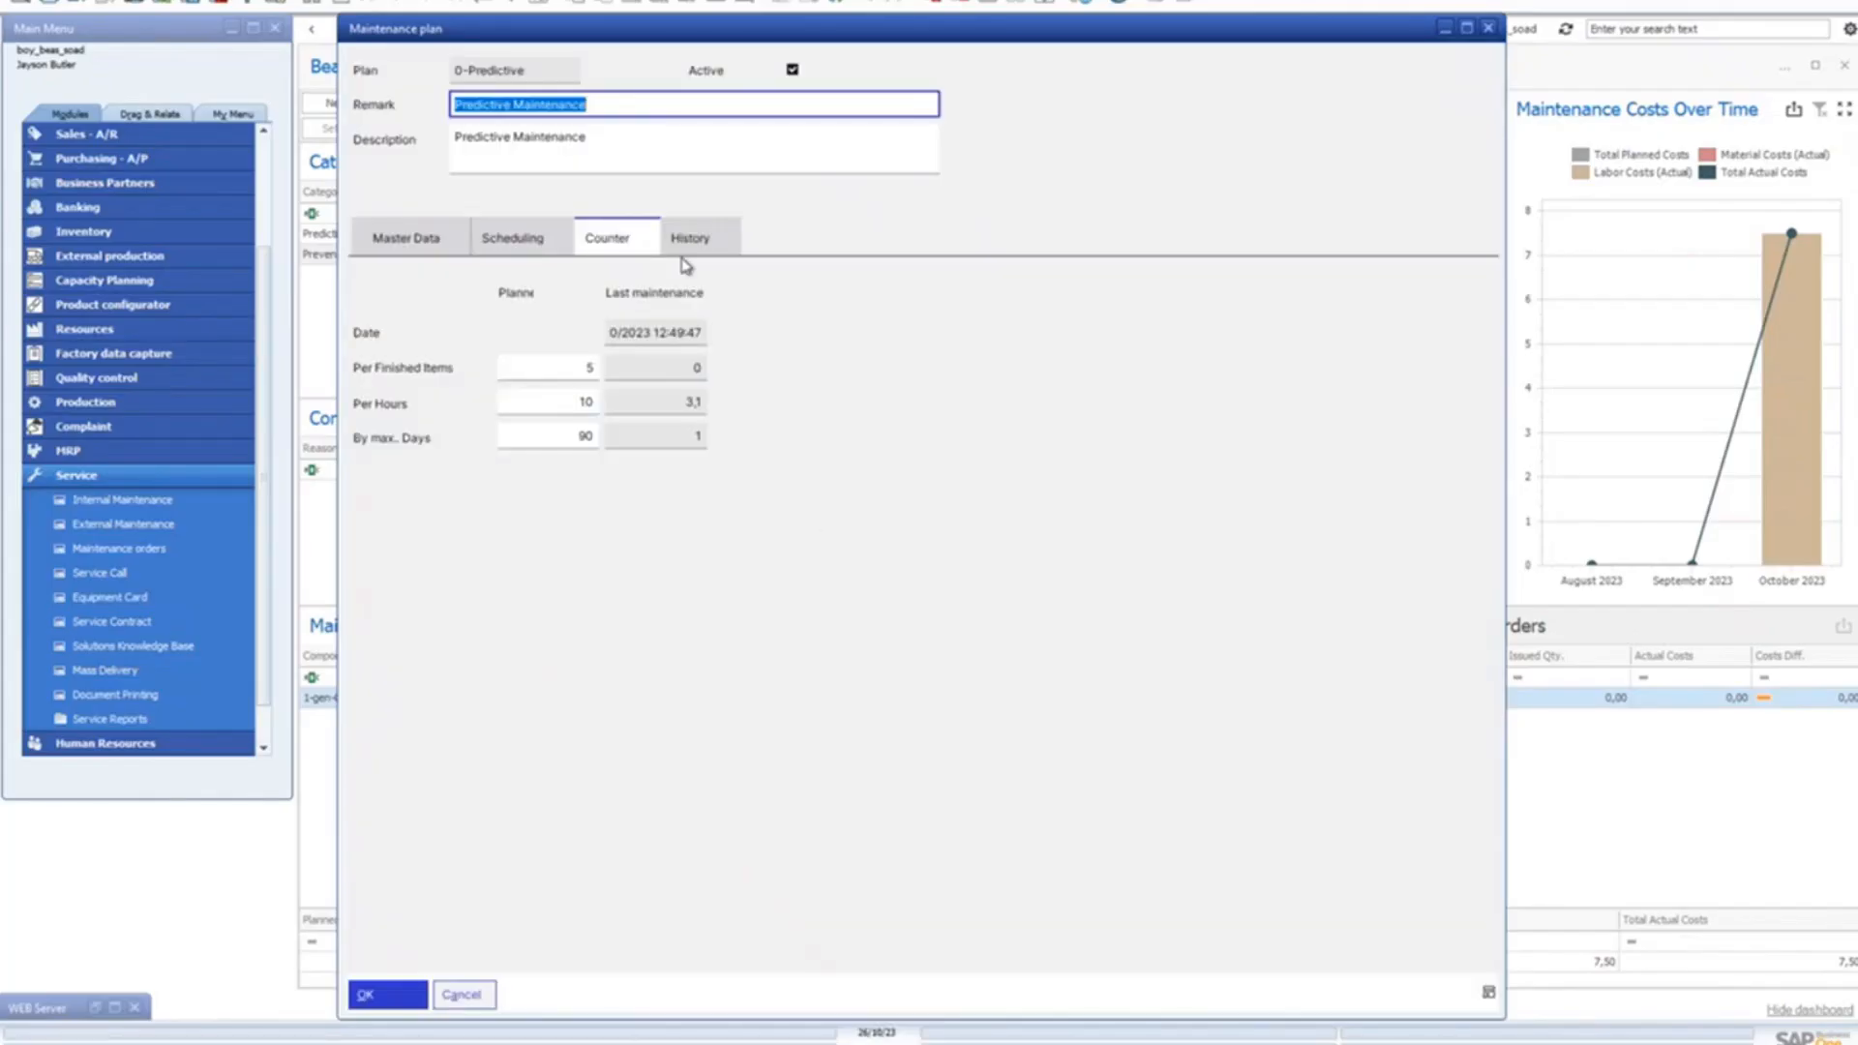
Step: Reopen the 0-Predictive plan to compare its hours counter with the planned hours, and close the plan
click(1489, 29)
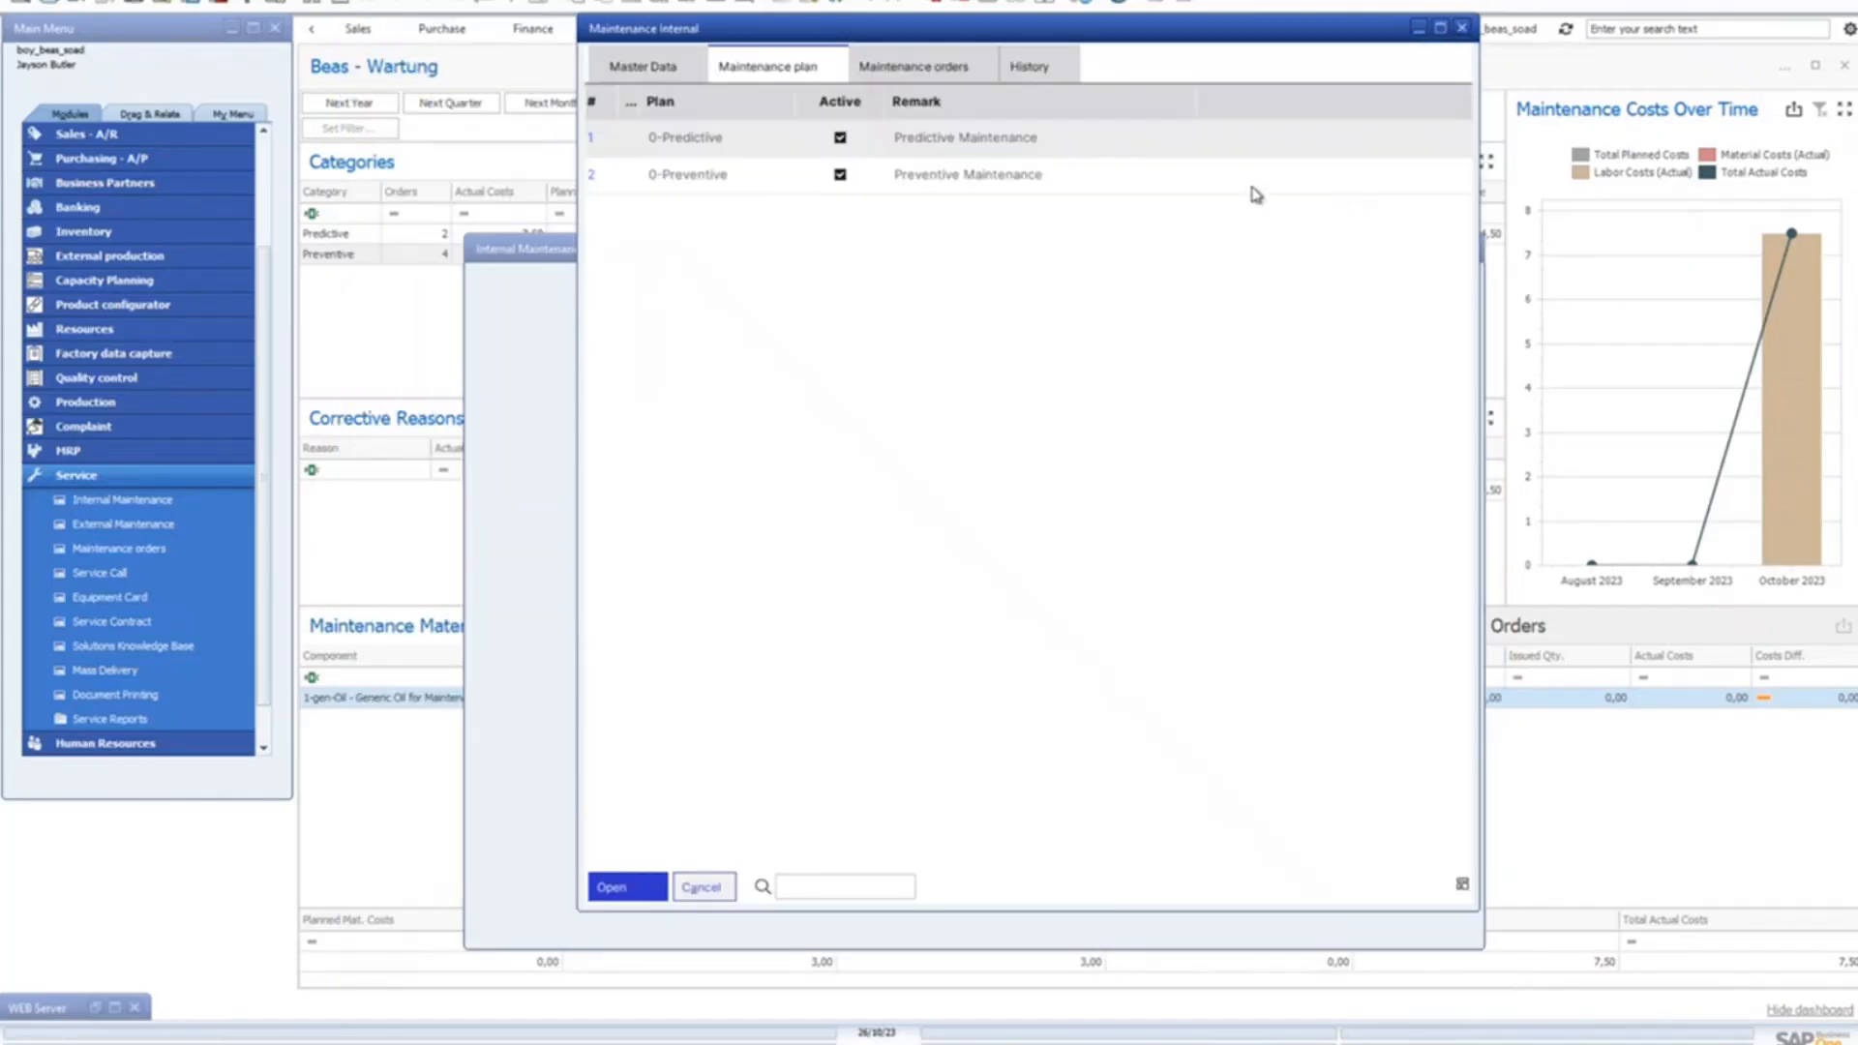
double_click(750, 145)
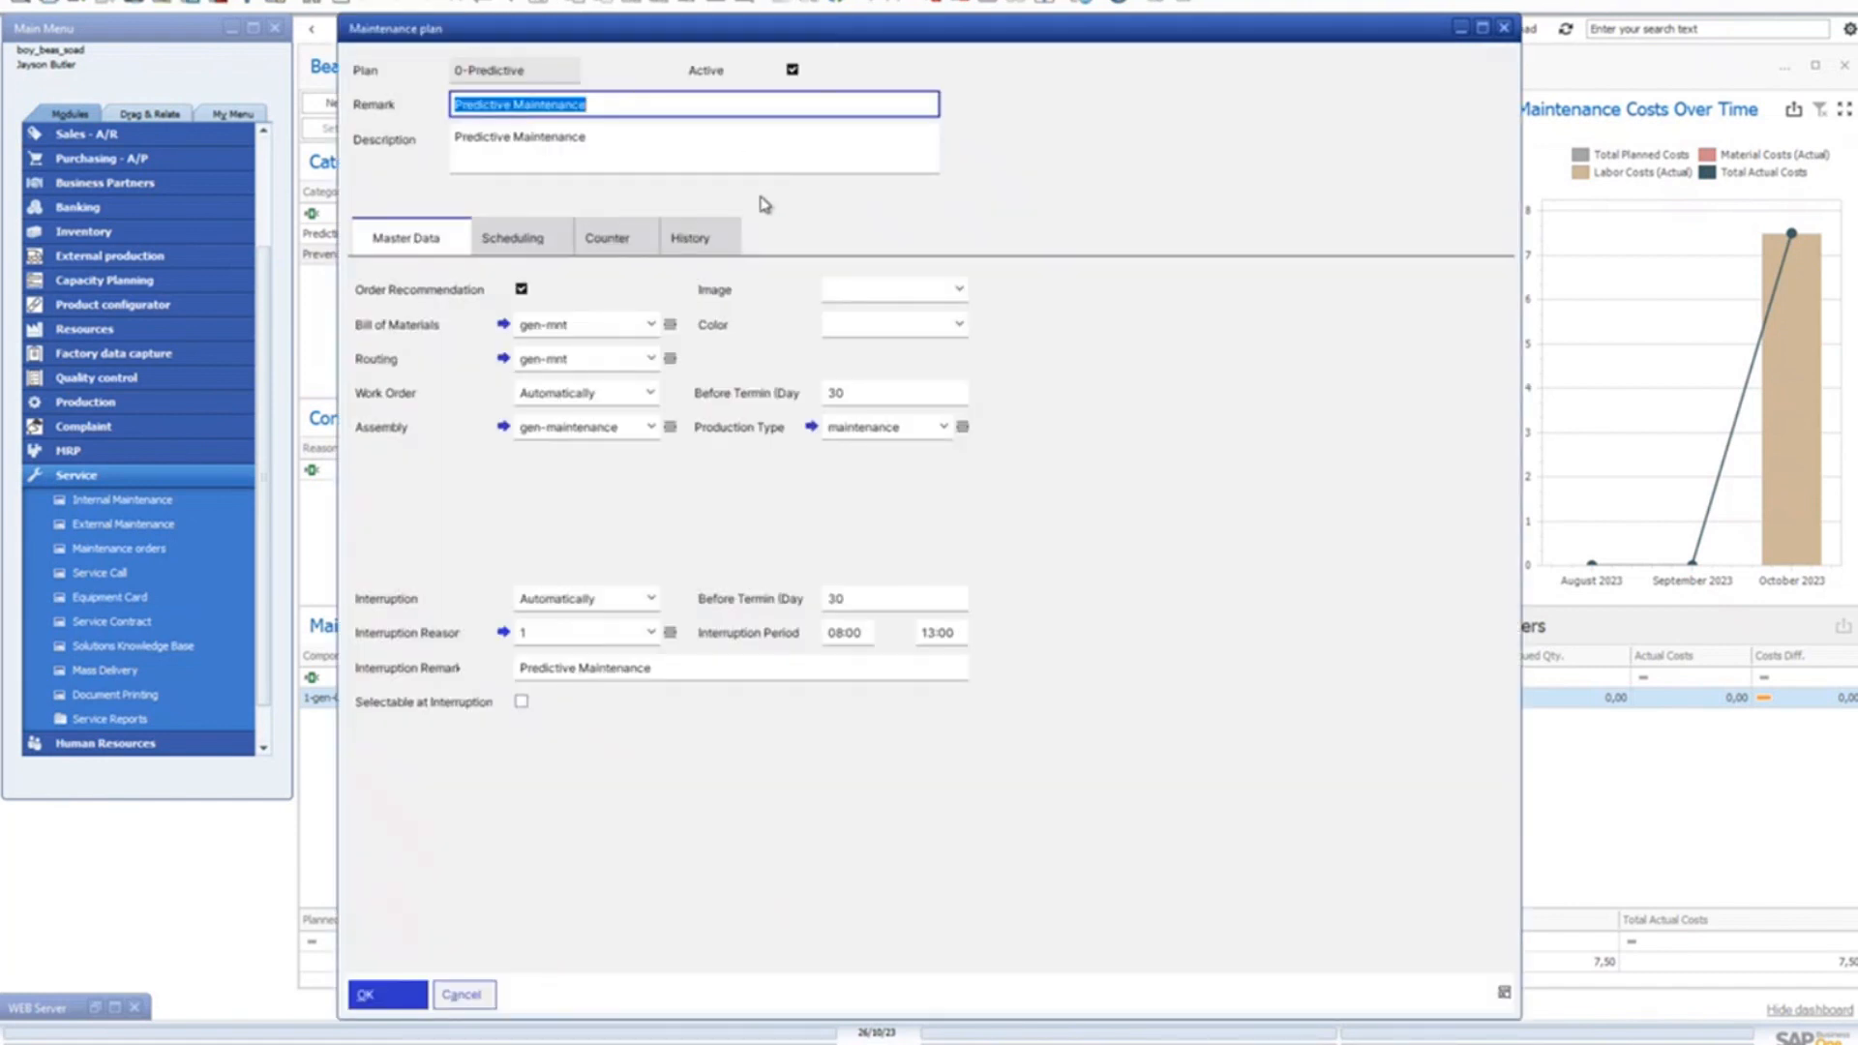
click(618, 244)
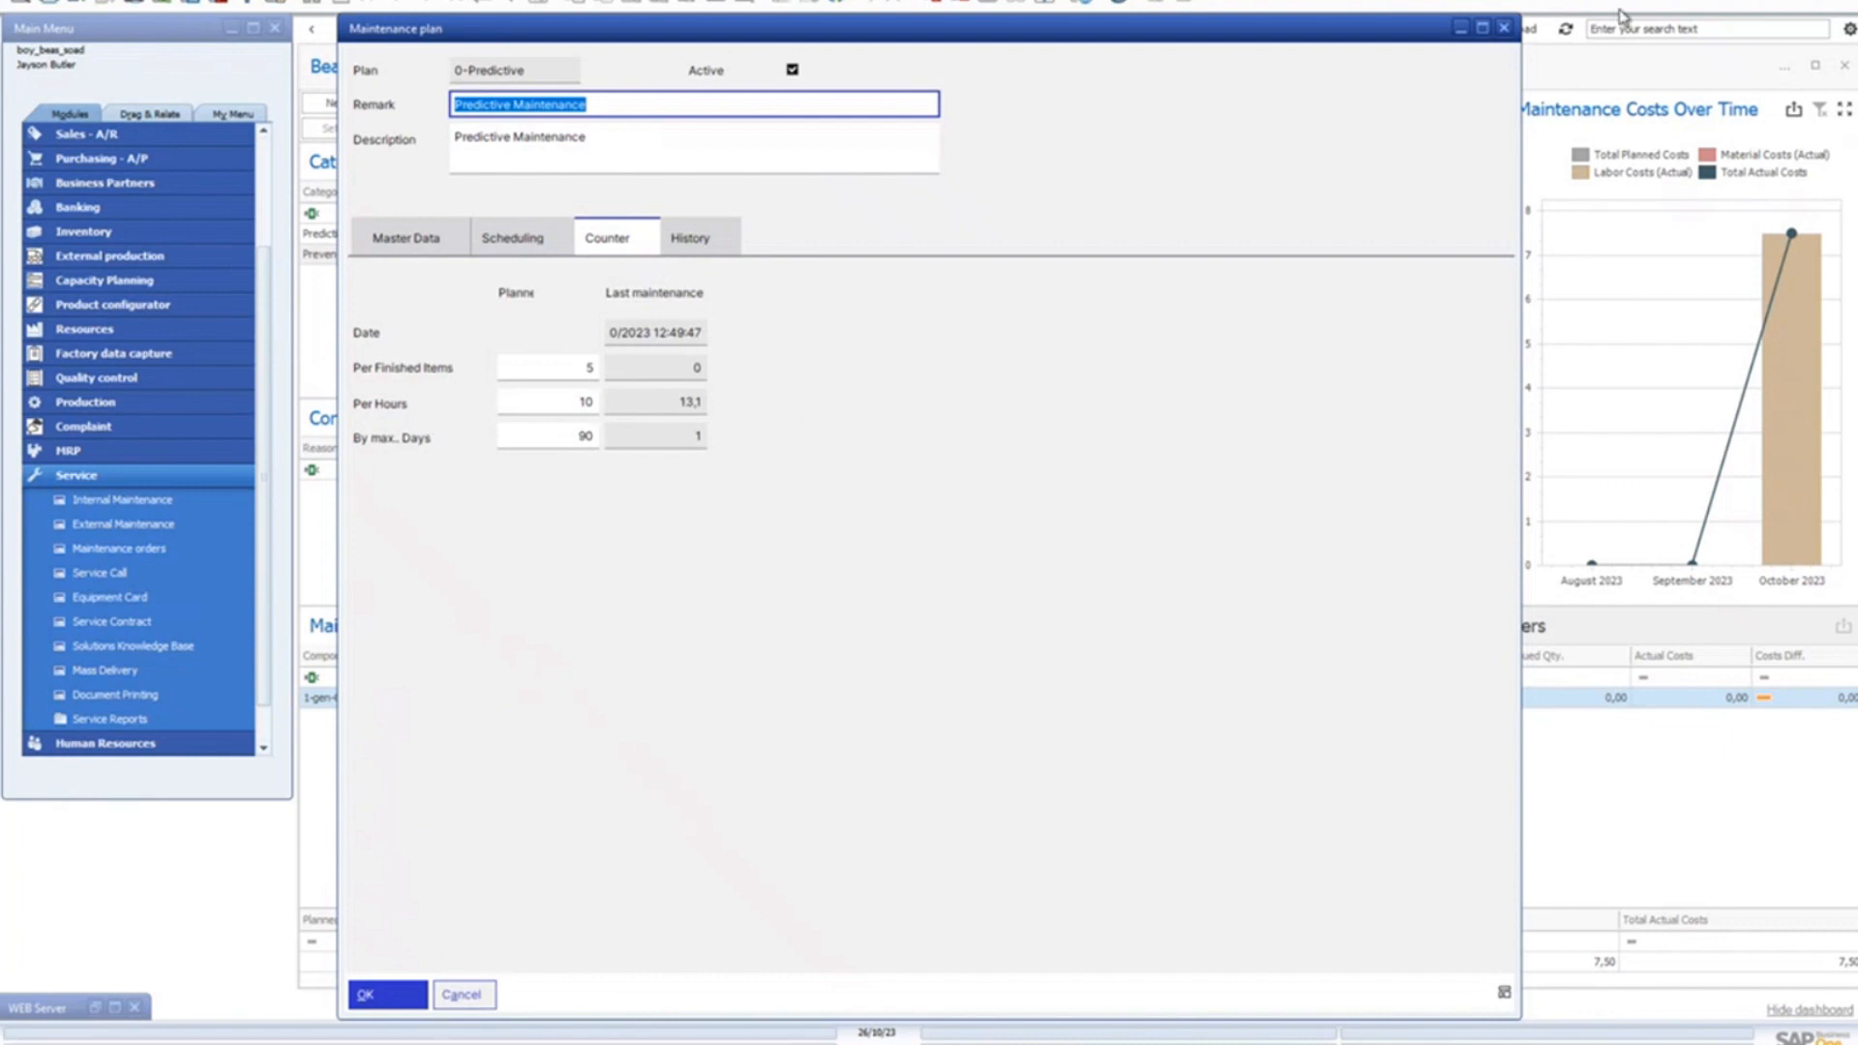
click(1506, 29)
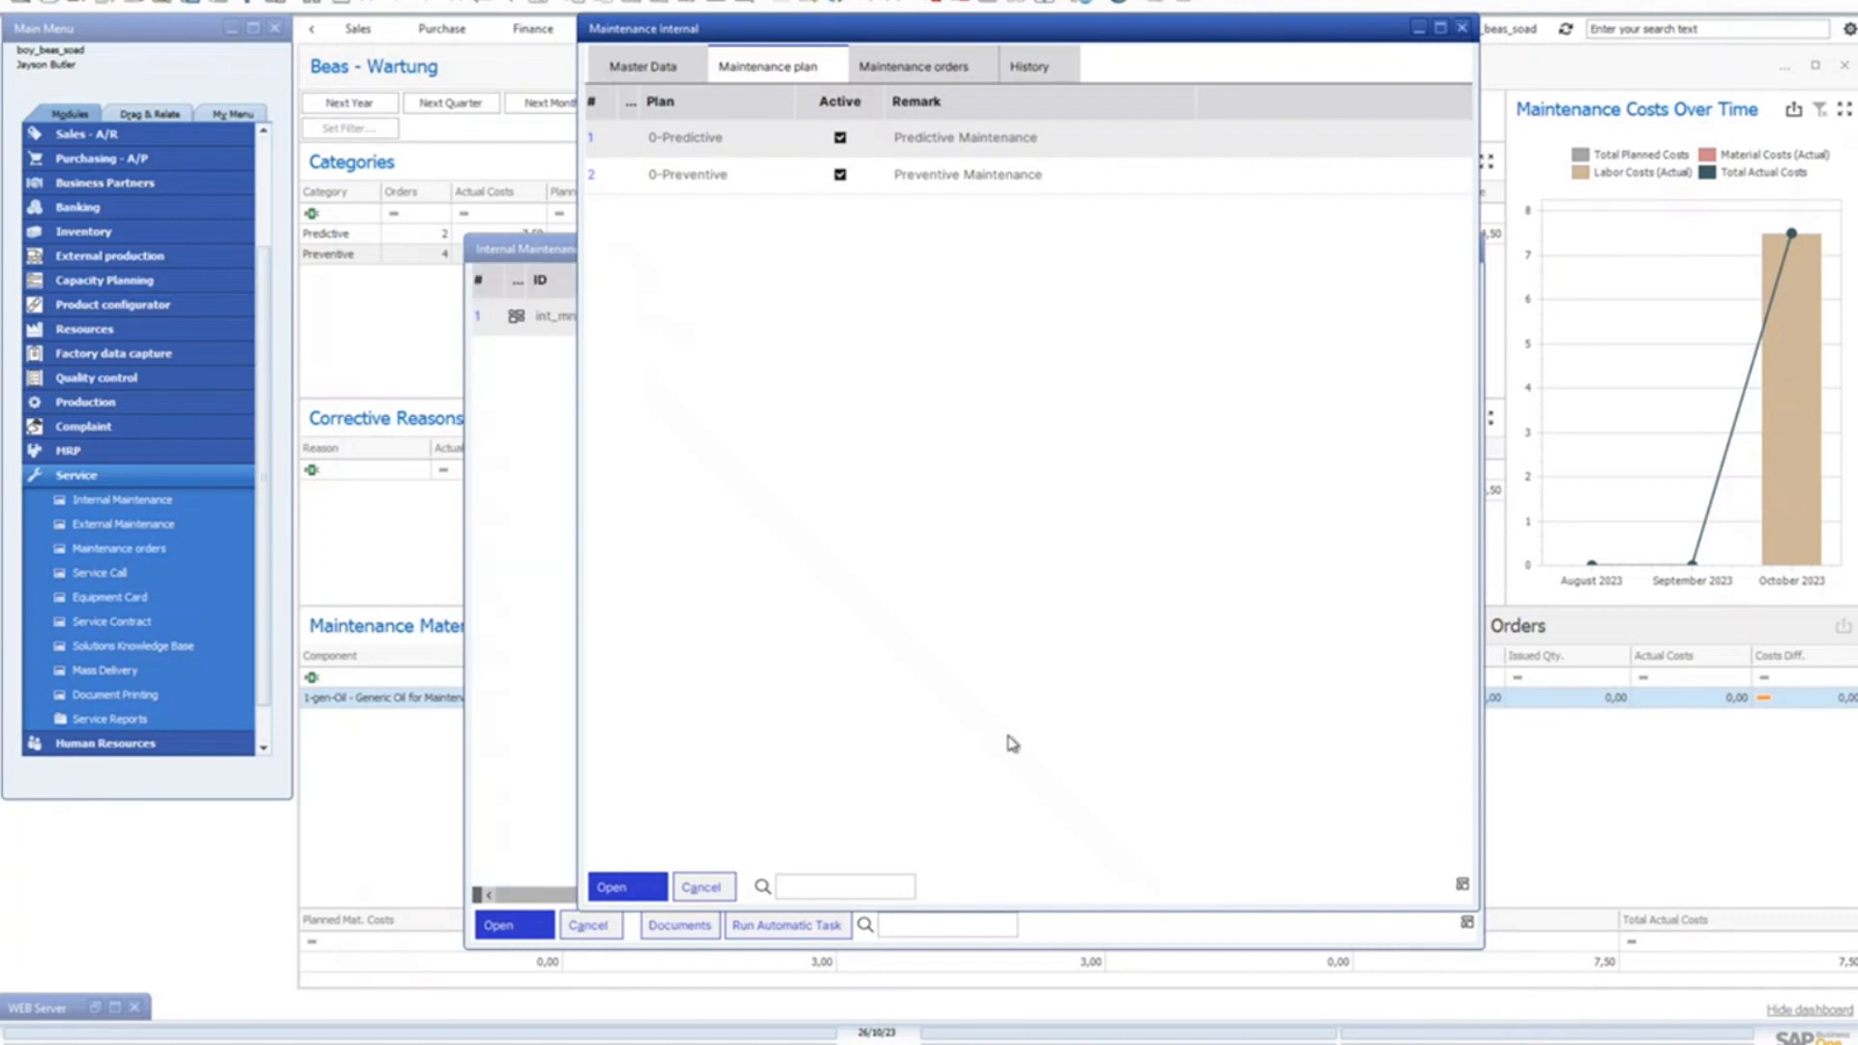
Step: Run the automatic task for internal maintenance and open the maintenance orders of the int_mnt record
click(789, 929)
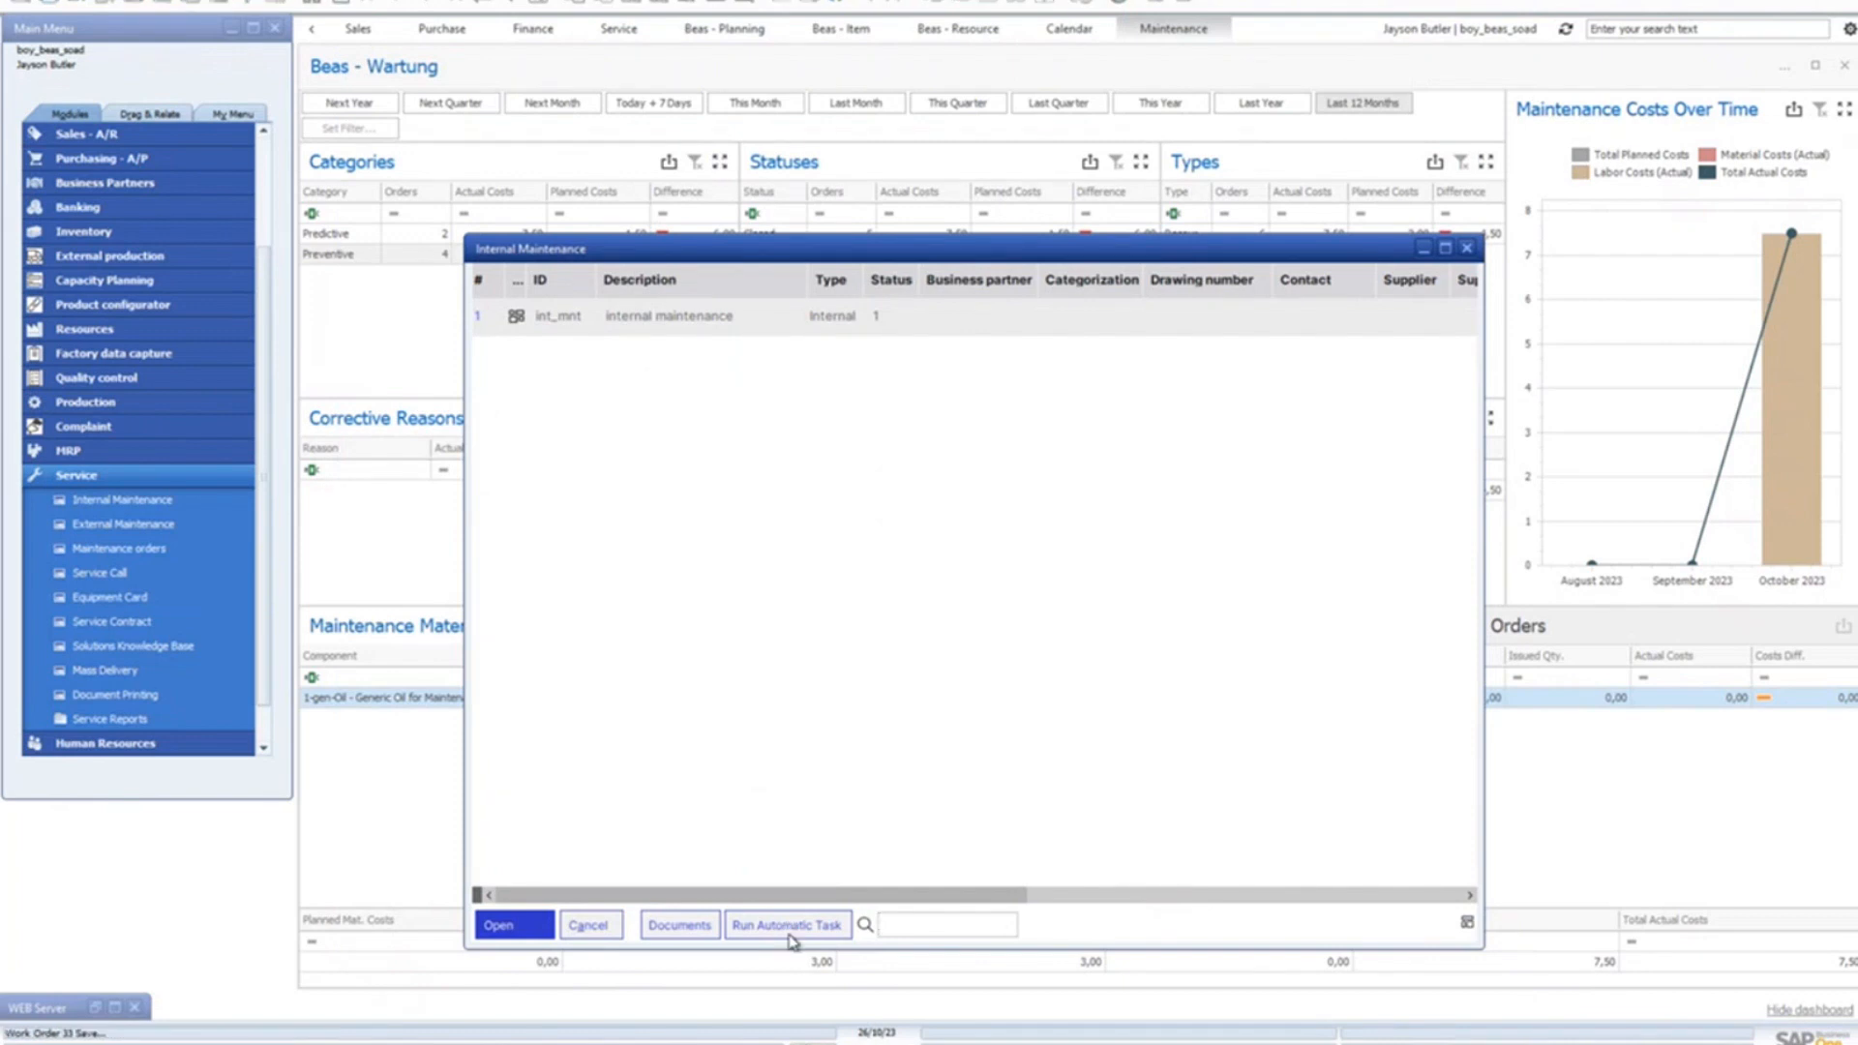
click(788, 932)
click(738, 318)
double_click(738, 318)
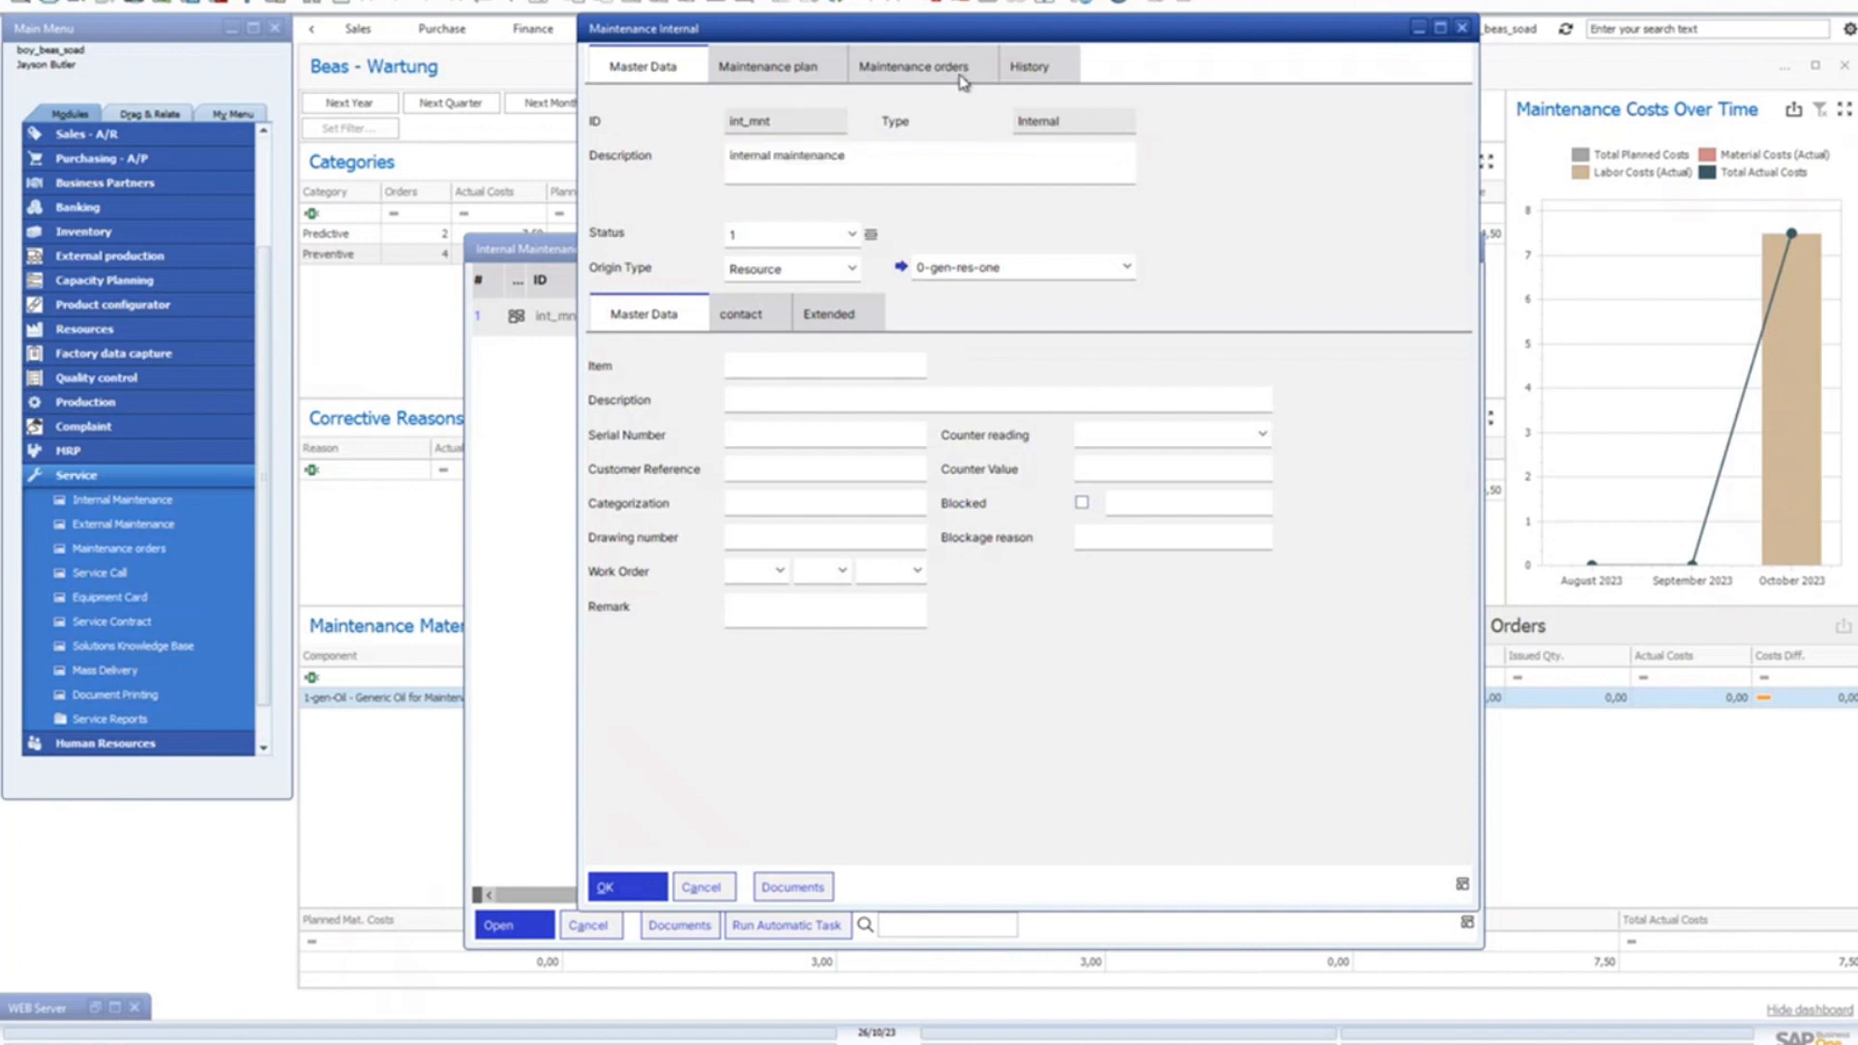
click(956, 64)
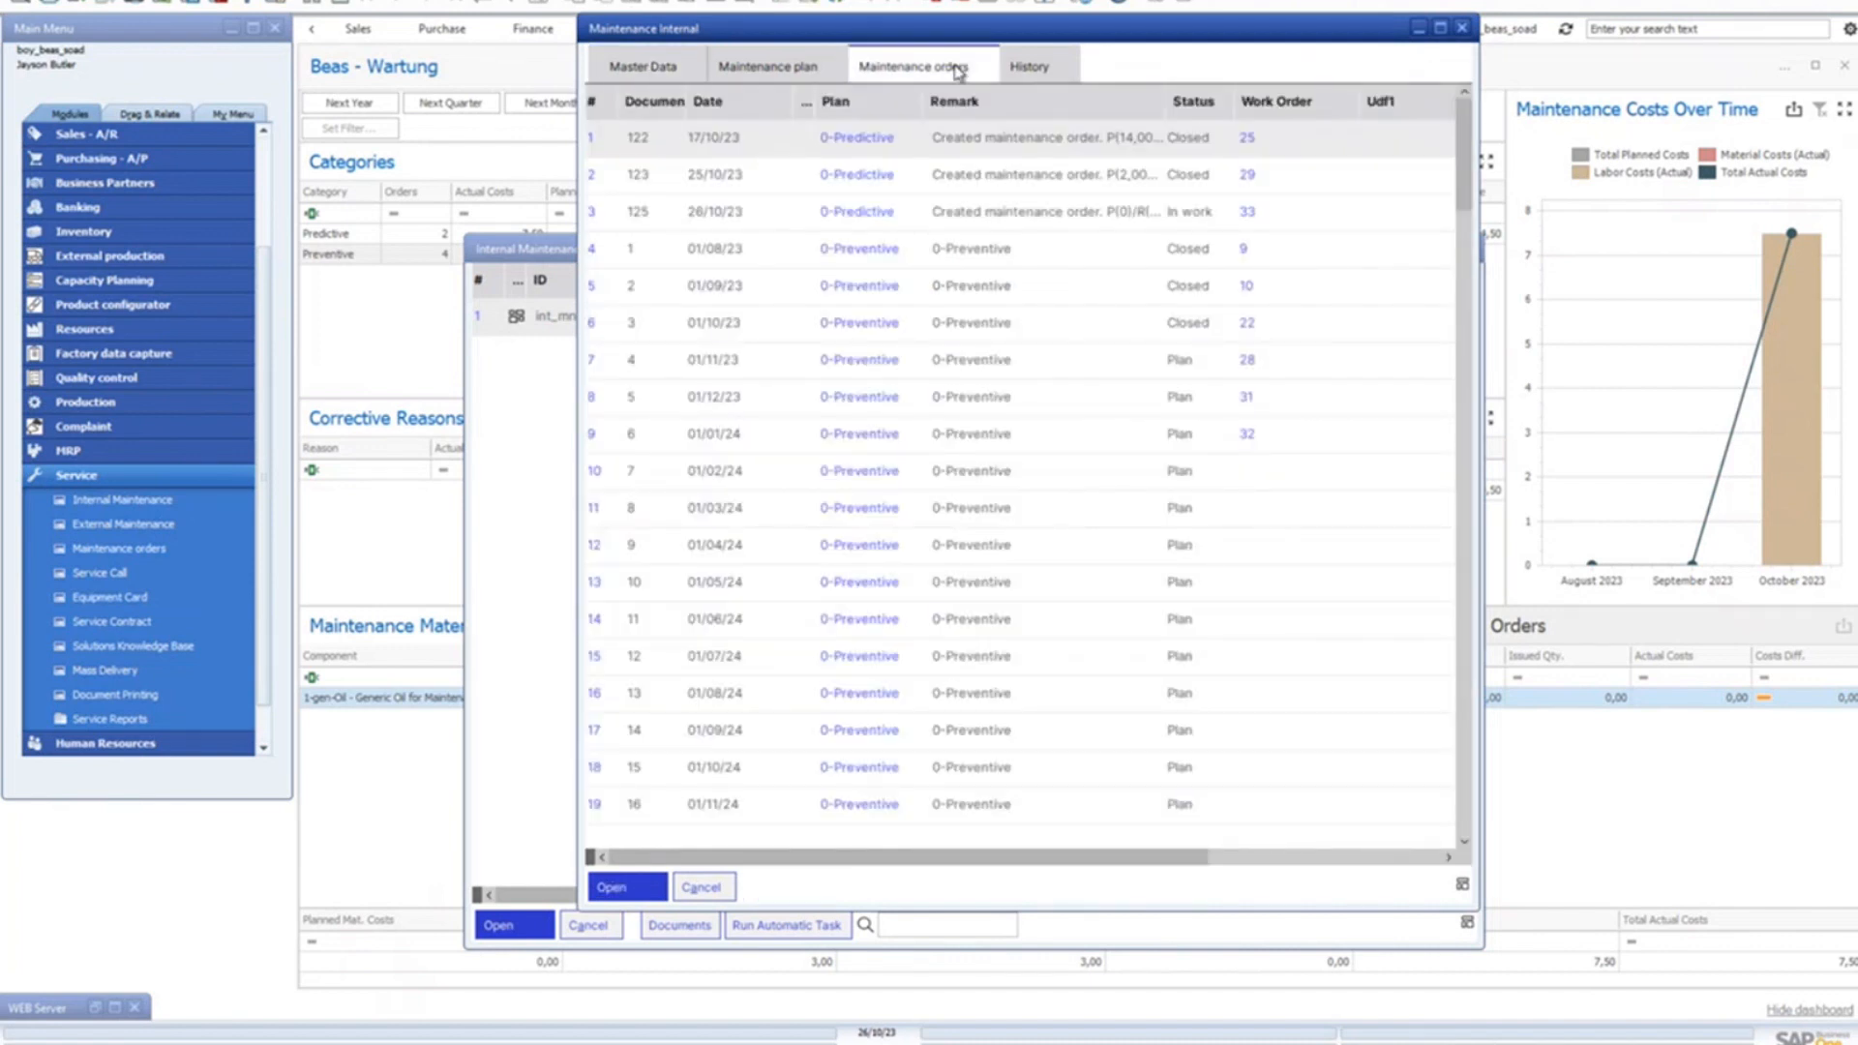
Step: Check the plan linked to the predictive maintenance order dated 26/10/23, and open that order's details
click(777, 223)
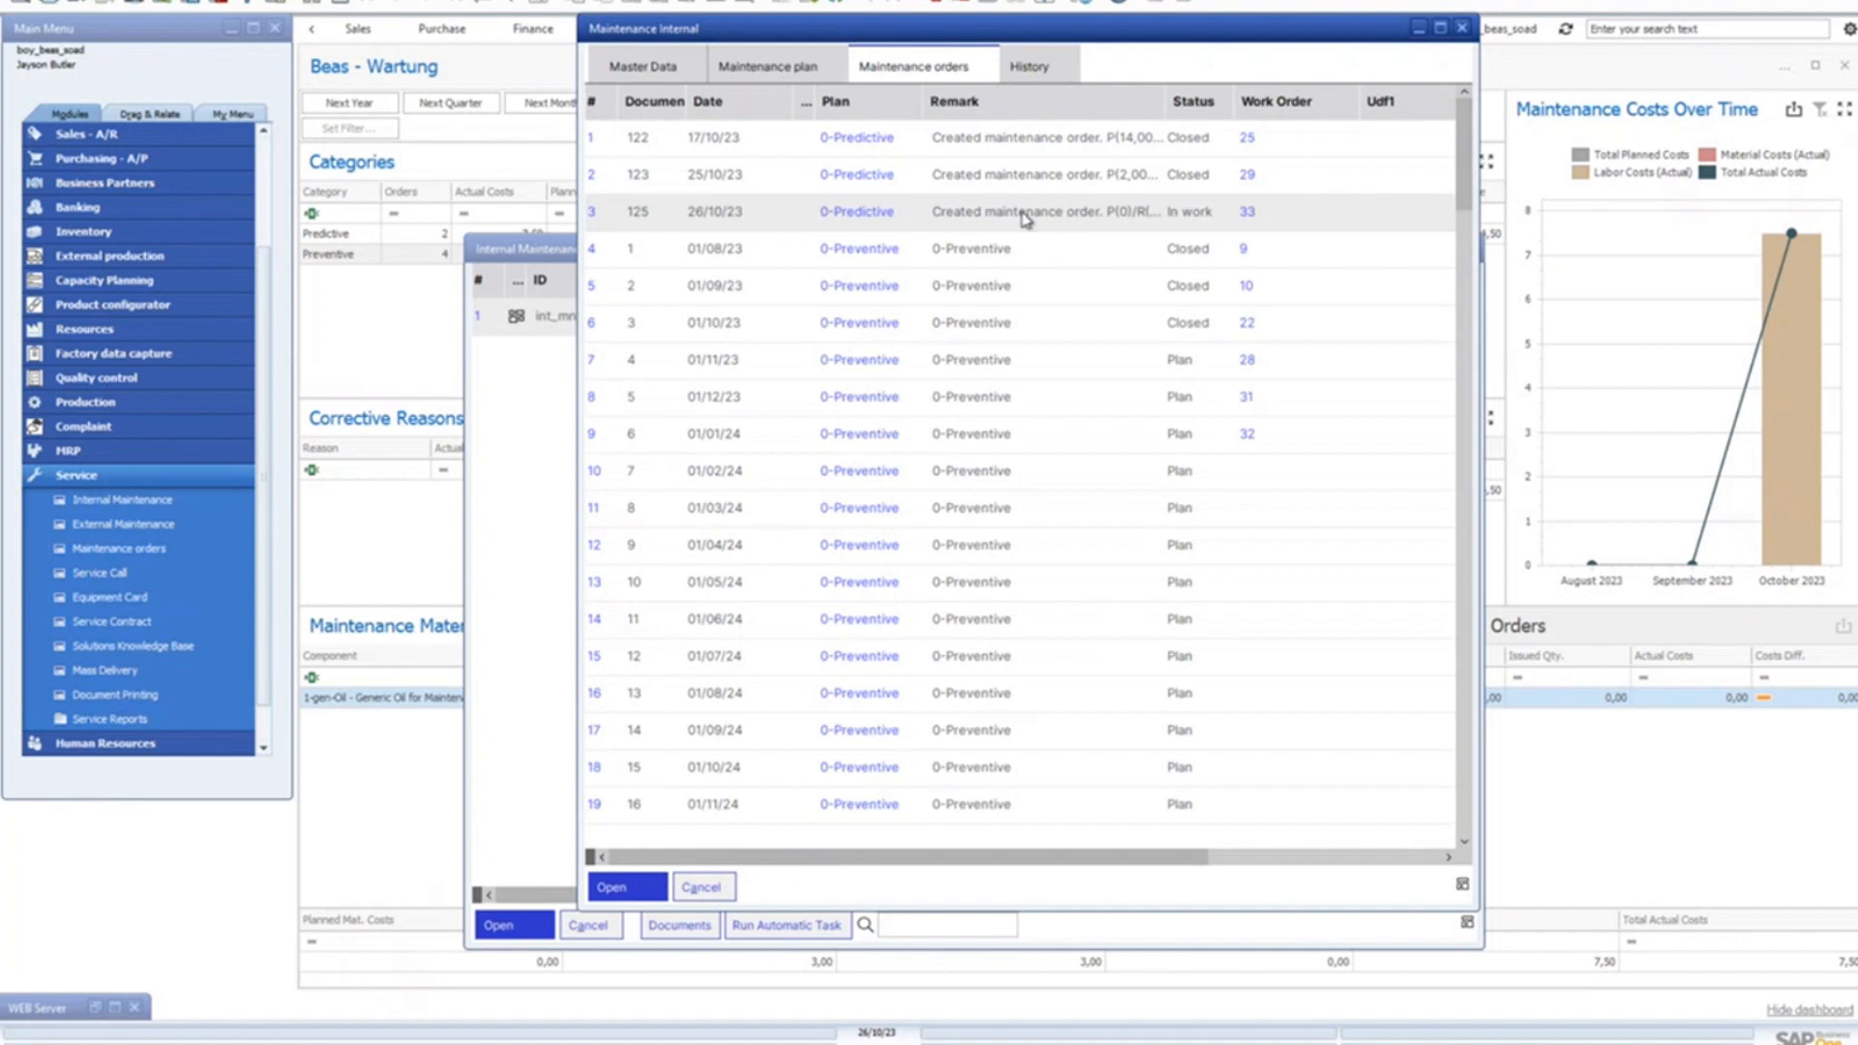
click(855, 214)
click(854, 212)
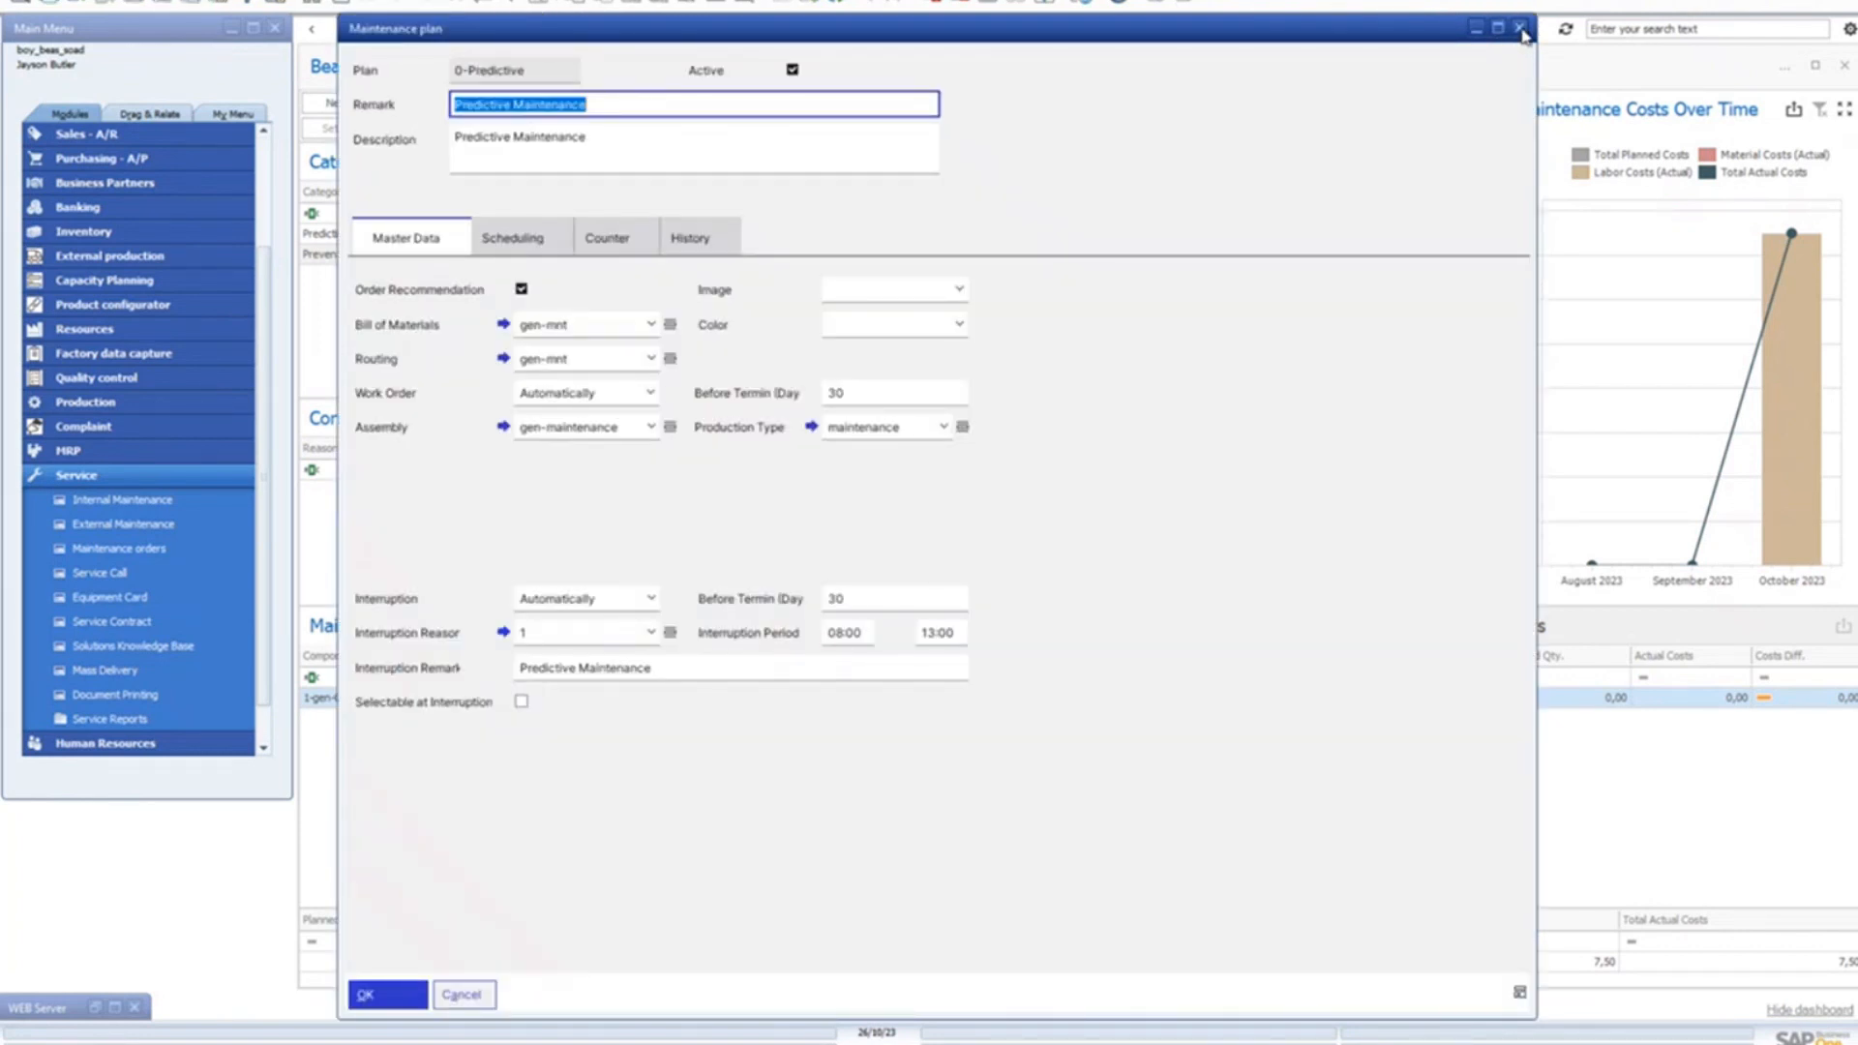
click(1521, 29)
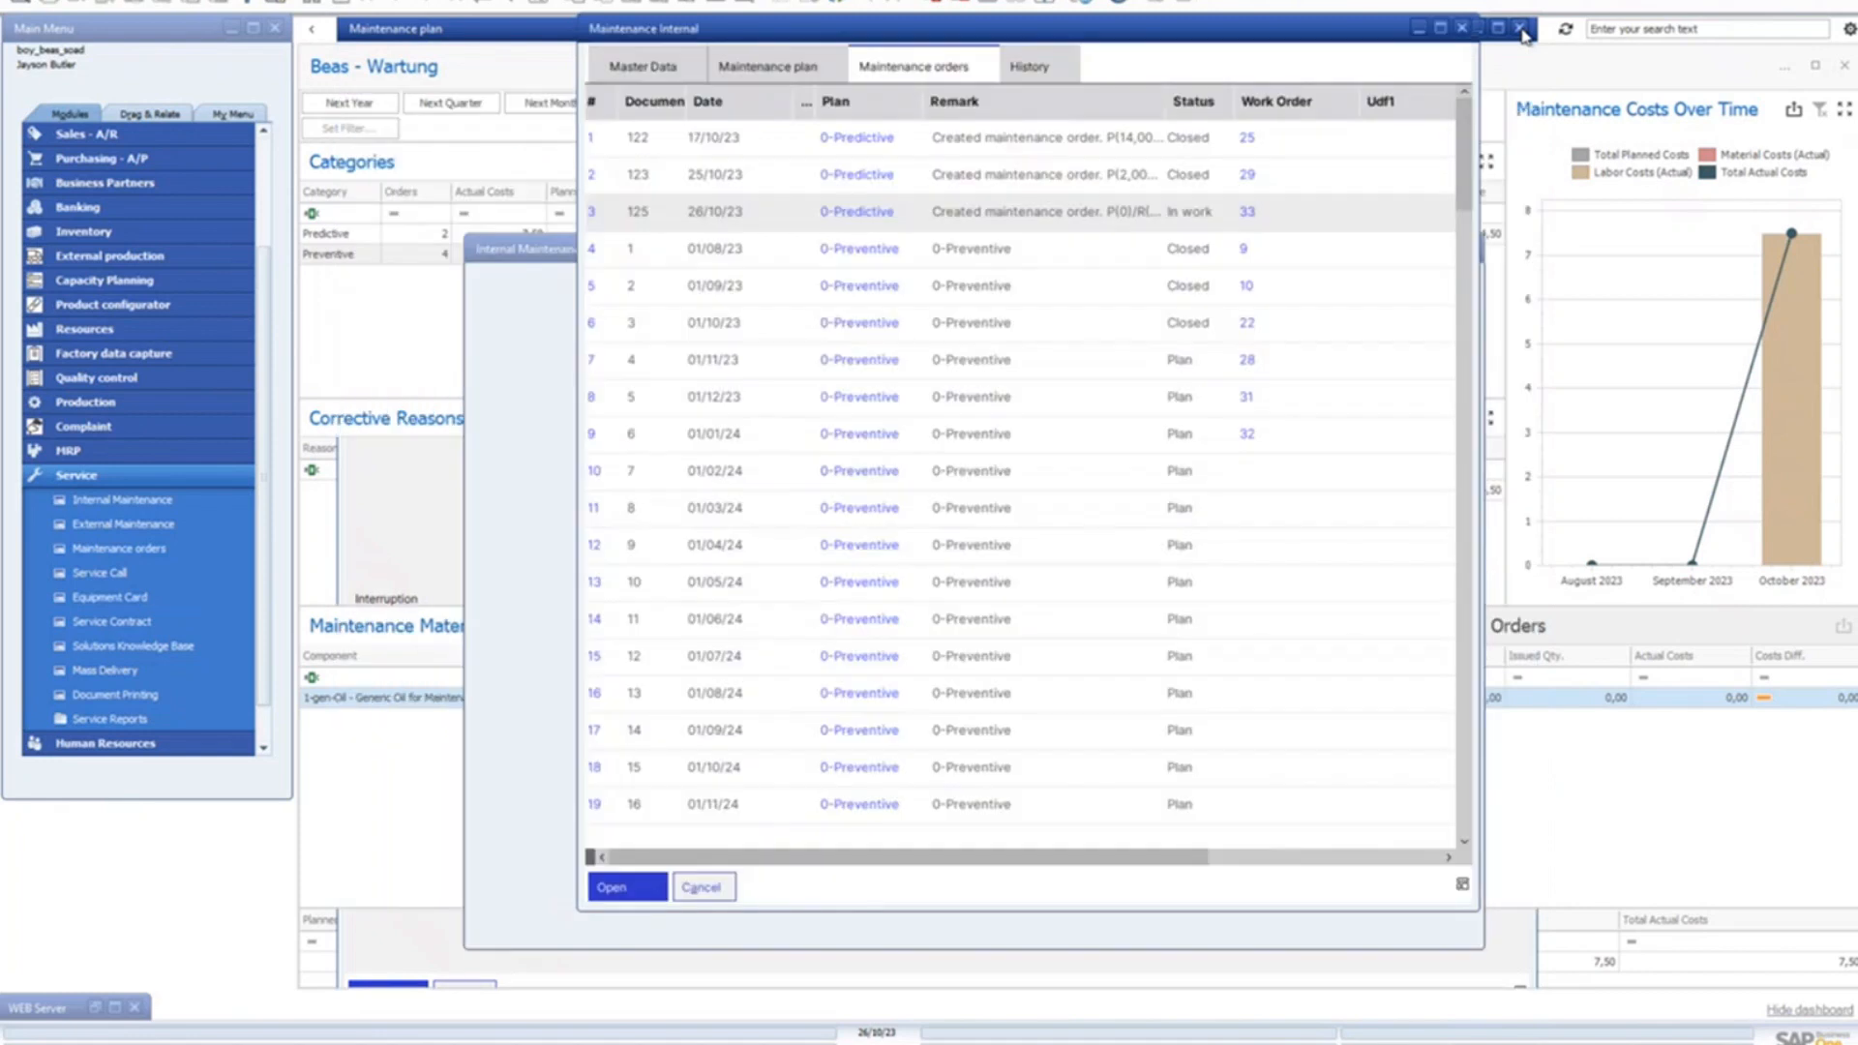
click(598, 215)
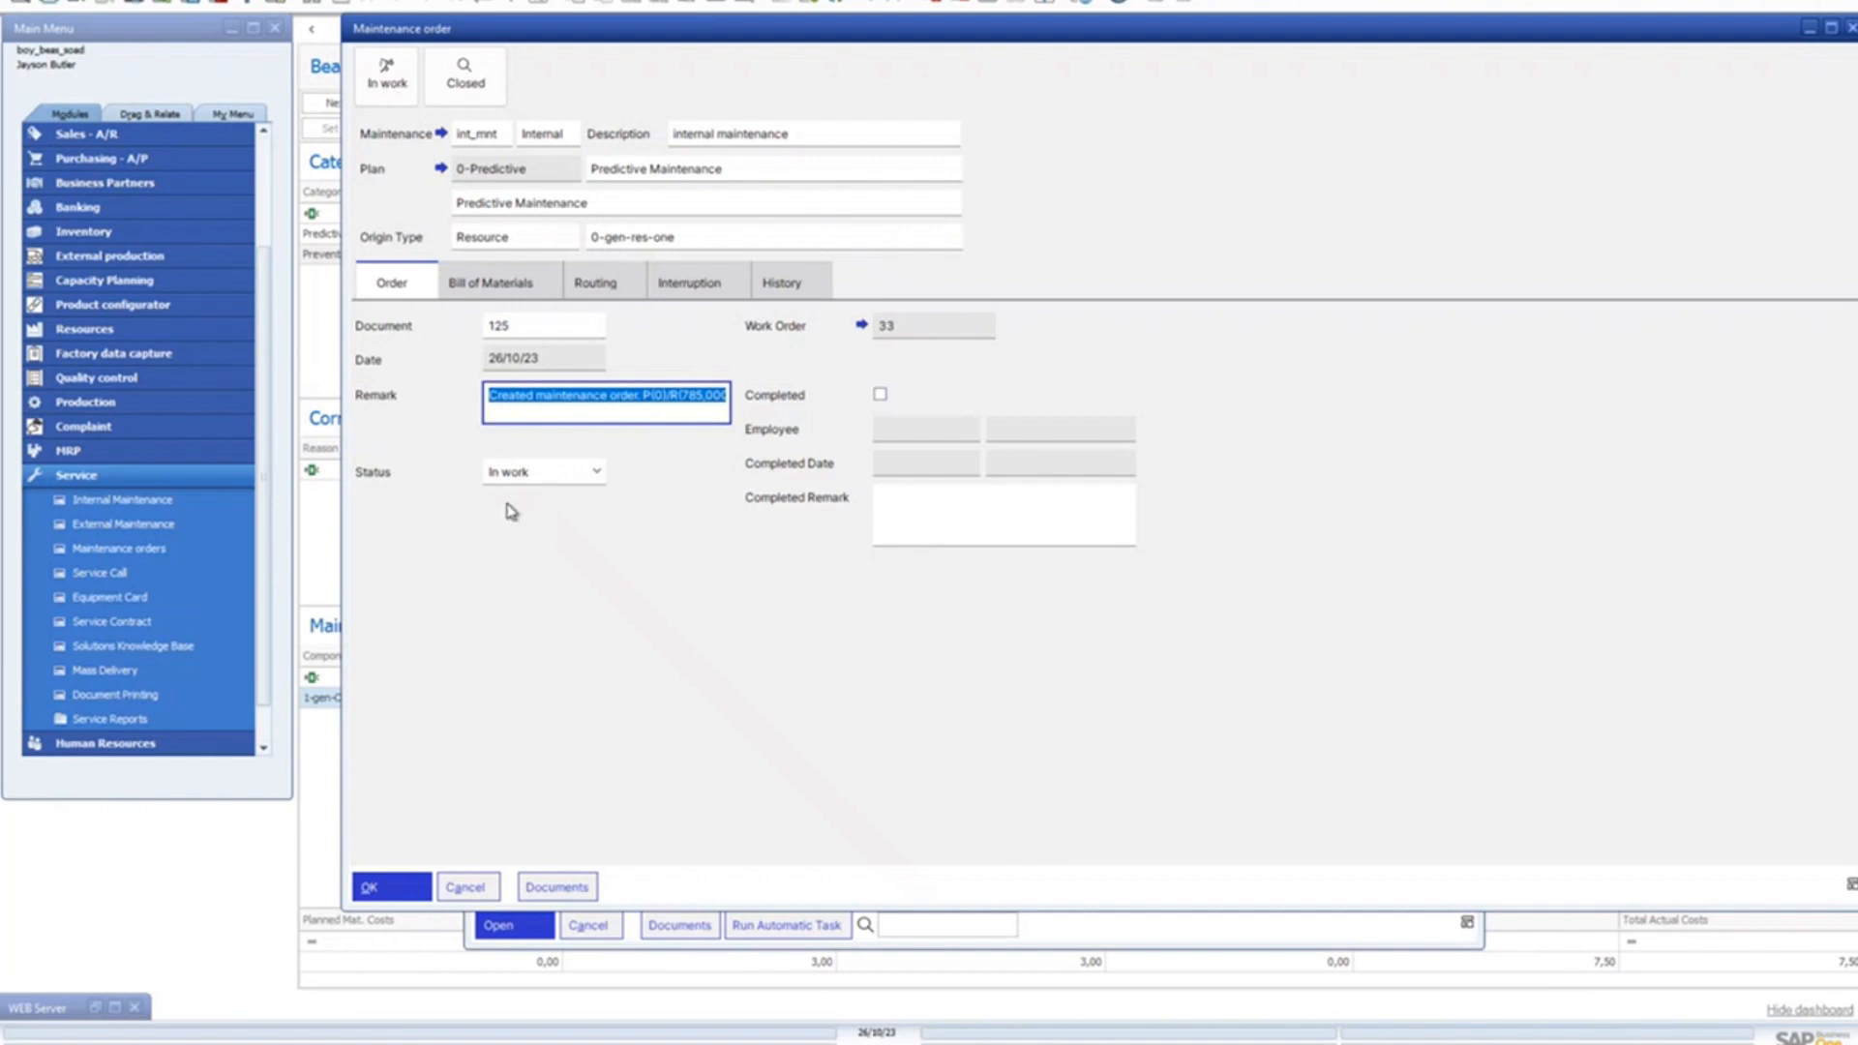
Step: Examine the planned inflow and outflow of 1-gen-Oil in the MRP Wizard's standard scenario order recommendation, and close the recommendation
click(162, 38)
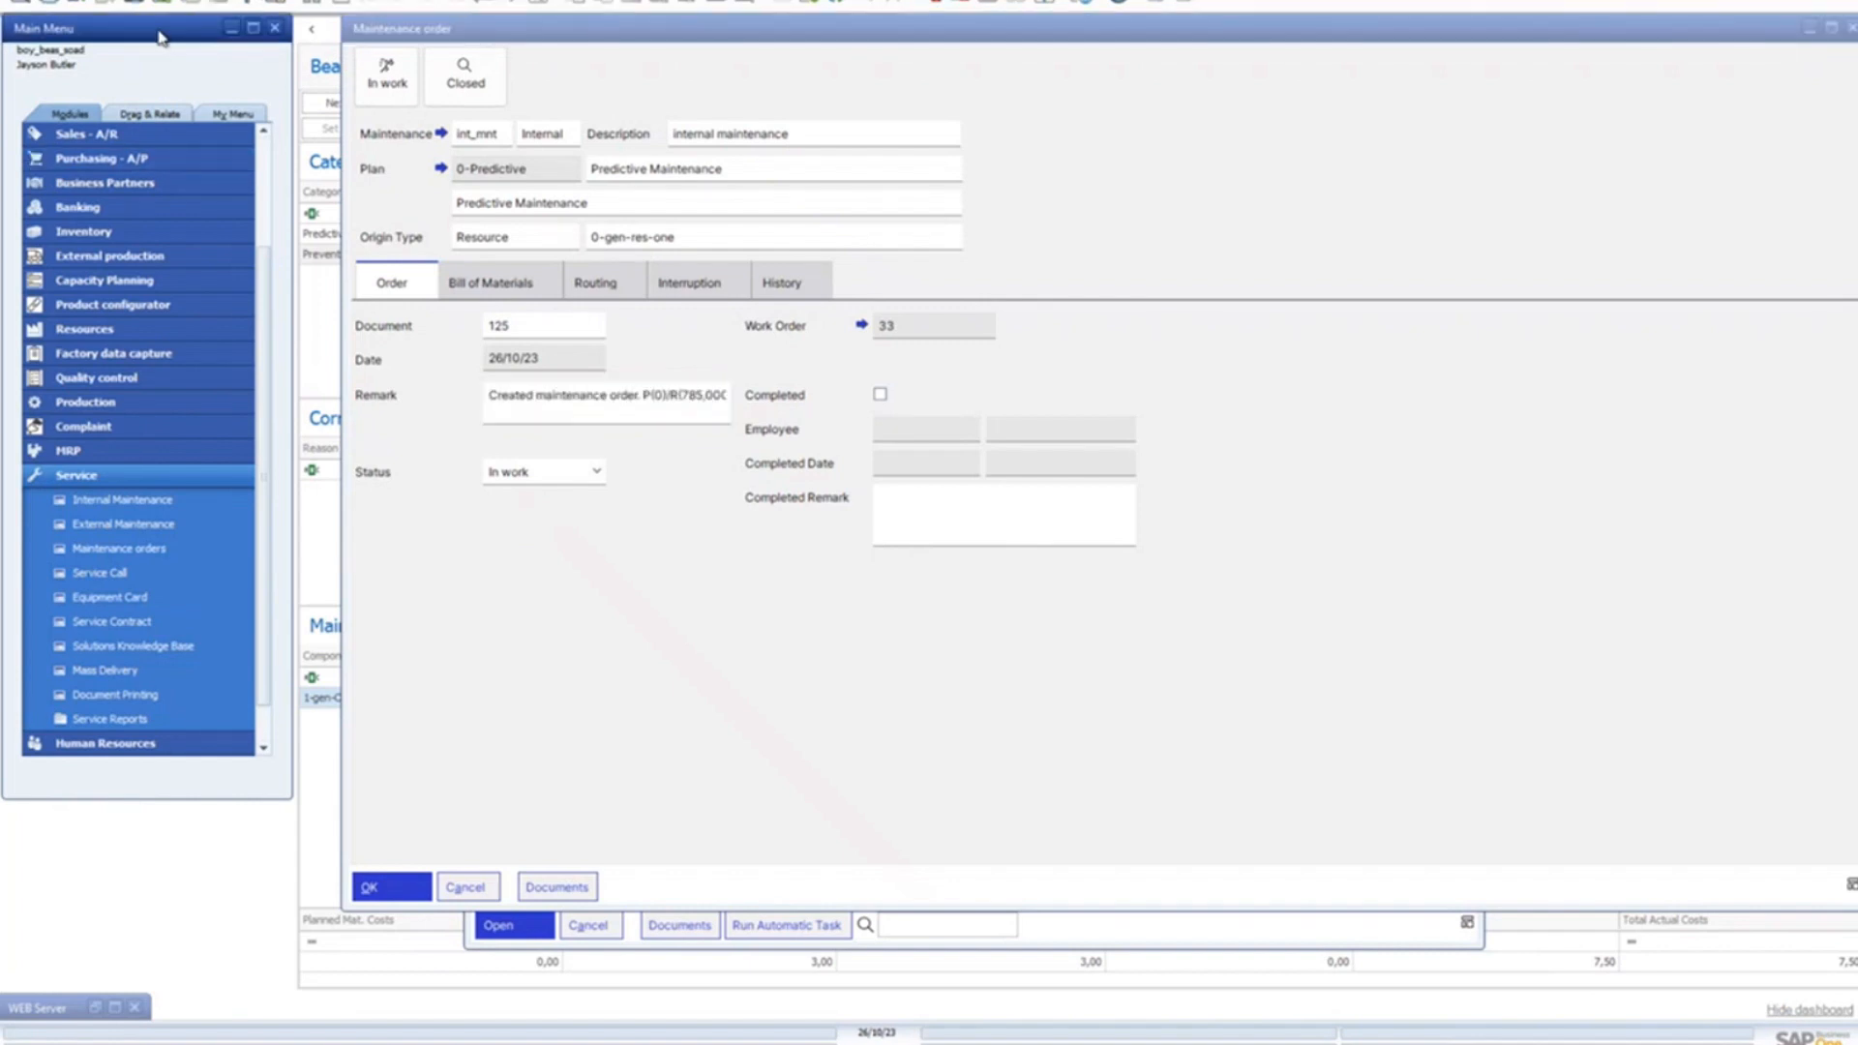
scroll(126, 610, down, 2)
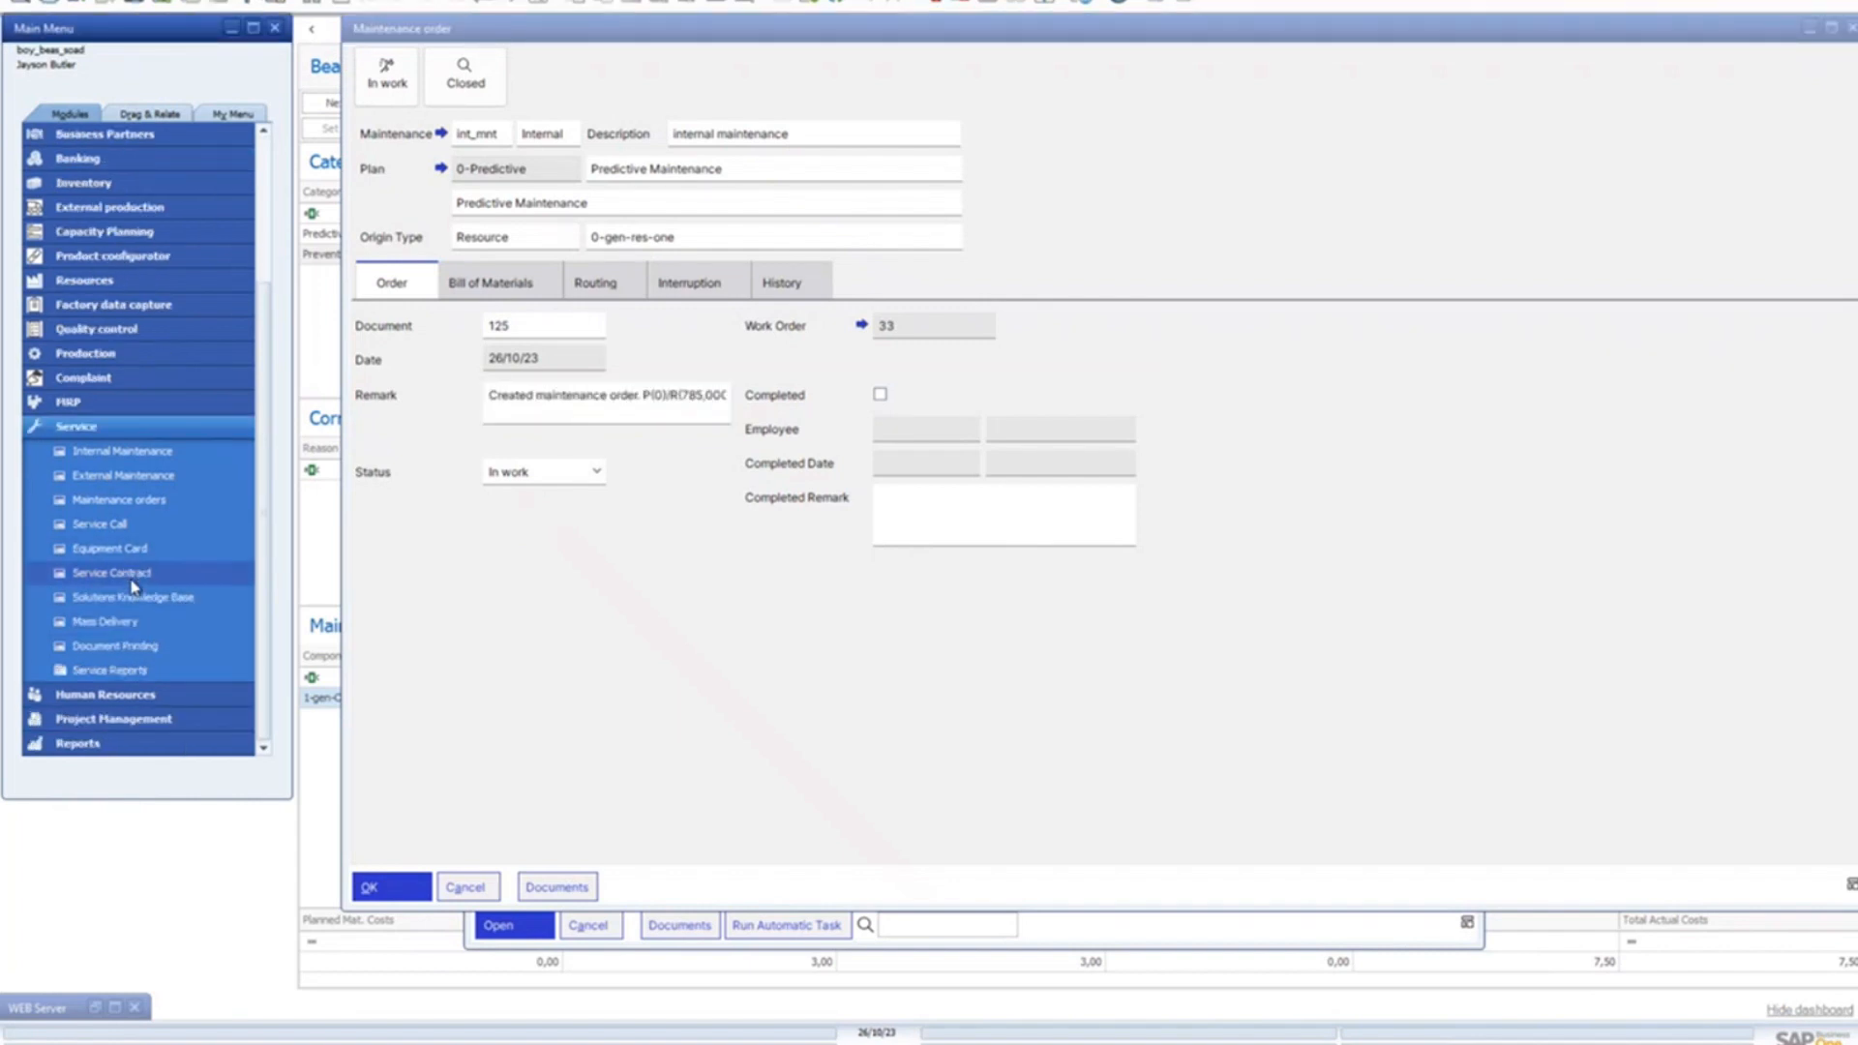
click(109, 404)
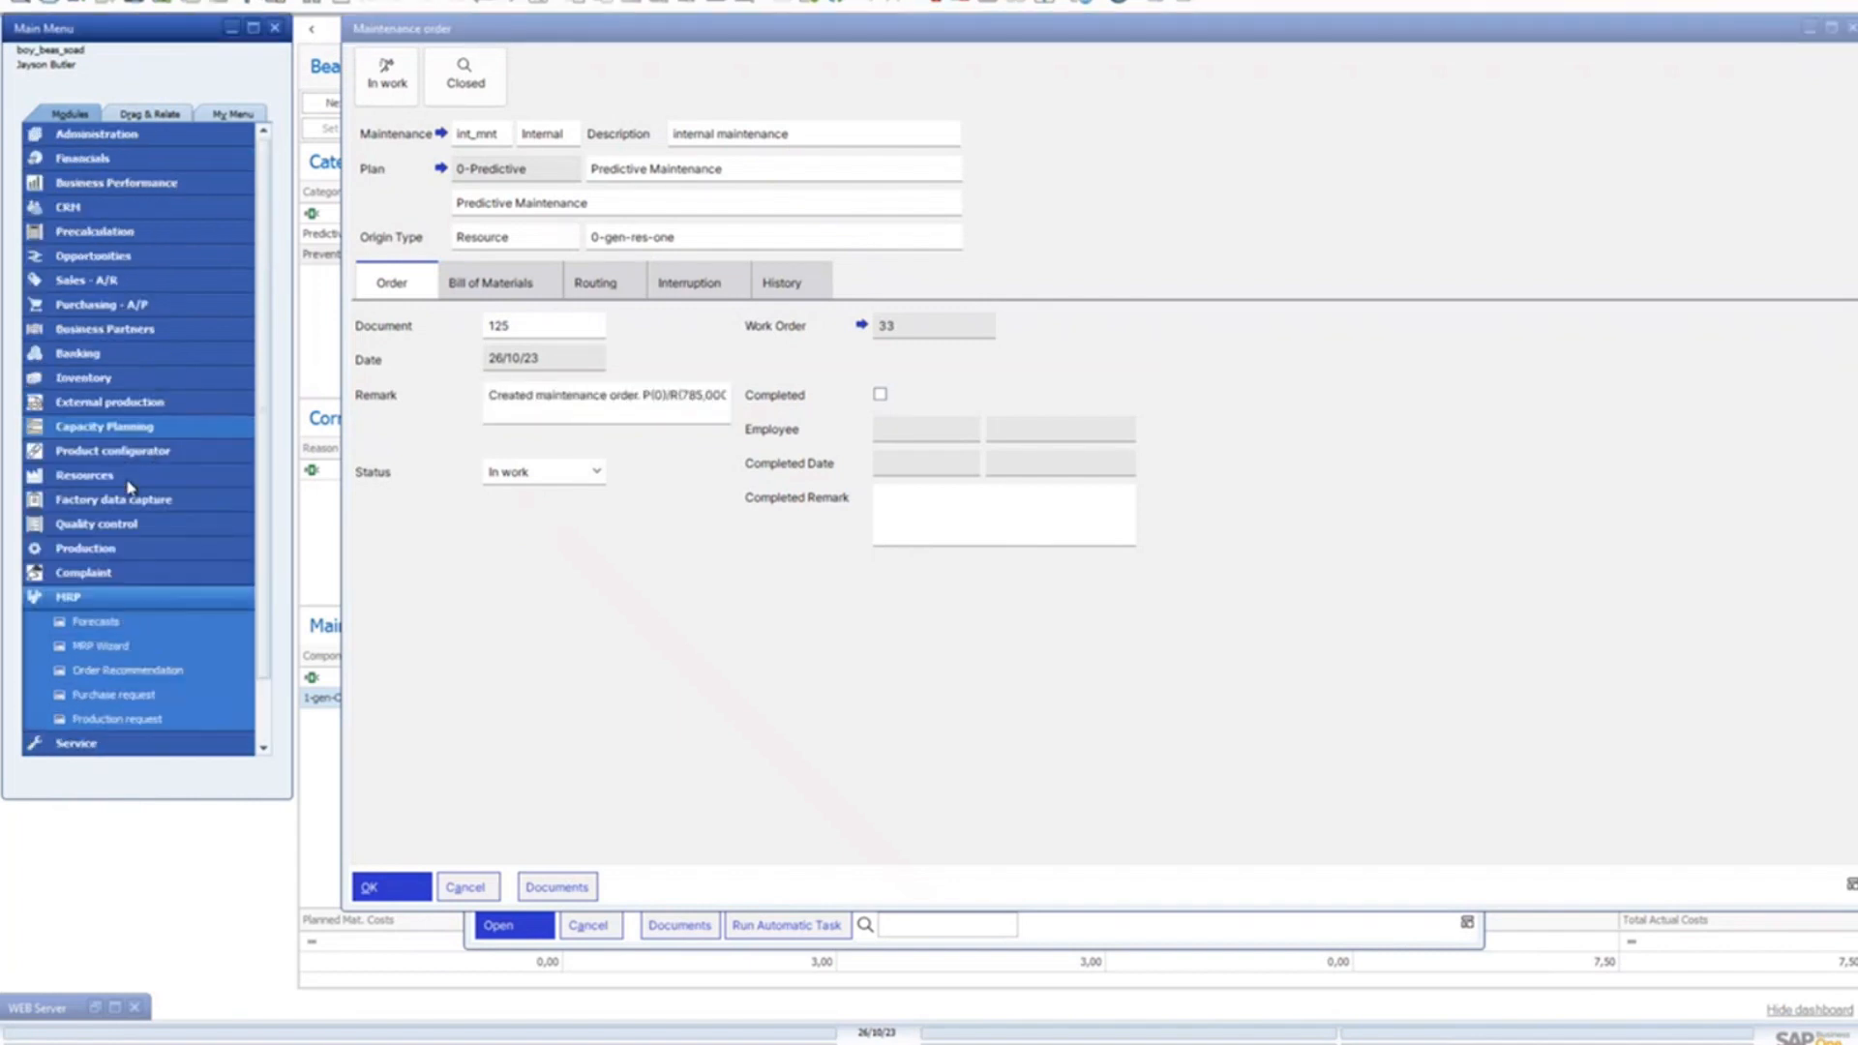
click(145, 648)
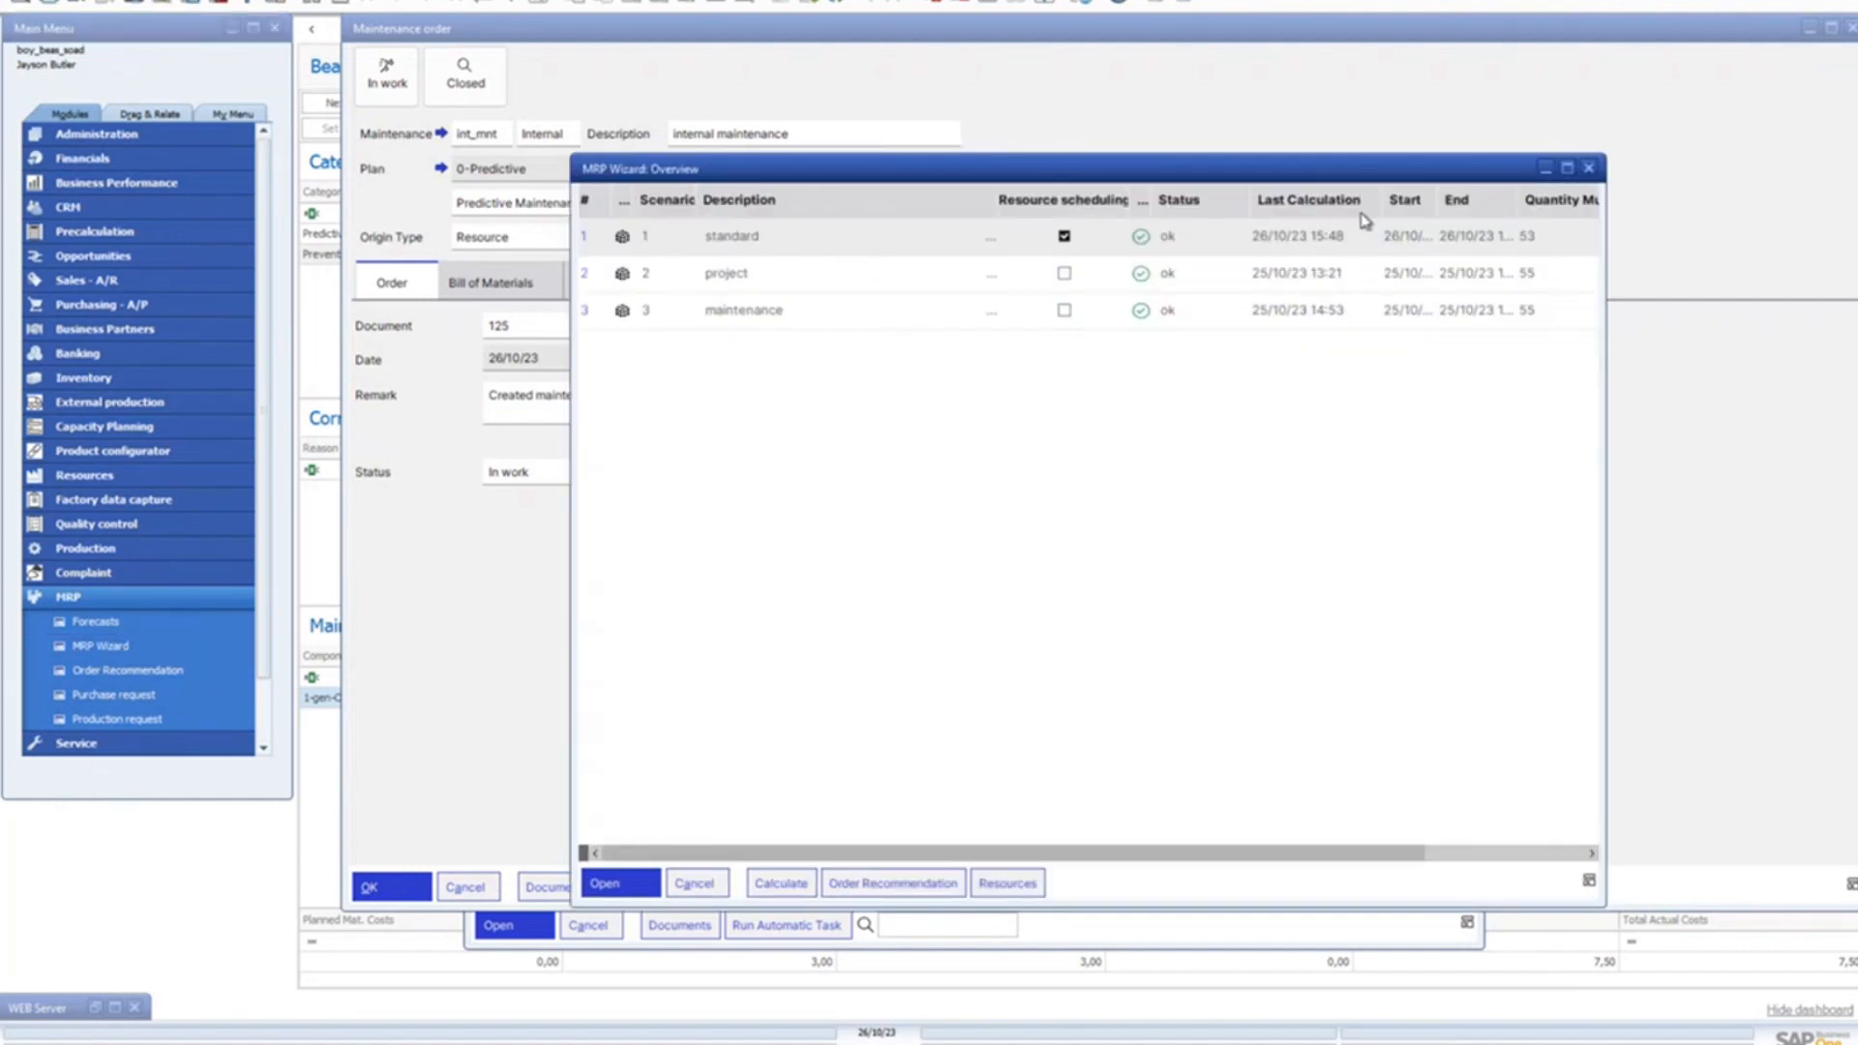
double_click(793, 239)
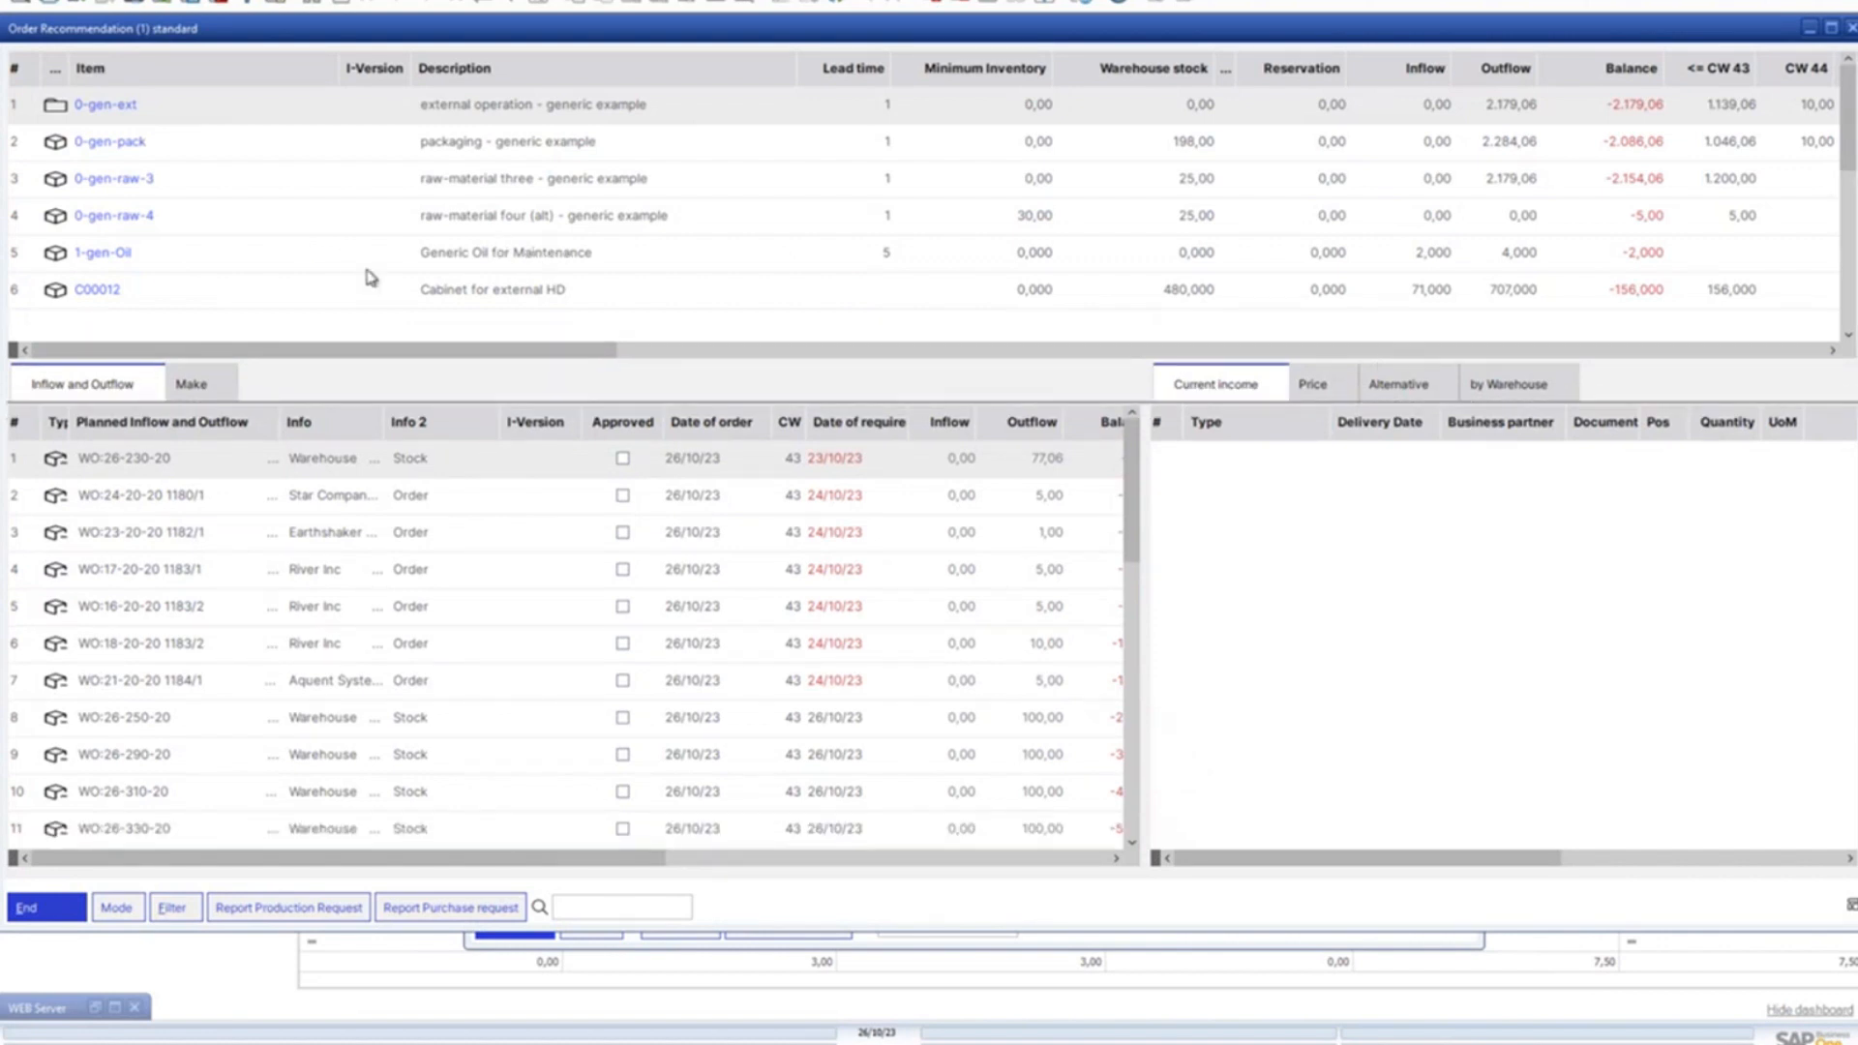
click(466, 253)
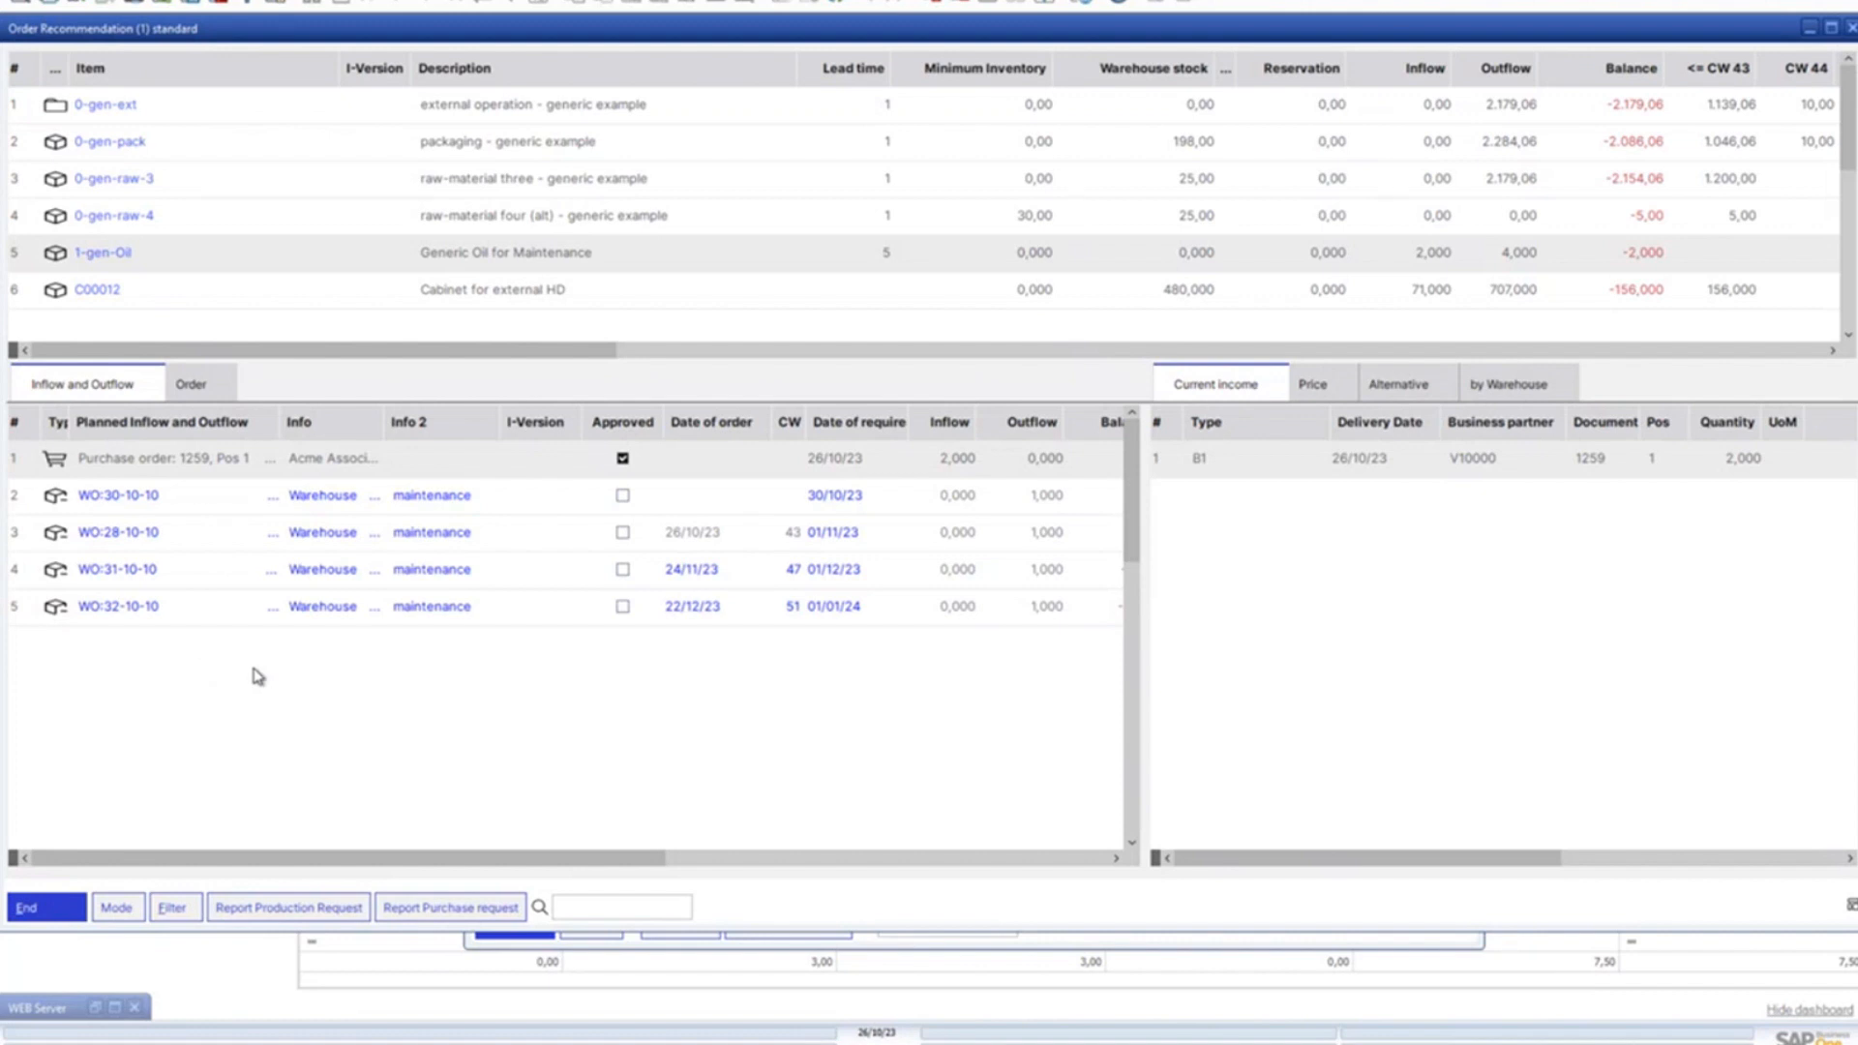
click(1850, 28)
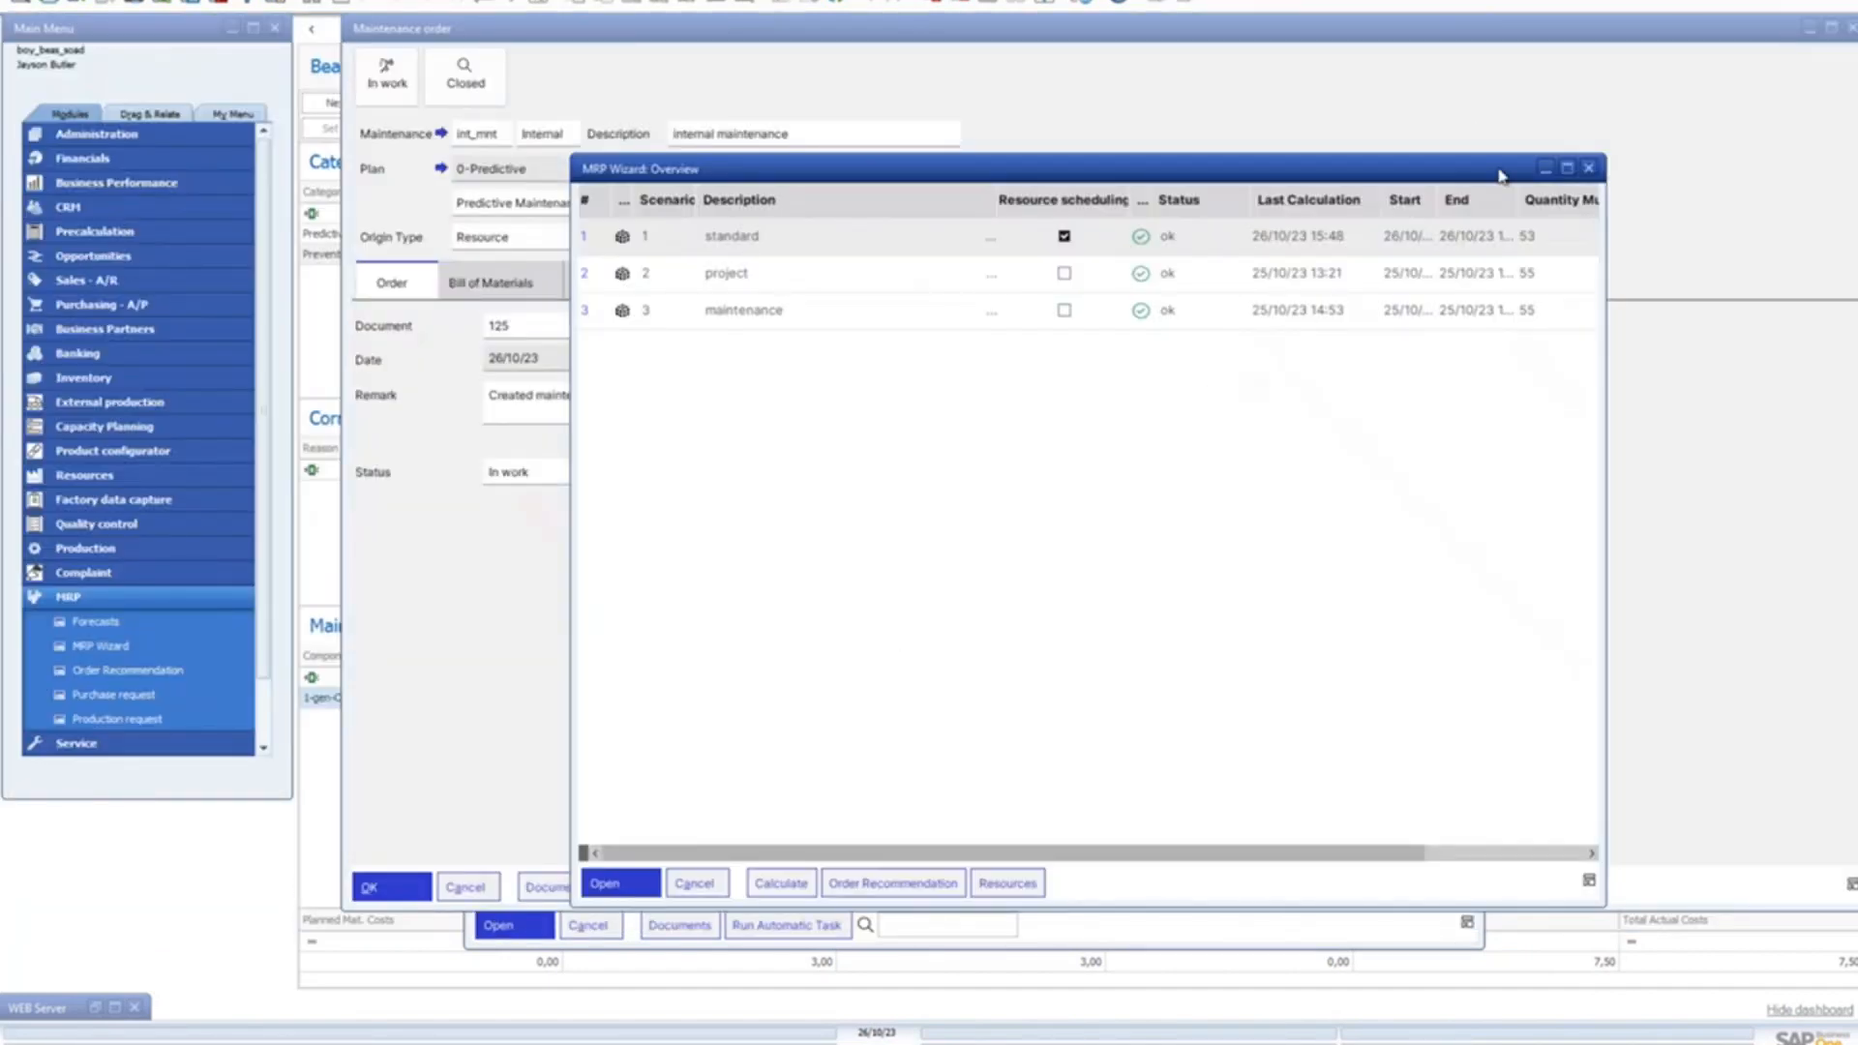
Step: Close the MRP Wizard overview and the maintenance order details, and expand the Service module
click(1590, 170)
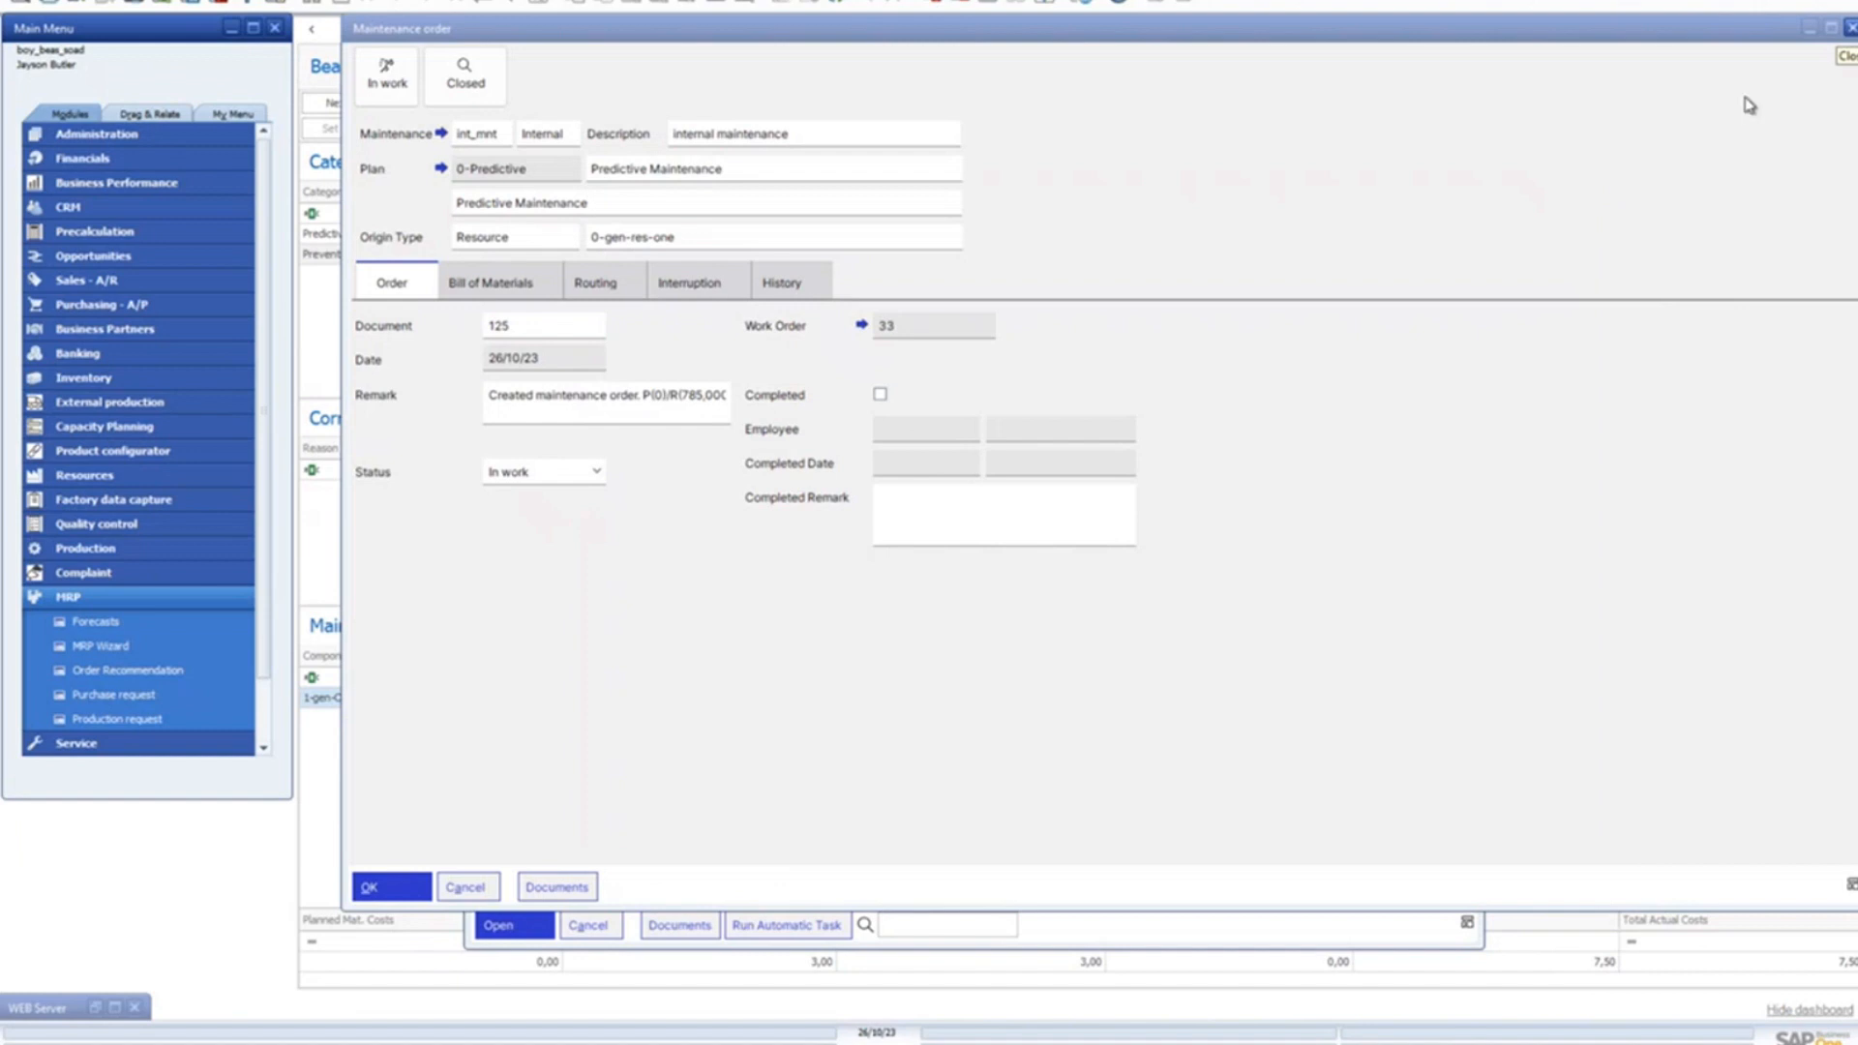
click(1850, 27)
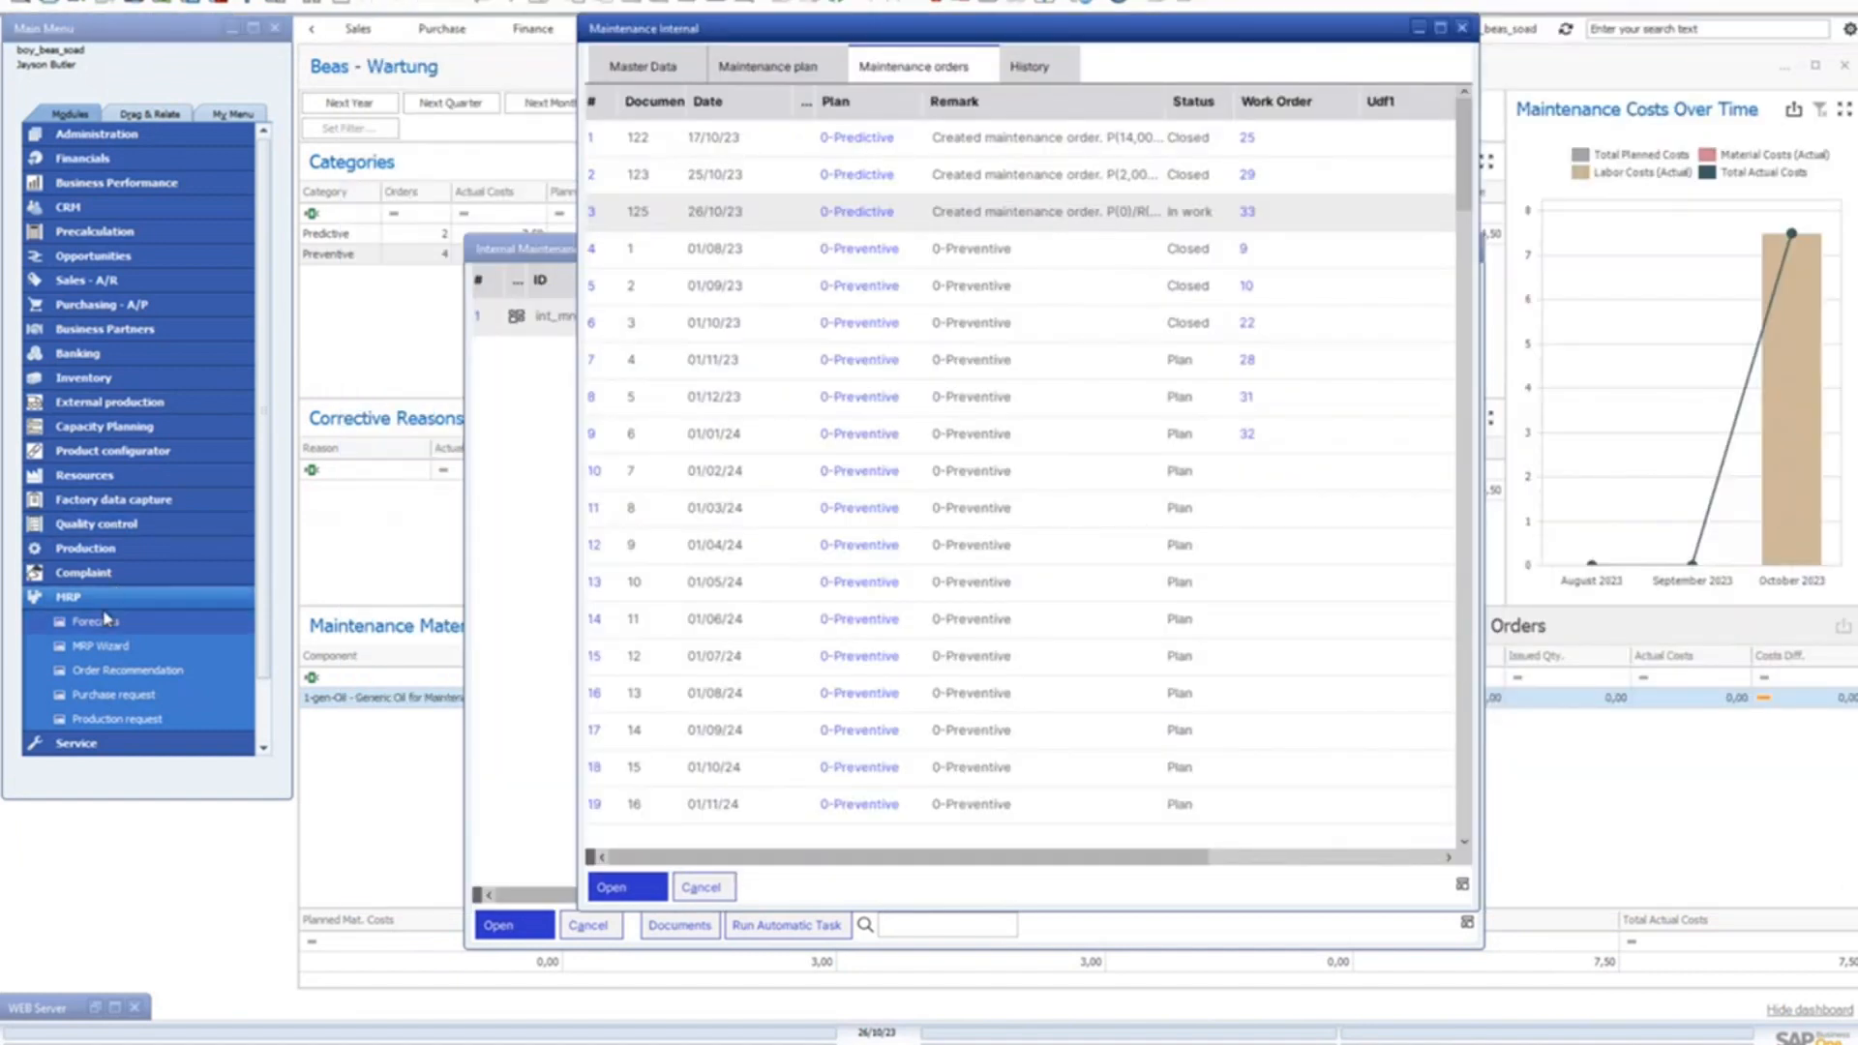
click(106, 602)
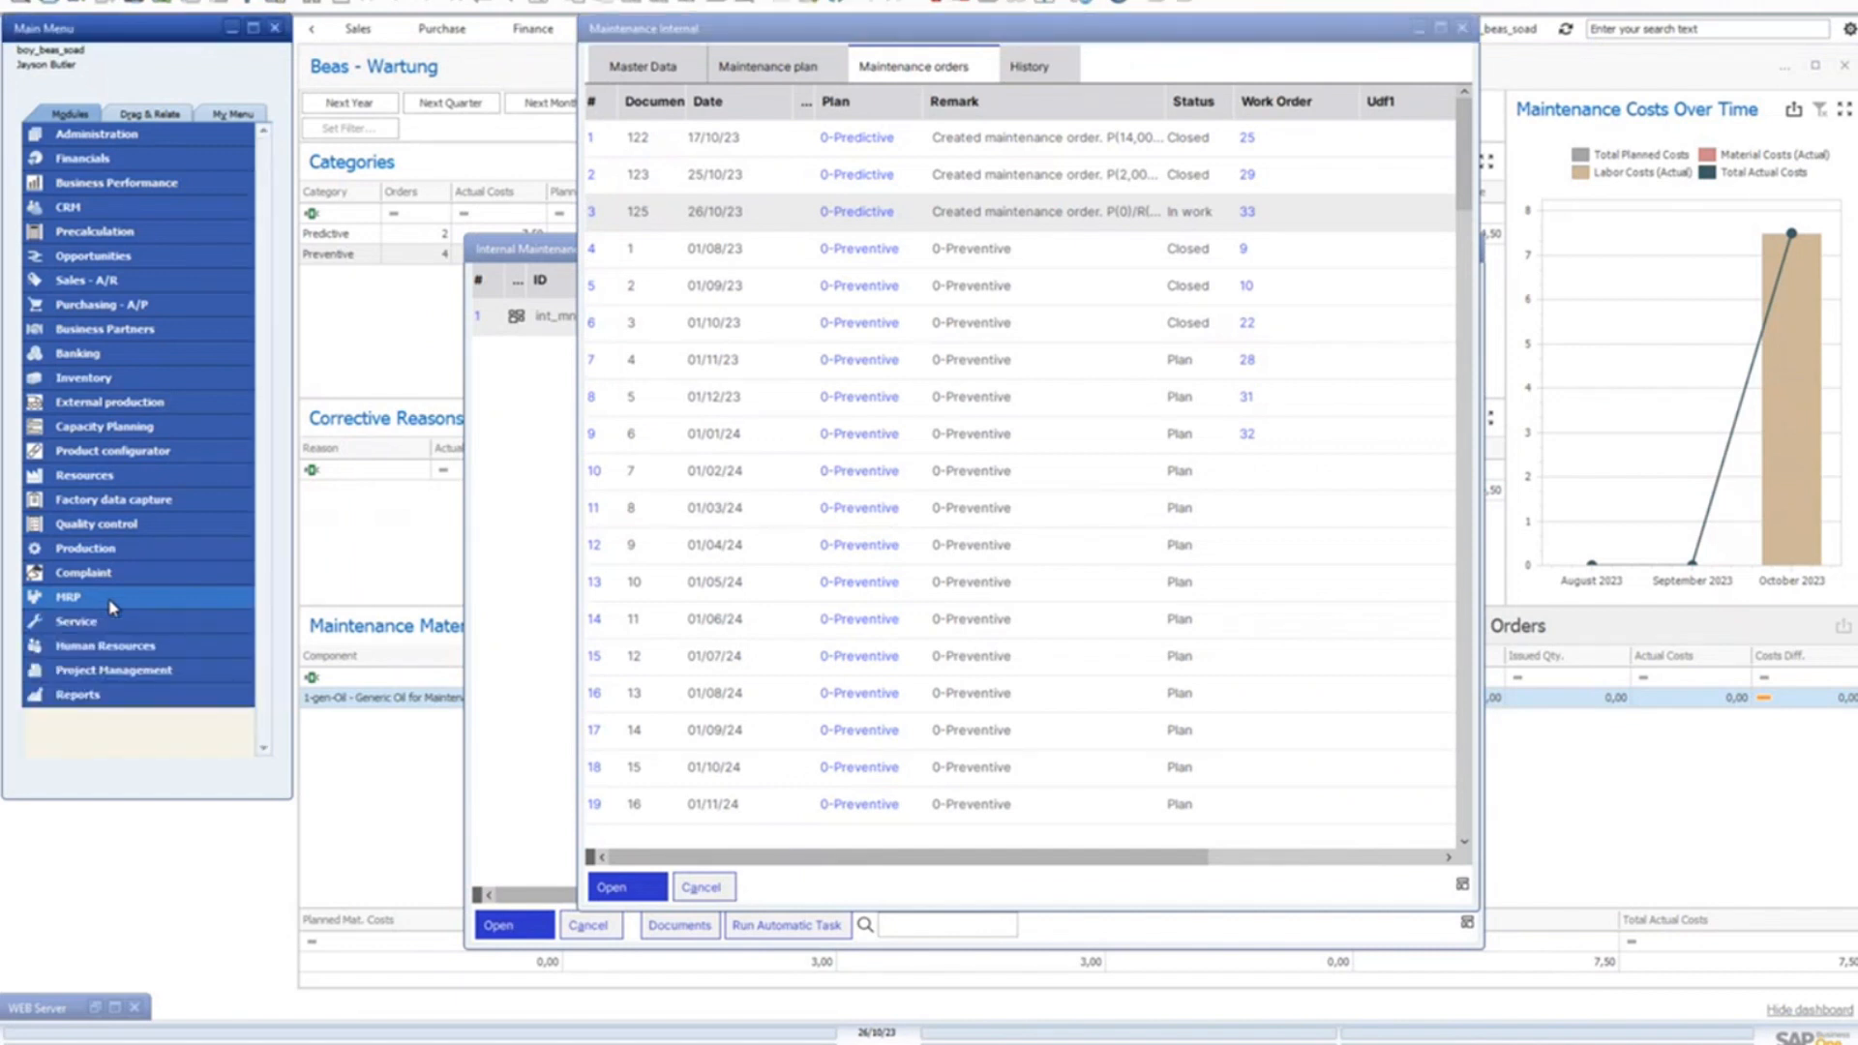
click(113, 604)
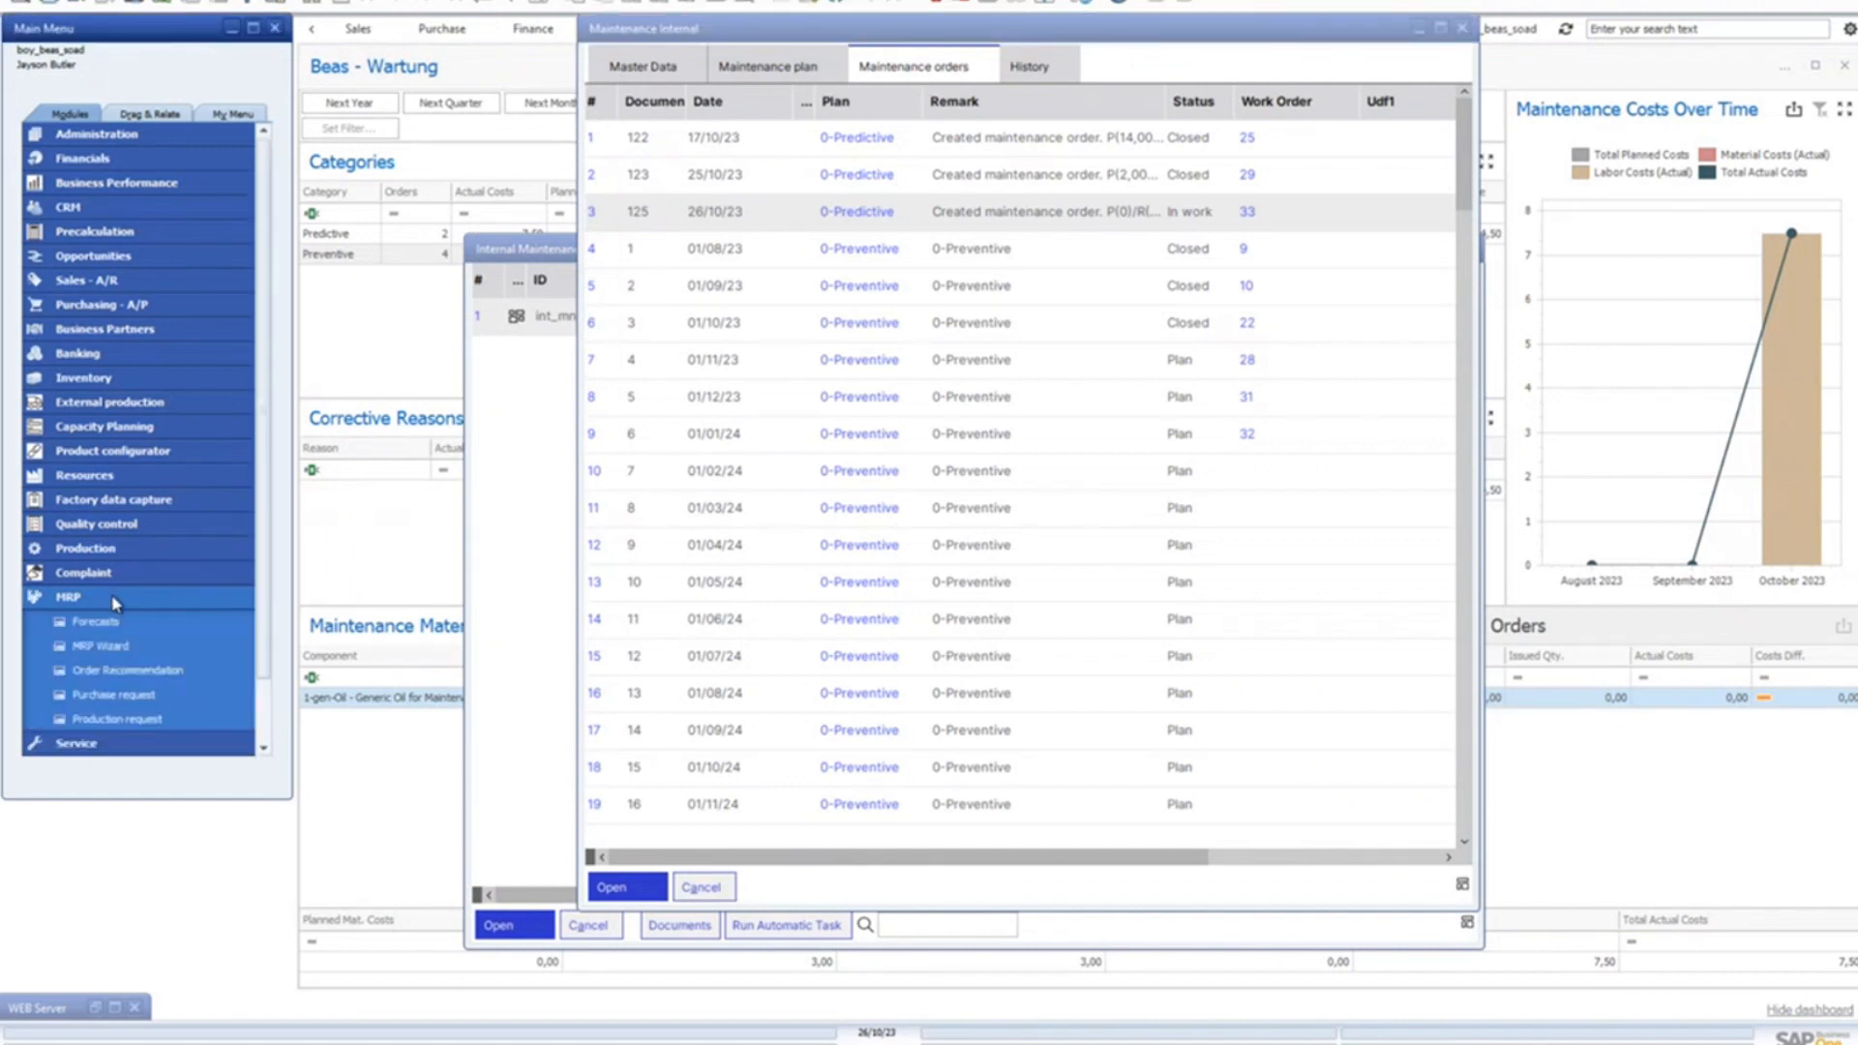
click(113, 604)
click(85, 621)
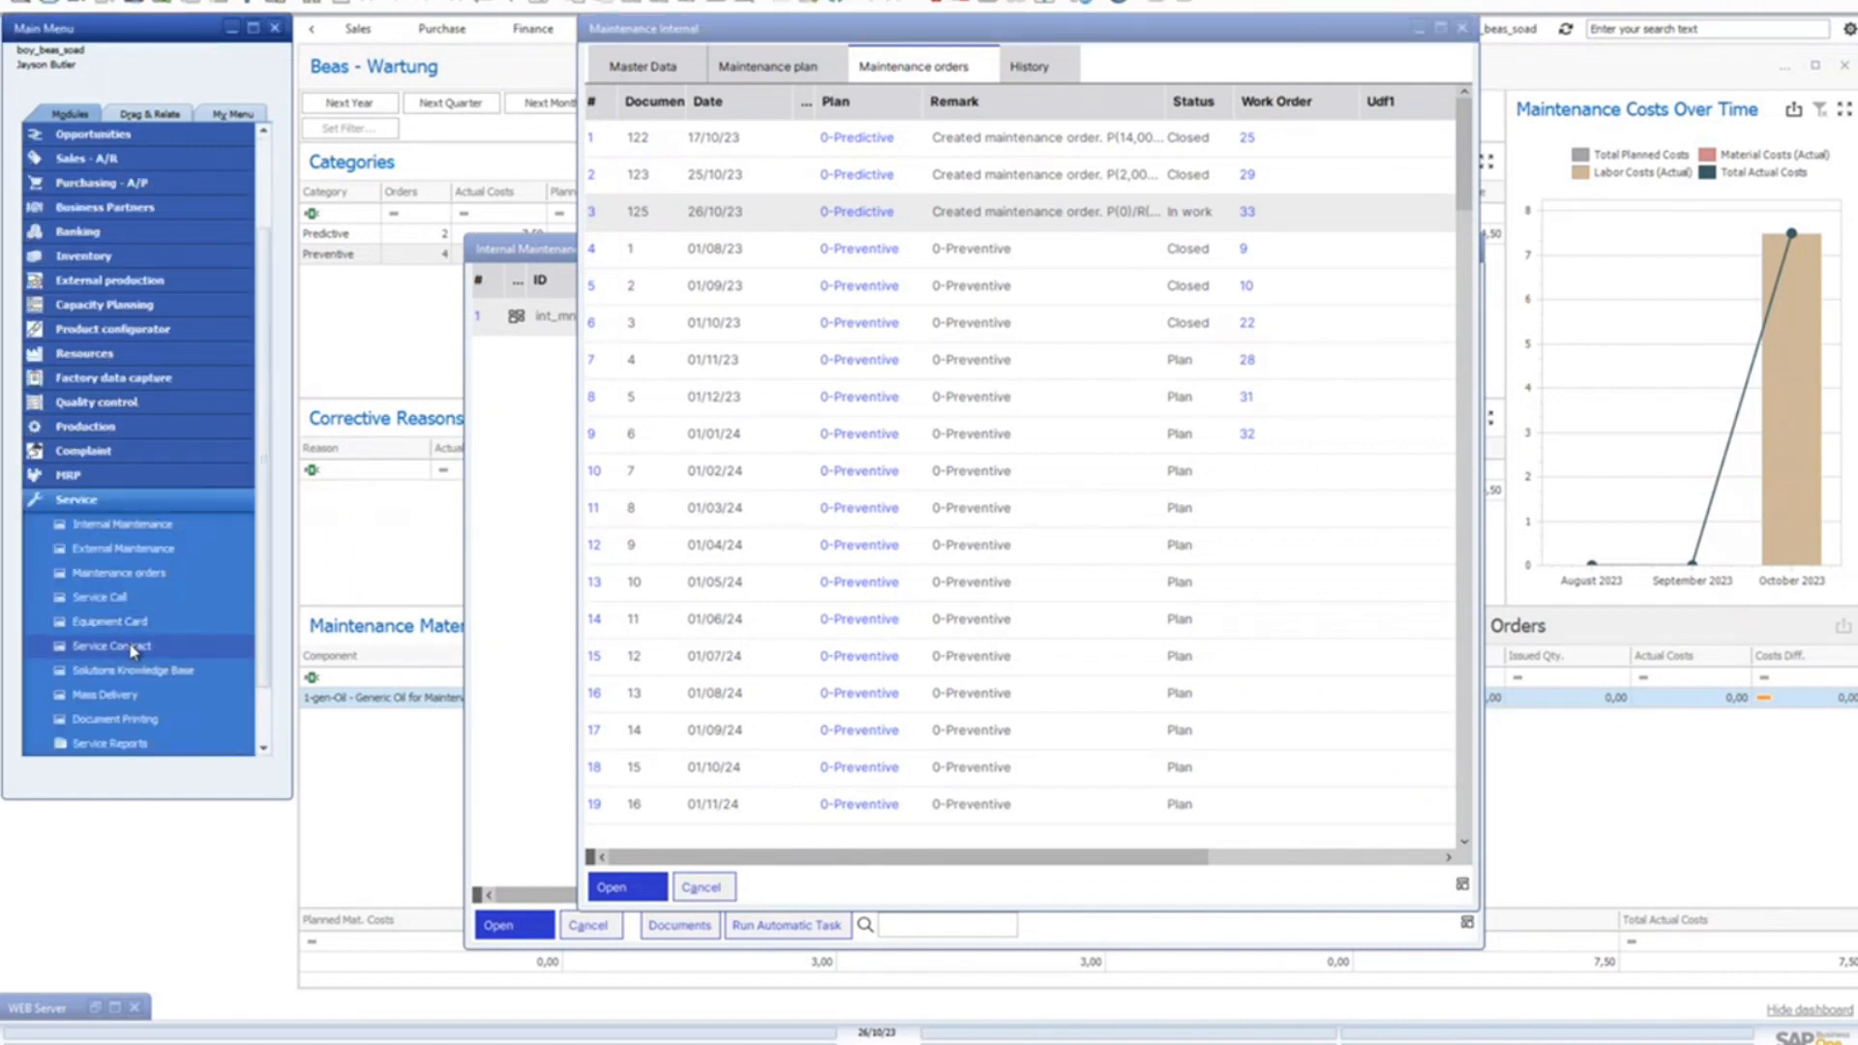
Step: Open the Service module's maintenance orders overview, and list all orders before narrowing the list to today's
click(119, 573)
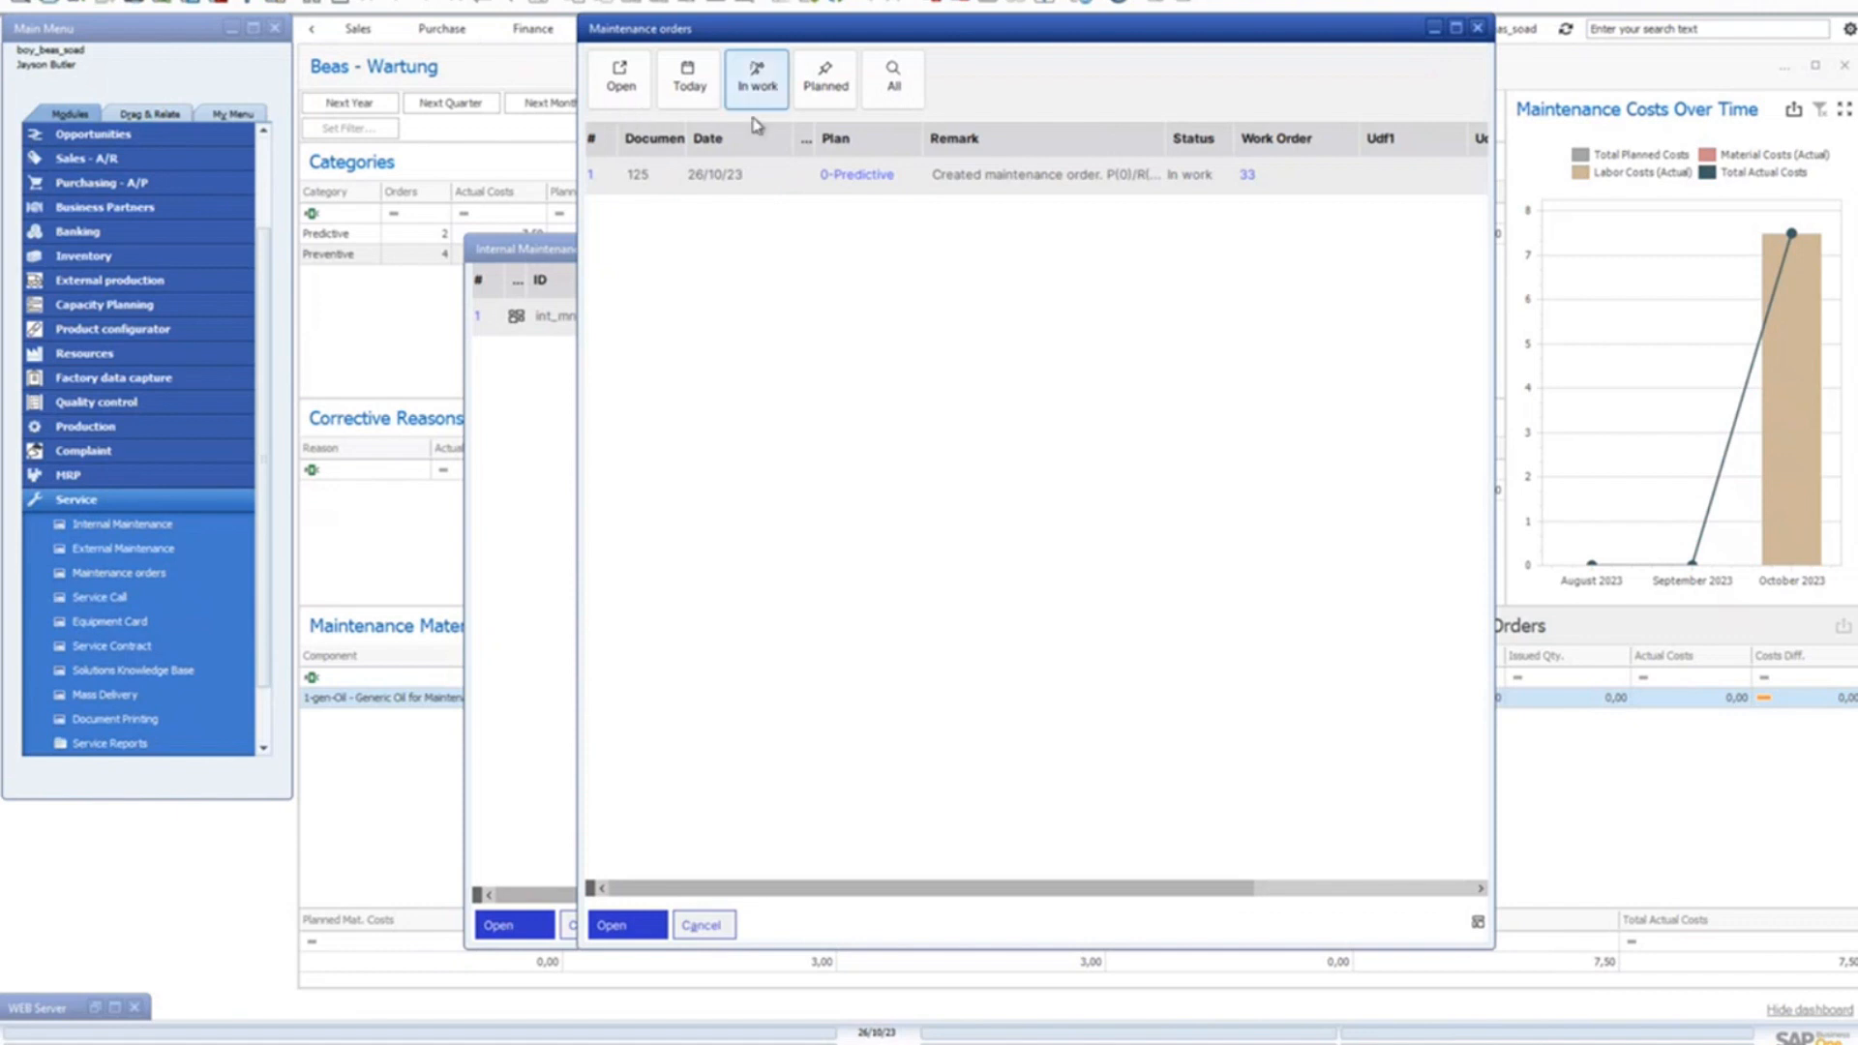
click(896, 100)
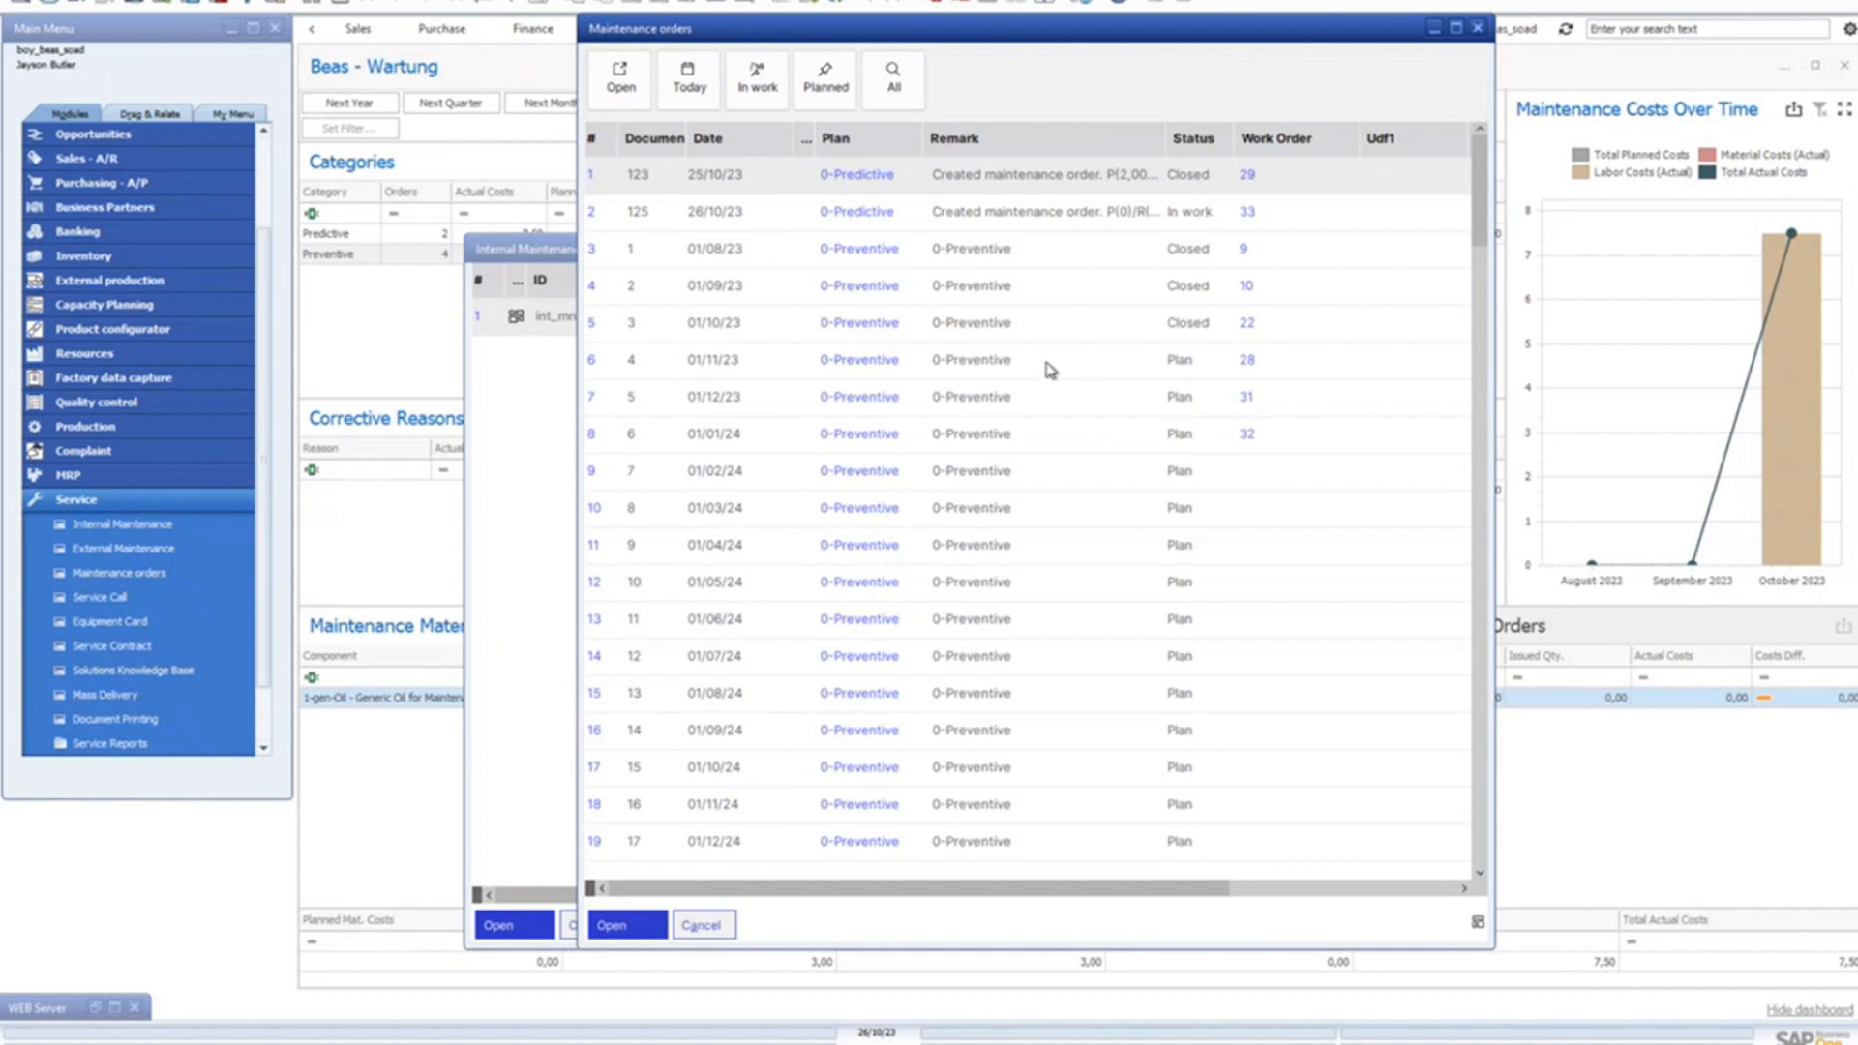
click(689, 93)
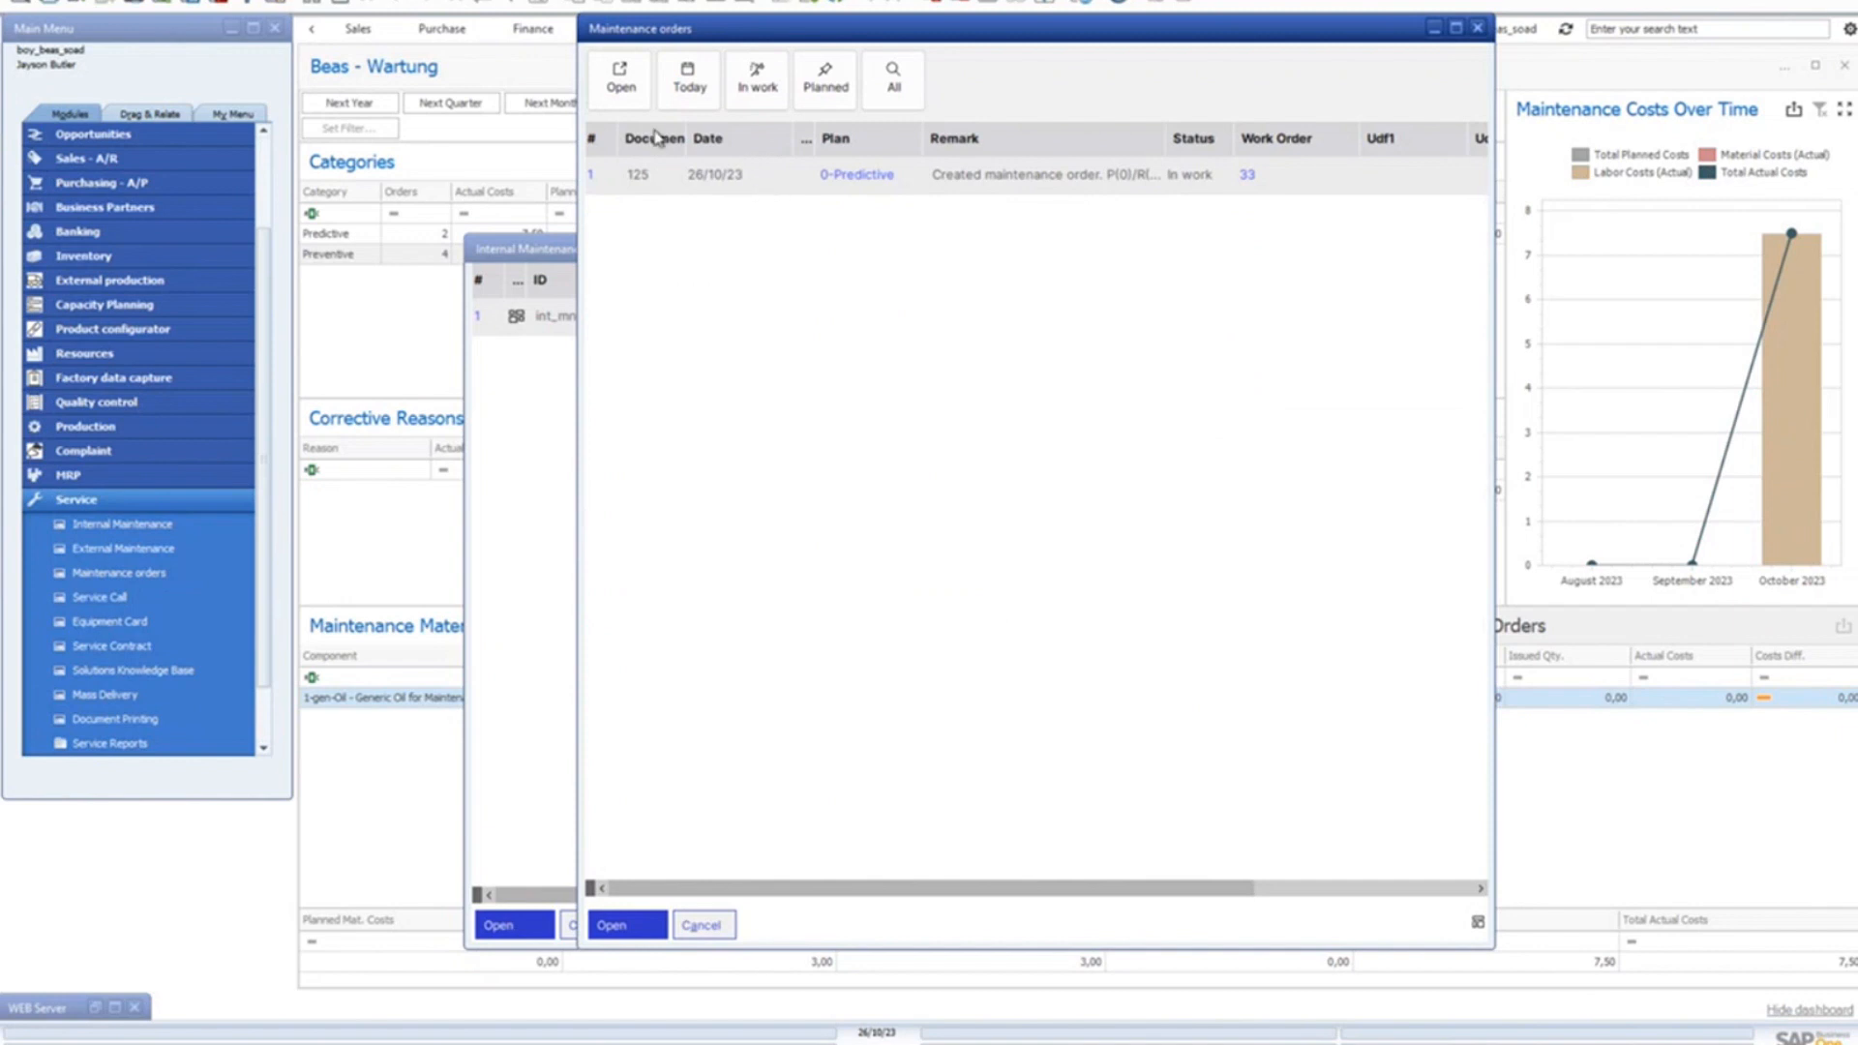
Step: Set today's predictive maintenance order to Closed together with all related documents, and return to the int_mnt record's maintenance orders
click(631, 87)
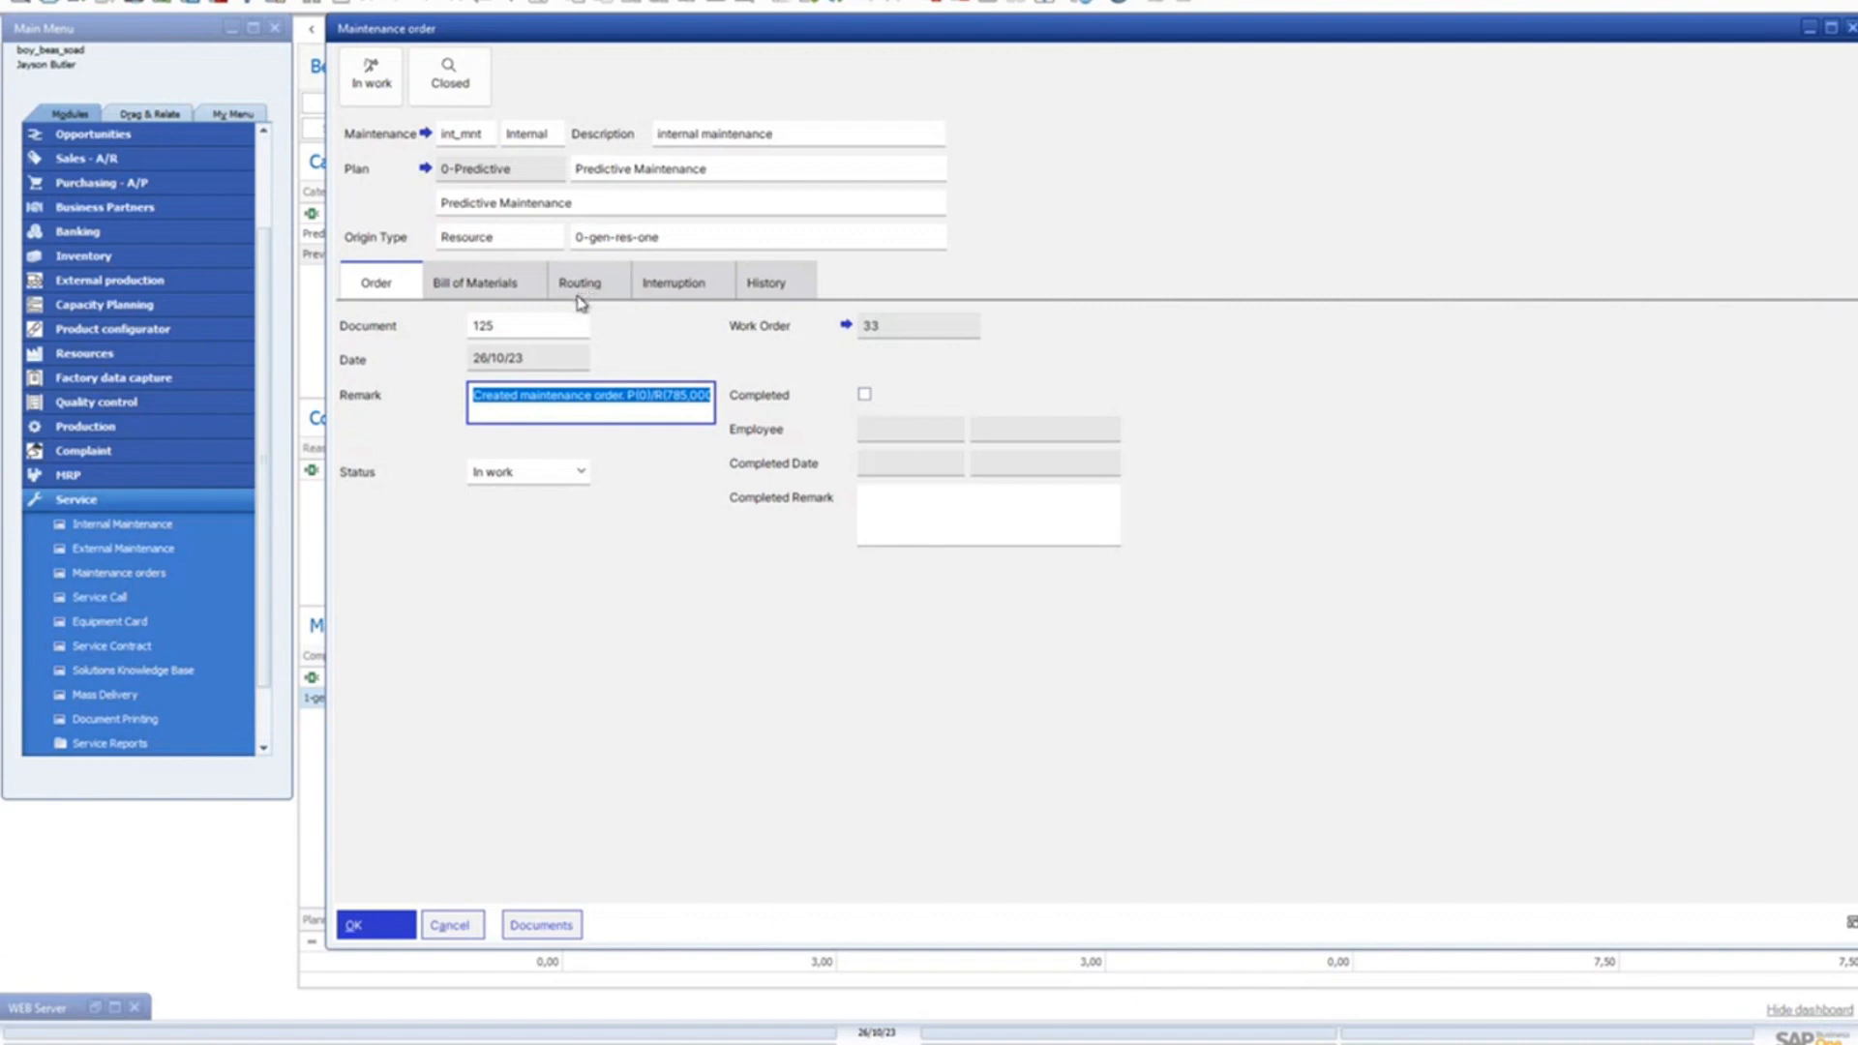
click(378, 92)
click(367, 922)
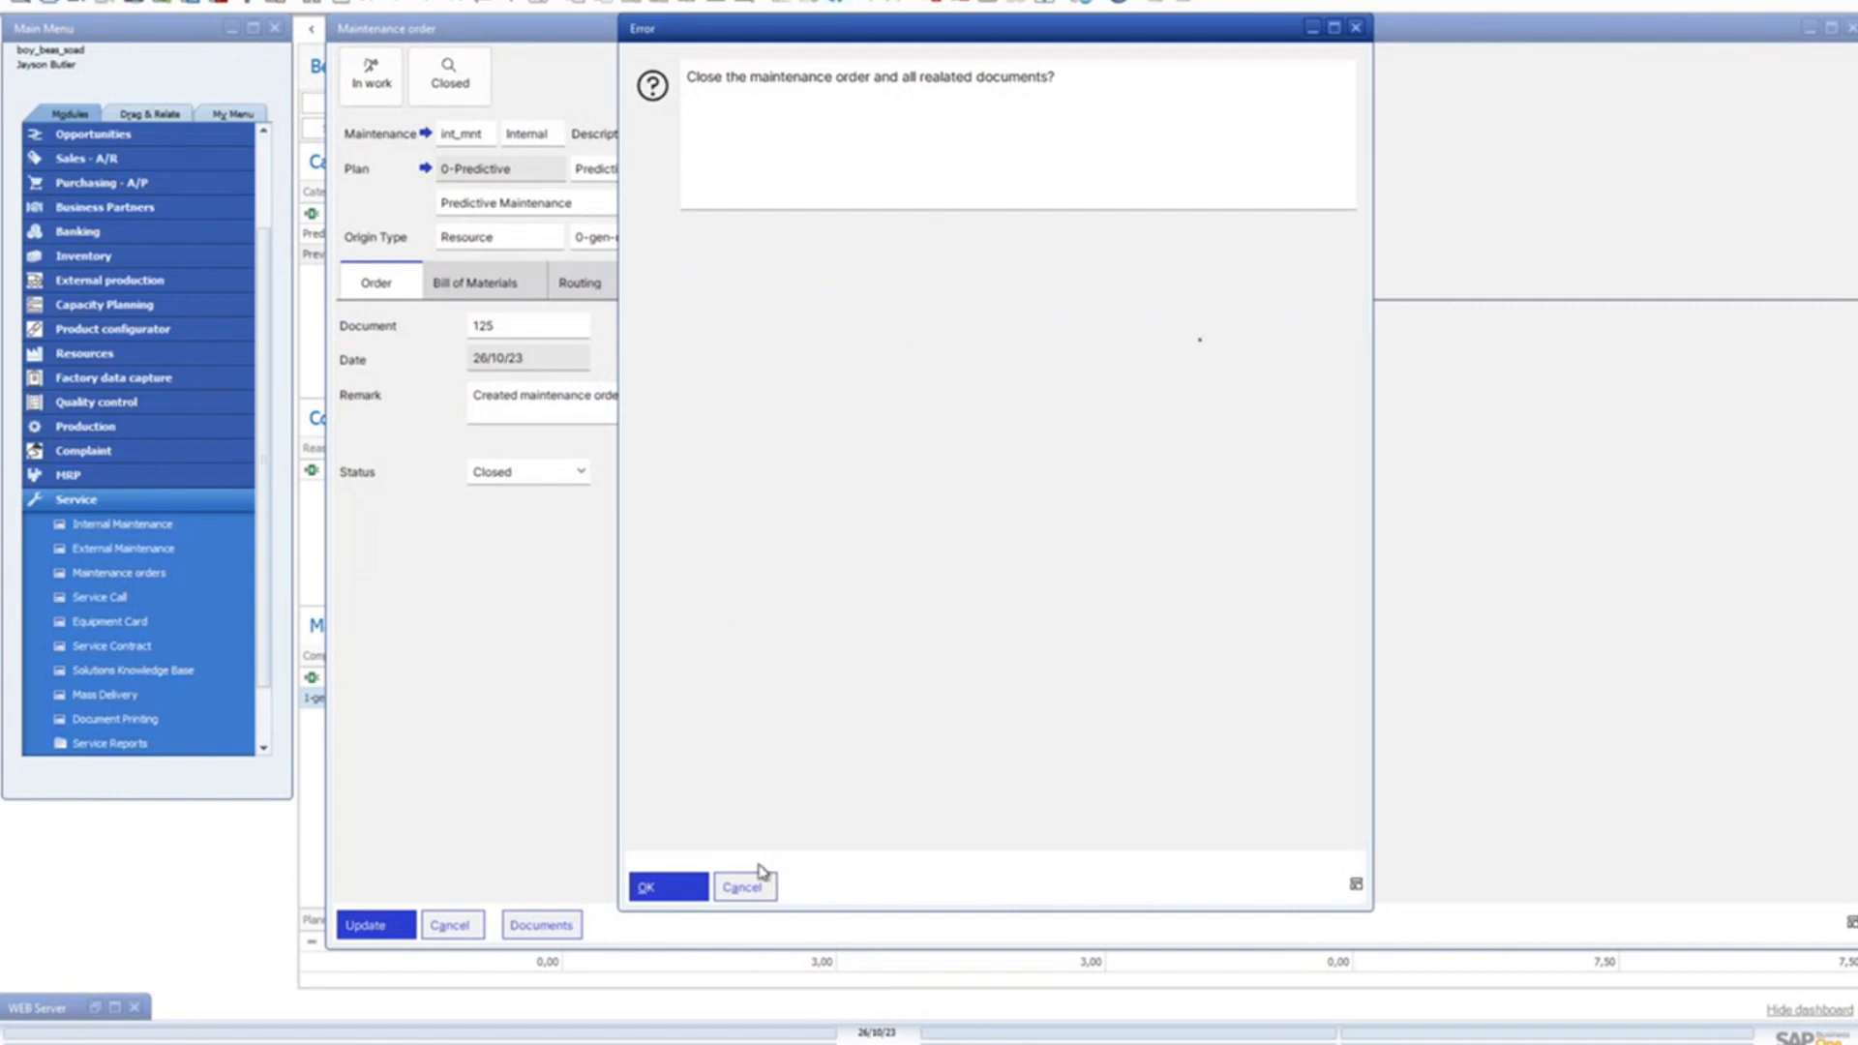
click(685, 893)
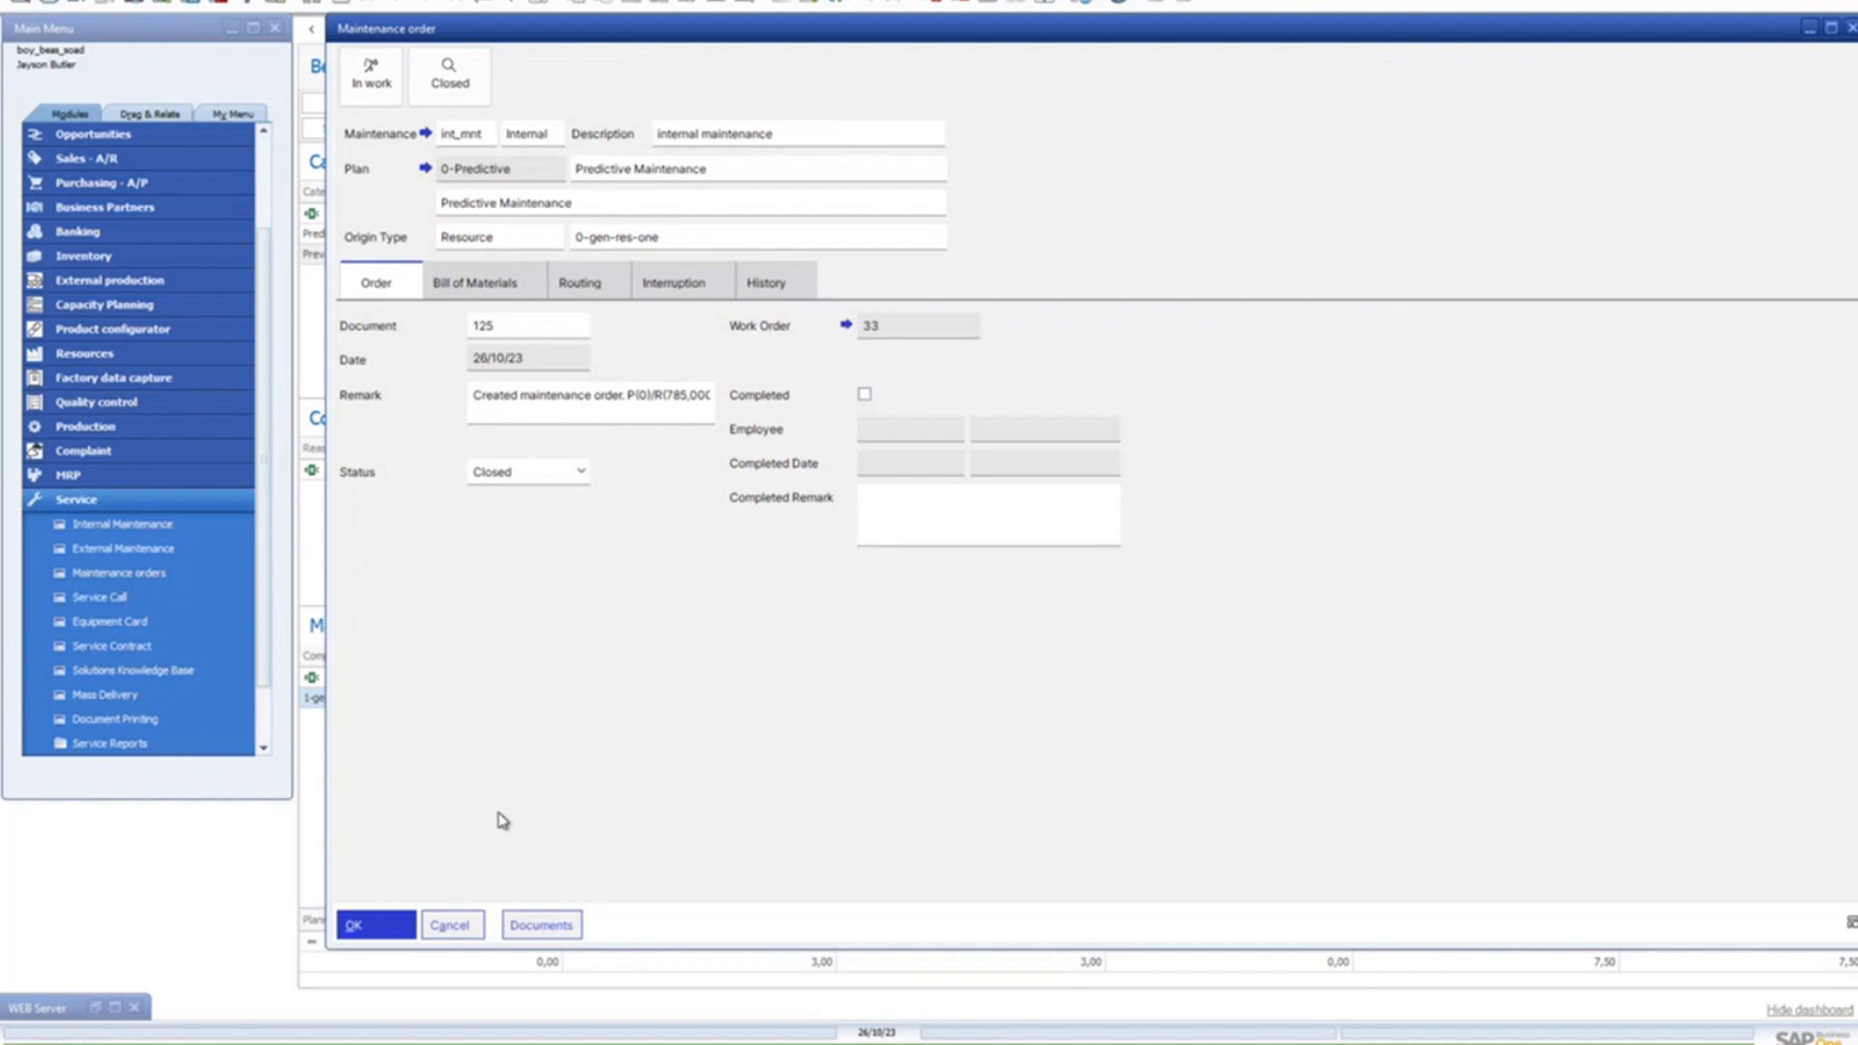
click(377, 926)
click(377, 927)
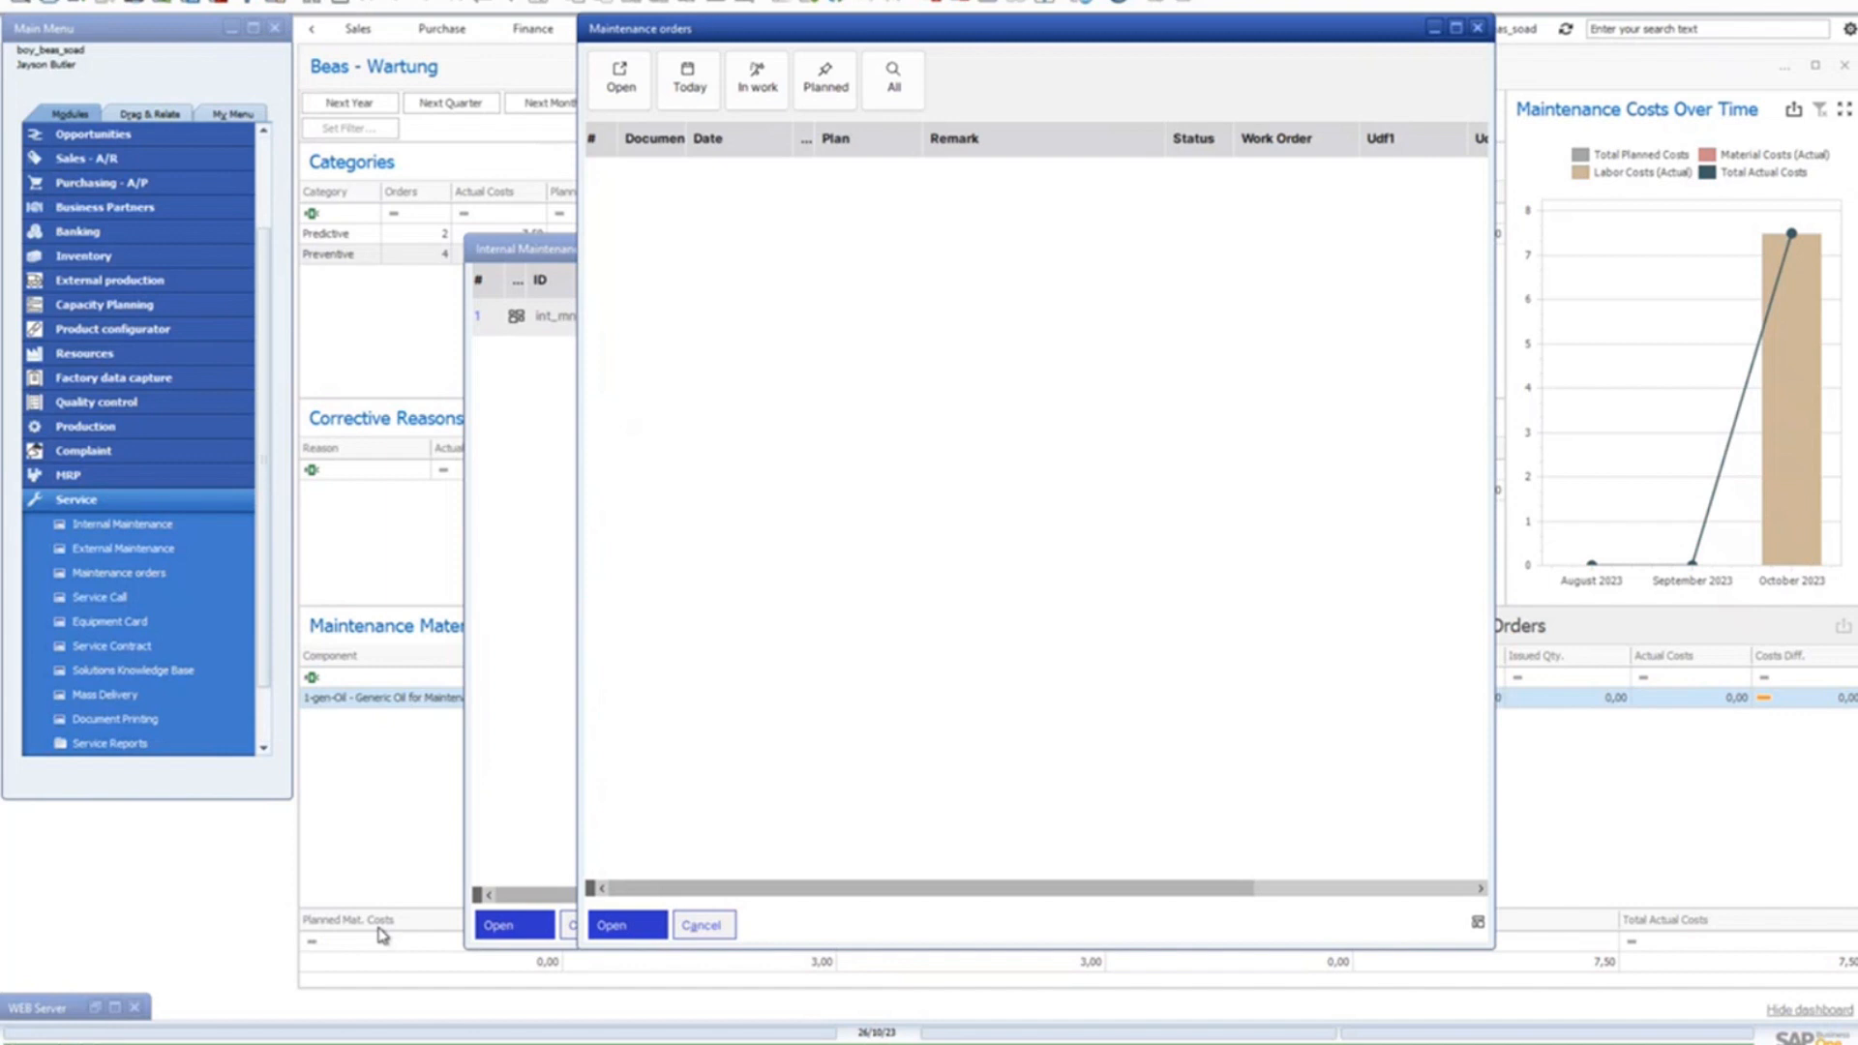
click(513, 714)
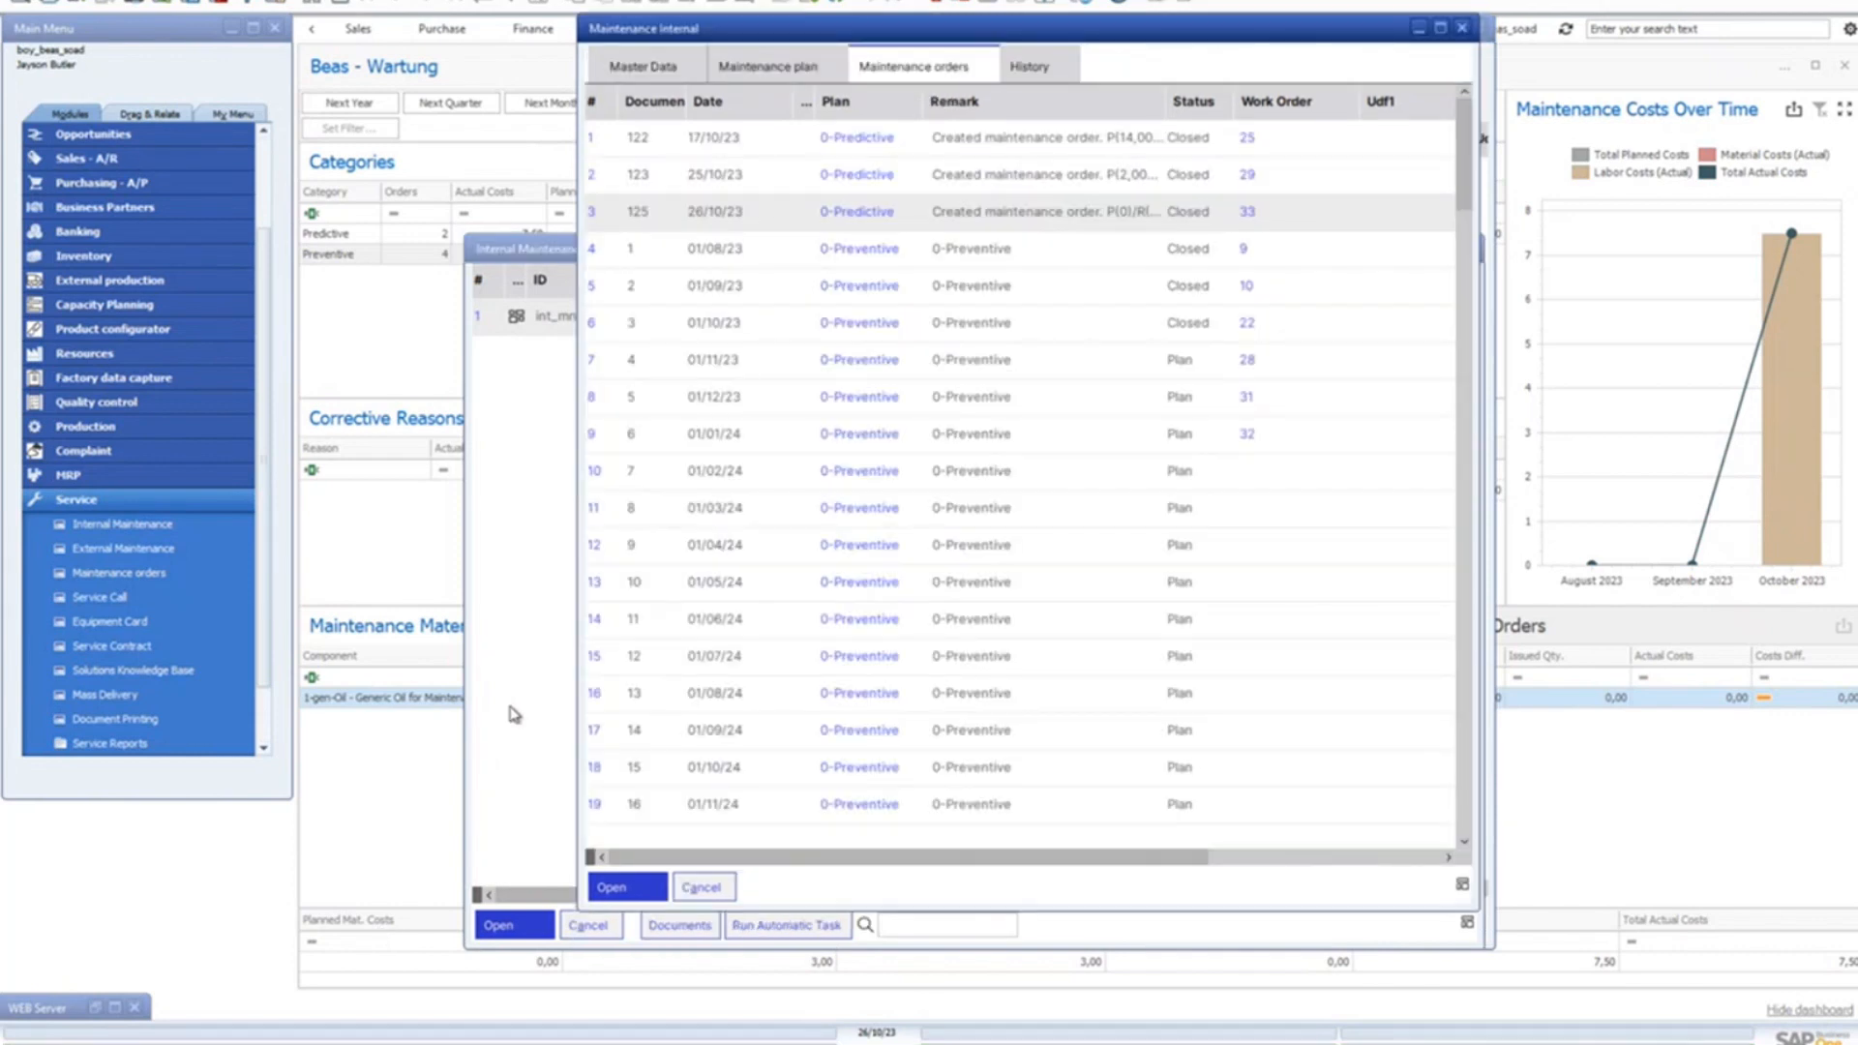